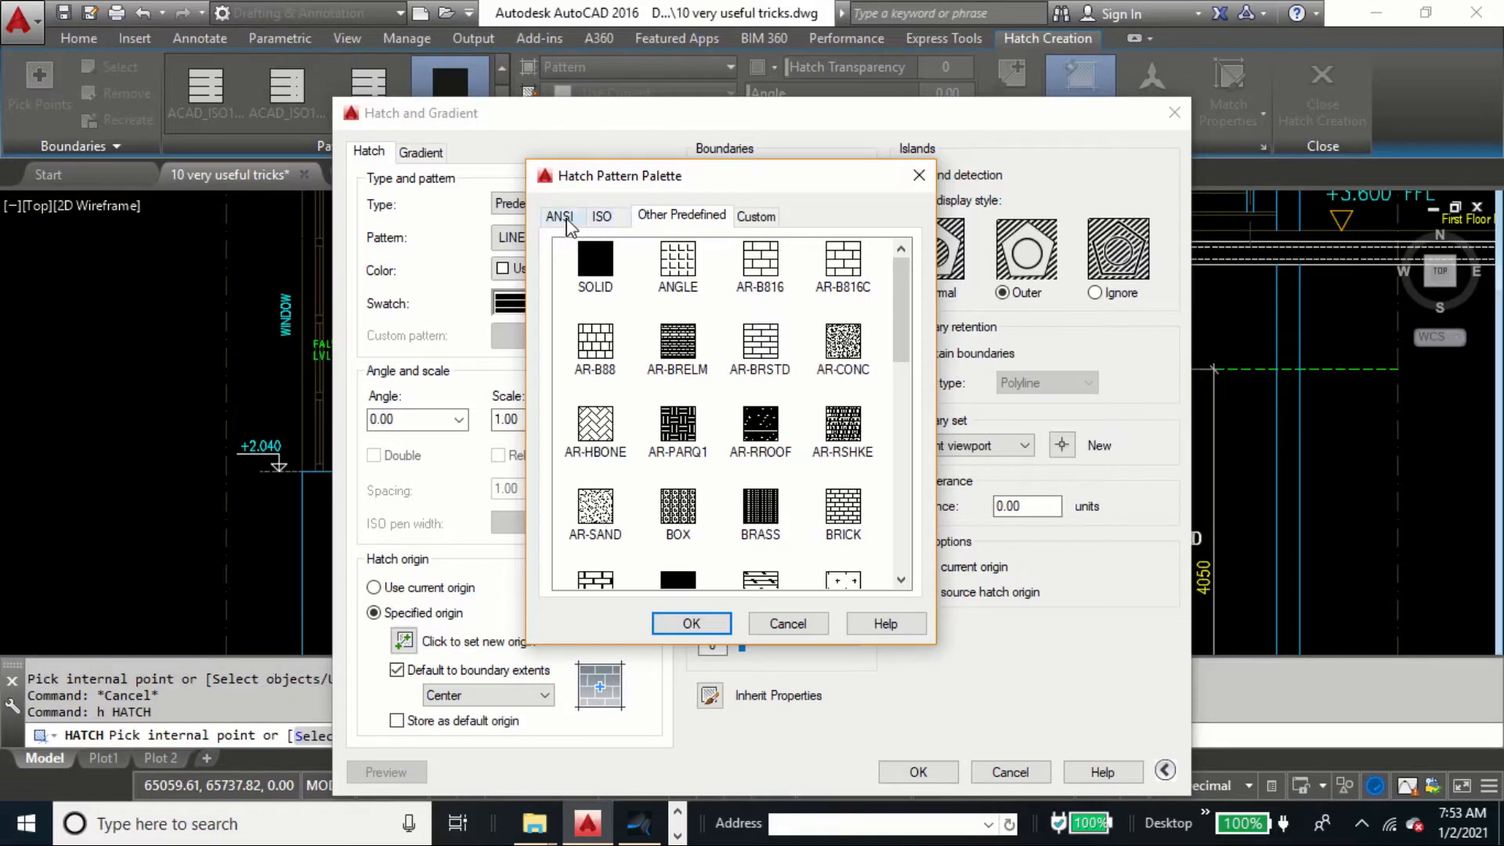
Review the ANSI, ISO, Other Predefined and Custom pattern categories in the Hatch Pattern Palette, leaving the pattern choice unchanged
{"action": "left_click", "coordinate": [564, 218]}
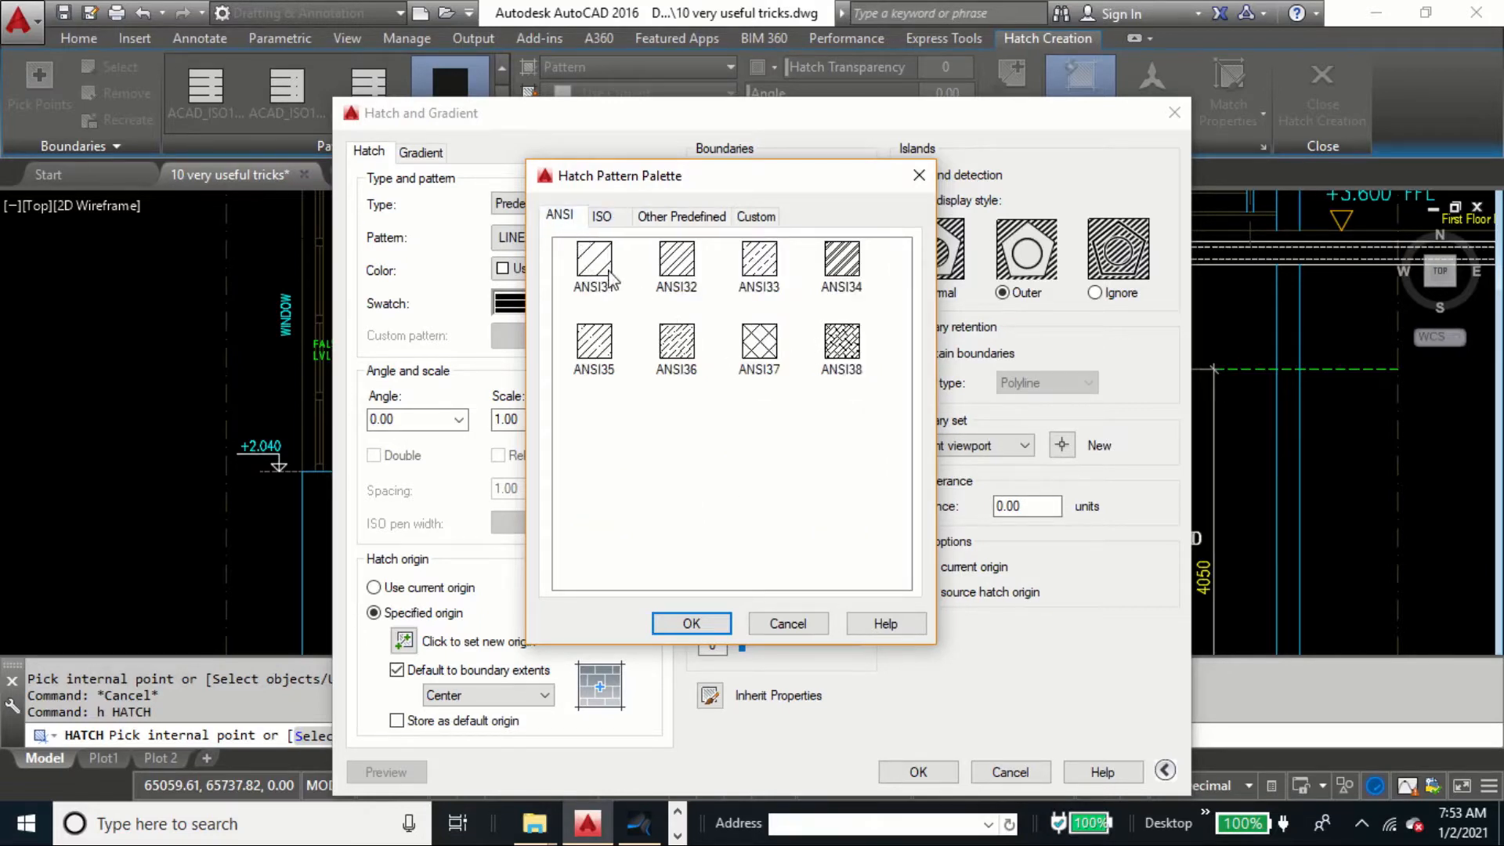
{"action": "left_click", "coordinate": [604, 218]}
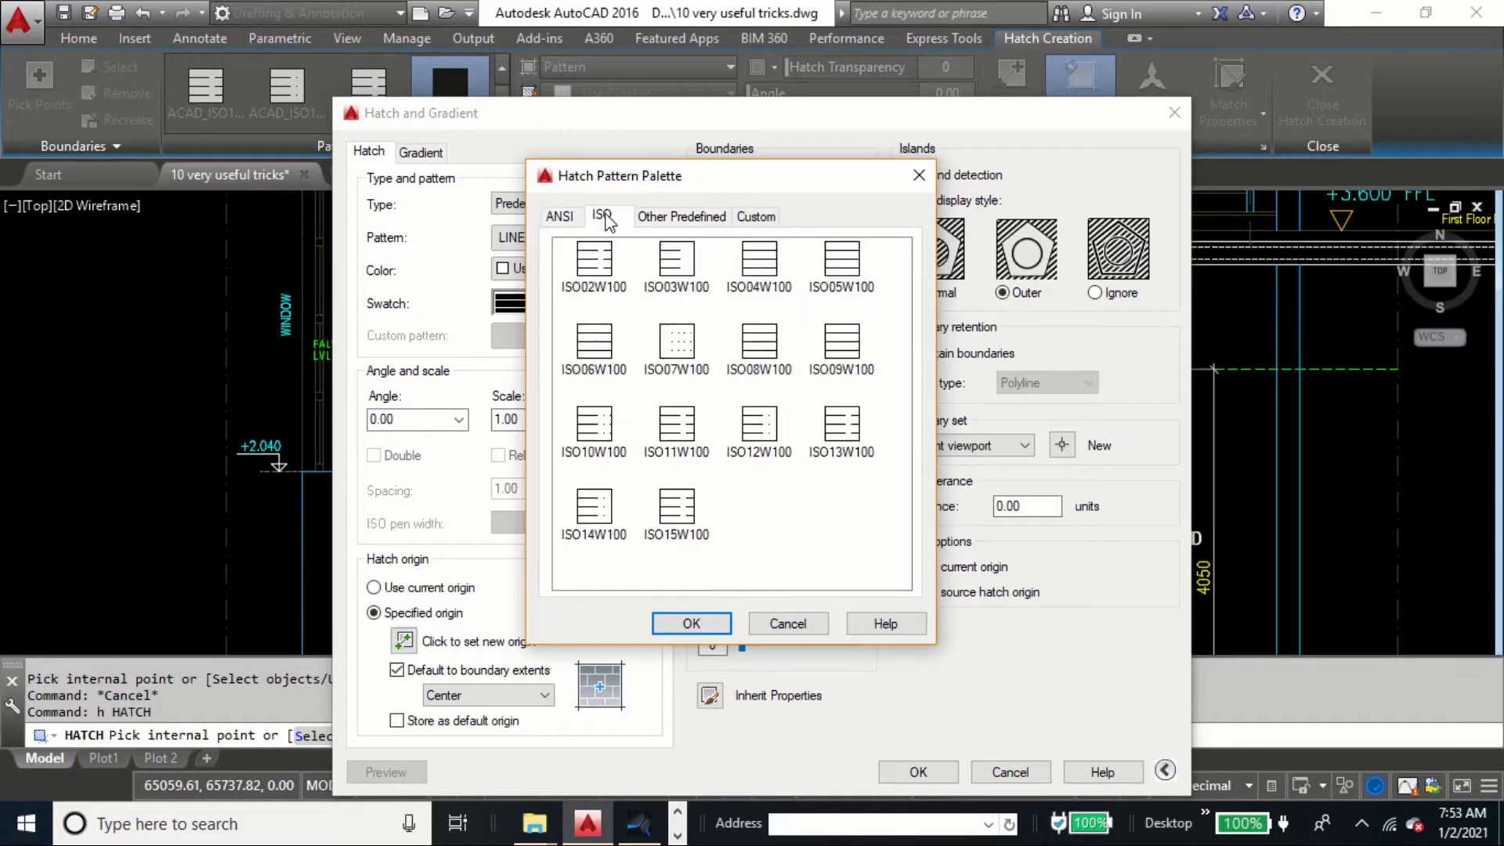
{"action": "left_click", "coordinate": [677, 222]}
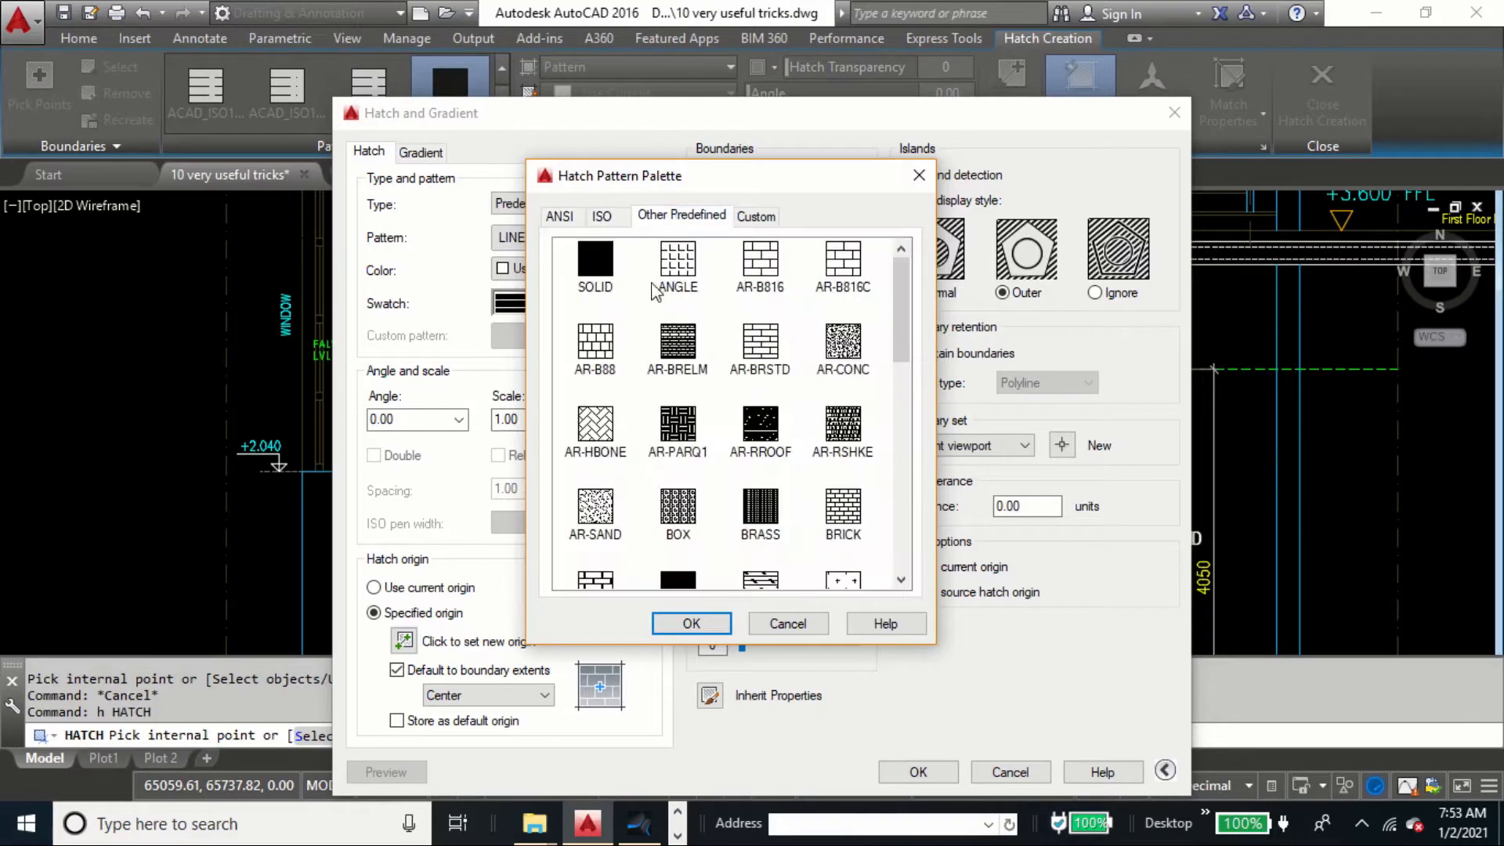
{"action": "left_click_drag", "start_coordinate": [904, 277], "coordinate": [878, 252]}
{"action": "left_click", "coordinate": [764, 220]}
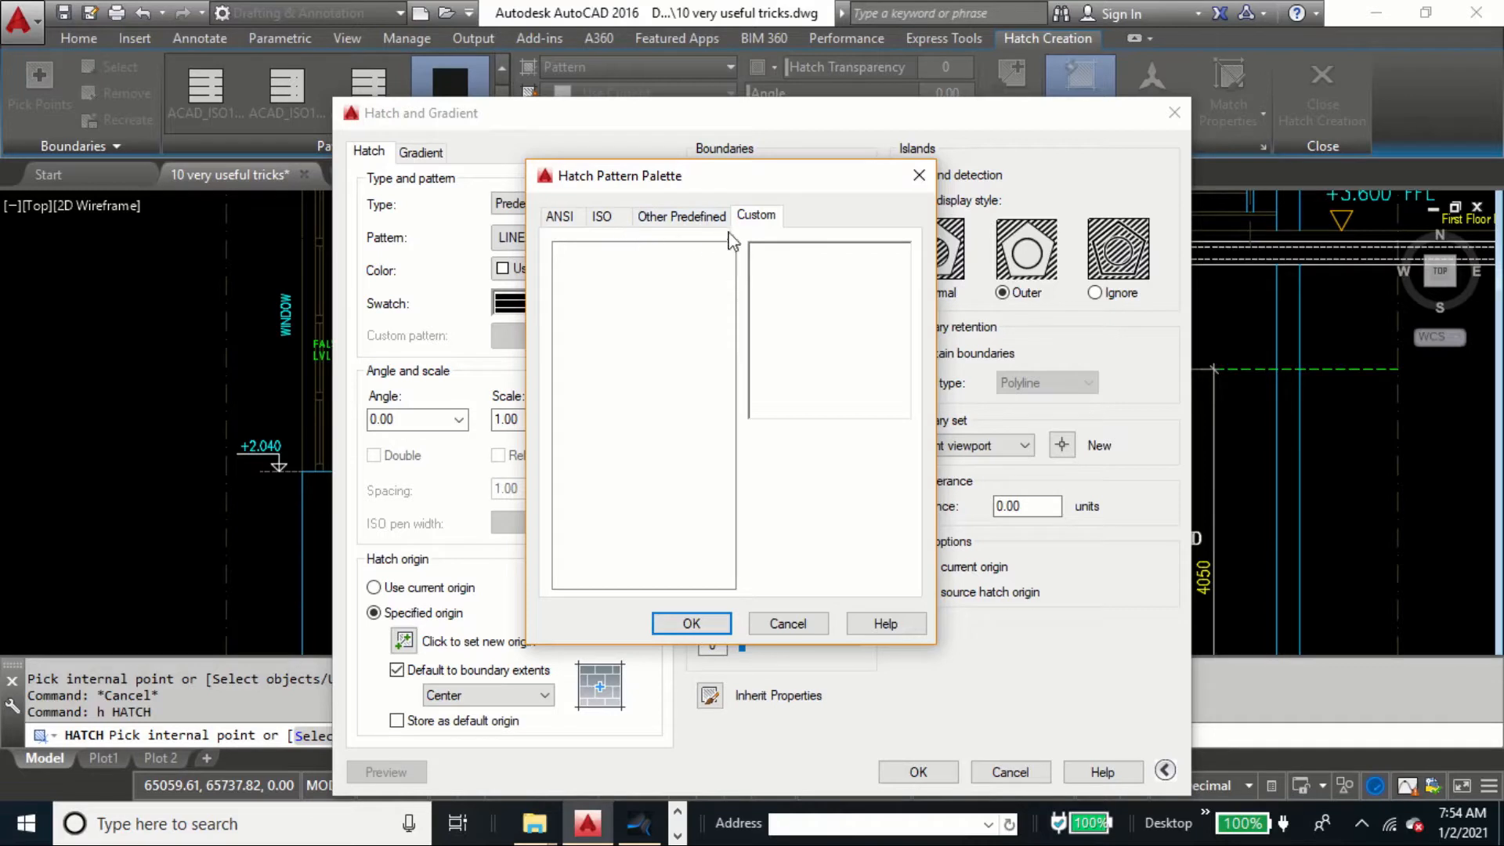
{"action": "left_click", "coordinate": [791, 624]}
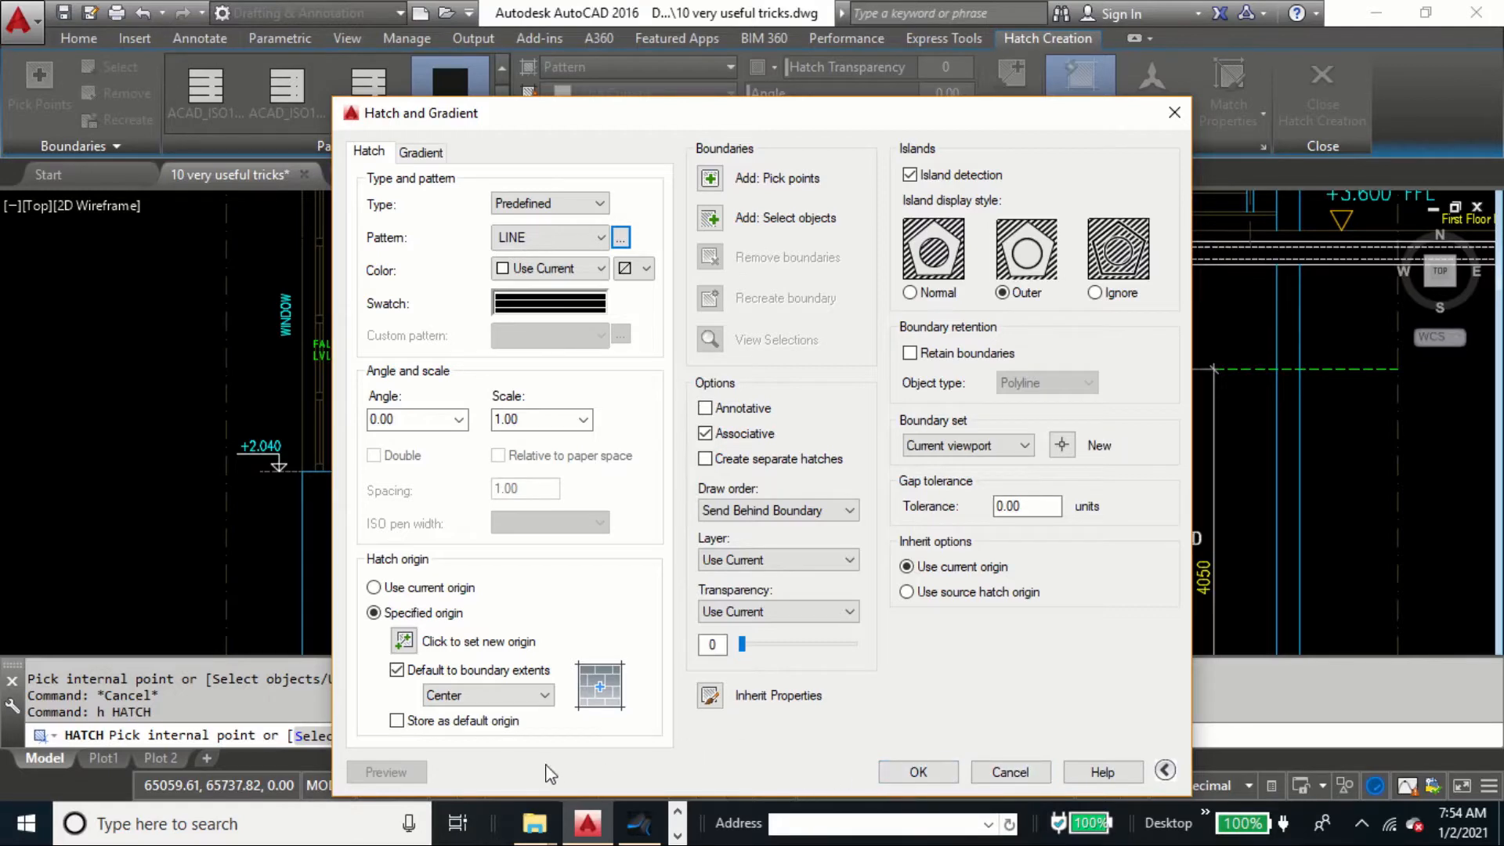
Look through the Hatch pattern folder's files in File Explorer, return to AutoCAD and leave the Hatch command
{"action": "mouse_move", "coordinate": [537, 832]}
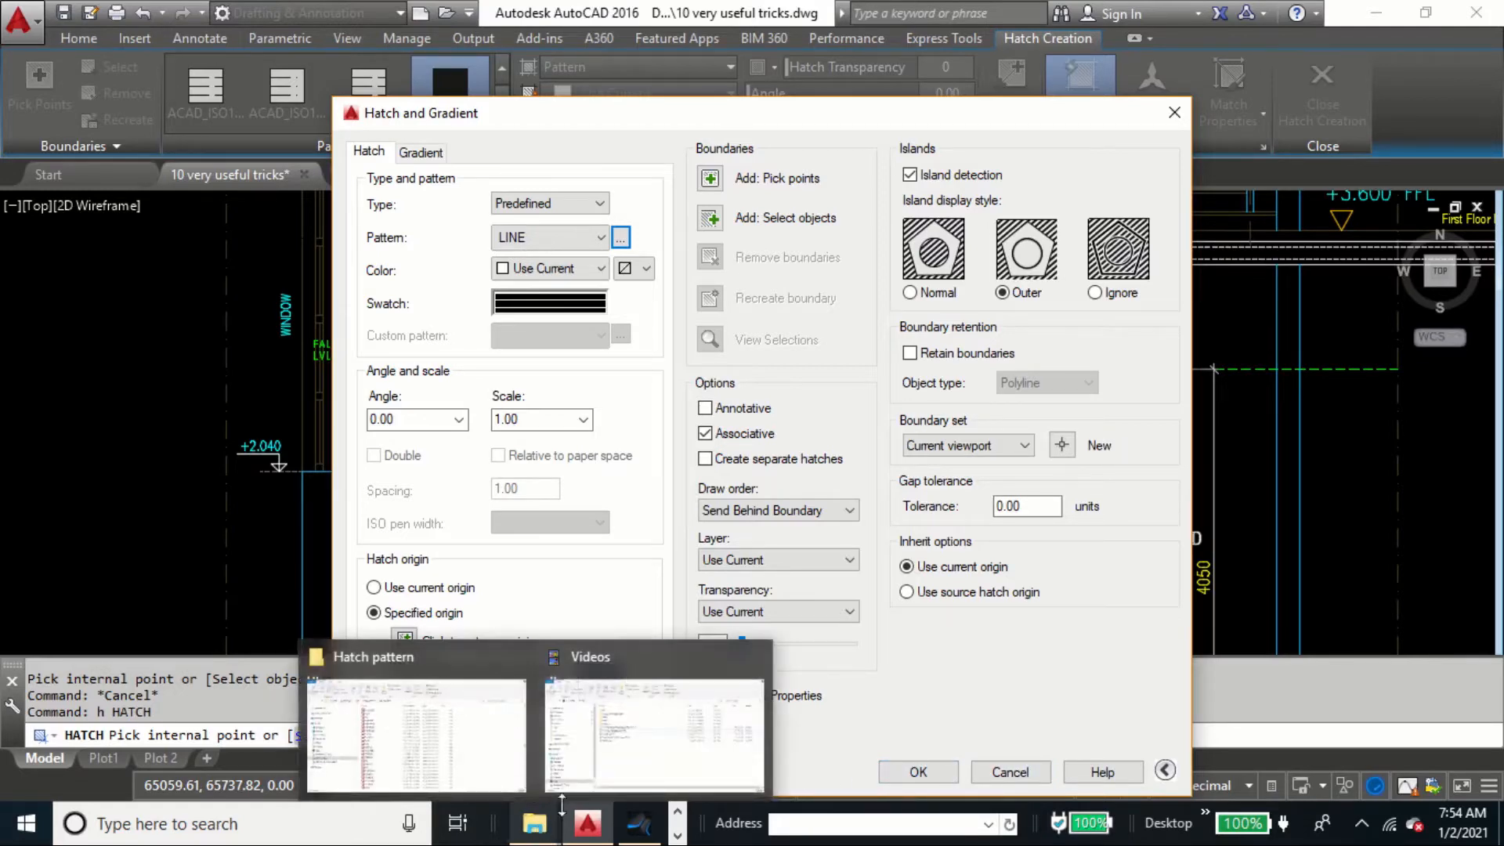
{"action": "left_click", "coordinate": [493, 783]}
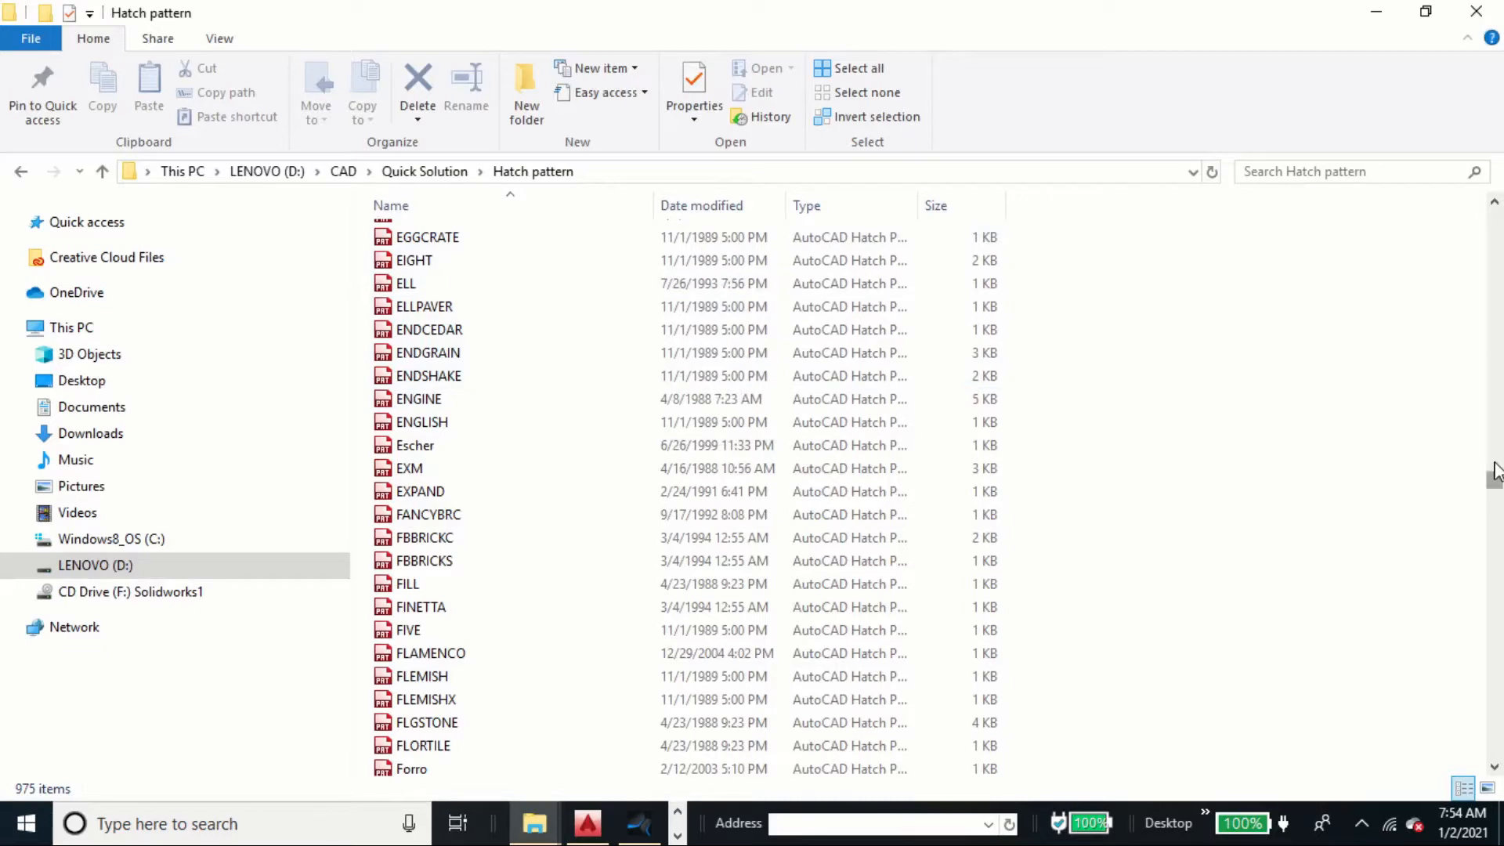
{"action": "left_click_drag", "start_coordinate": [1494, 474], "coordinate": [1494, 213]}
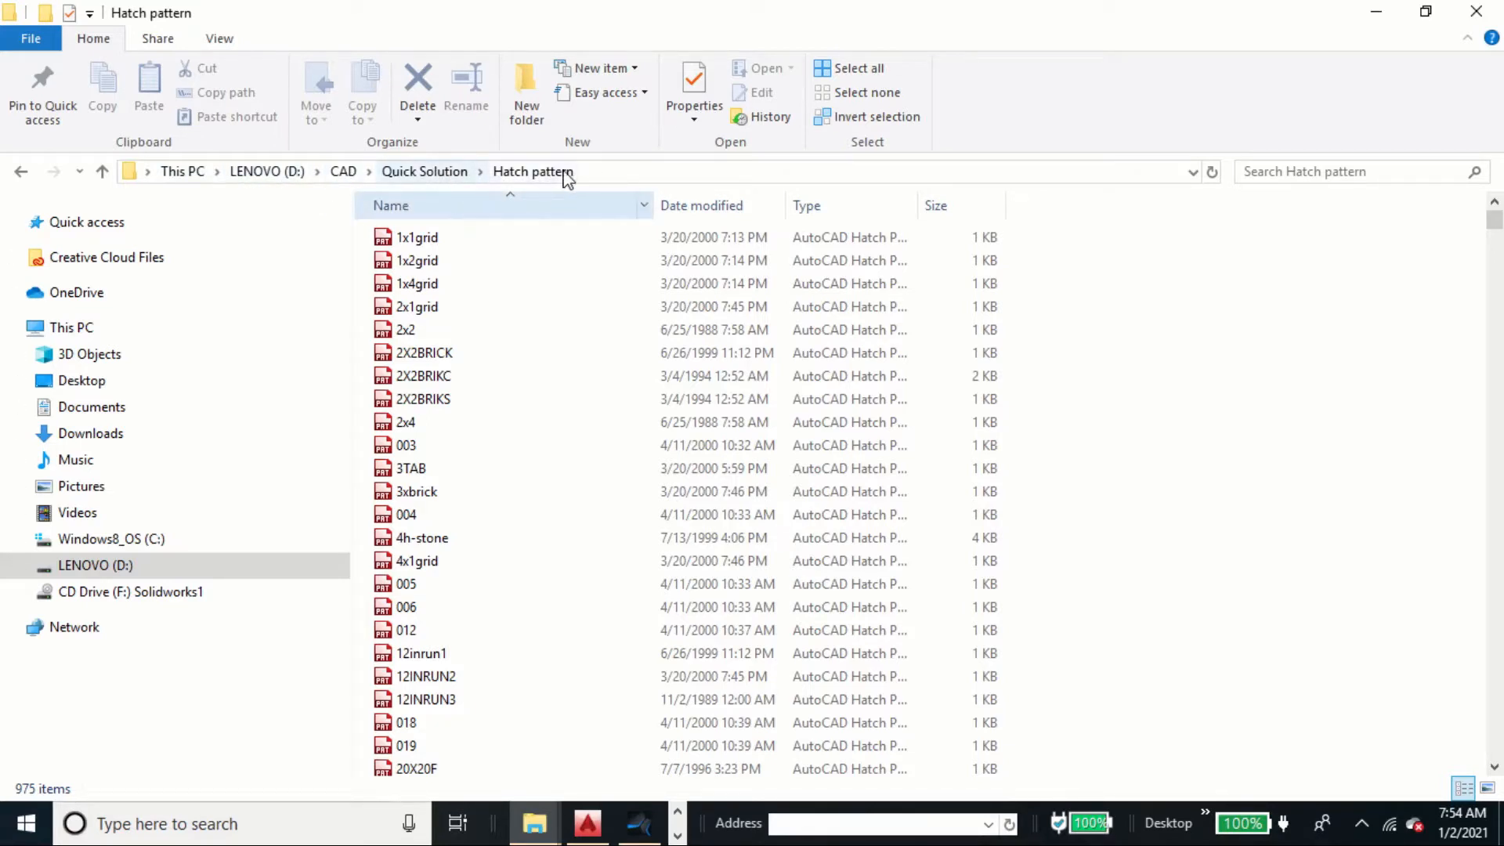
{"action": "left_click", "coordinate": [1375, 11]}
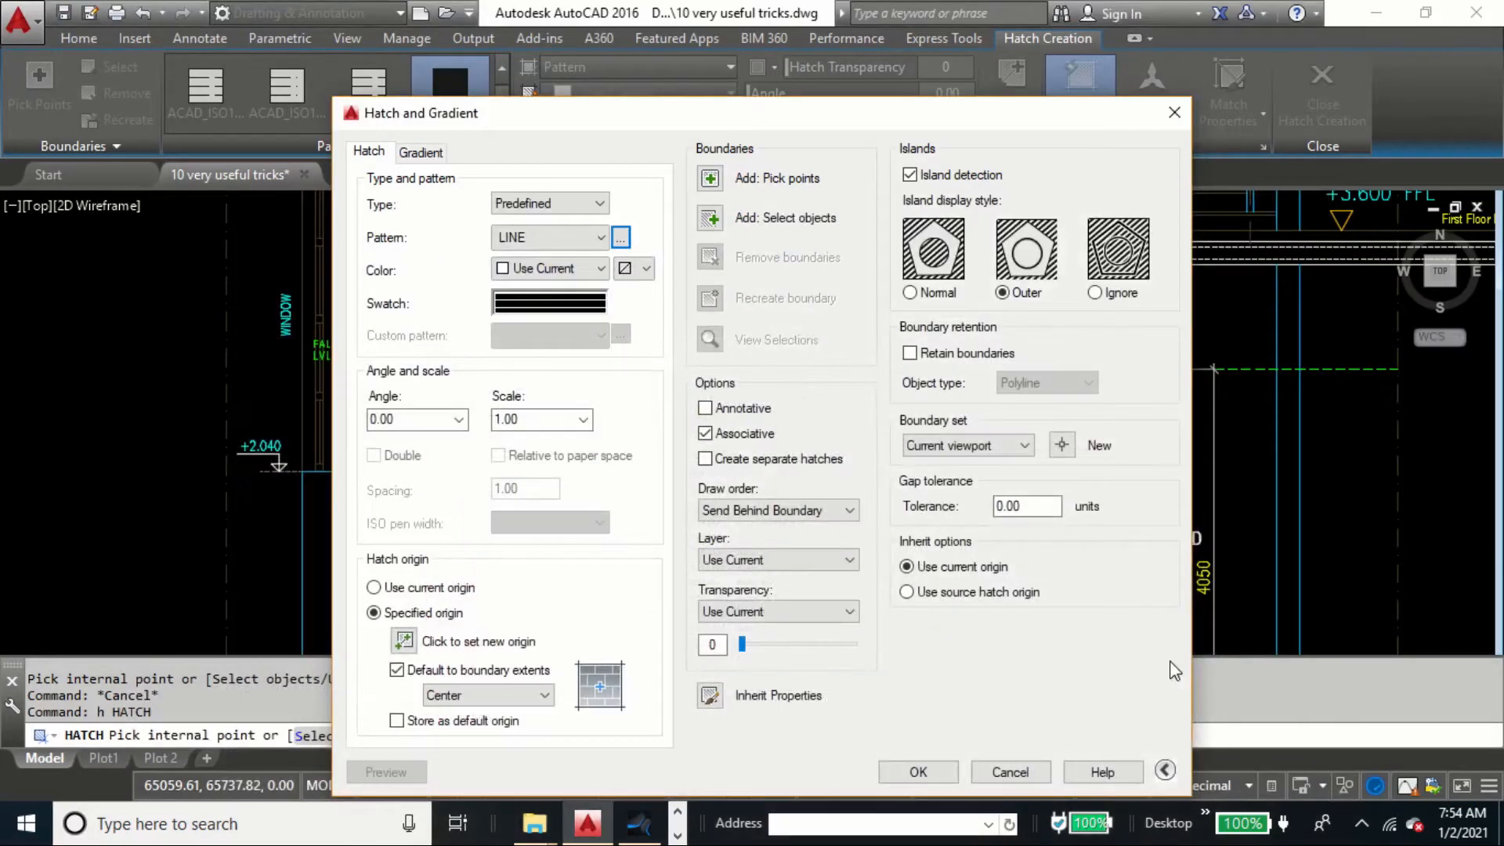
{"action": "left_click", "coordinate": [1024, 772]}
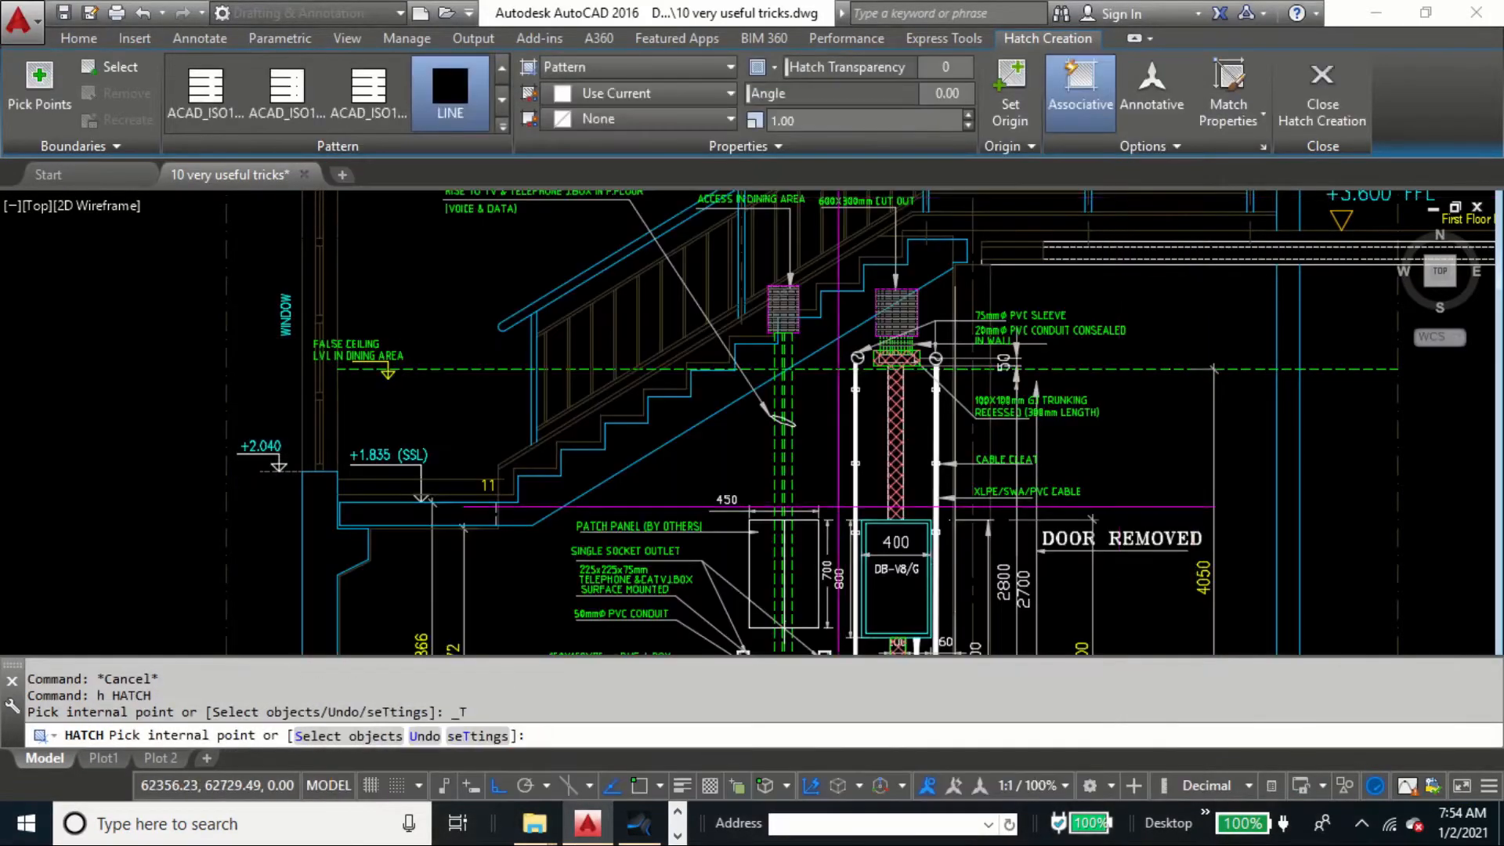
{"action": "key", "text": "Escape"}
{"action": "key", "text": "Escape"}
Open the program options and add a new empty entry under Support File Search Path
{"action": "type", "text": "op"}
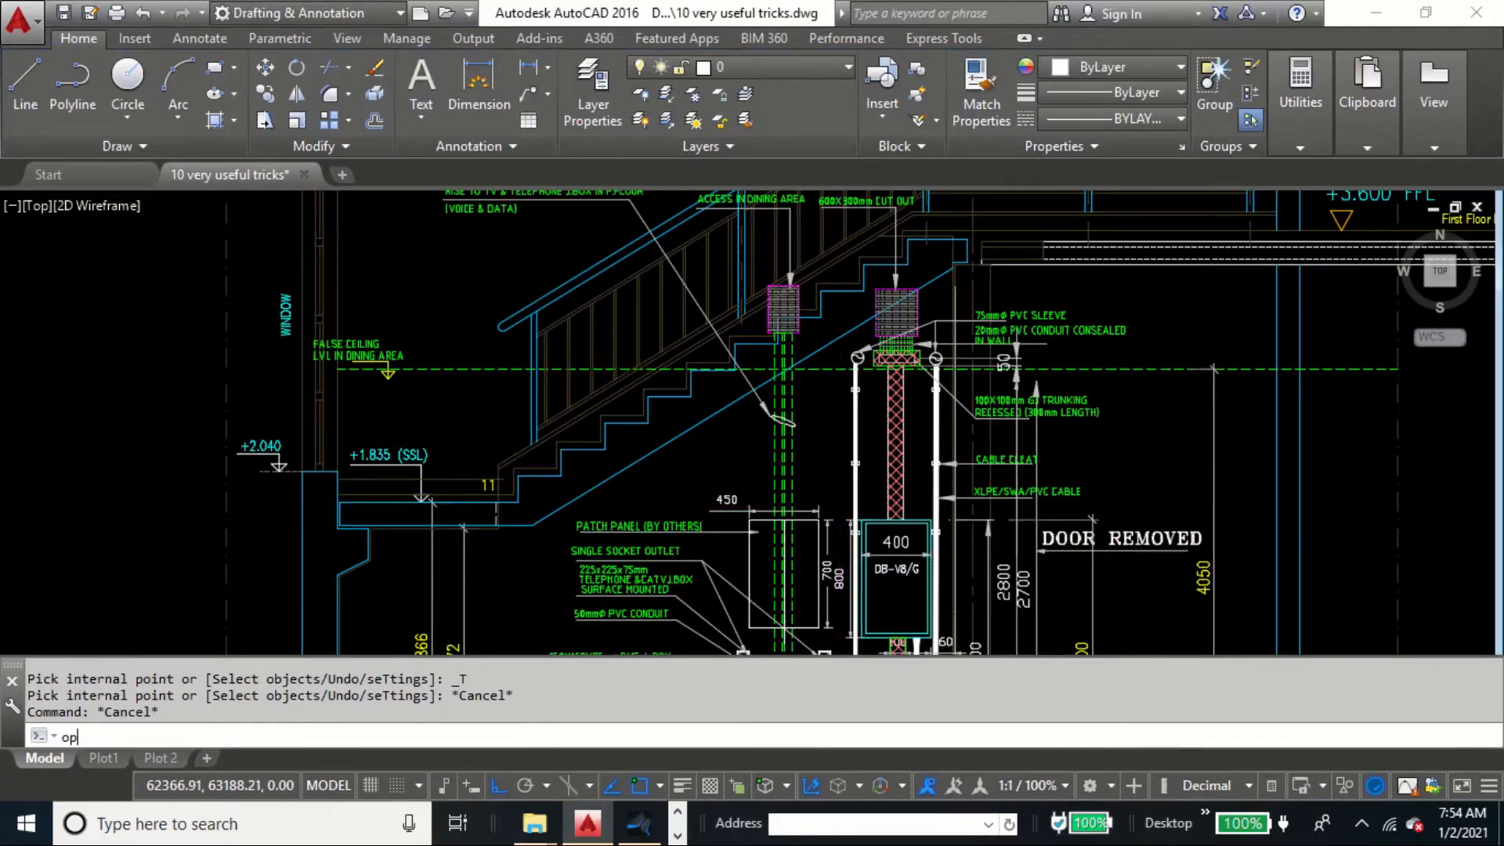
{"action": "key", "text": "Return"}
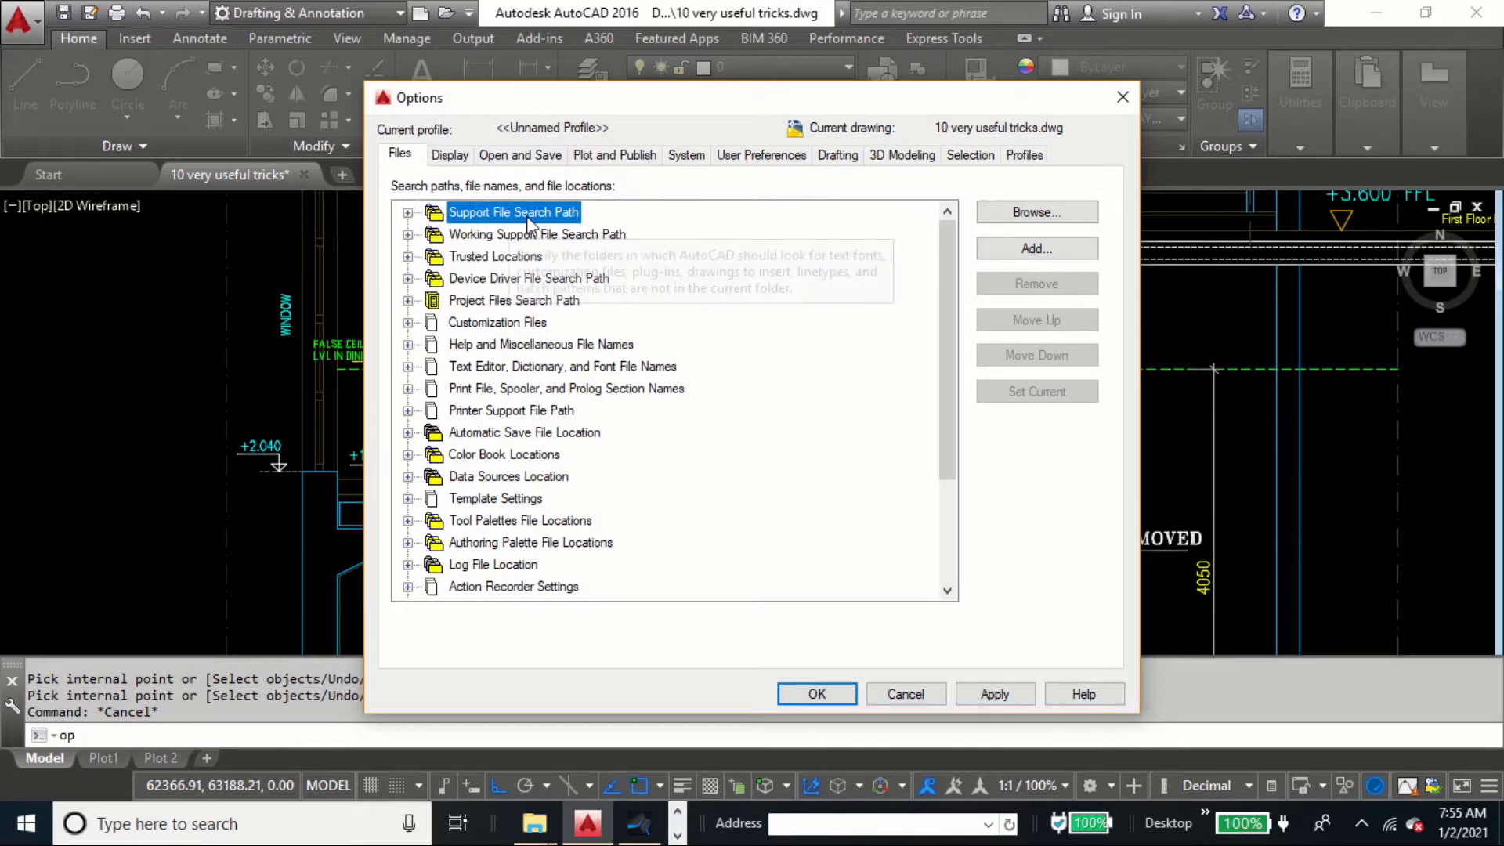
{"action": "left_click", "coordinate": [407, 213]}
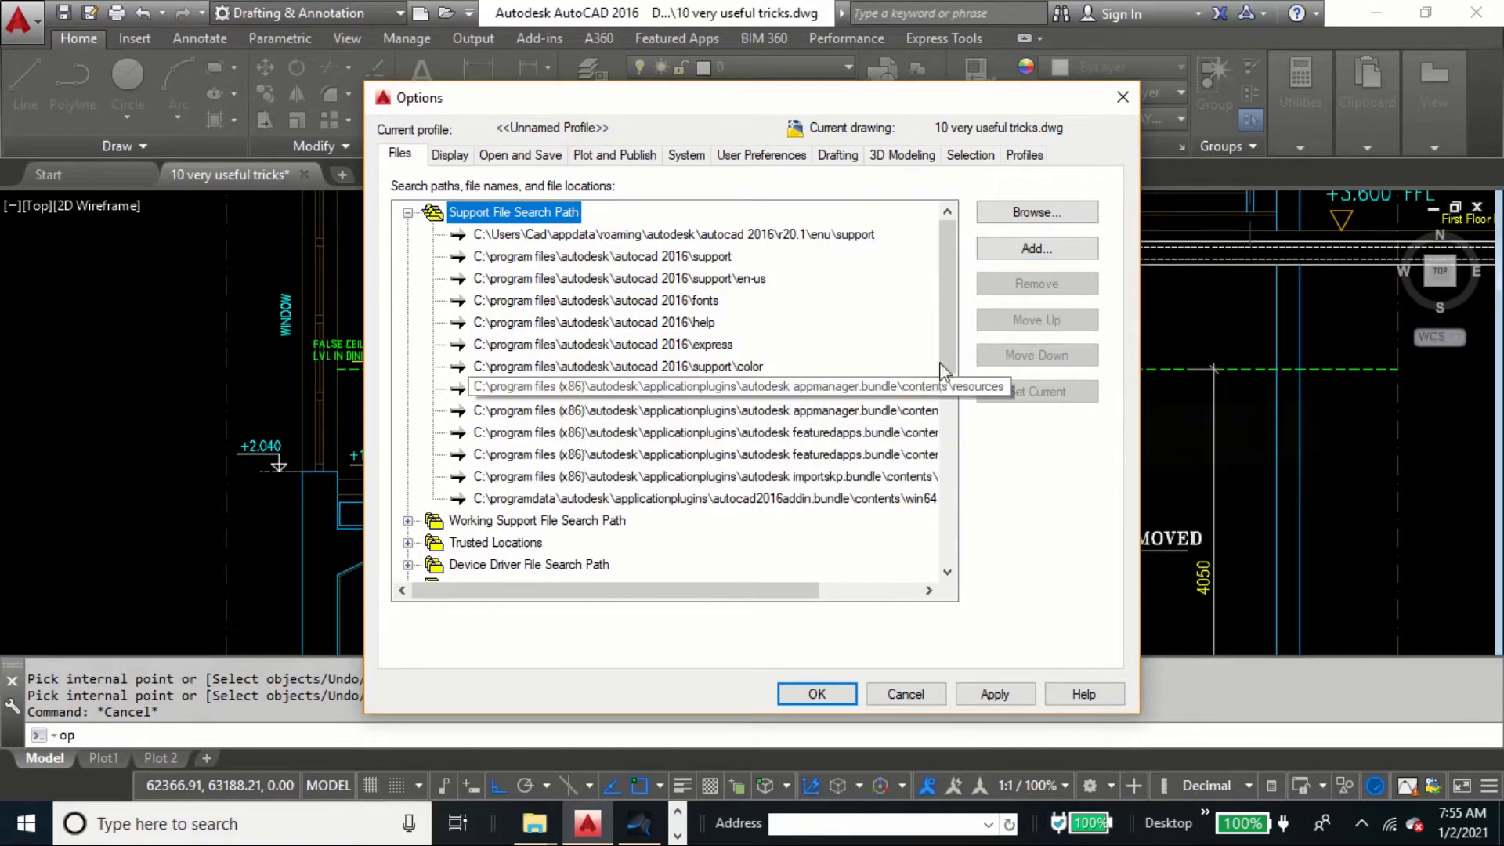
{"action": "left_click", "coordinate": [1037, 256]}
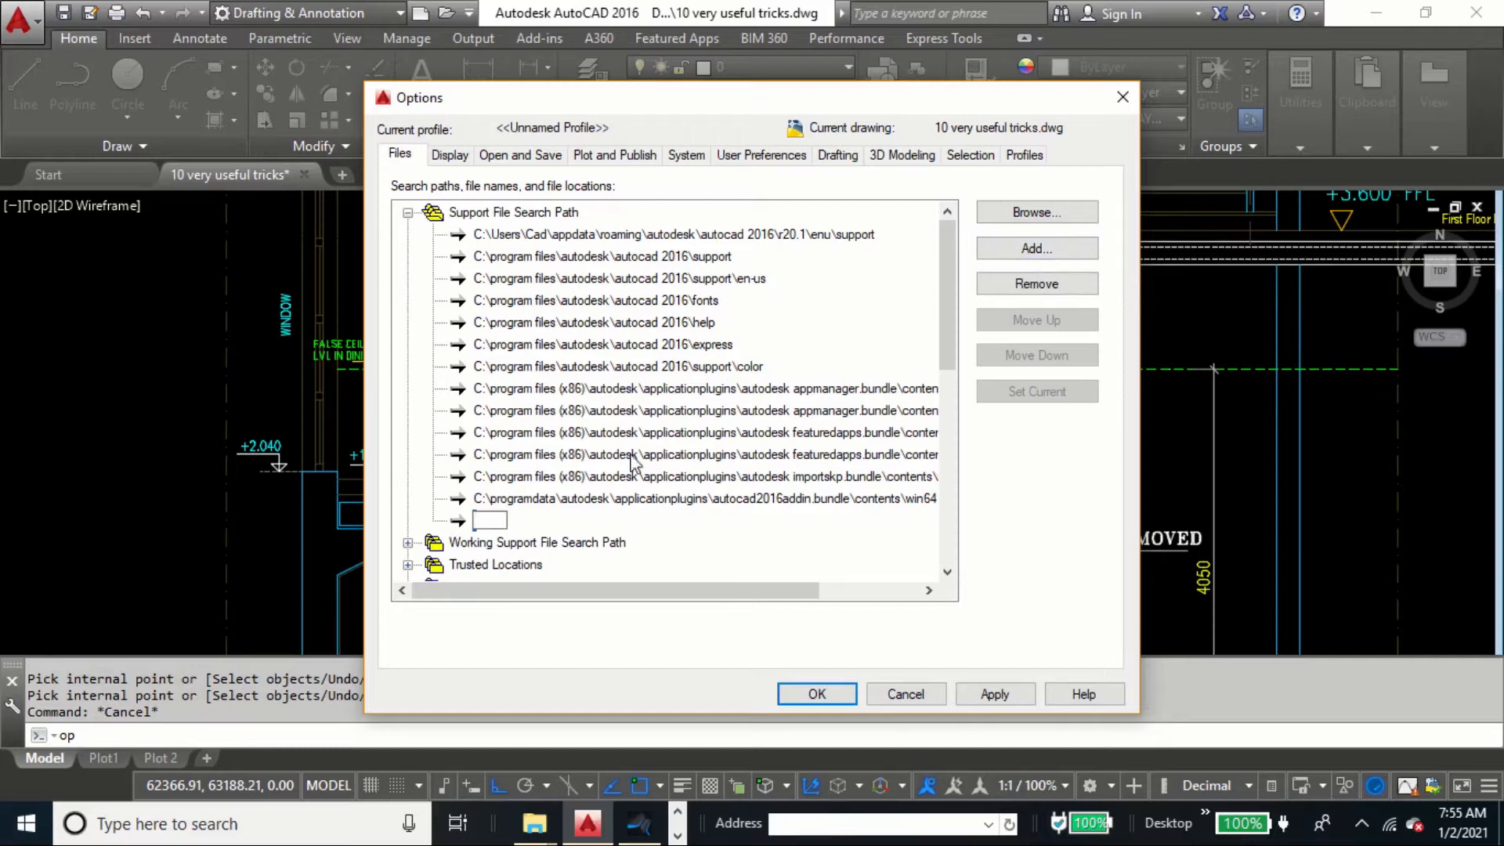
Set the new support path entry to D:\CAD\Quick Solution\Hatch pattern, then apply and close the options
{"action": "left_click", "coordinate": [1031, 213]}
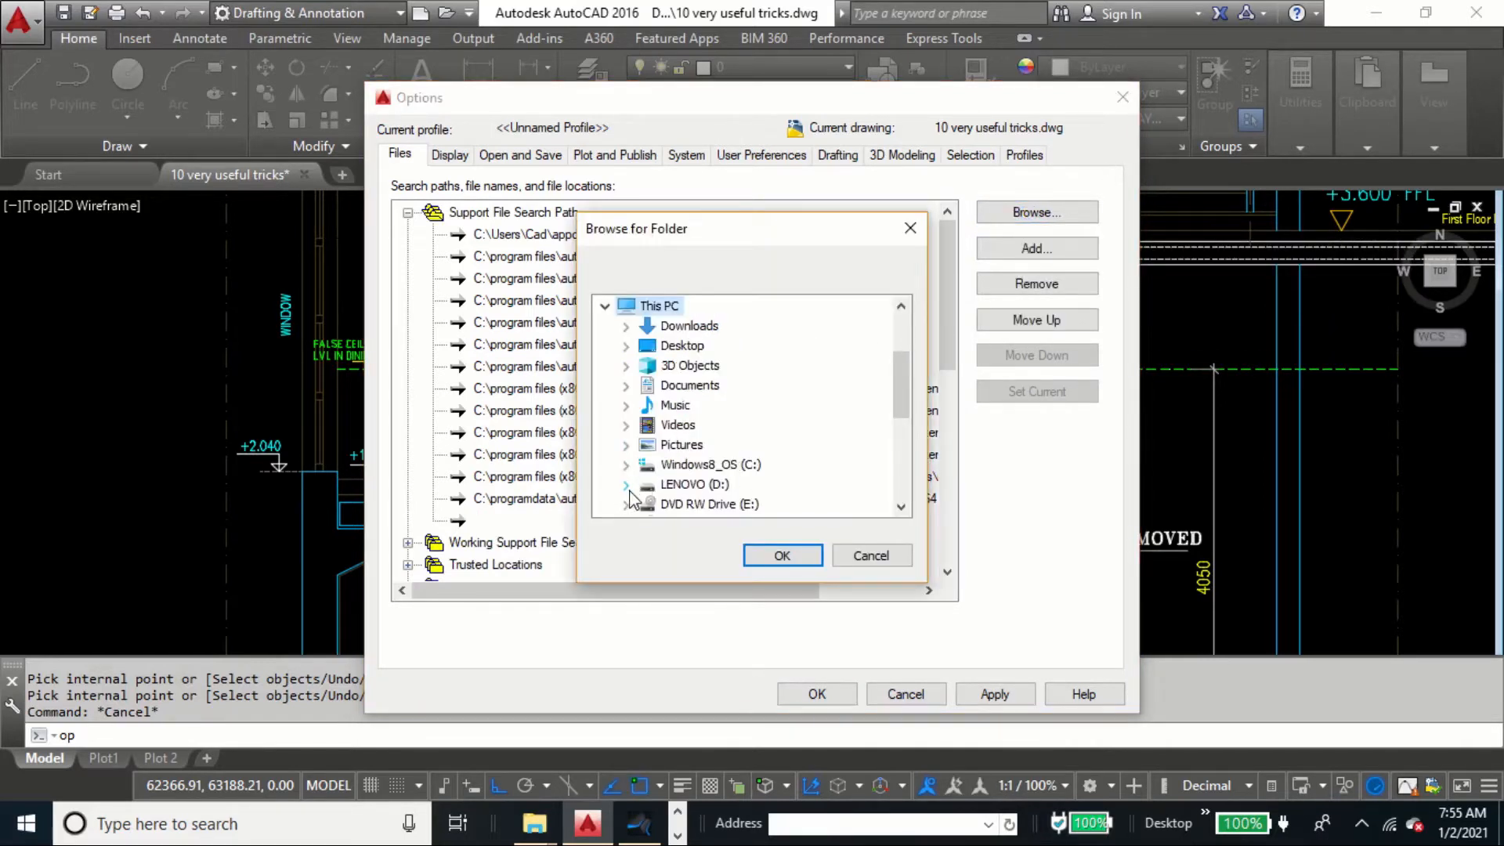
{"action": "left_click", "coordinate": [627, 485]}
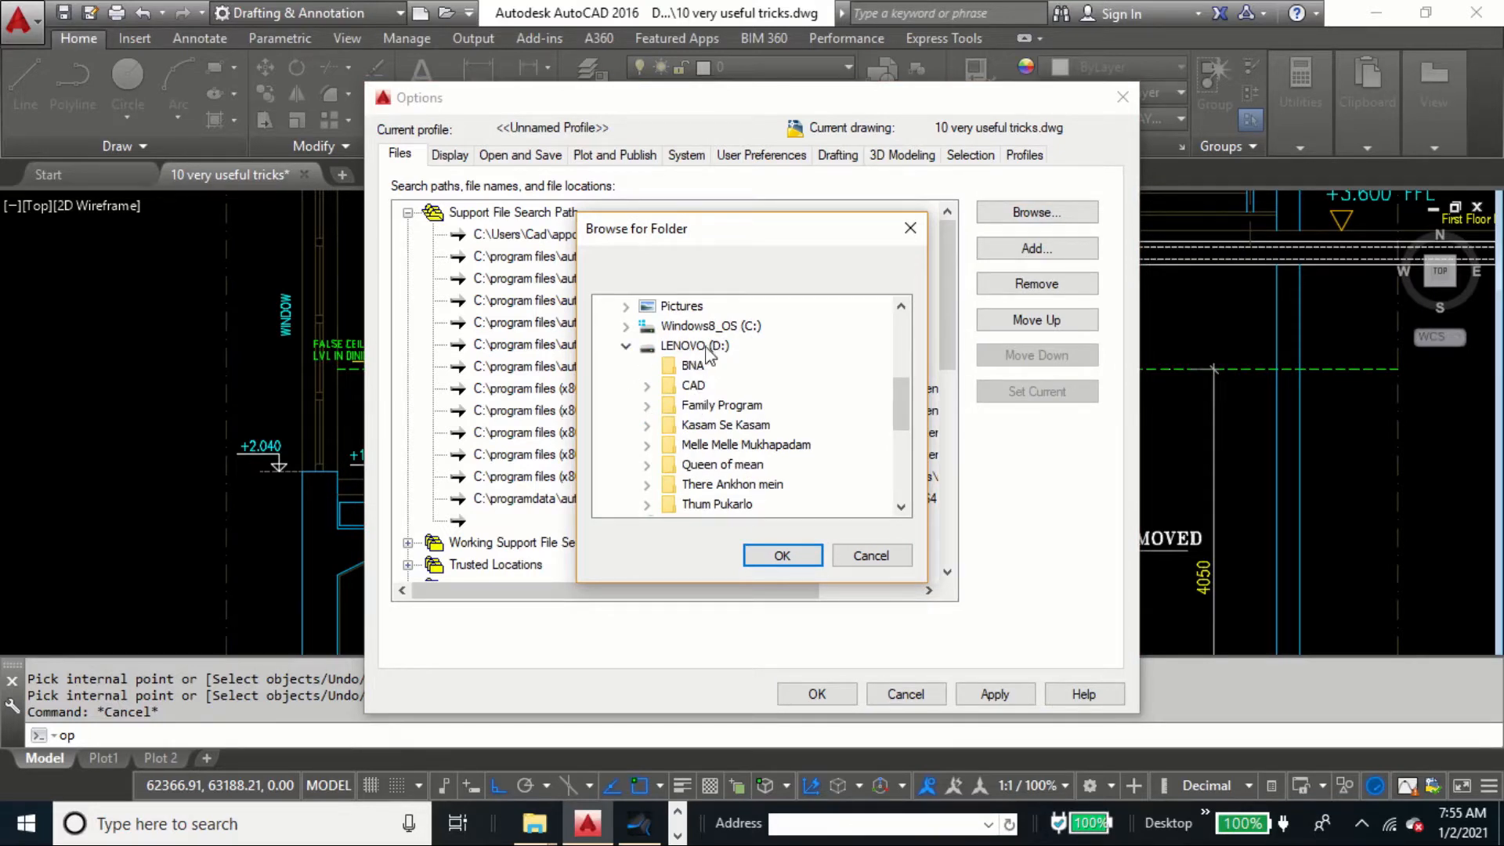
{"action": "left_click", "coordinate": [648, 385]}
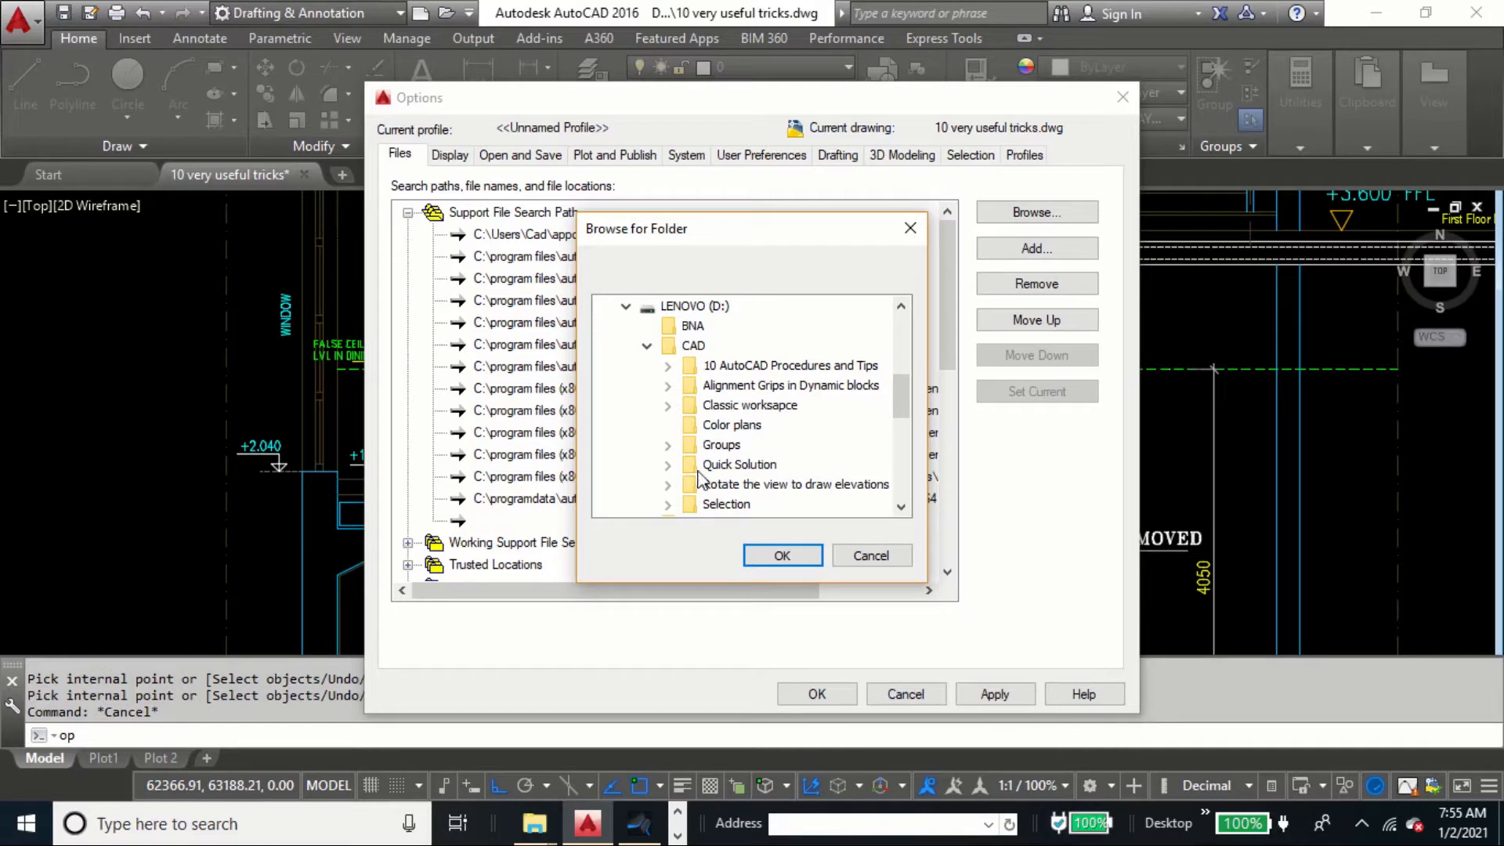
{"action": "left_click", "coordinate": [667, 466]}
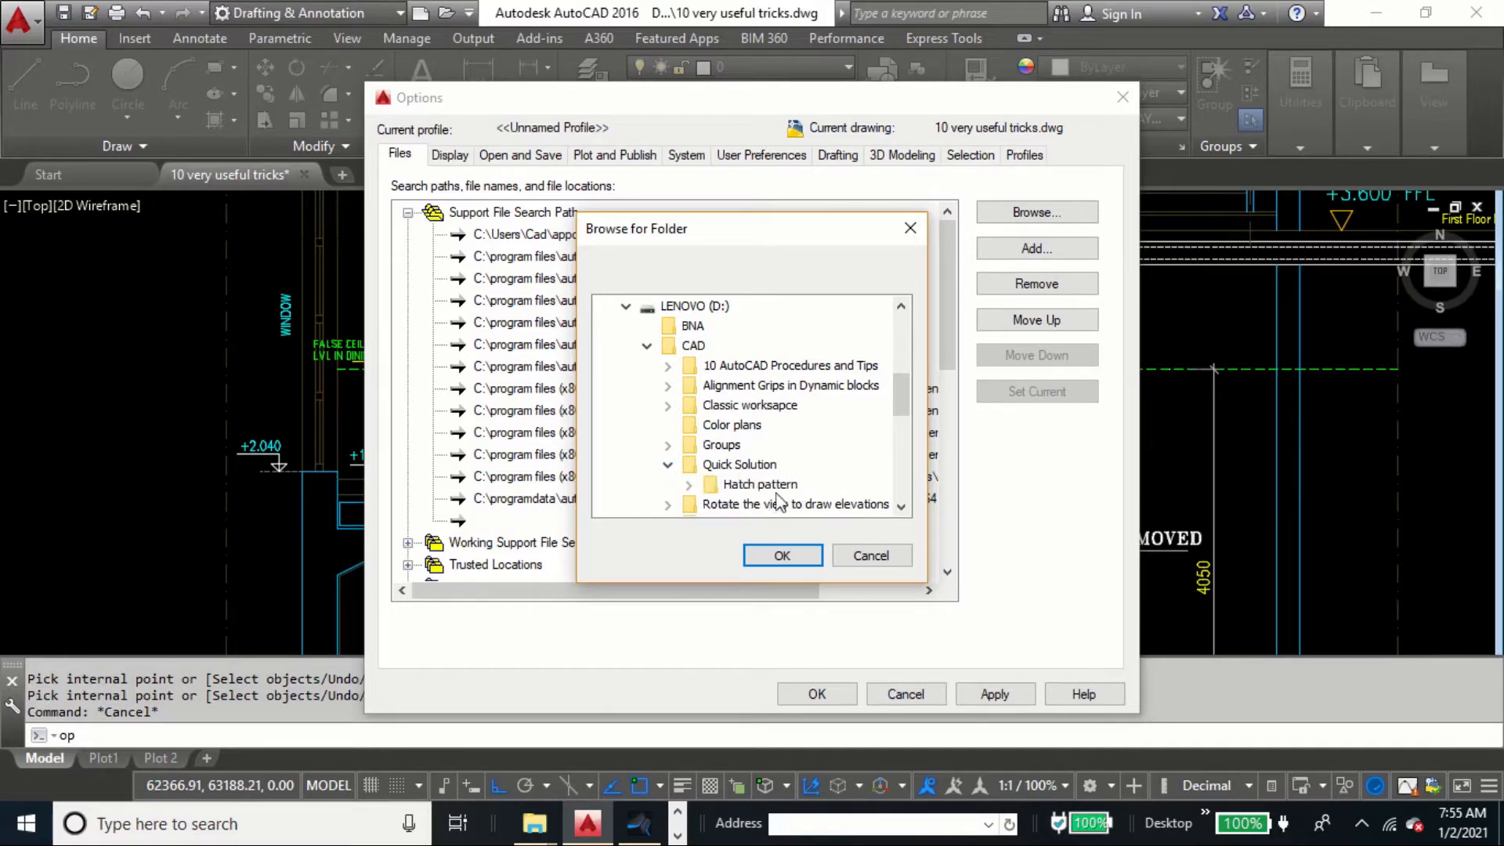
{"action": "left_click", "coordinate": [790, 558]}
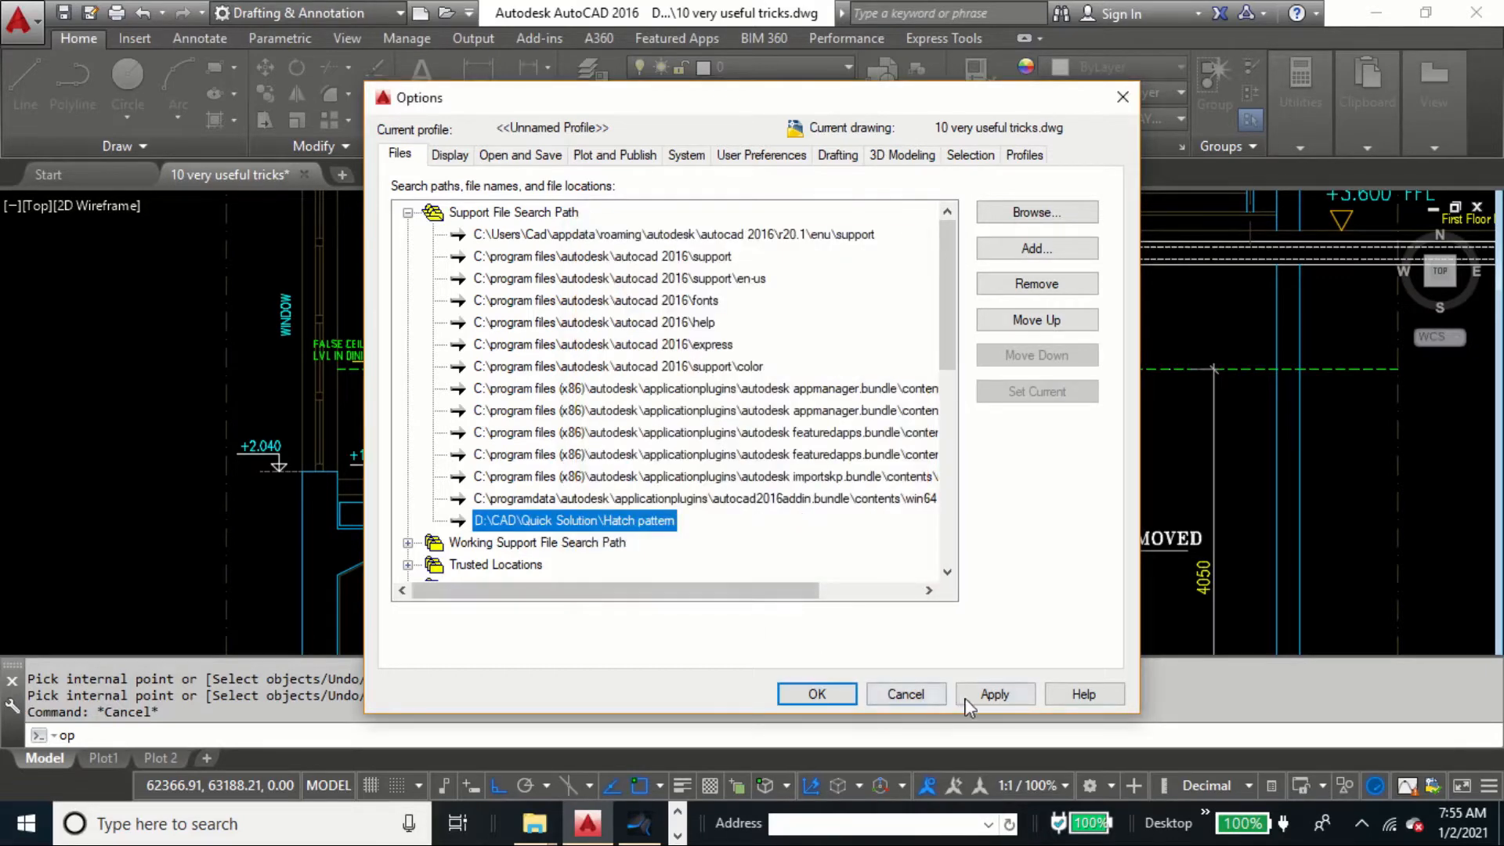
{"action": "left_click", "coordinate": [1018, 693]}
{"action": "left_click", "coordinate": [814, 694]}
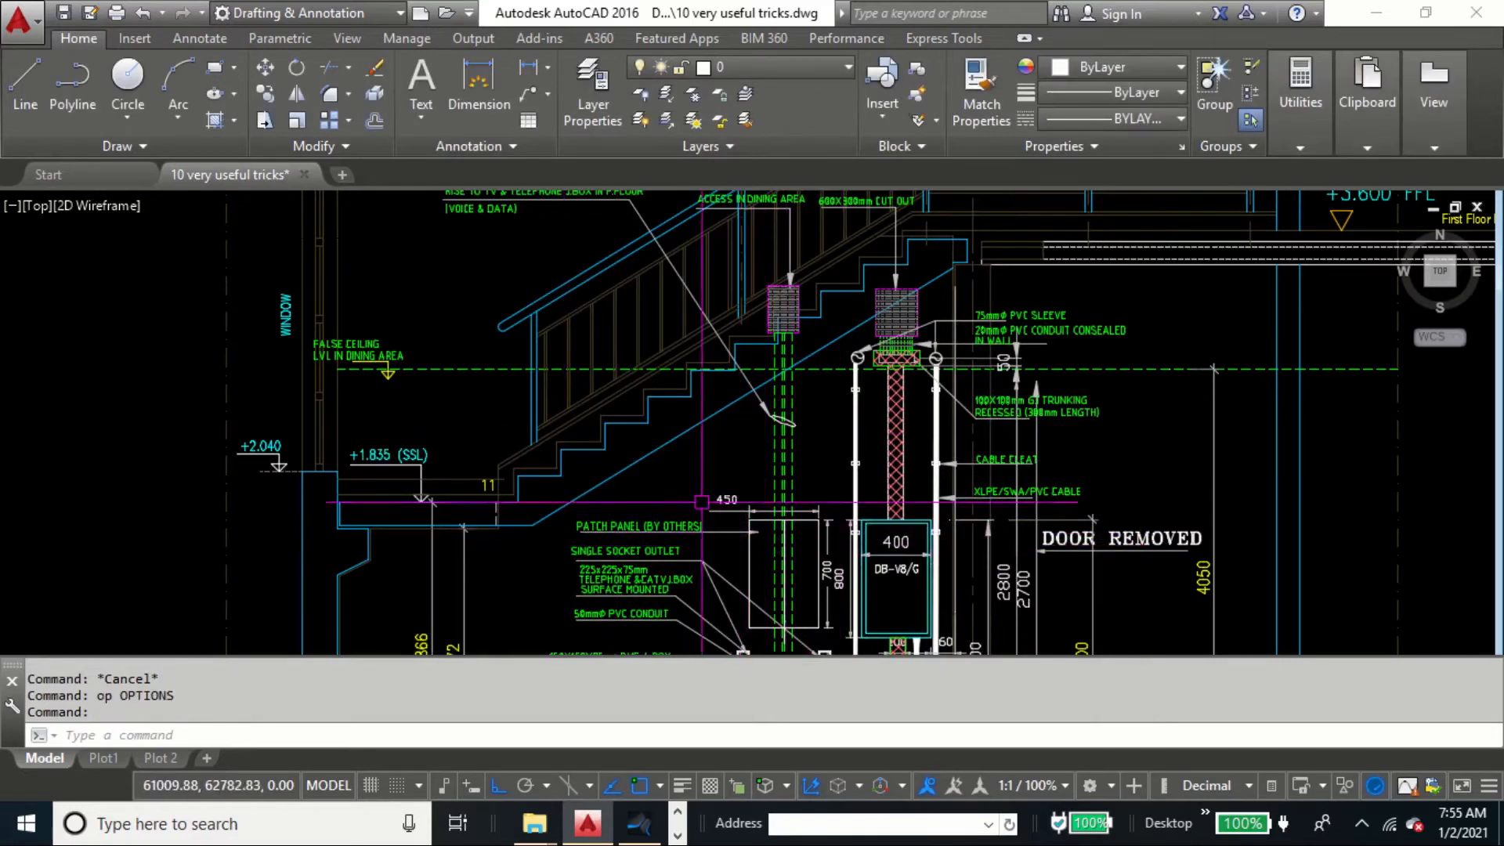
Start a new hatch and open its Hatch and Gradient settings
{"action": "type", "text": "h"}
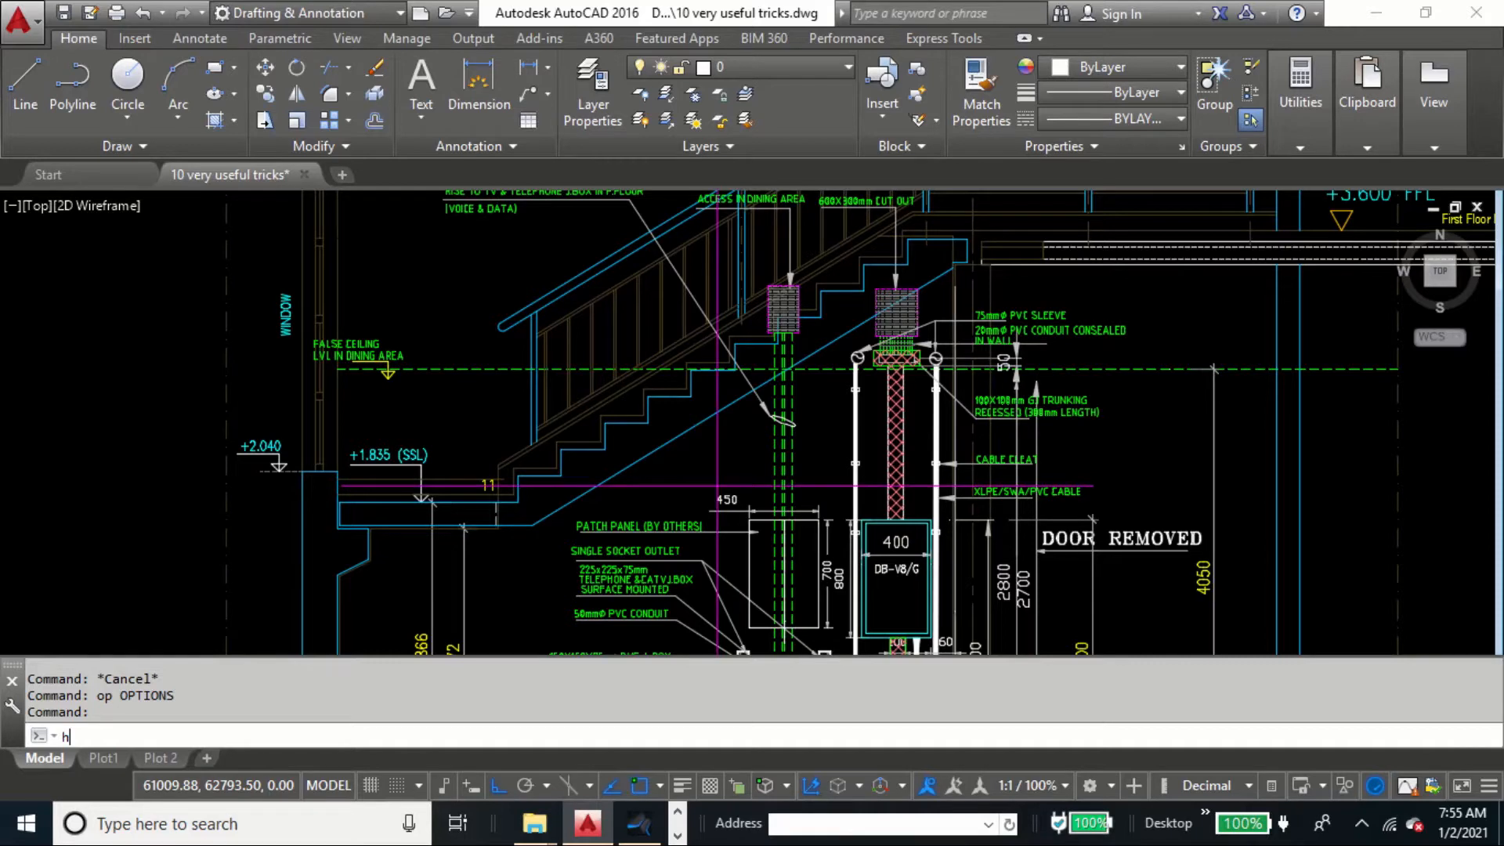
{"action": "key", "text": "Return"}
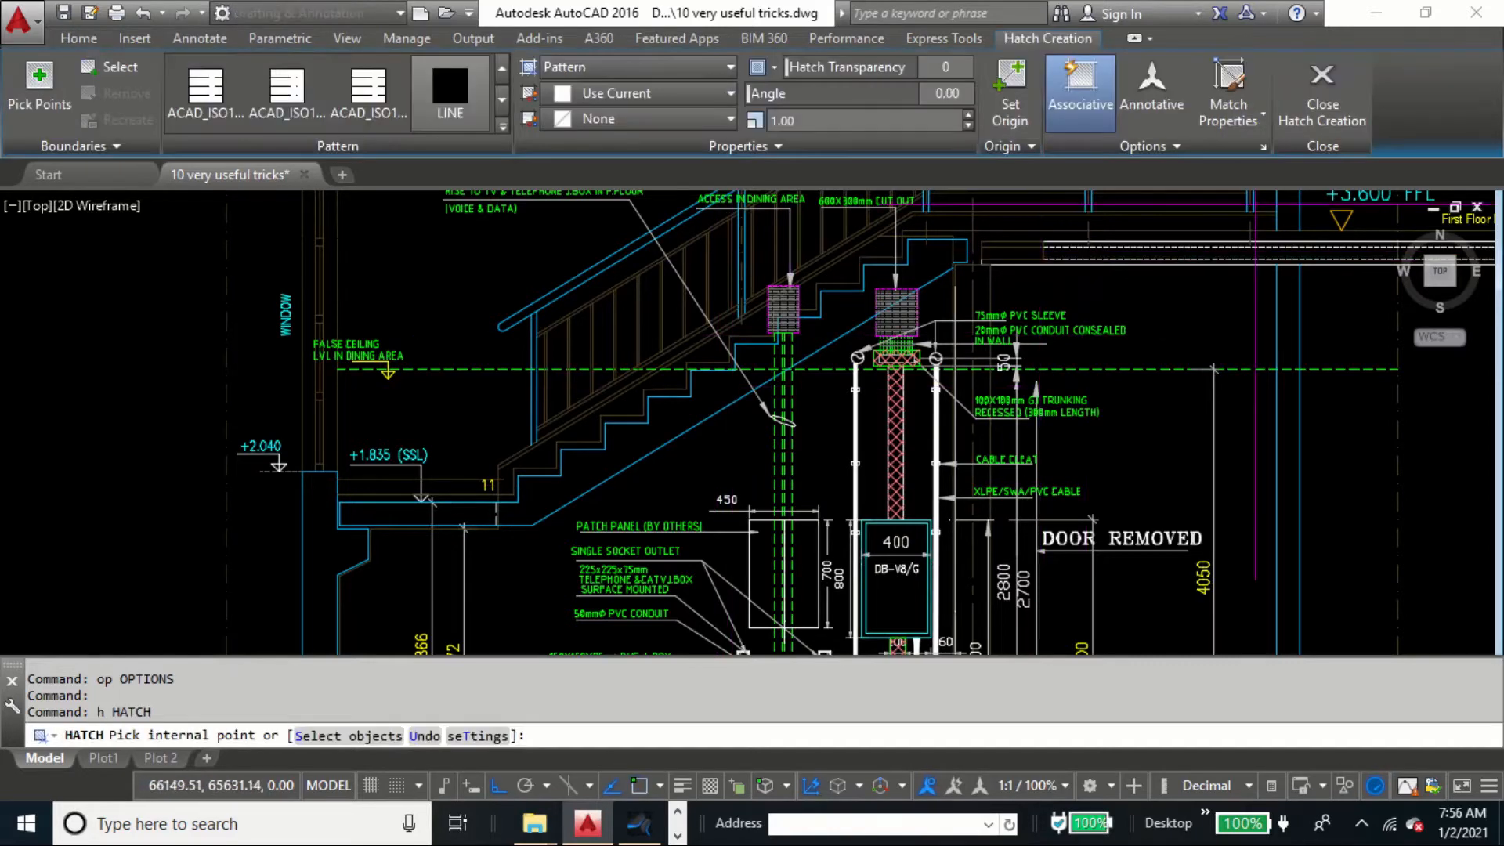
{"action": "type", "text": "t"}
{"action": "key", "text": "Return"}
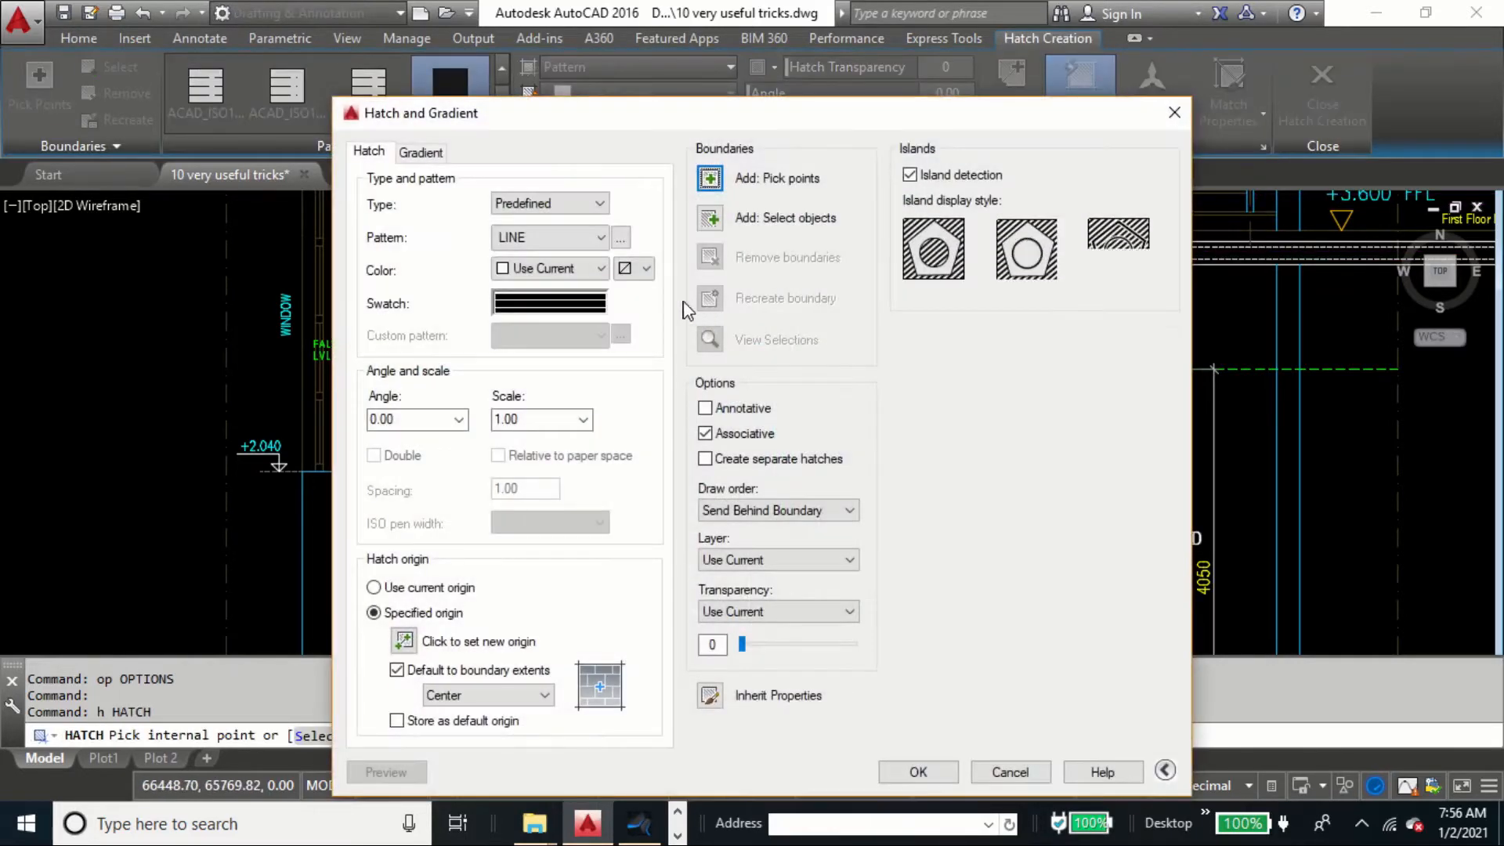
Preview the custom hatch patterns 004.pat, 018.pat and 024.pat in the pattern palette without applying any of them
{"action": "left_click", "coordinate": [620, 236]}
{"action": "left_click", "coordinate": [892, 220]}
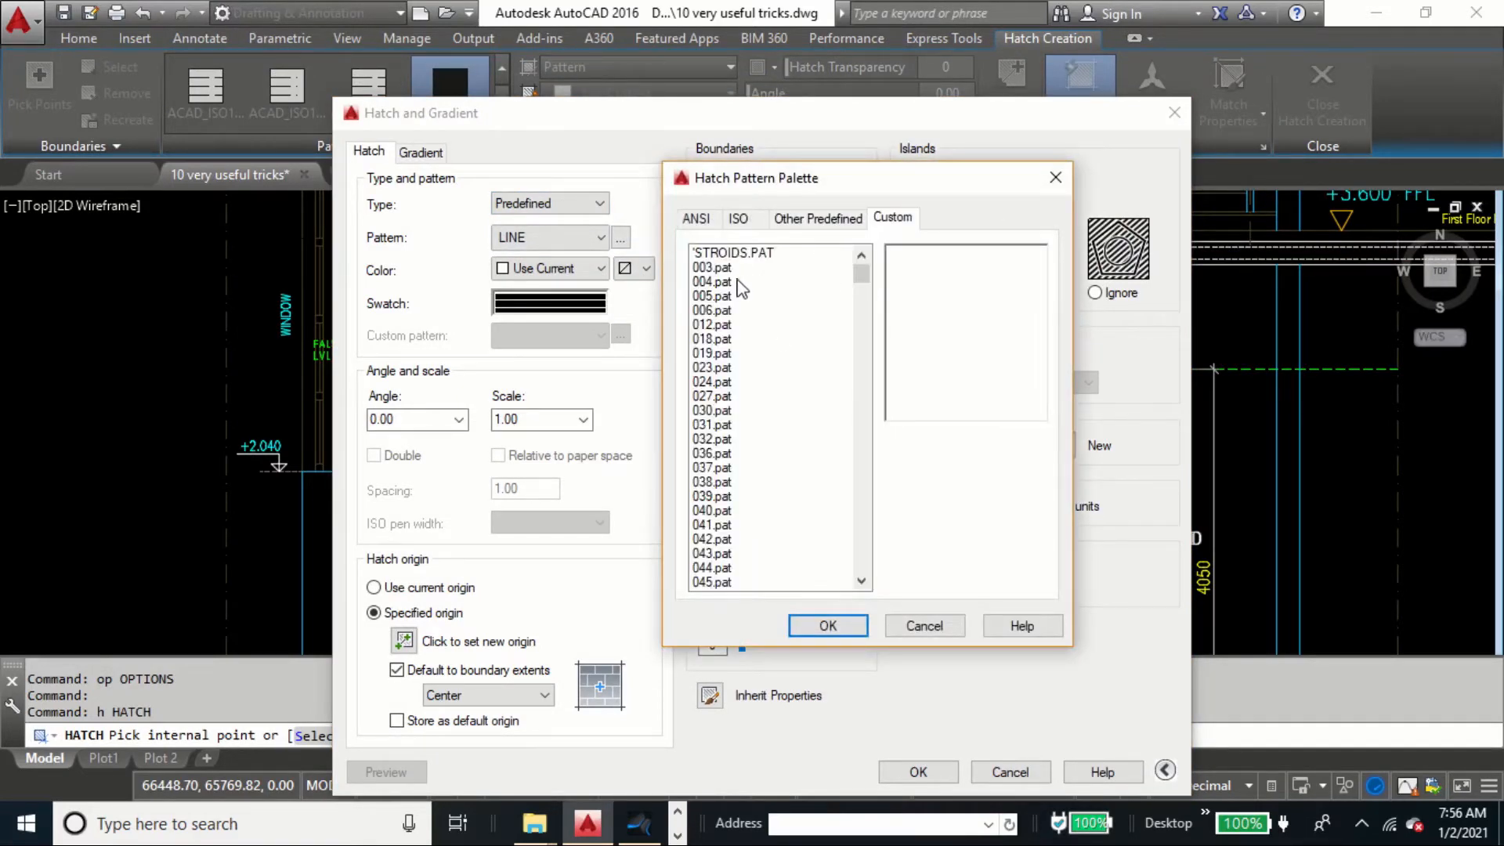
{"action": "left_click", "coordinate": [737, 282]}
{"action": "left_click", "coordinate": [736, 338]}
{"action": "left_click", "coordinate": [732, 382]}
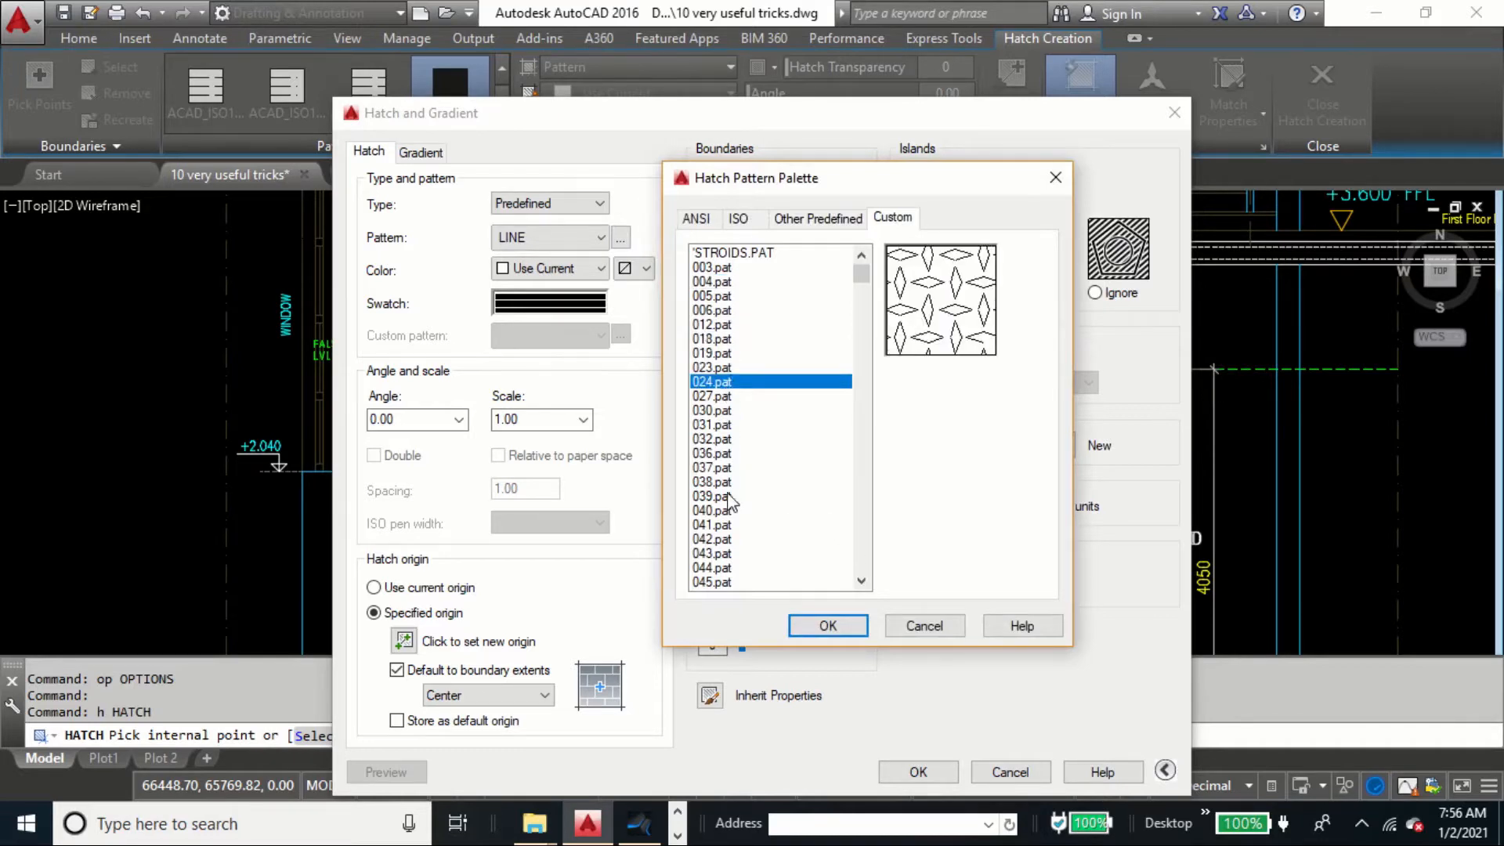
{"action": "left_click", "coordinate": [925, 625]}
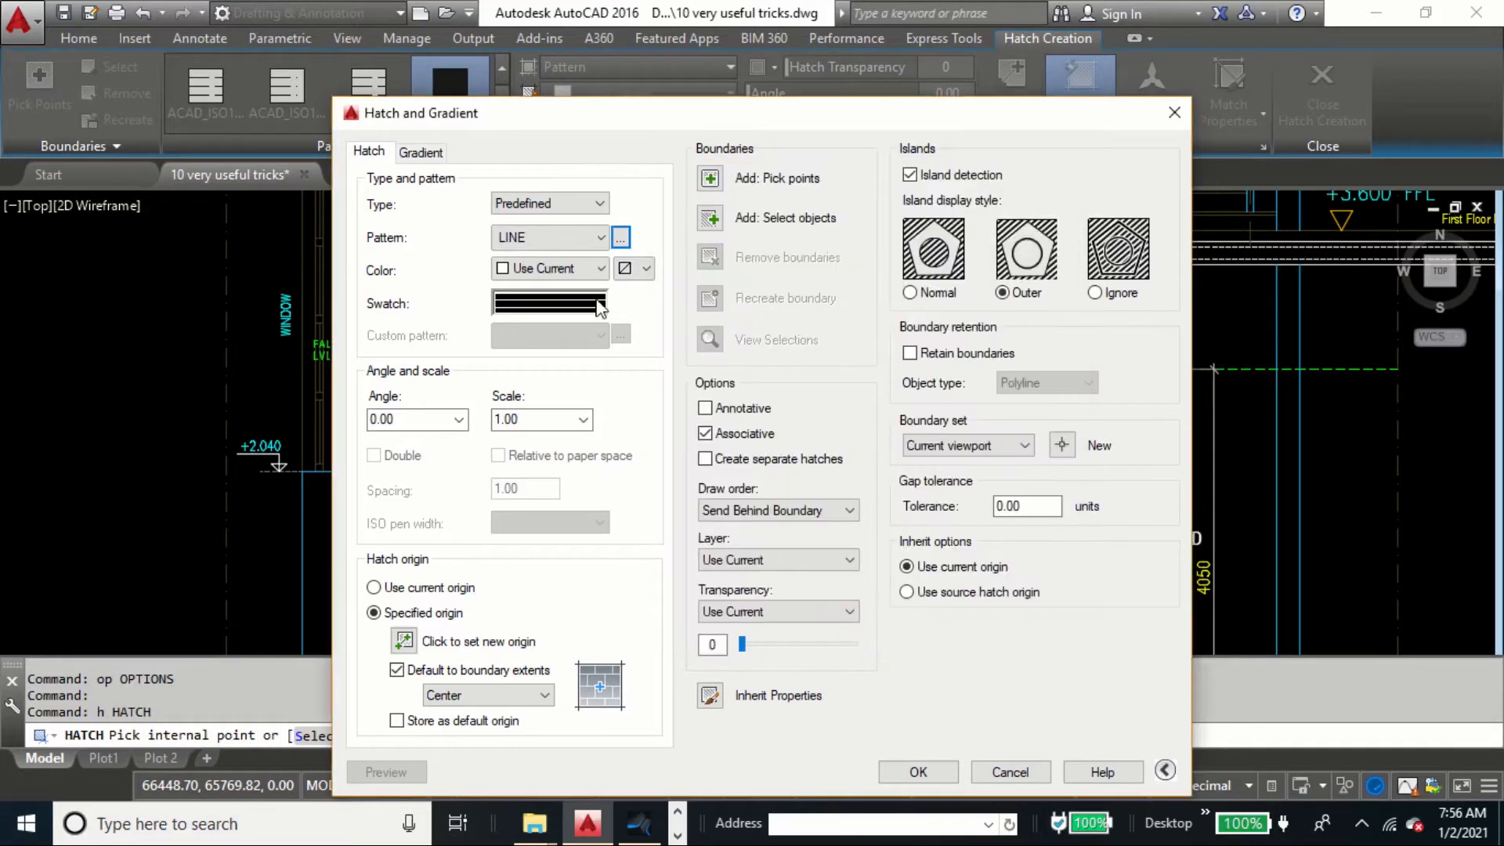
{"action": "left_click", "coordinate": [601, 238]}
{"action": "left_click", "coordinate": [601, 238]}
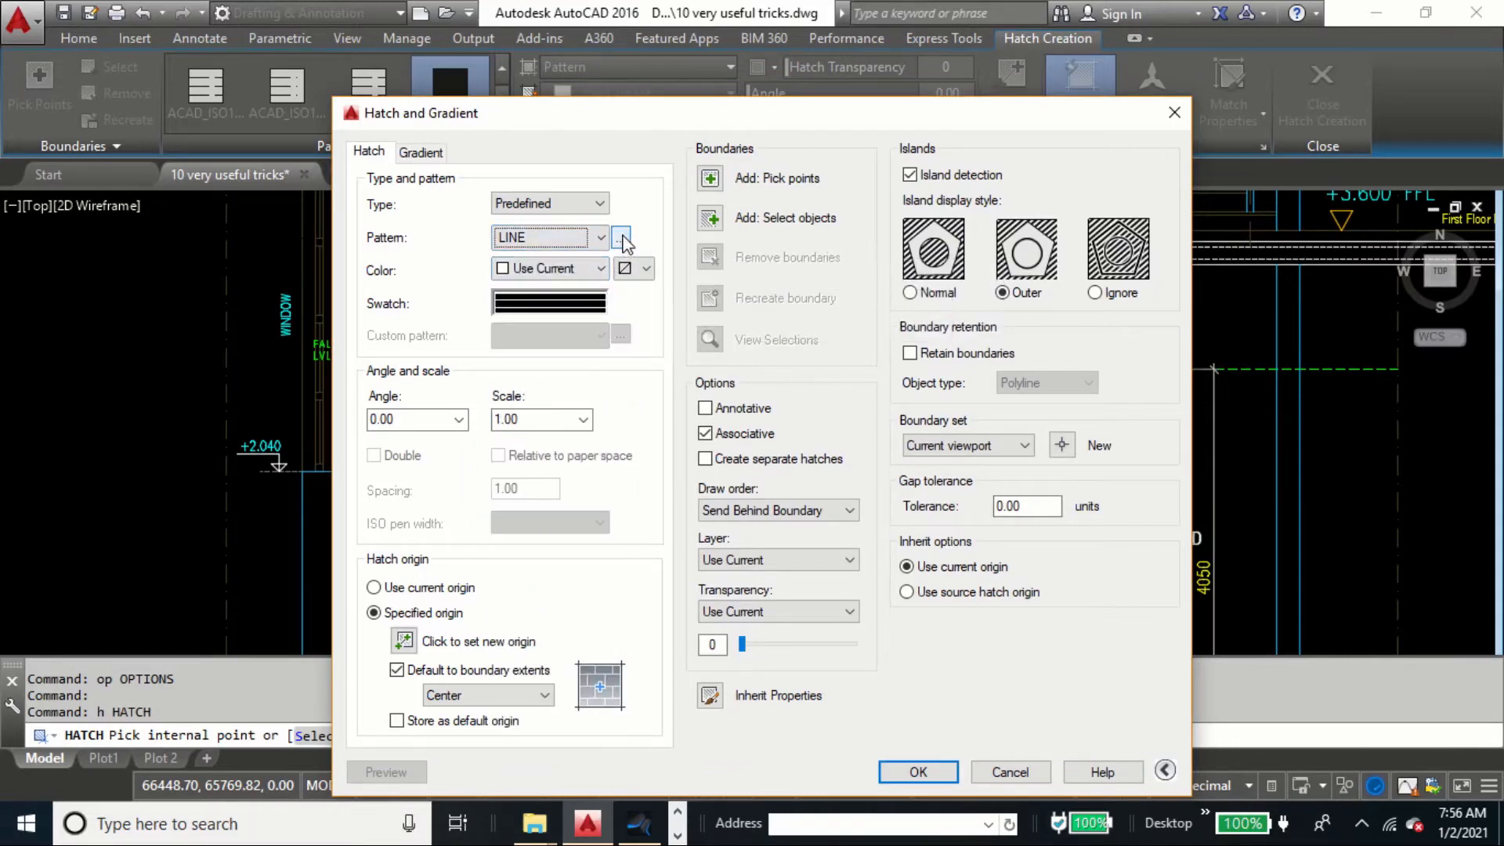
Choose the custom pattern 027.pat for the hatch and accept the hatch settings
{"action": "left_click", "coordinate": [620, 237]}
{"action": "left_click", "coordinate": [893, 217]}
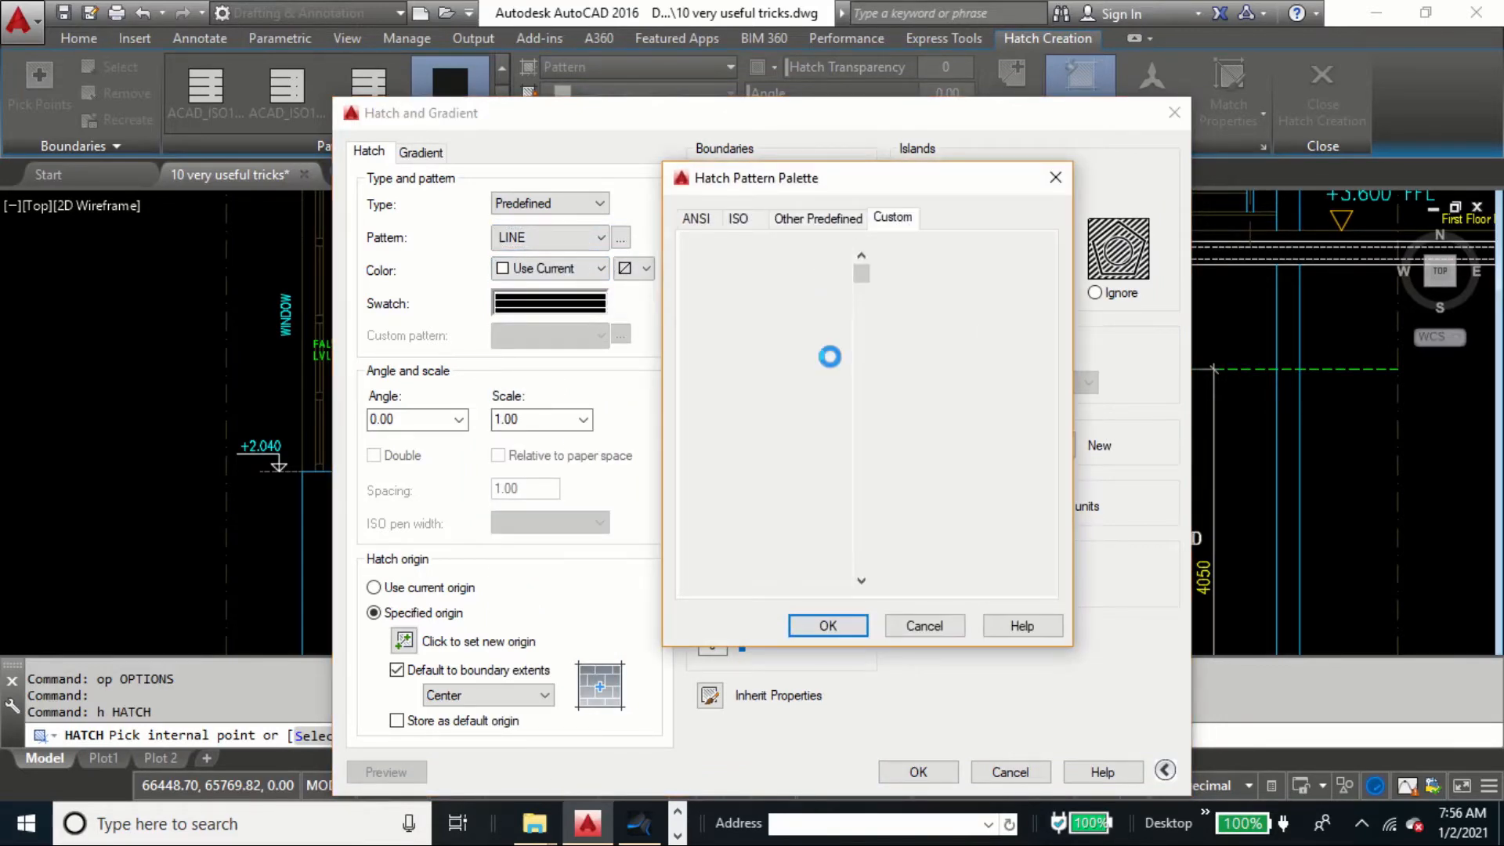
{"action": "left_click", "coordinate": [727, 311]}
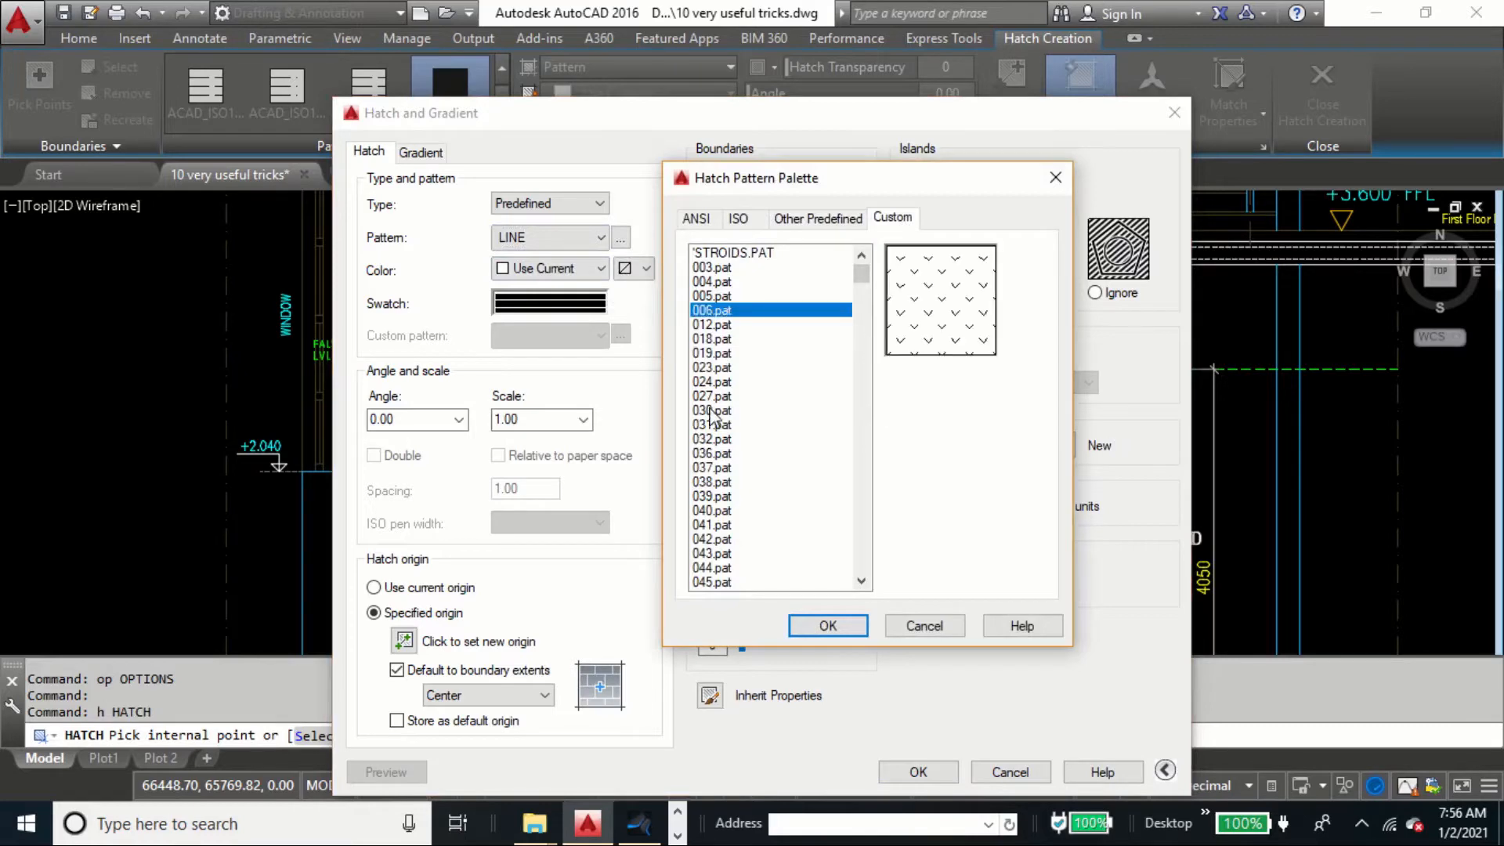
{"action": "left_click", "coordinate": [718, 397]}
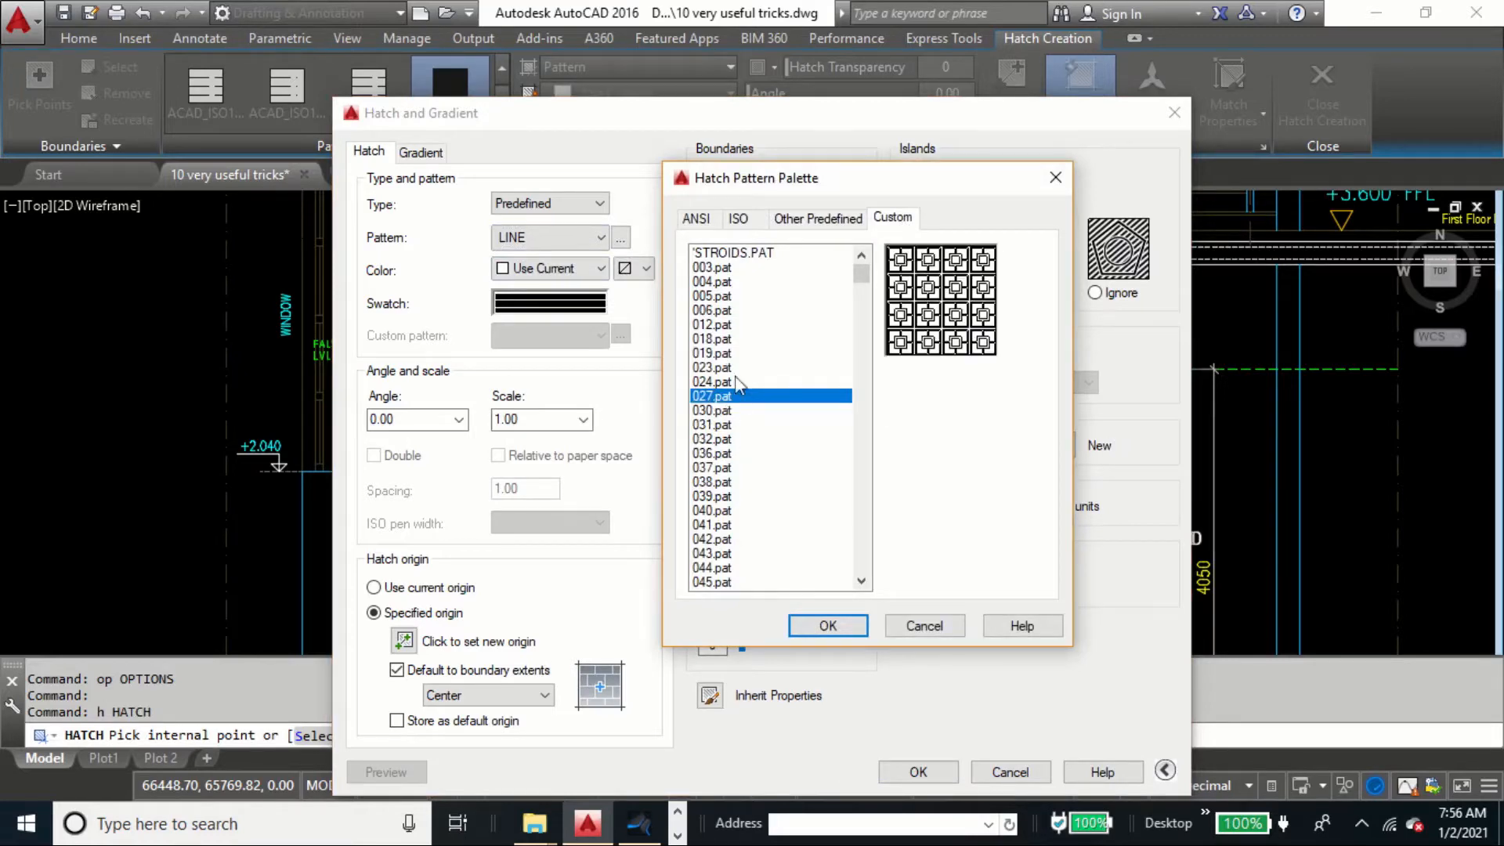
{"action": "left_click", "coordinate": [822, 627]}
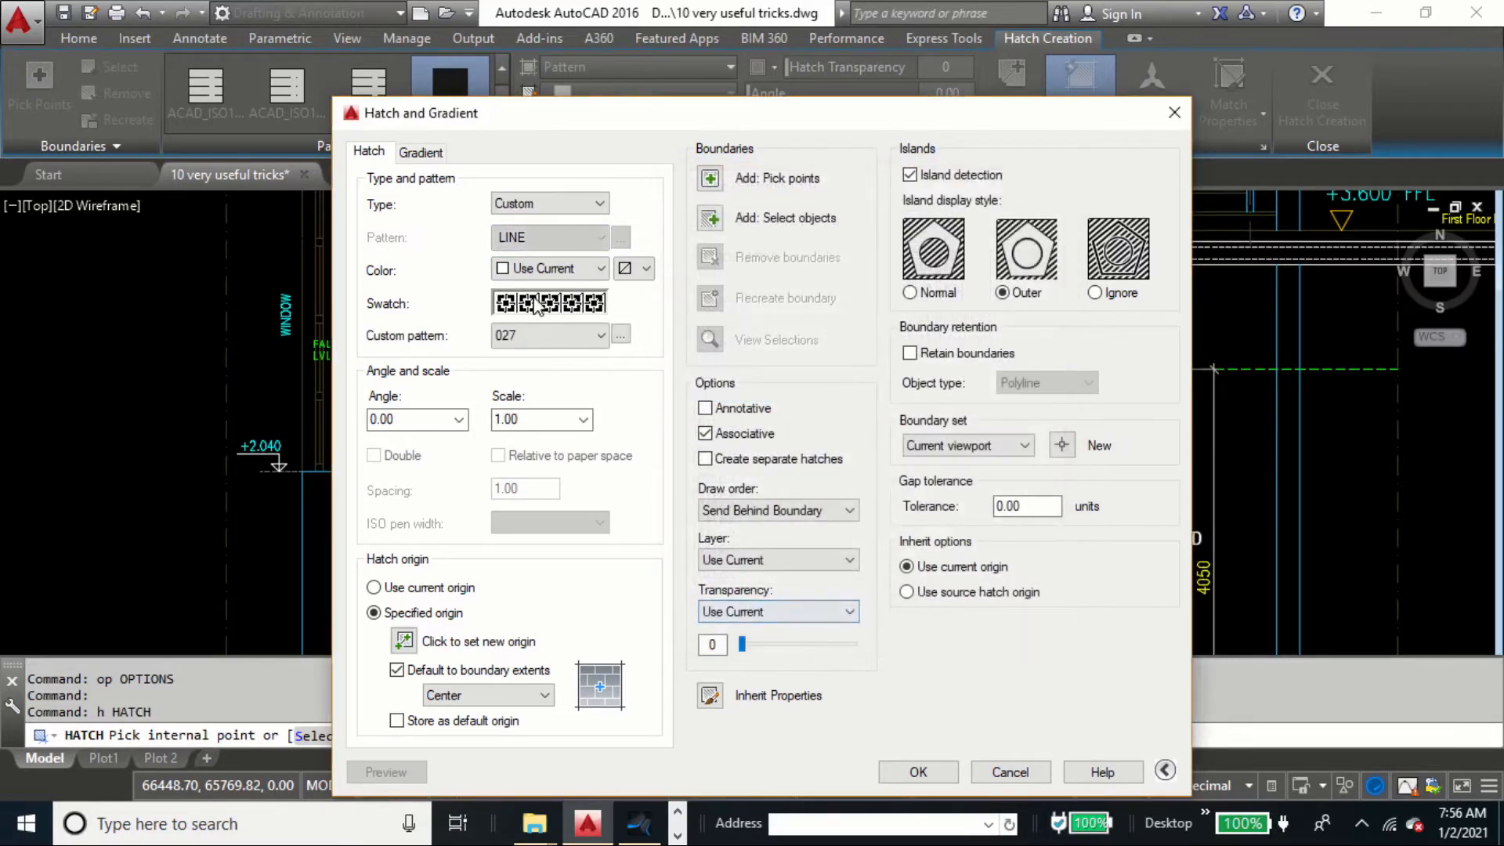
{"action": "left_click", "coordinate": [916, 774]}
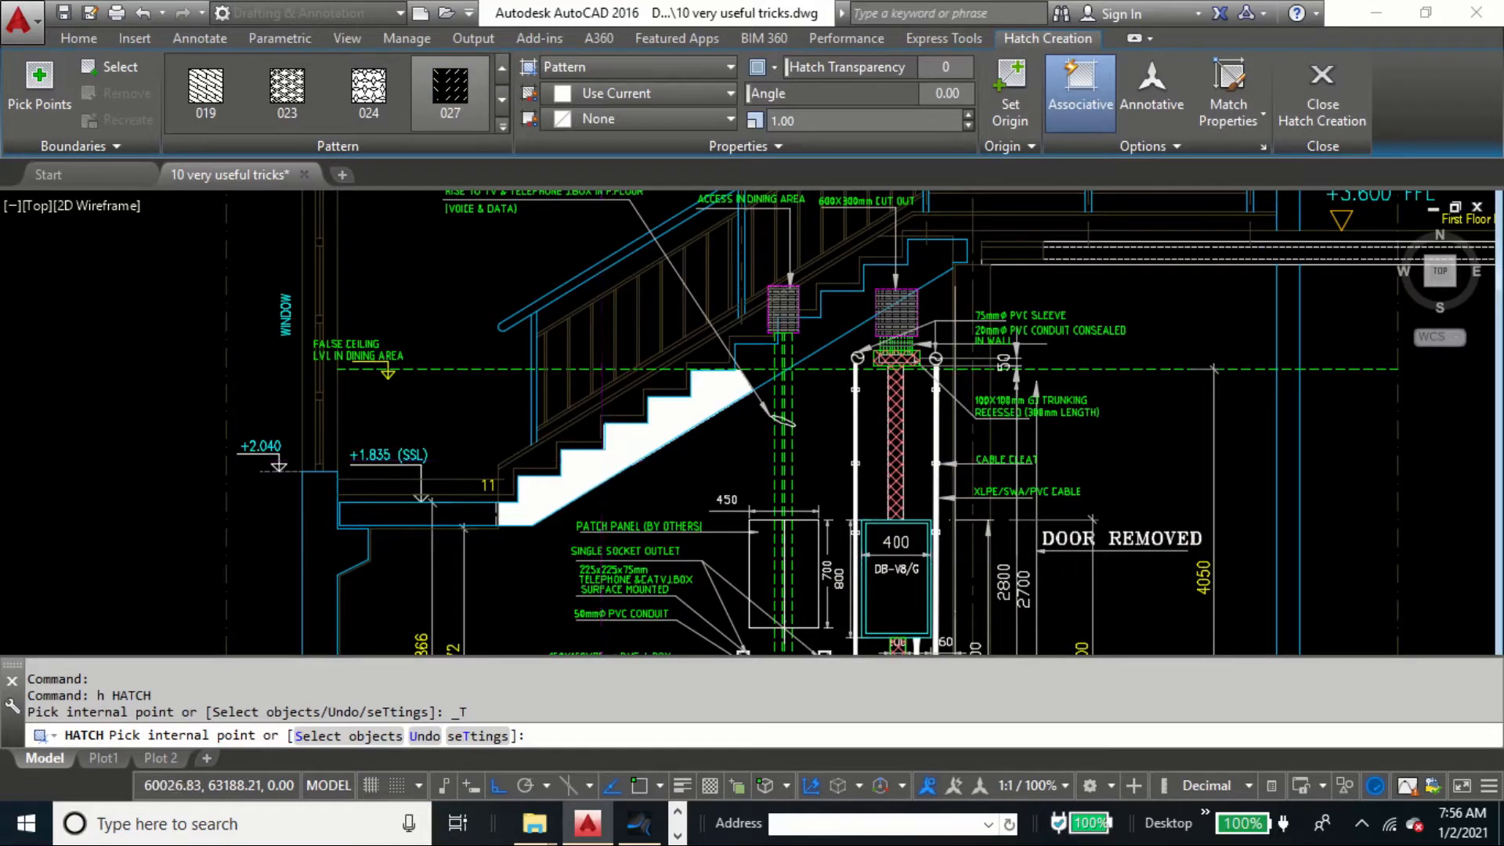
Hatch the stepped area beneath the lower stair flight with the chosen pattern at a scale of 100
{"action": "left_click", "coordinate": [607, 459]}
{"action": "scroll", "coordinate": [610, 460], "scroll_direction": "up", "scroll_amount": 5}
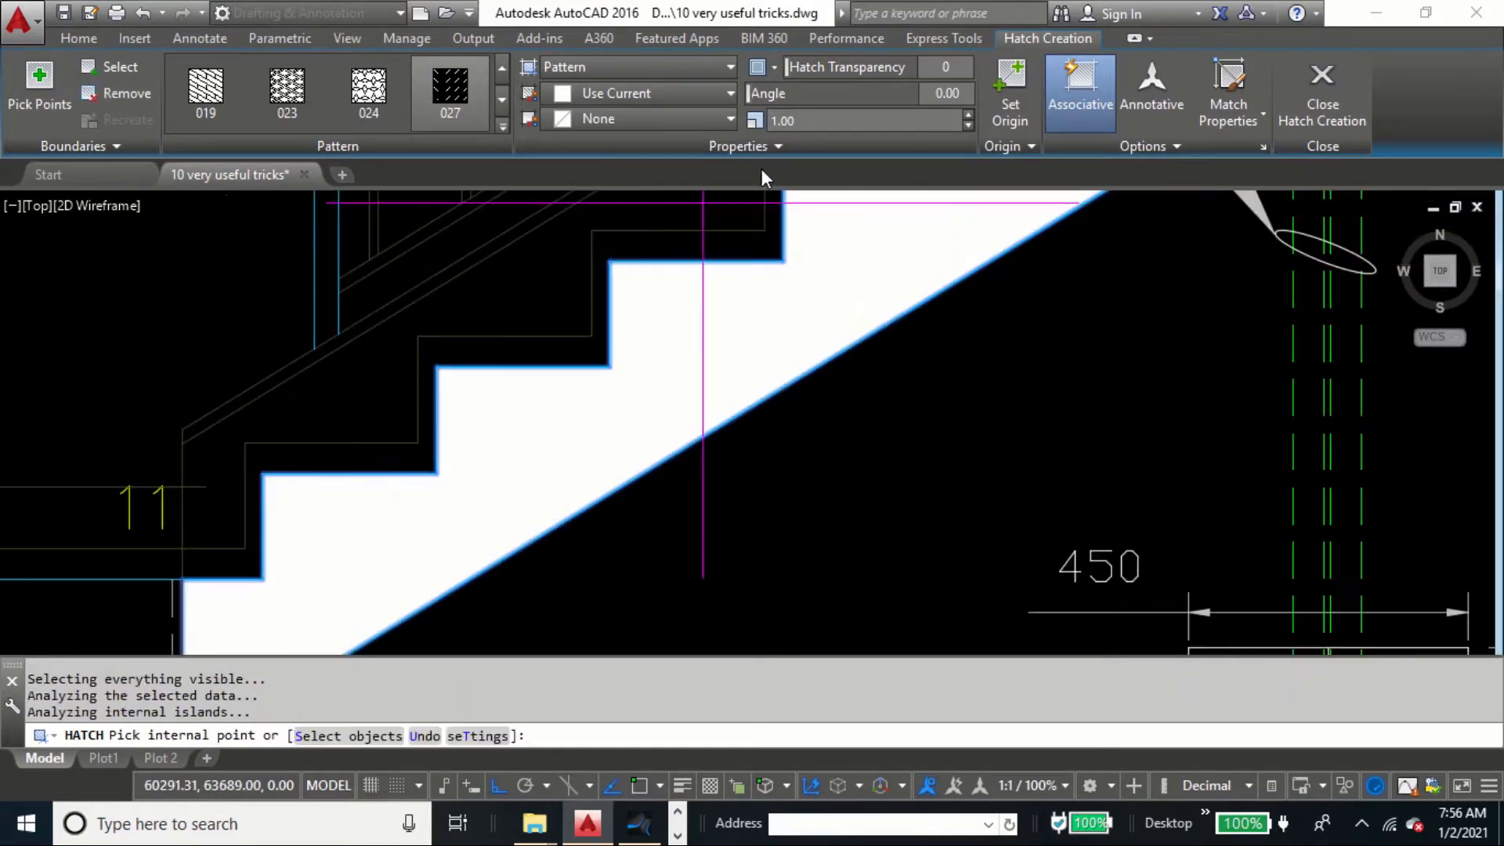
{"action": "left_click", "coordinate": [824, 117]}
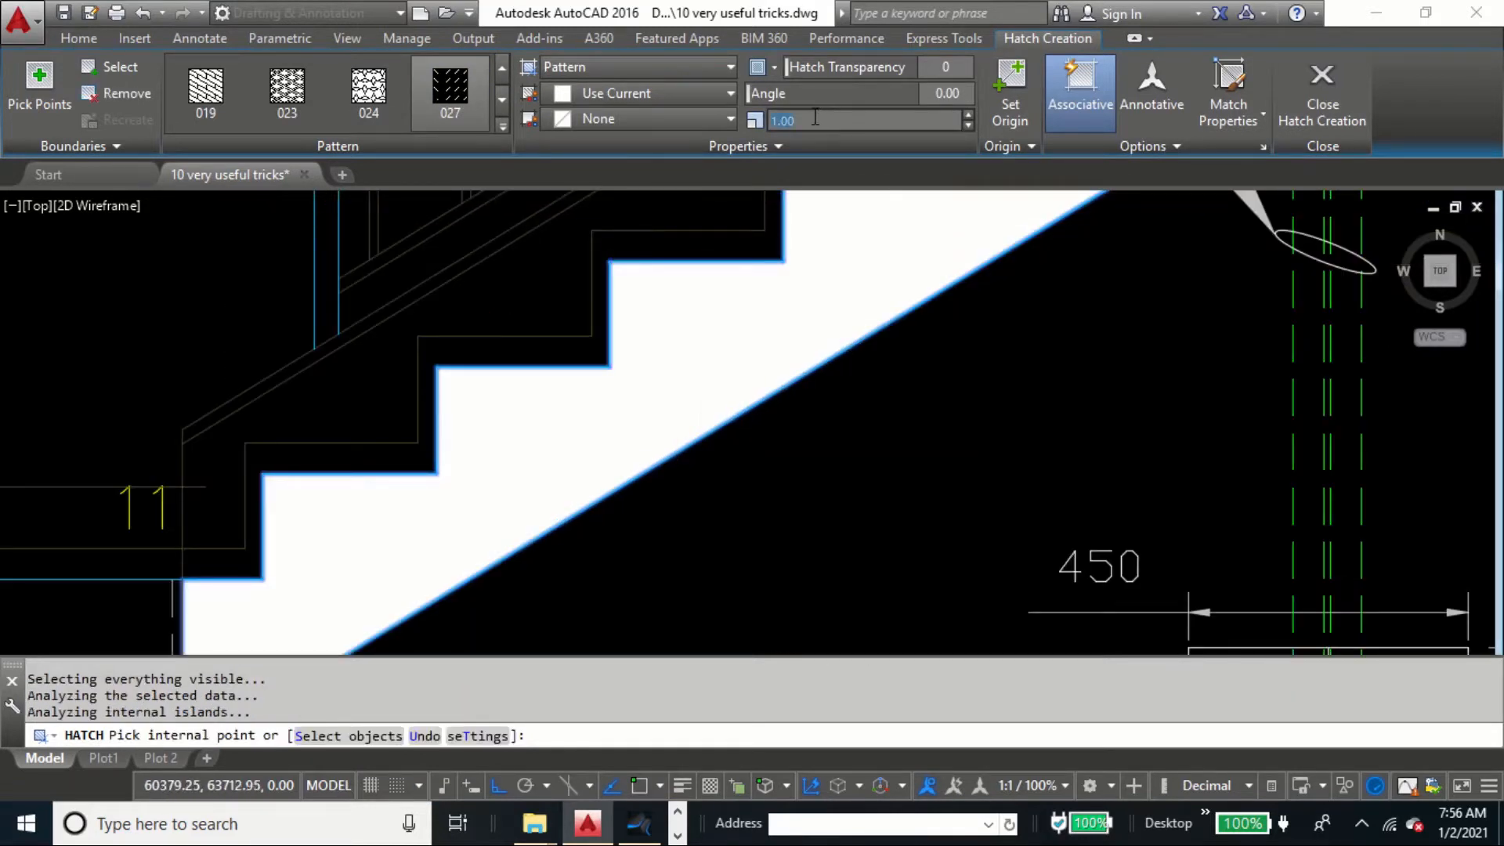
{"action": "type", "text": "100"}
{"action": "key", "text": "Return"}
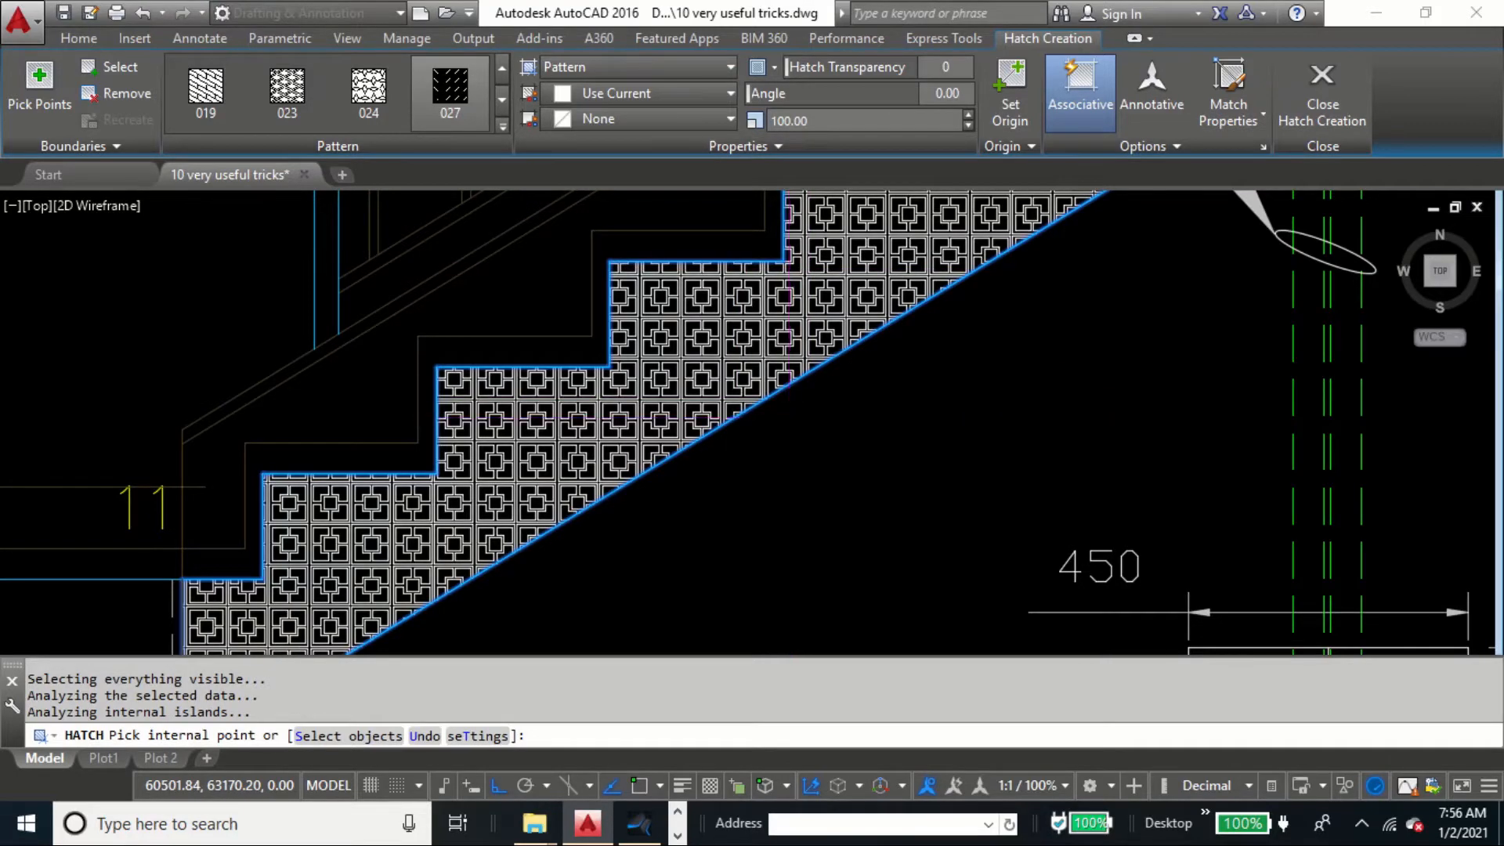
Complete the hatch beneath the lower stair flight and end the Hatch command
{"action": "key", "text": "Return"}
{"action": "scroll", "coordinate": [770, 405], "scroll_direction": "down", "scroll_amount": 2}
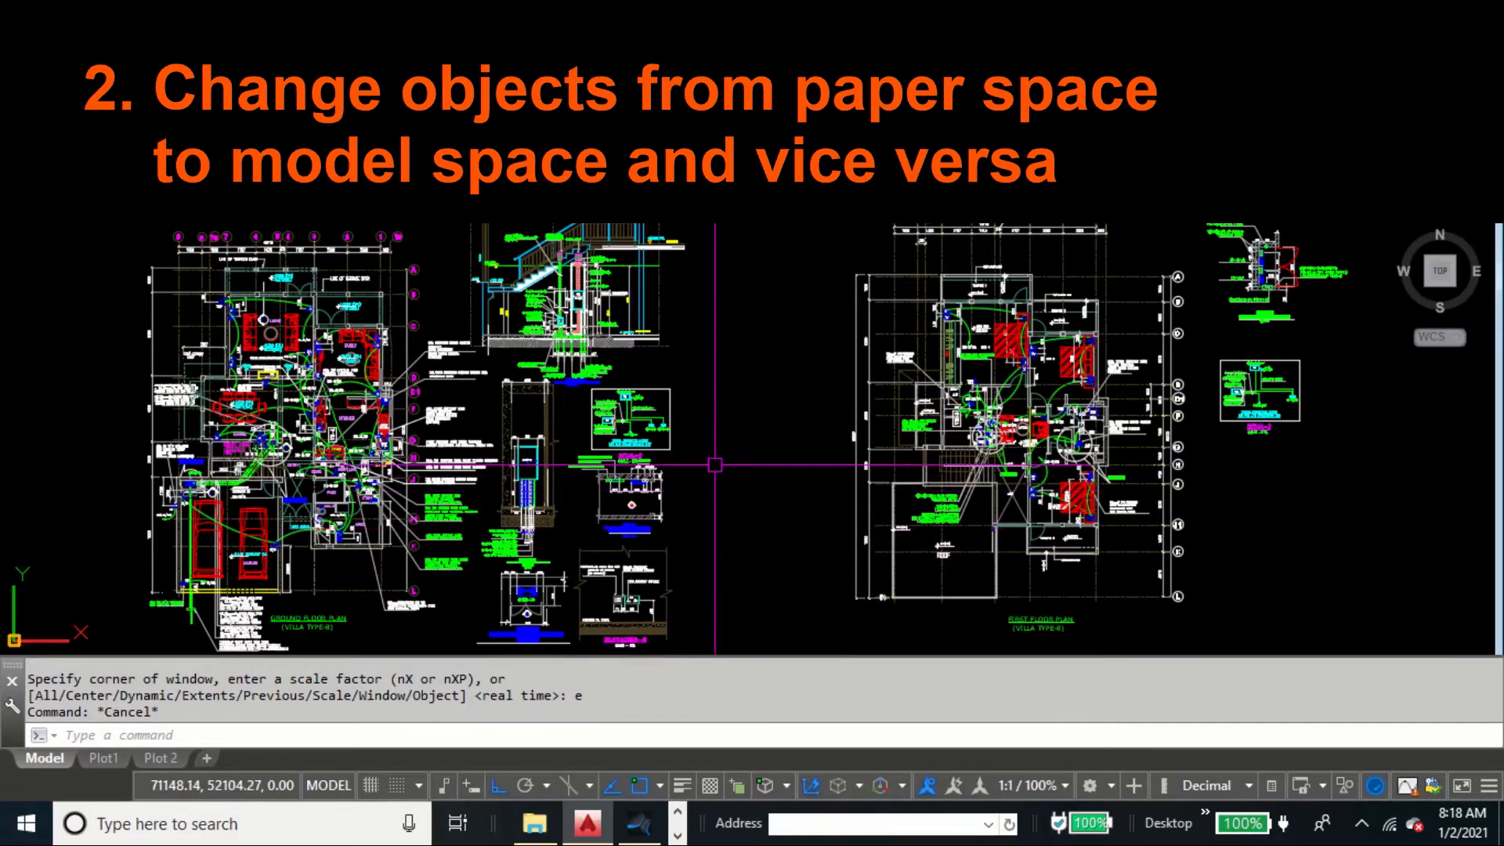
Switch from model space to the Plot1 layout and bring the whole sheet into view
{"action": "middle_click_drag", "start_coordinate": [701, 563], "coordinate": [940, 509]}
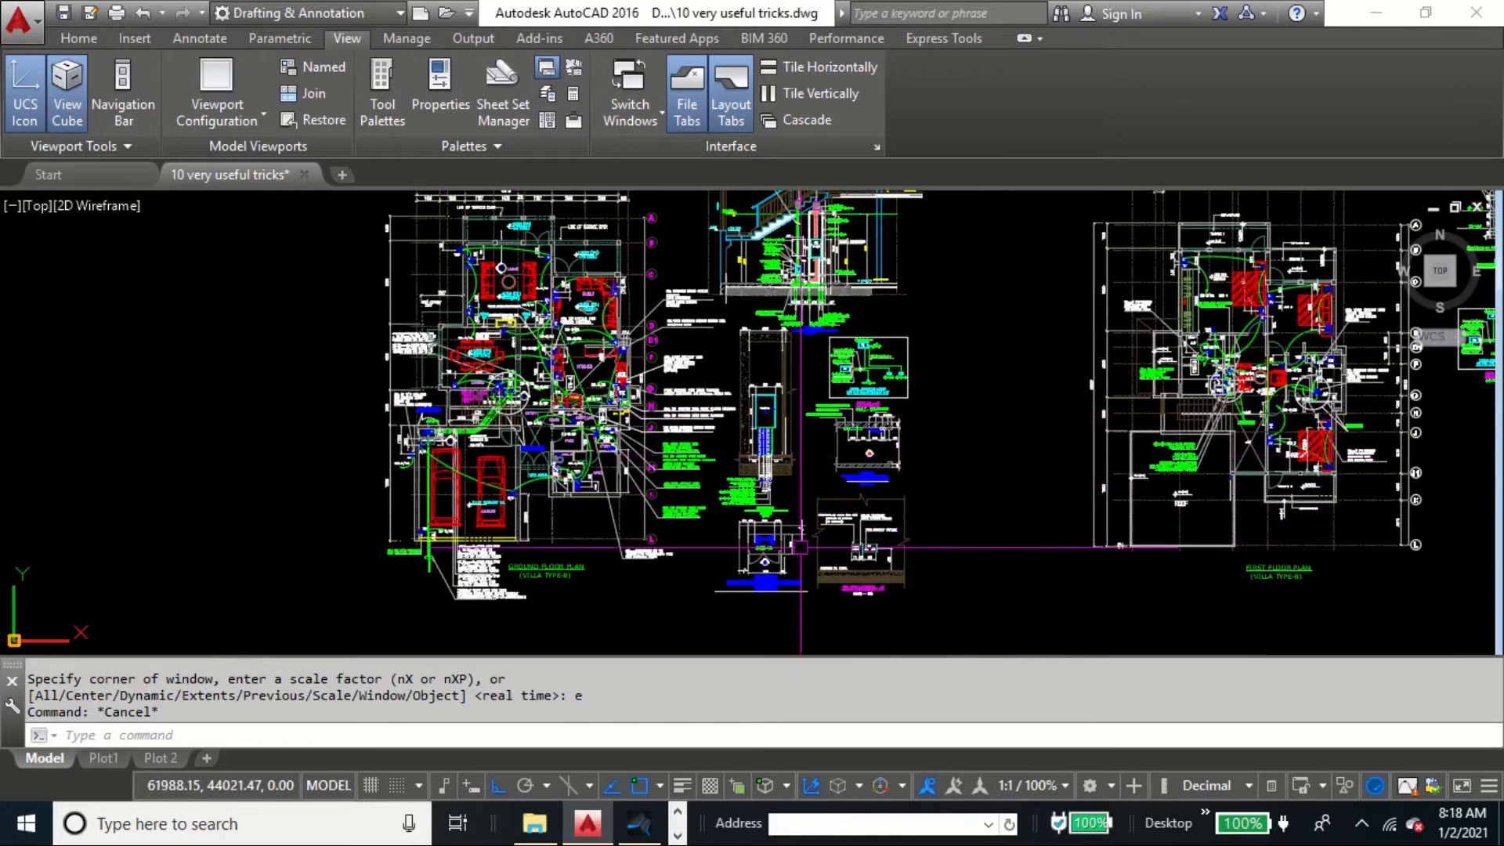
{"action": "scroll", "coordinate": [618, 516], "scroll_direction": "down", "scroll_amount": 2}
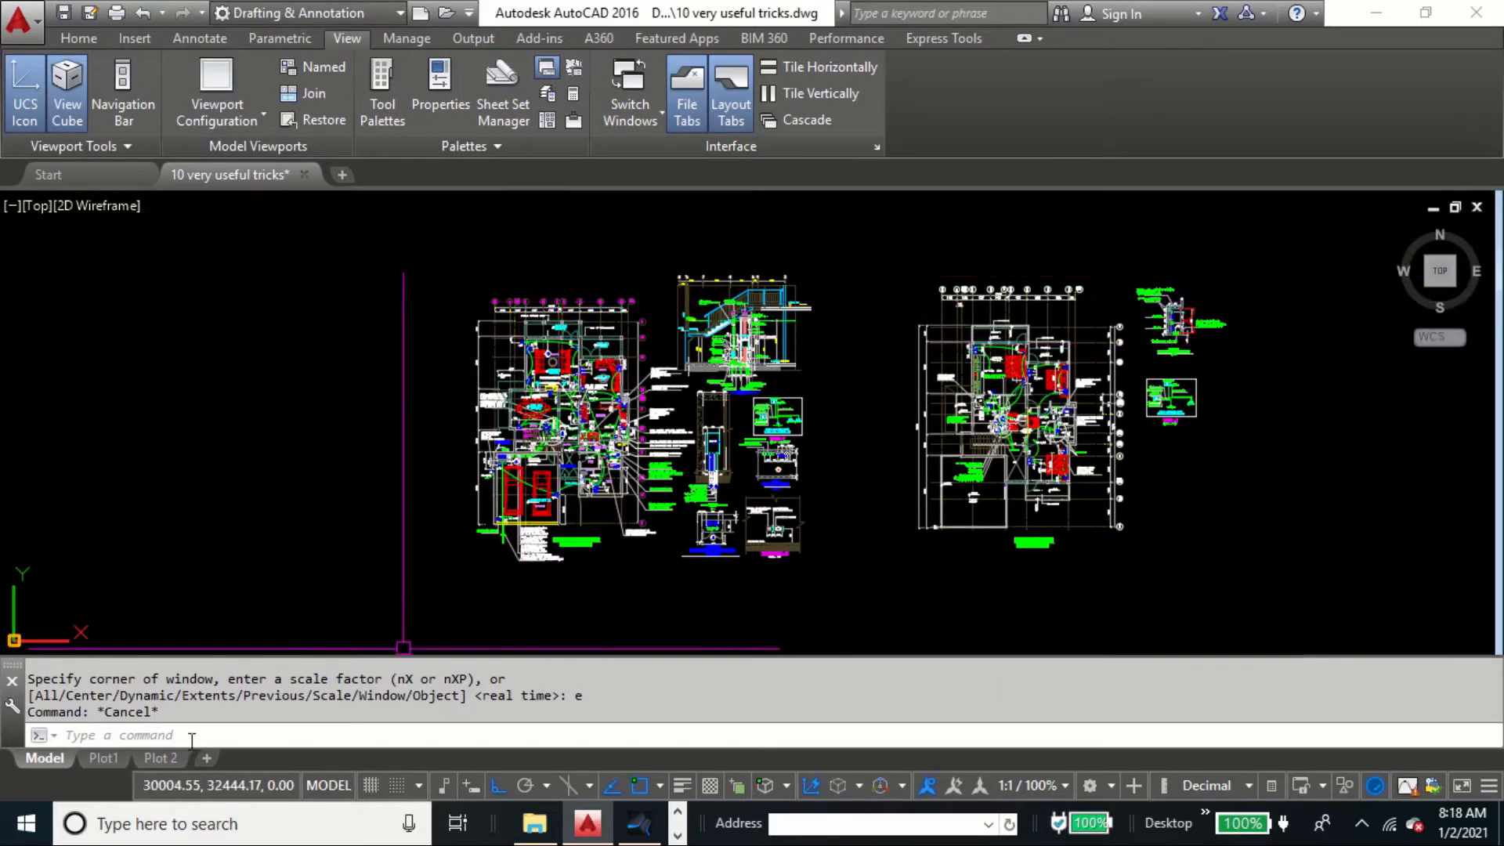
{"action": "left_click", "coordinate": [101, 758]}
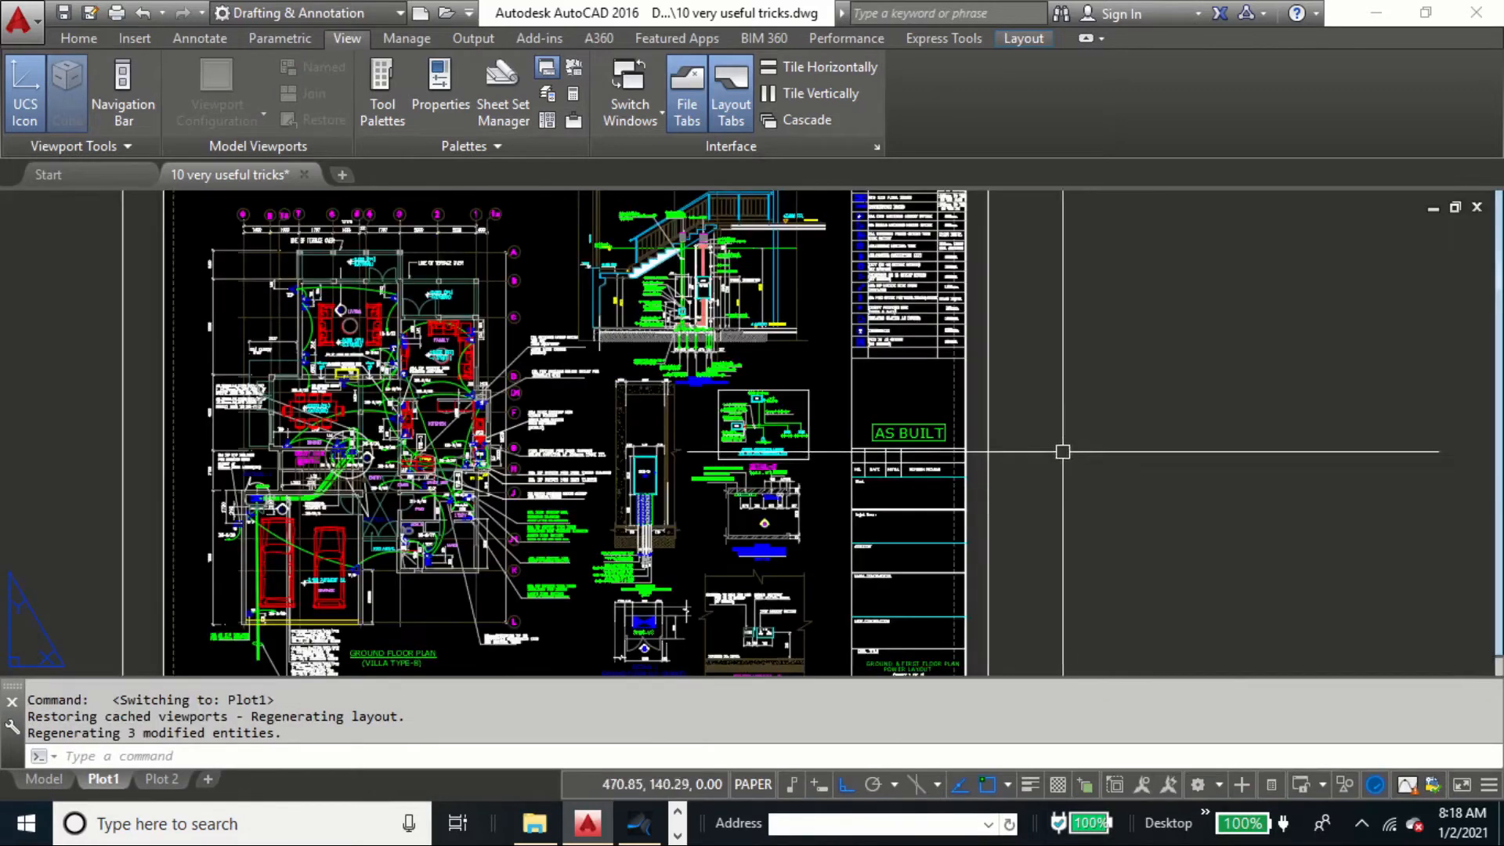
{"action": "scroll", "coordinate": [760, 379], "scroll_direction": "down", "scroll_amount": 1}
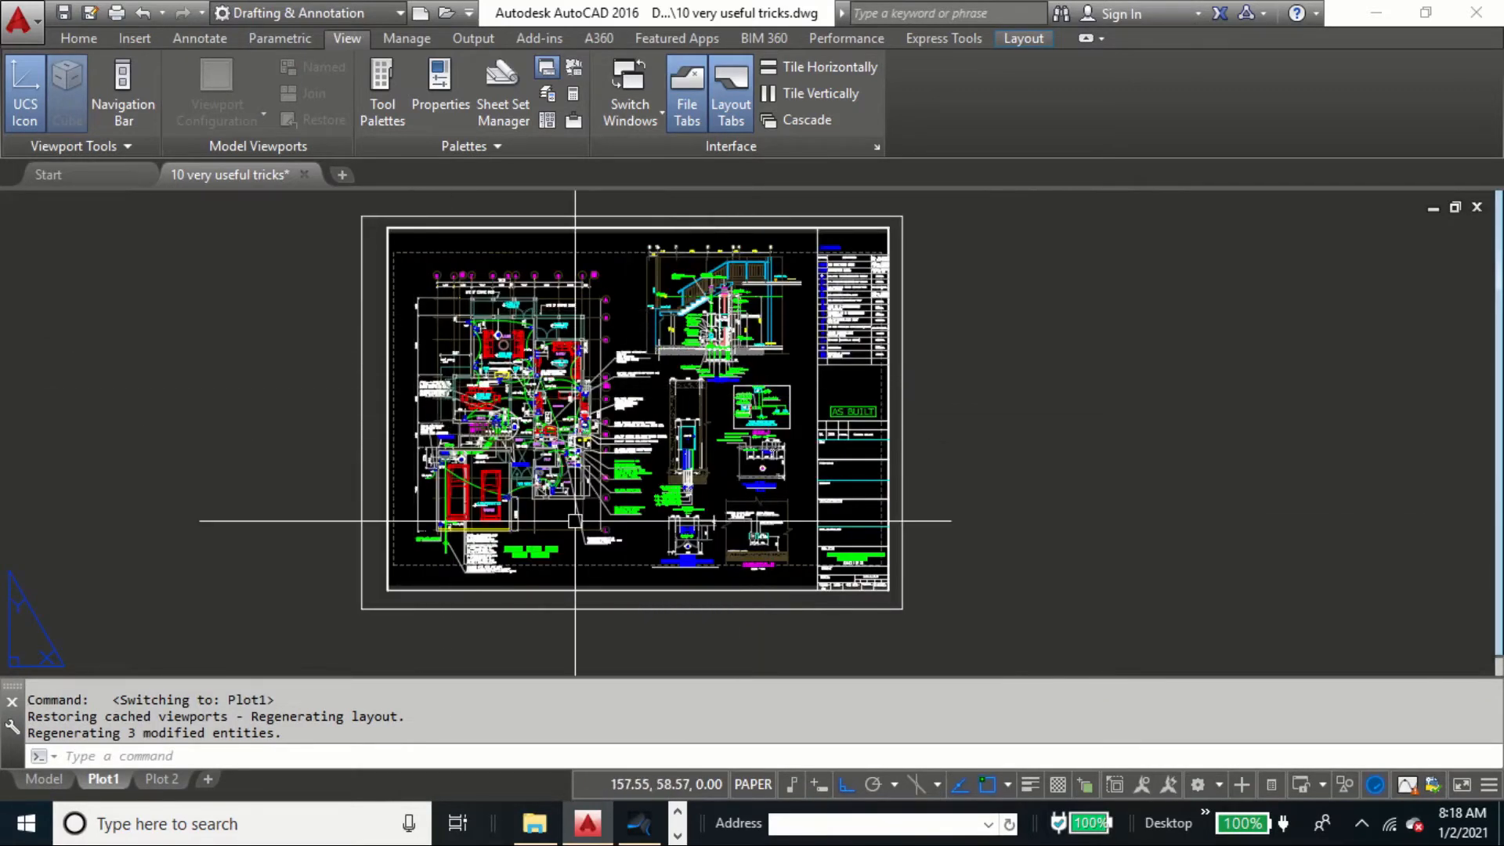
Erase the viewport on the Plot1 layout and undo the erasure
{"action": "left_click", "coordinate": [361, 228]}
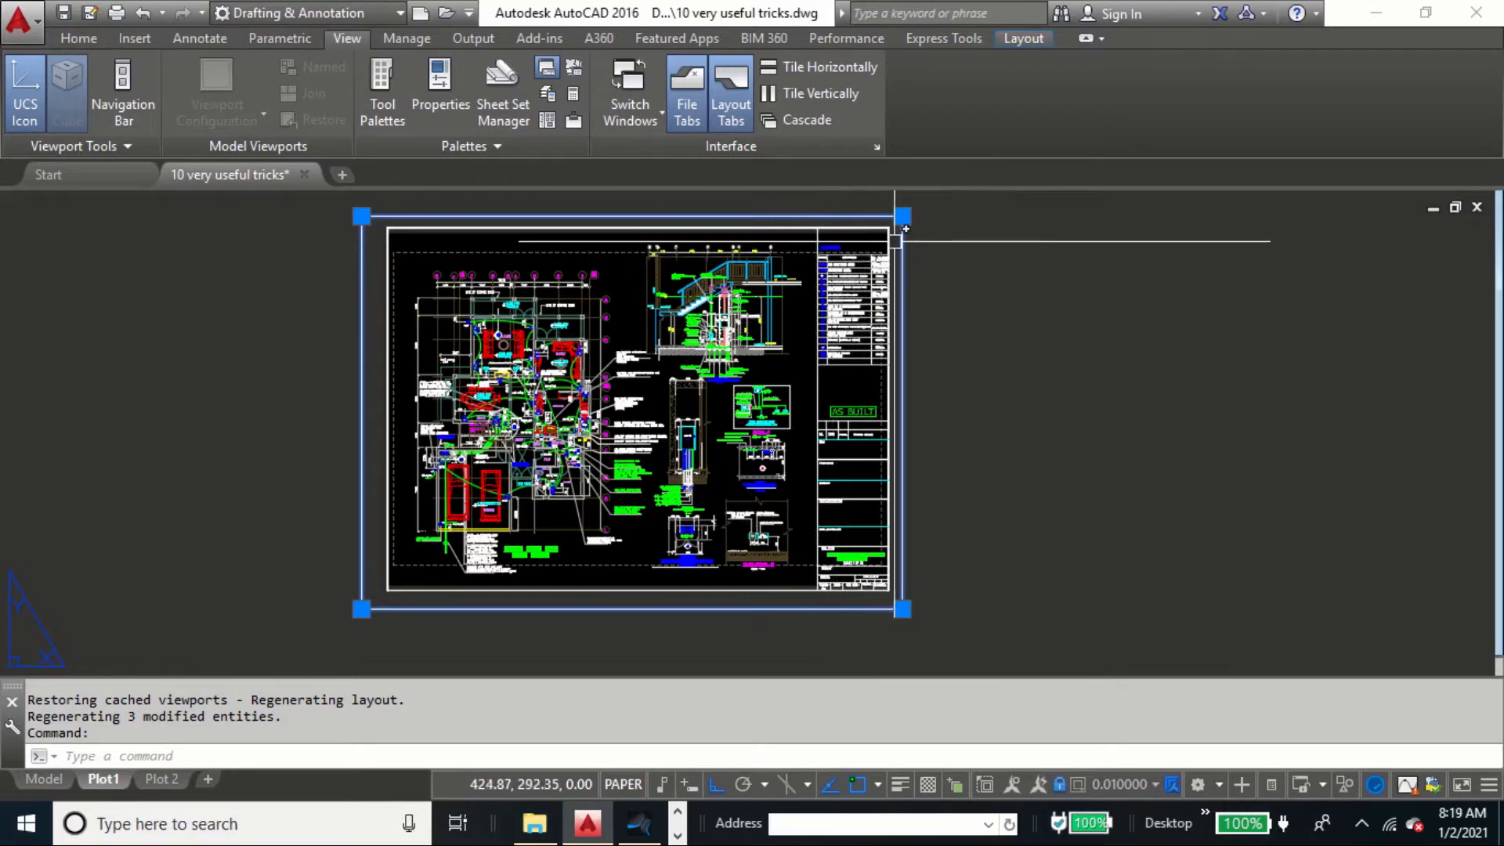
{"action": "type", "text": "e"}
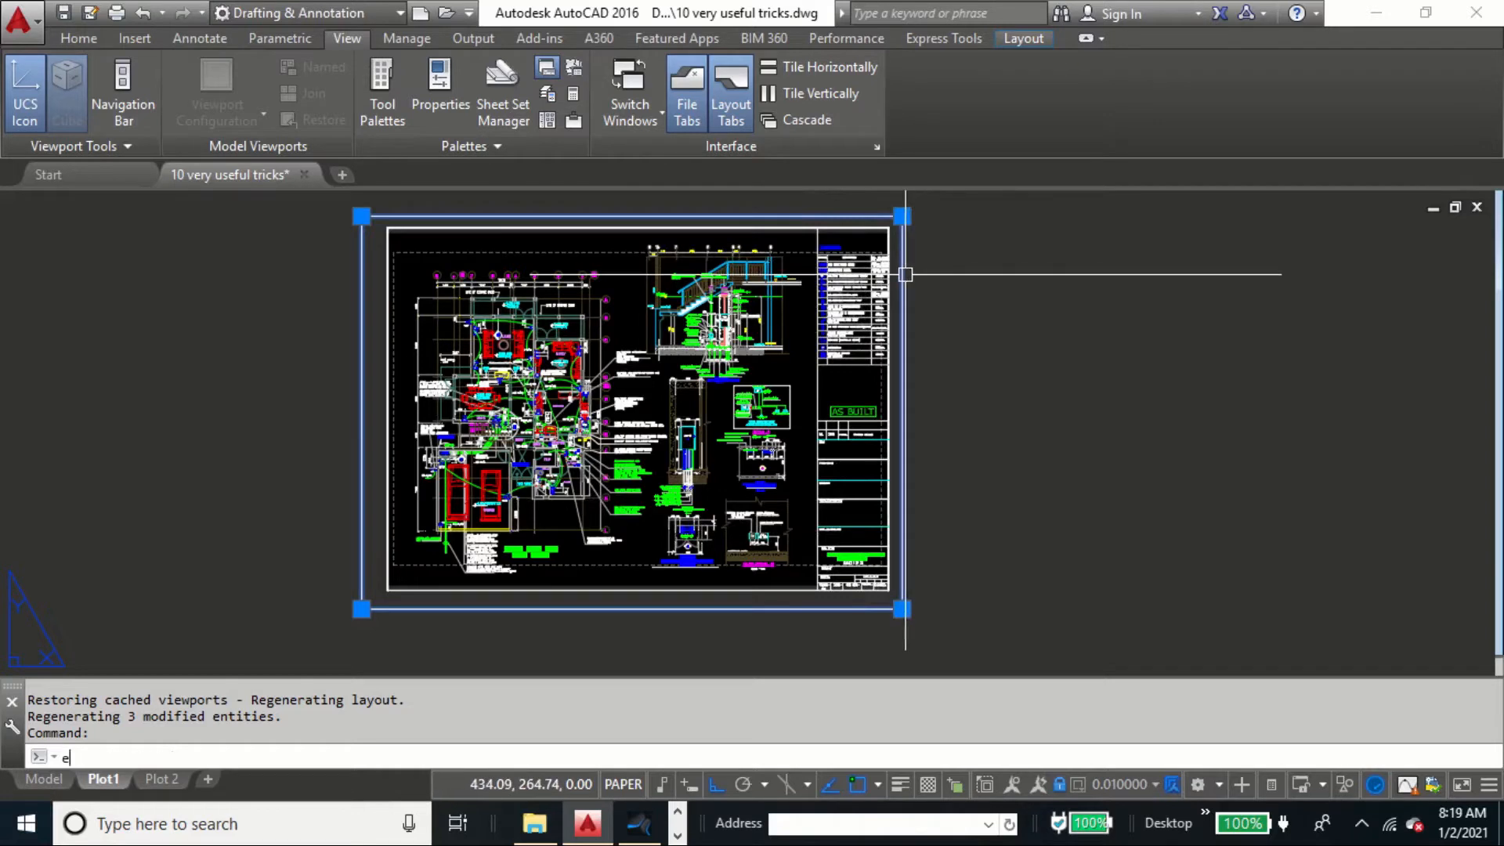
{"action": "key", "text": "Return"}
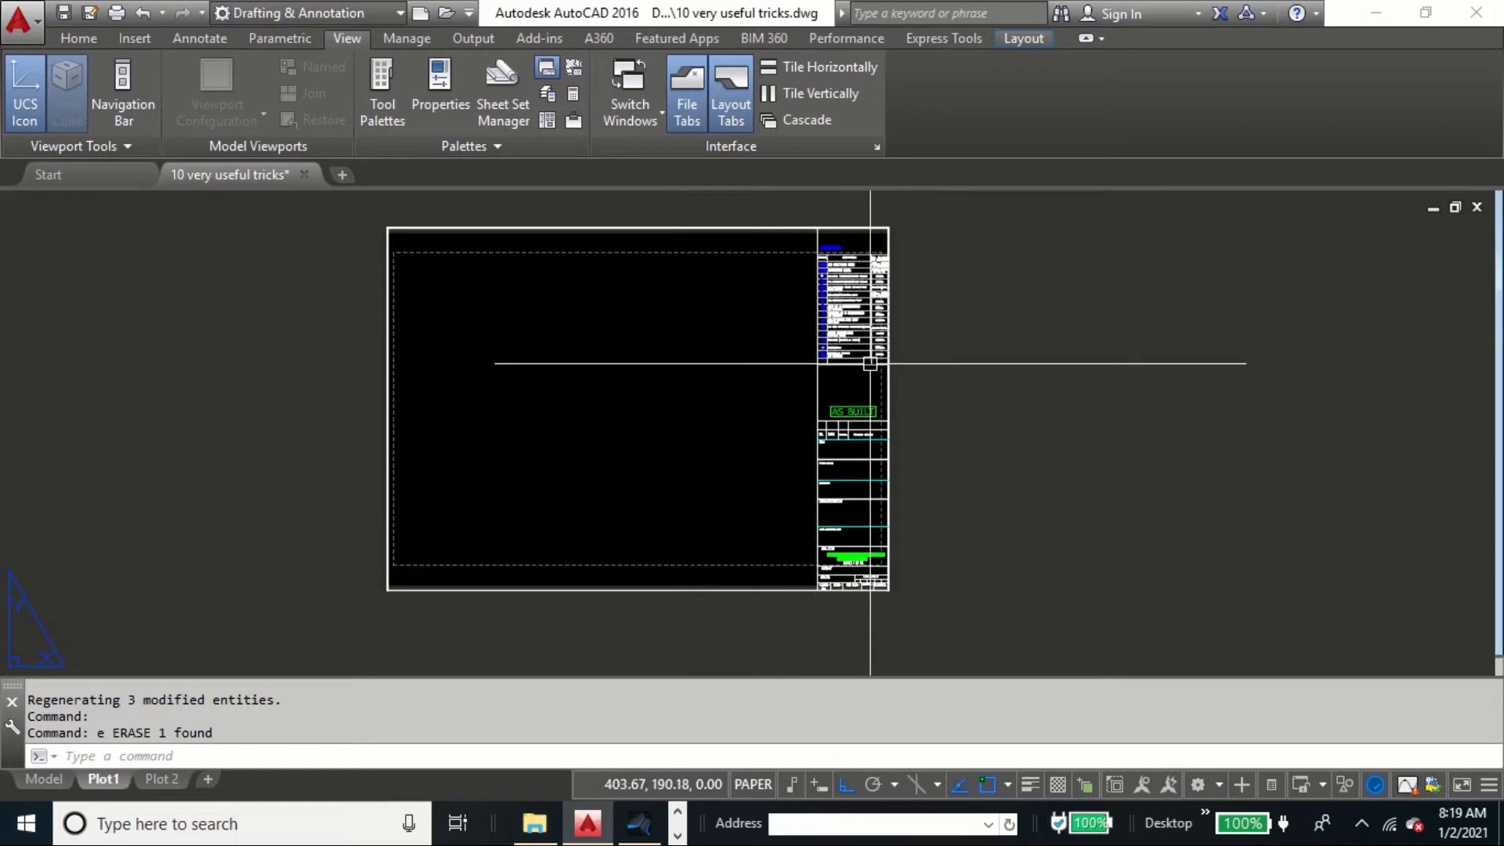
{"action": "type", "text": "u"}
{"action": "key", "text": "Return"}
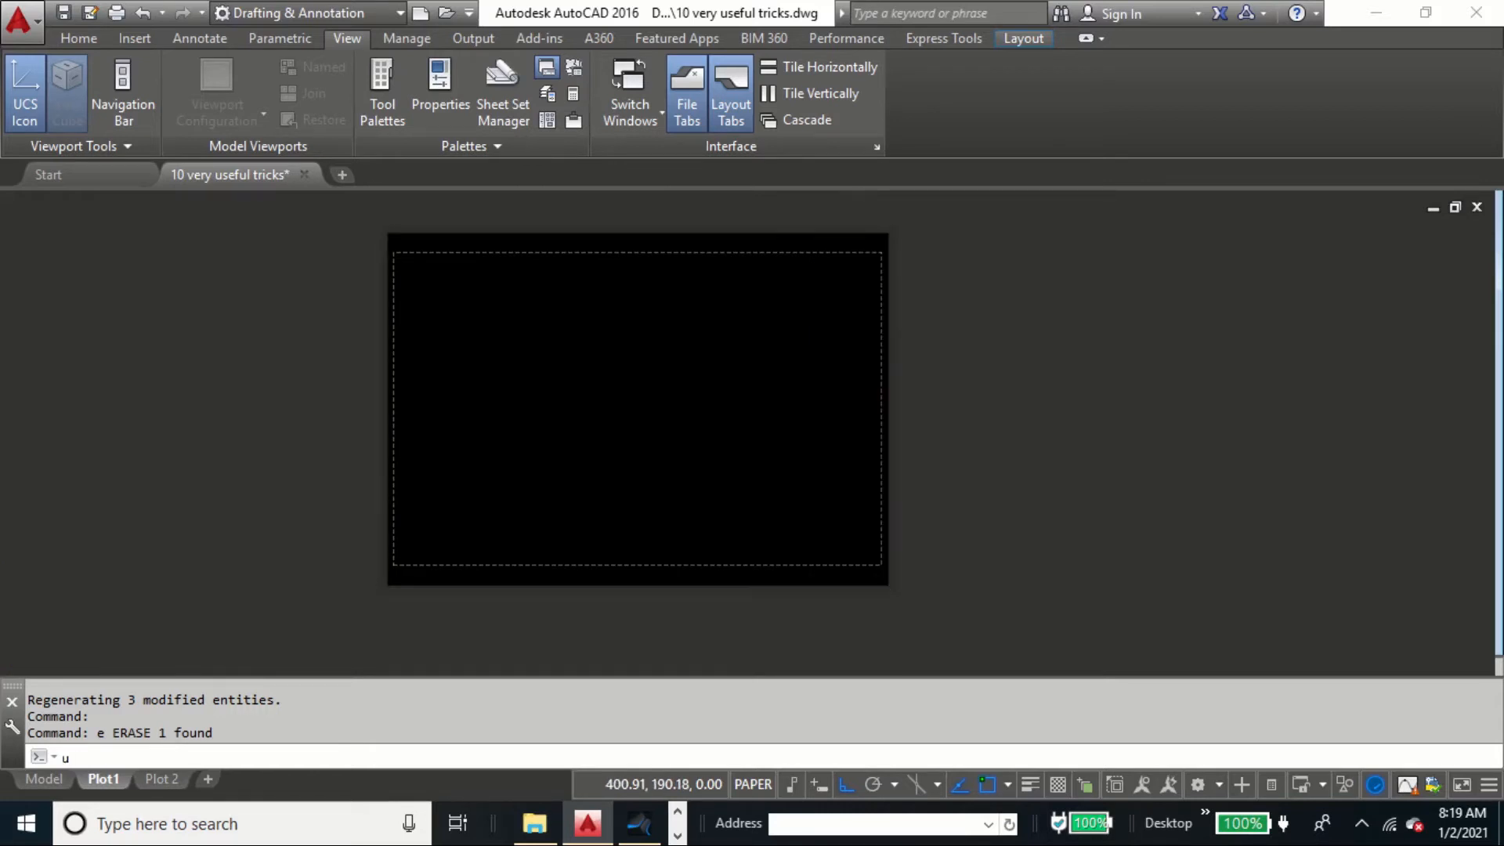
Move the Plot1 viewport about 34 units horizontally to the right and undo the move
{"action": "left_click", "coordinate": [413, 215]}
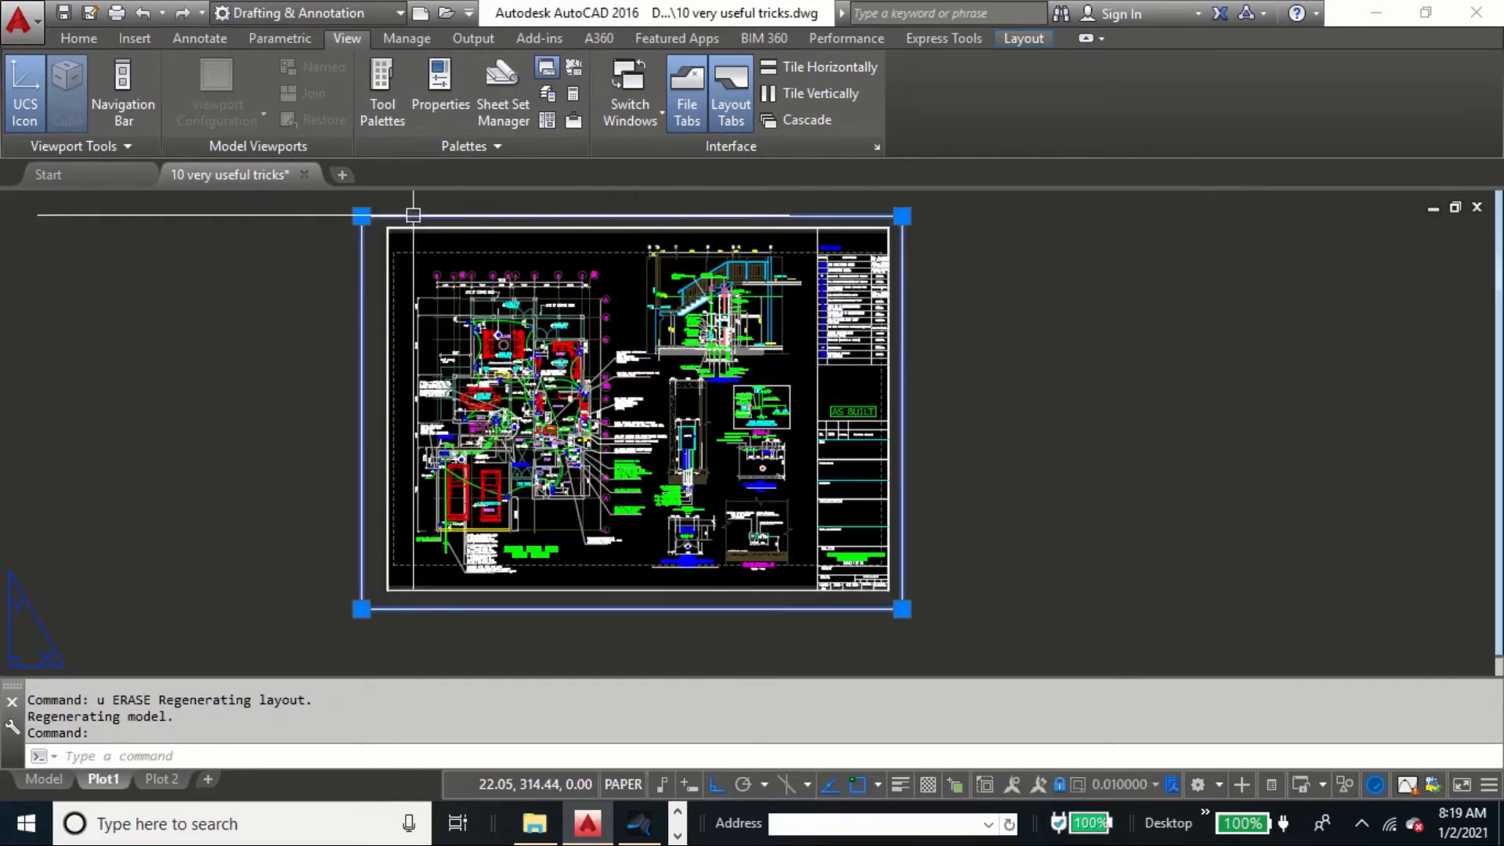
{"action": "type", "text": "m"}
{"action": "key", "text": "Return"}
{"action": "left_click", "coordinate": [945, 382]}
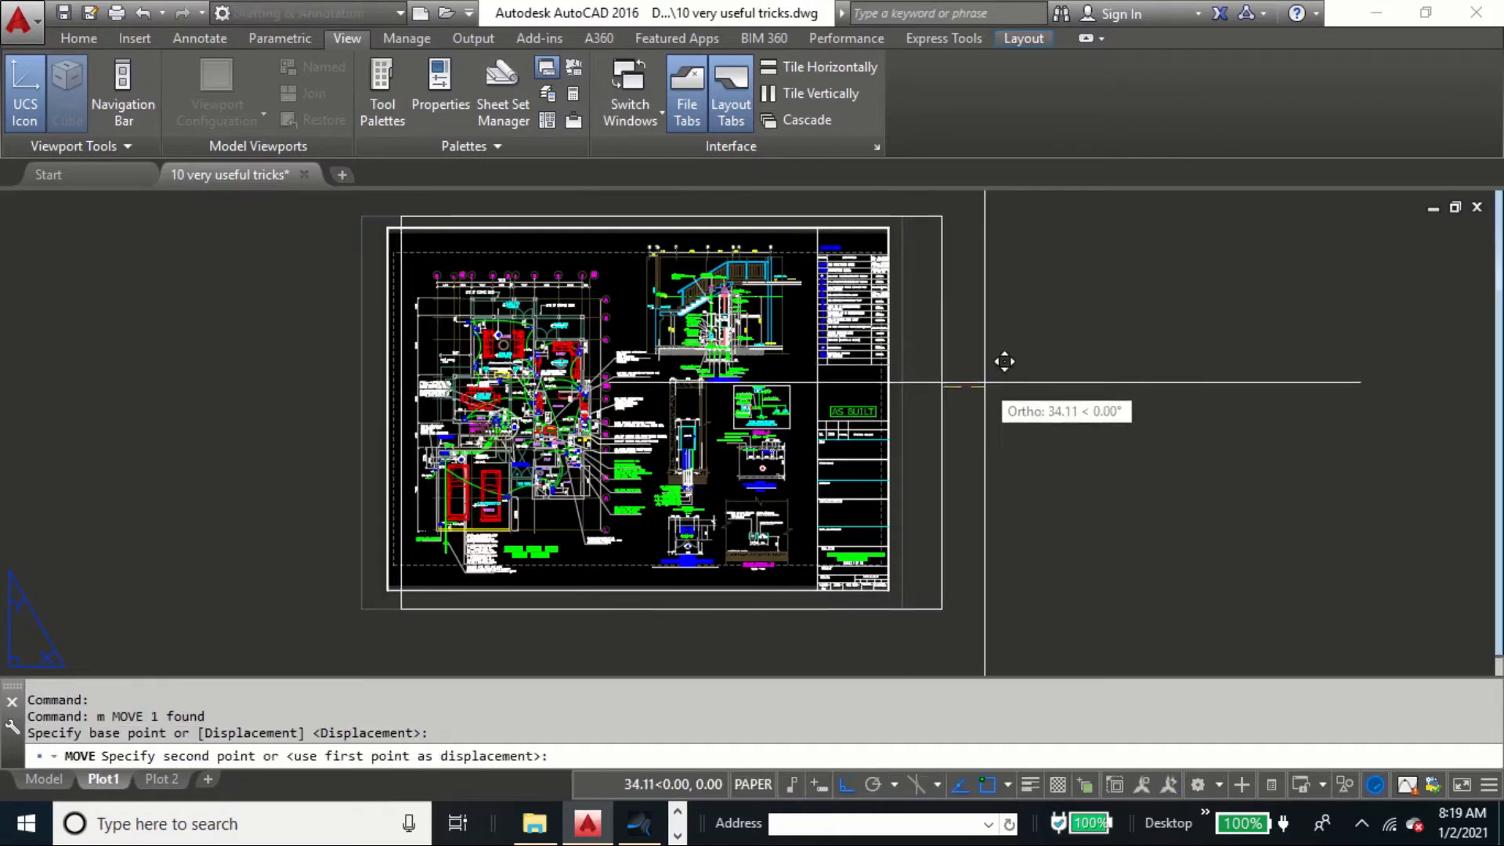
{"action": "left_click", "coordinate": [985, 382]}
{"action": "type", "text": "u"}
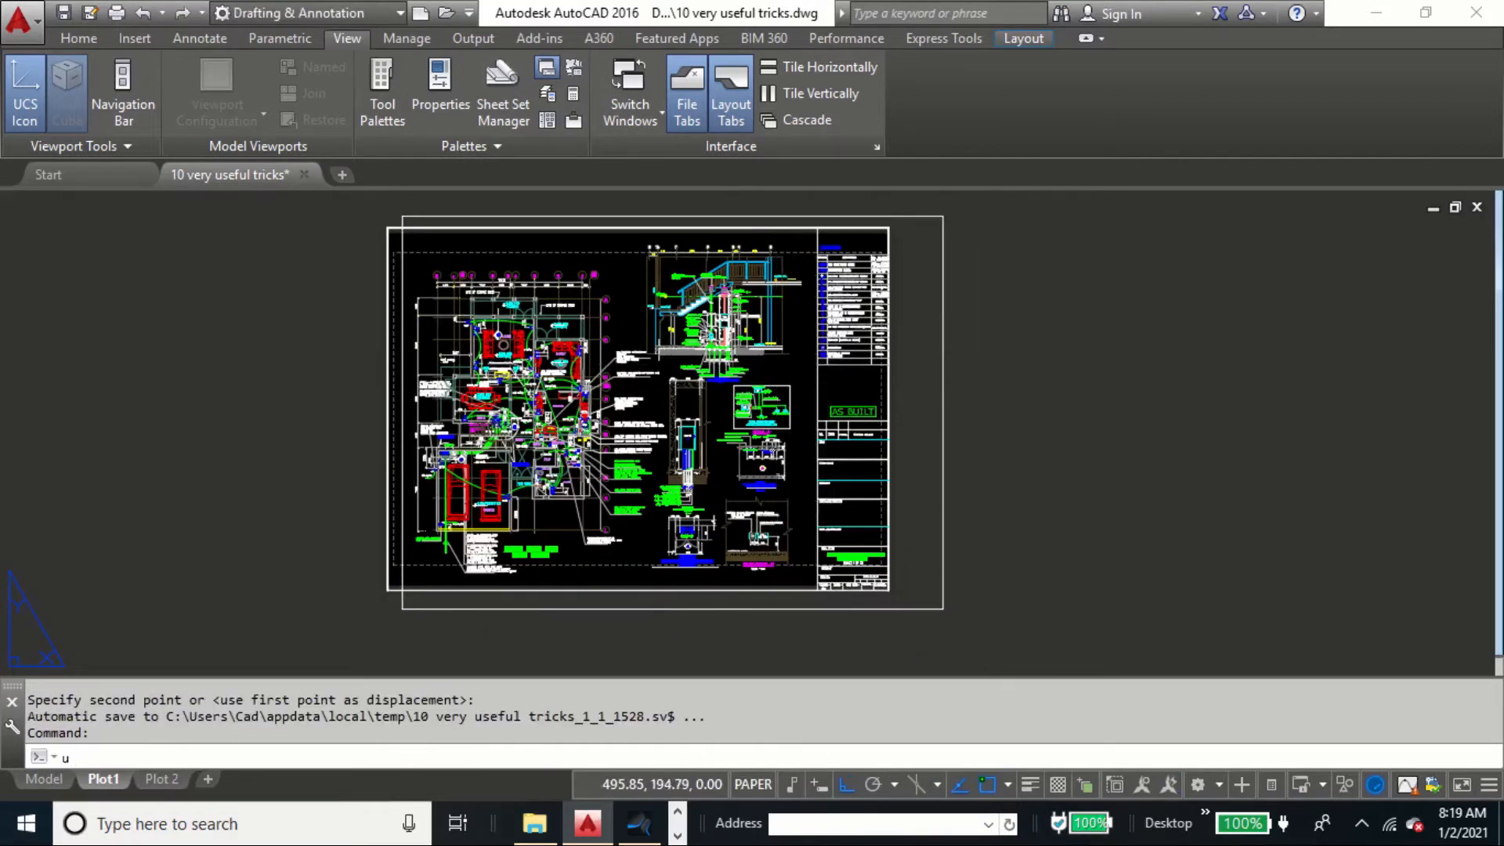
{"action": "key", "text": "Return"}
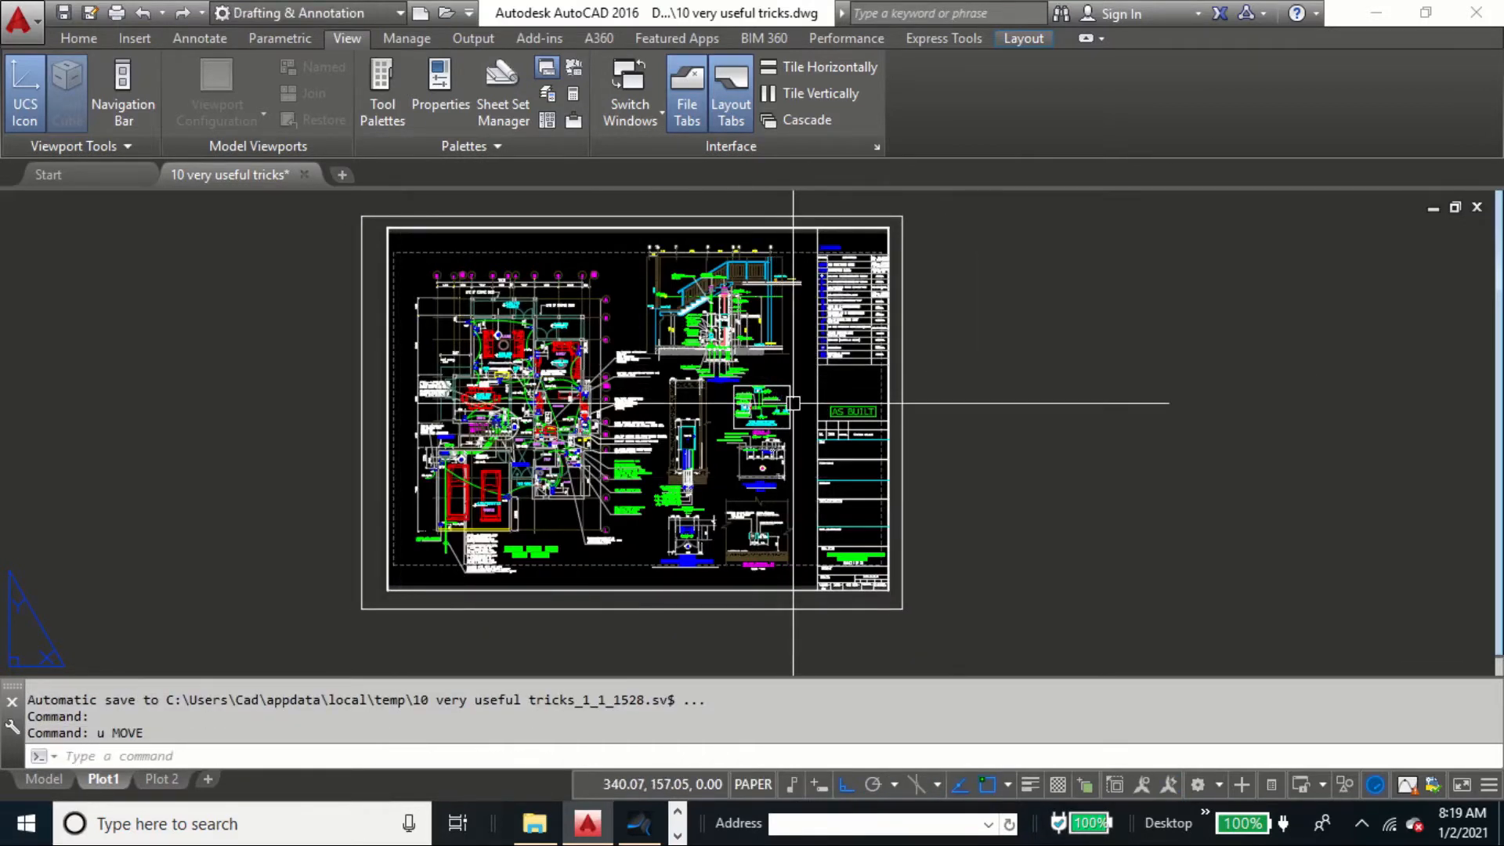
Try to select part of the Detail-2 drawing for CHSPACE while working in paper space
{"action": "scroll", "coordinate": [792, 402], "scroll_direction": "up", "scroll_amount": 2}
{"action": "scroll", "coordinate": [792, 403], "scroll_direction": "up", "scroll_amount": 2}
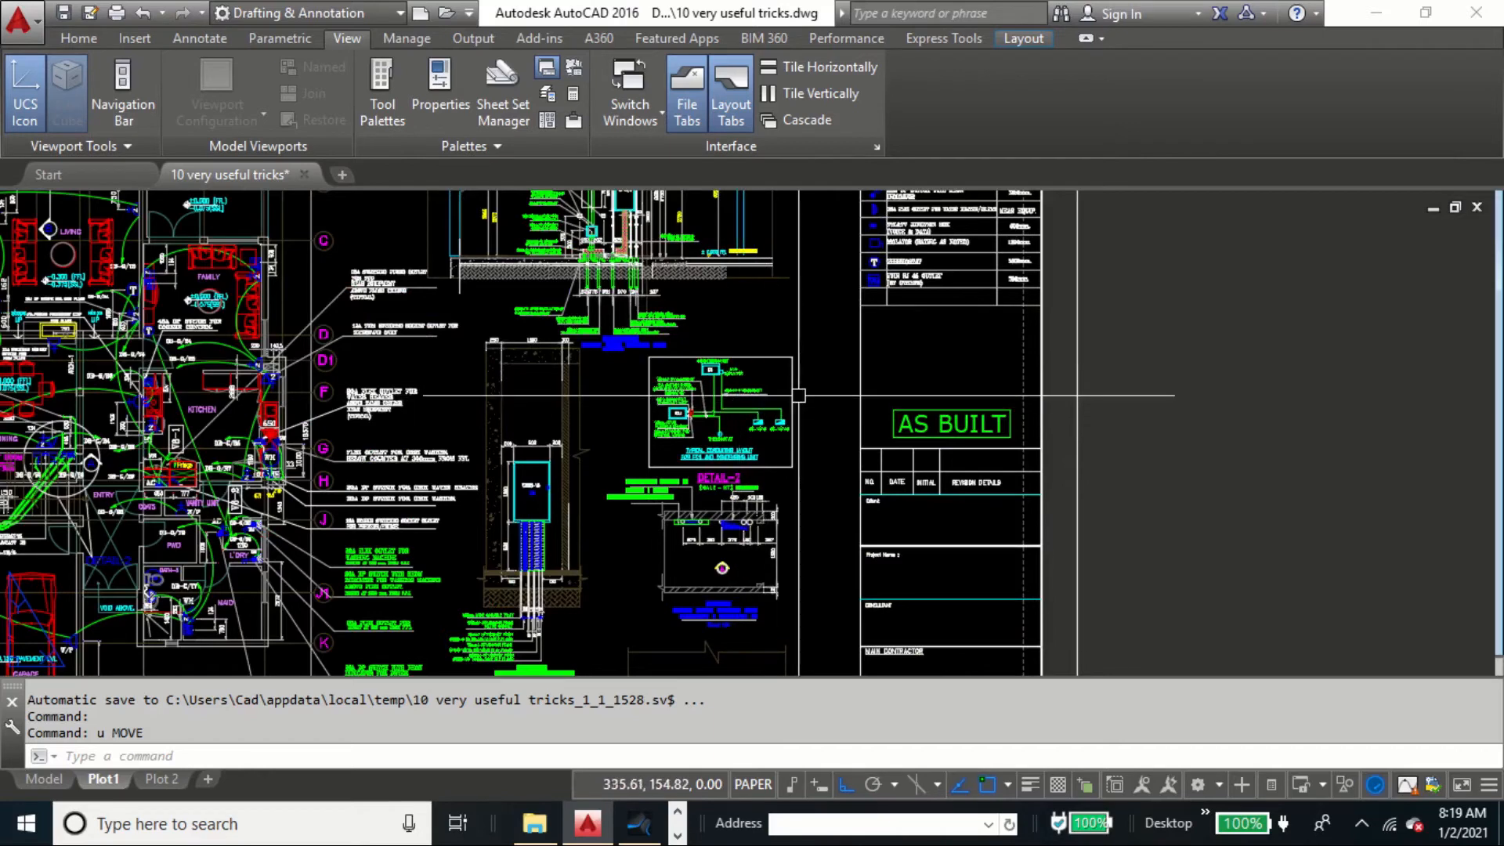
{"action": "scroll", "coordinate": [728, 394], "scroll_direction": "up", "scroll_amount": 4}
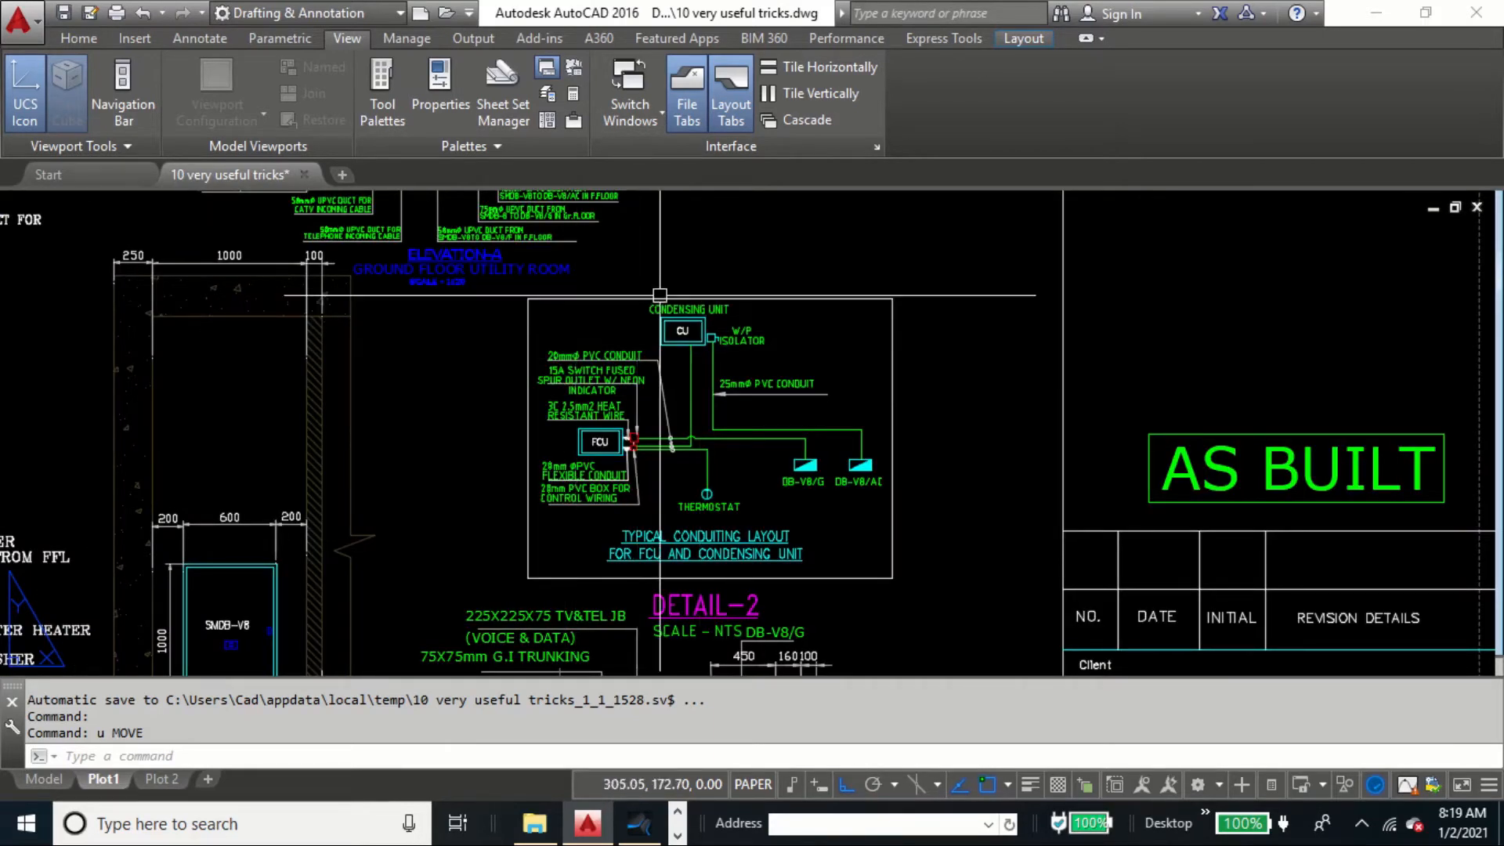
{"action": "scroll", "coordinate": [721, 470], "scroll_direction": "down", "scroll_amount": 2}
{"action": "scroll", "coordinate": [722, 482], "scroll_direction": "down", "scroll_amount": 2}
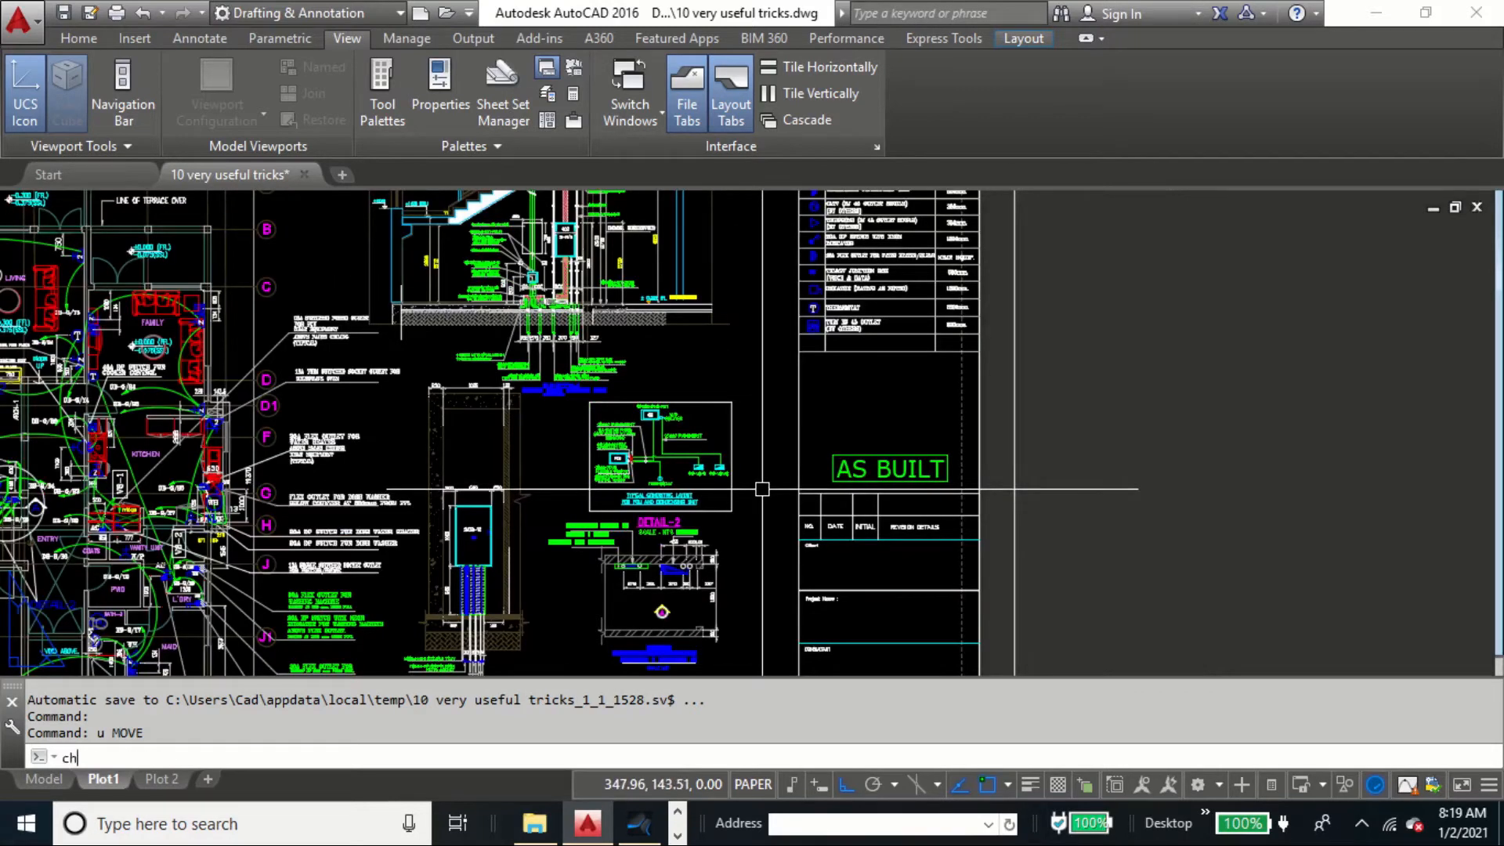
{"action": "key", "text": "Return"}
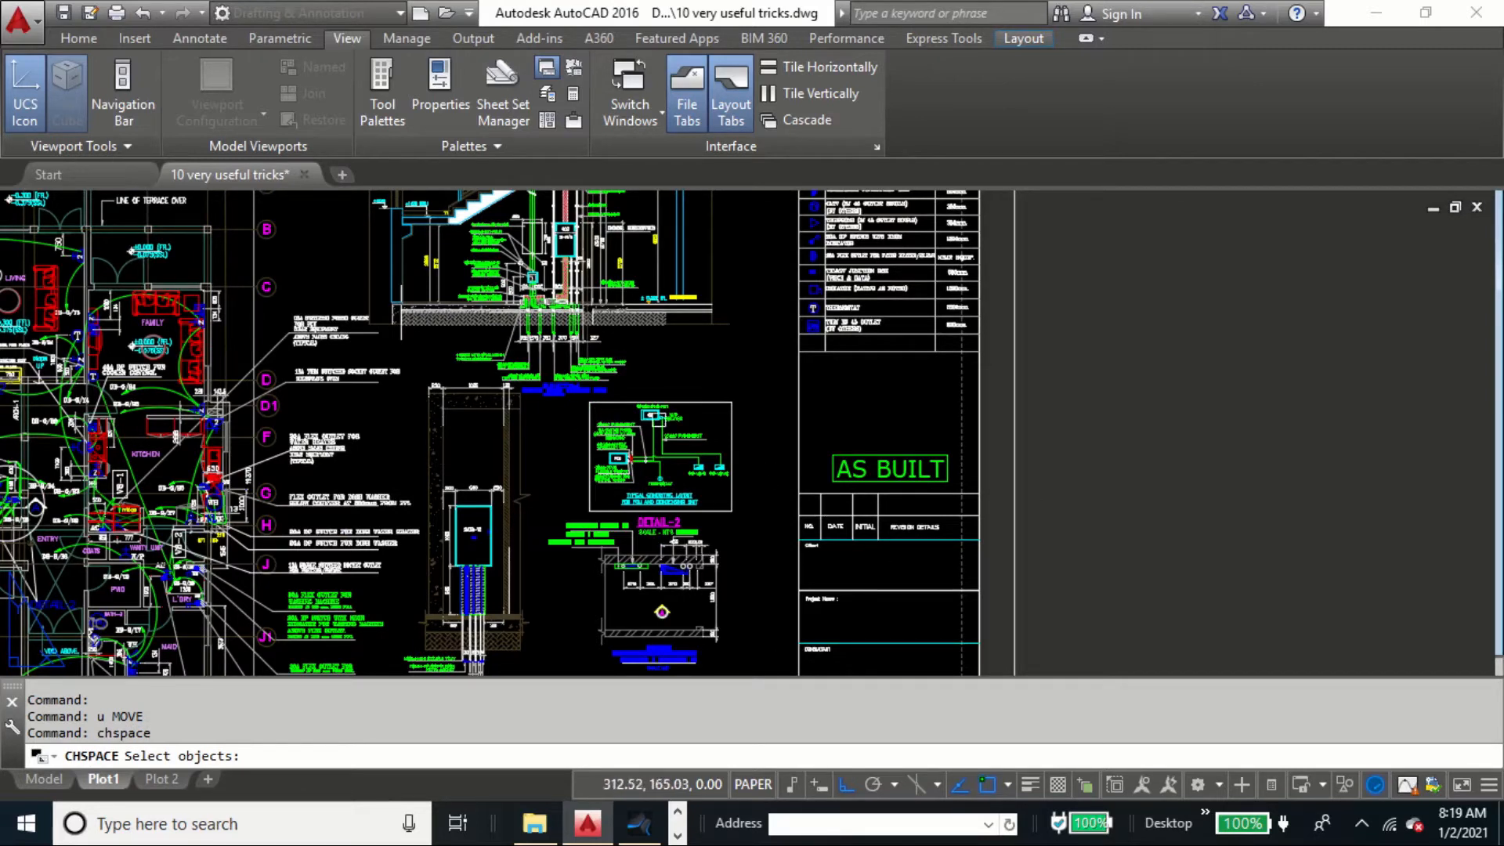
{"action": "left_click", "coordinate": [736, 369]}
{"action": "left_click", "coordinate": [687, 416]}
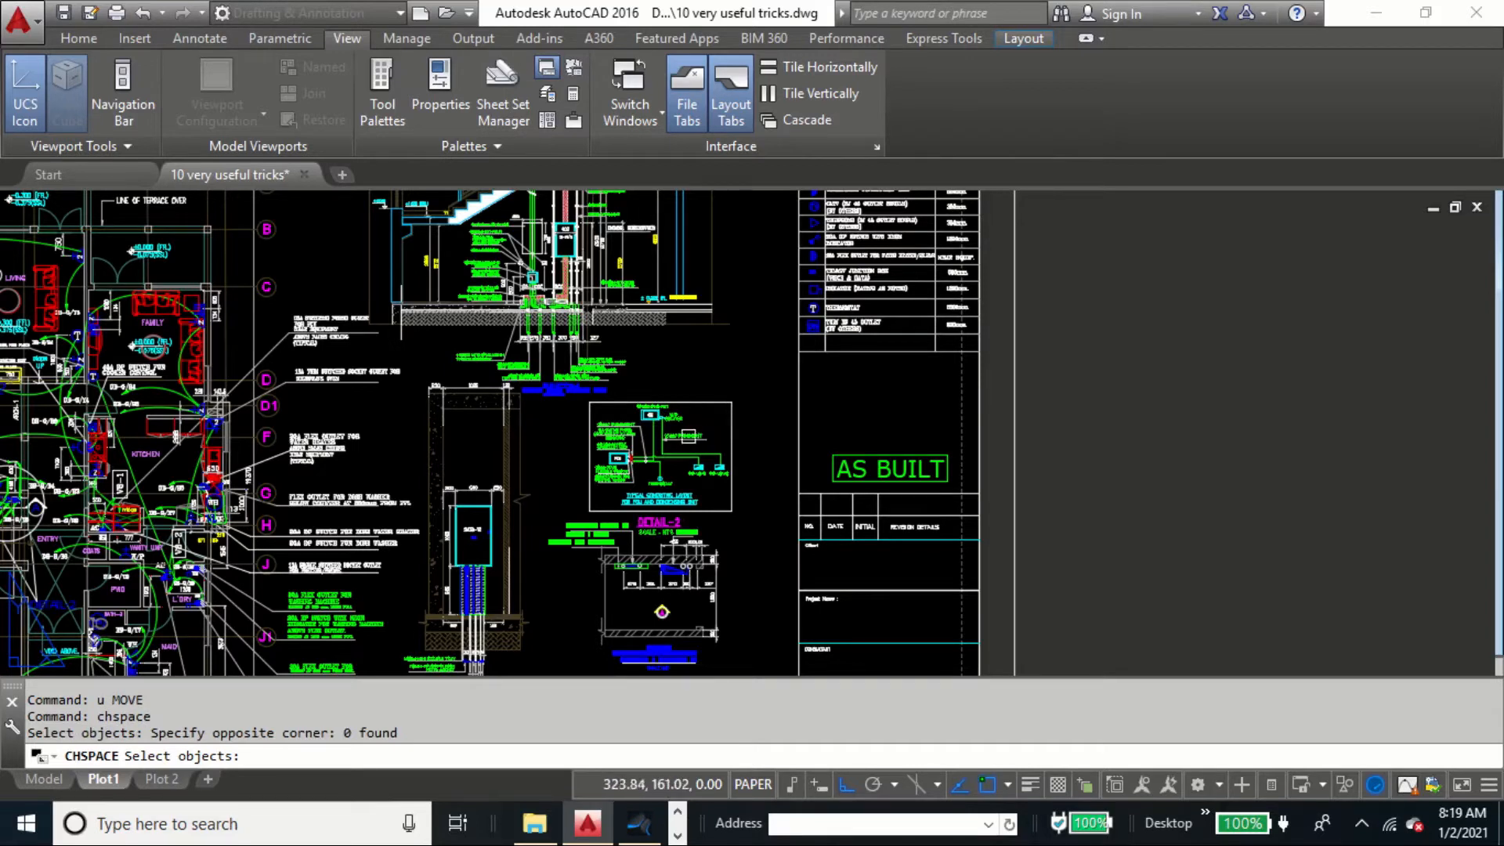
{"action": "key", "text": "Escape"}
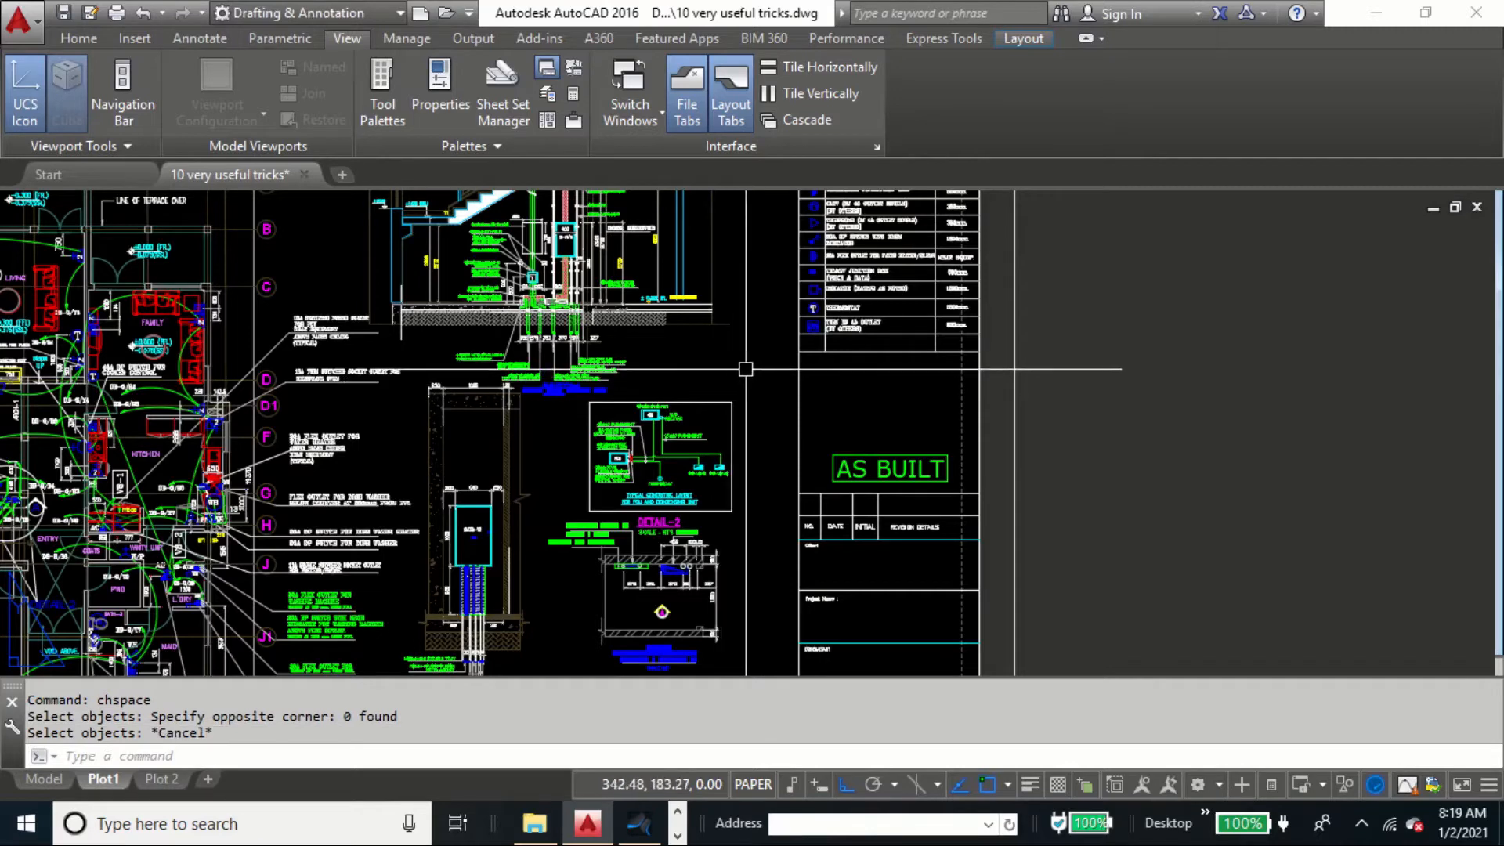
Activate model space inside the viewport and transfer the framed conduiting layout with its DETAIL-2 title to paper space using CHSPACE
{"action": "scroll", "coordinate": [703, 368], "scroll_direction": "down", "scroll_amount": 2}
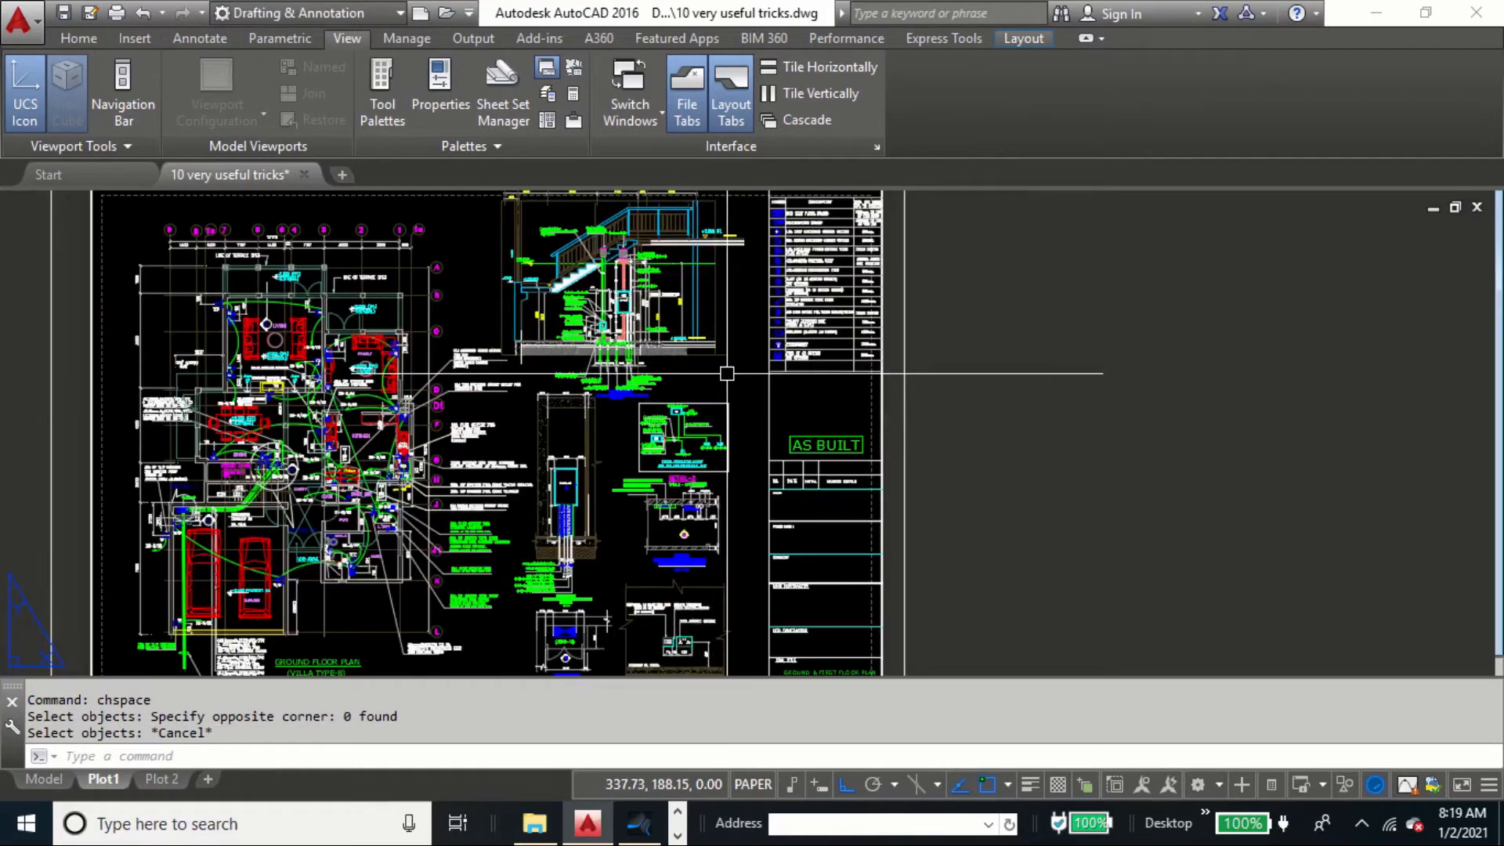
{"action": "double_click", "coordinate": [727, 374]}
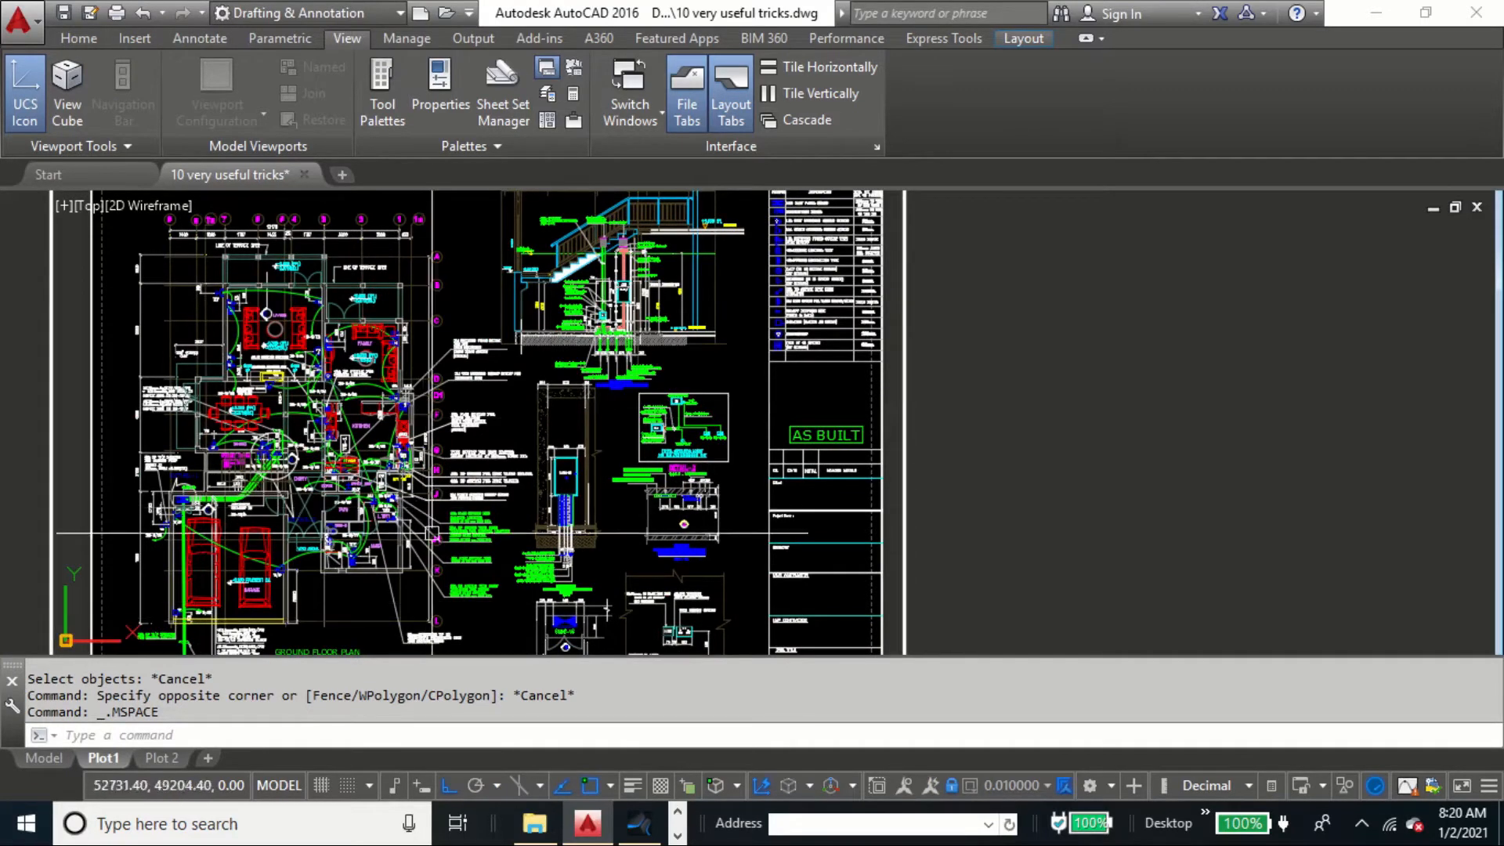
{"action": "scroll", "coordinate": [714, 465], "scroll_direction": "up", "scroll_amount": 2}
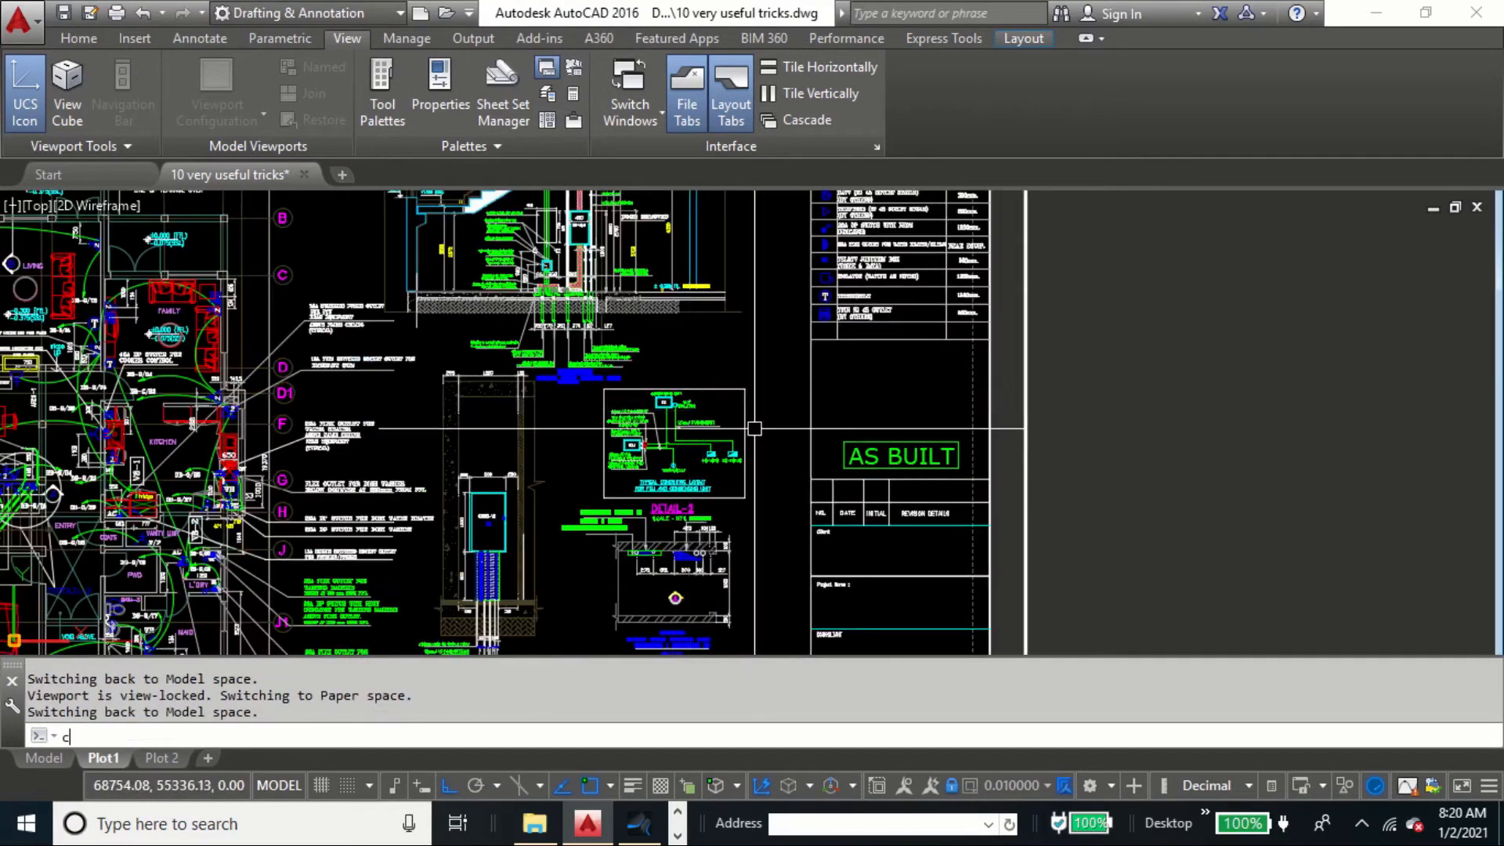
{"action": "key", "text": "Return"}
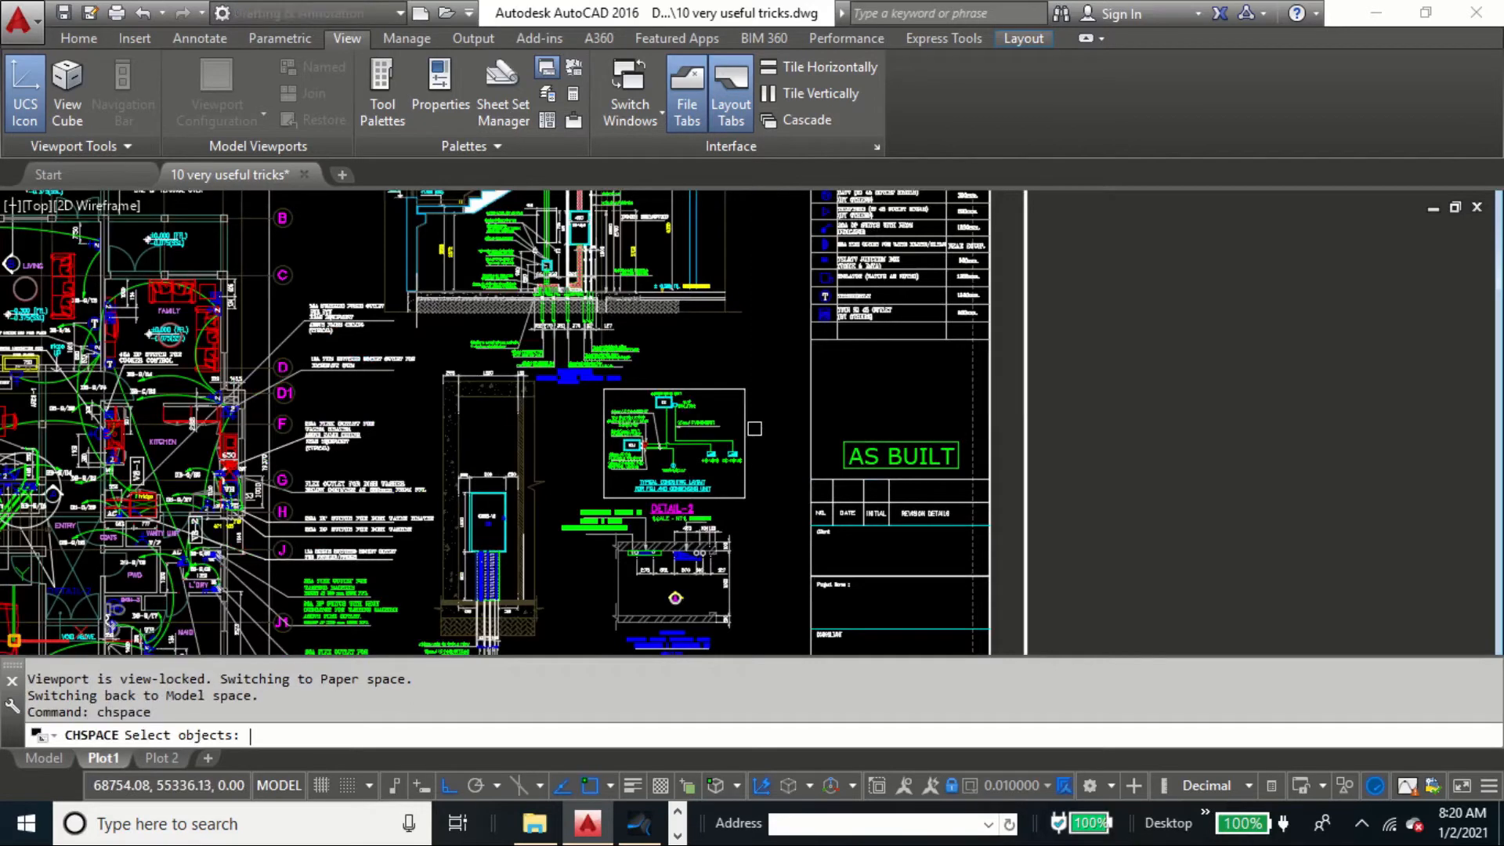
{"action": "scroll", "coordinate": [743, 437], "scroll_direction": "up", "scroll_amount": 3}
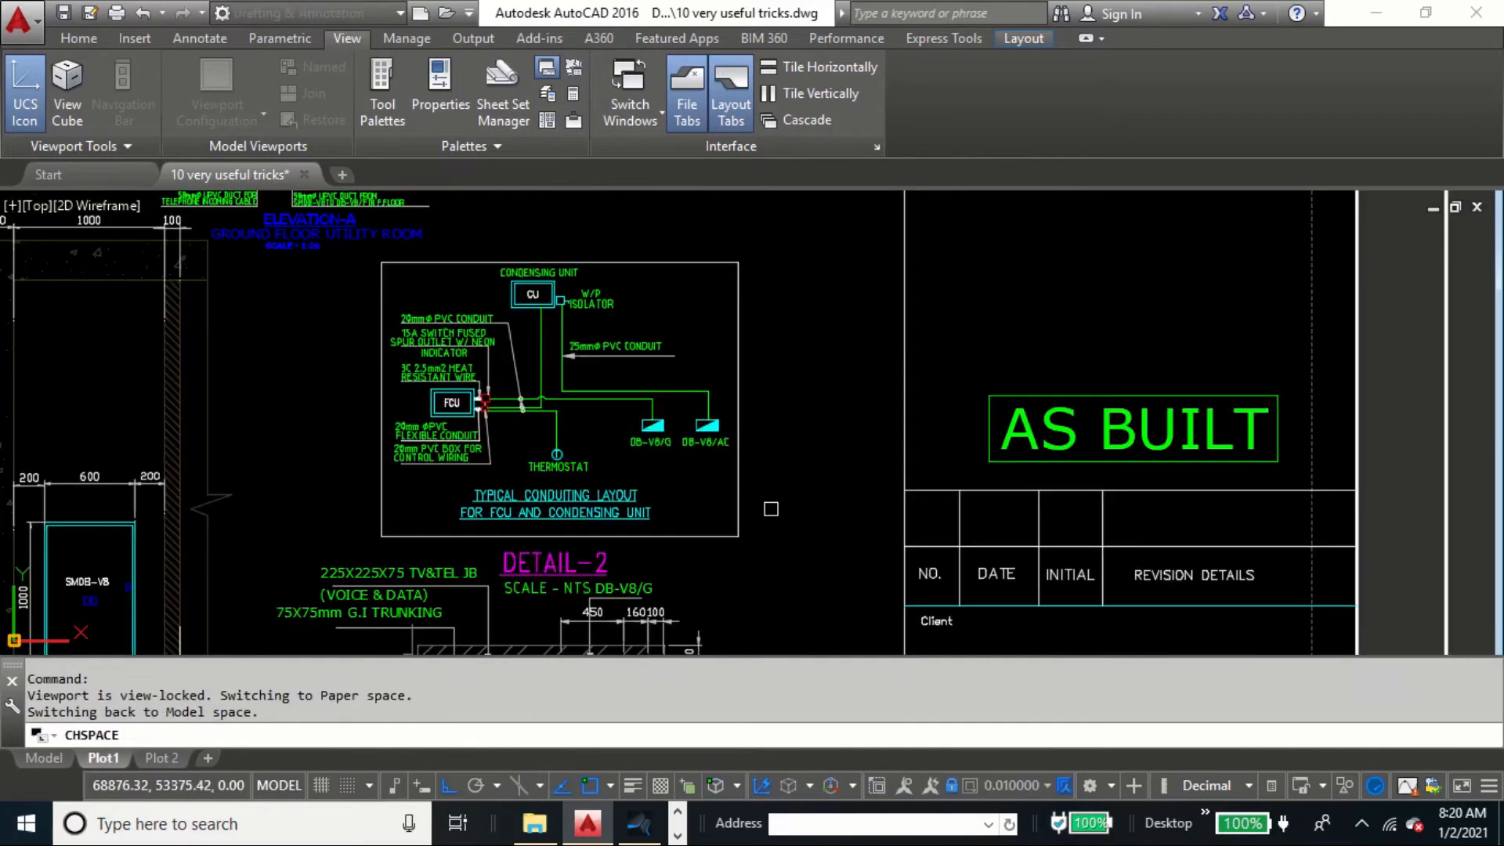
{"action": "left_click", "coordinate": [782, 548]}
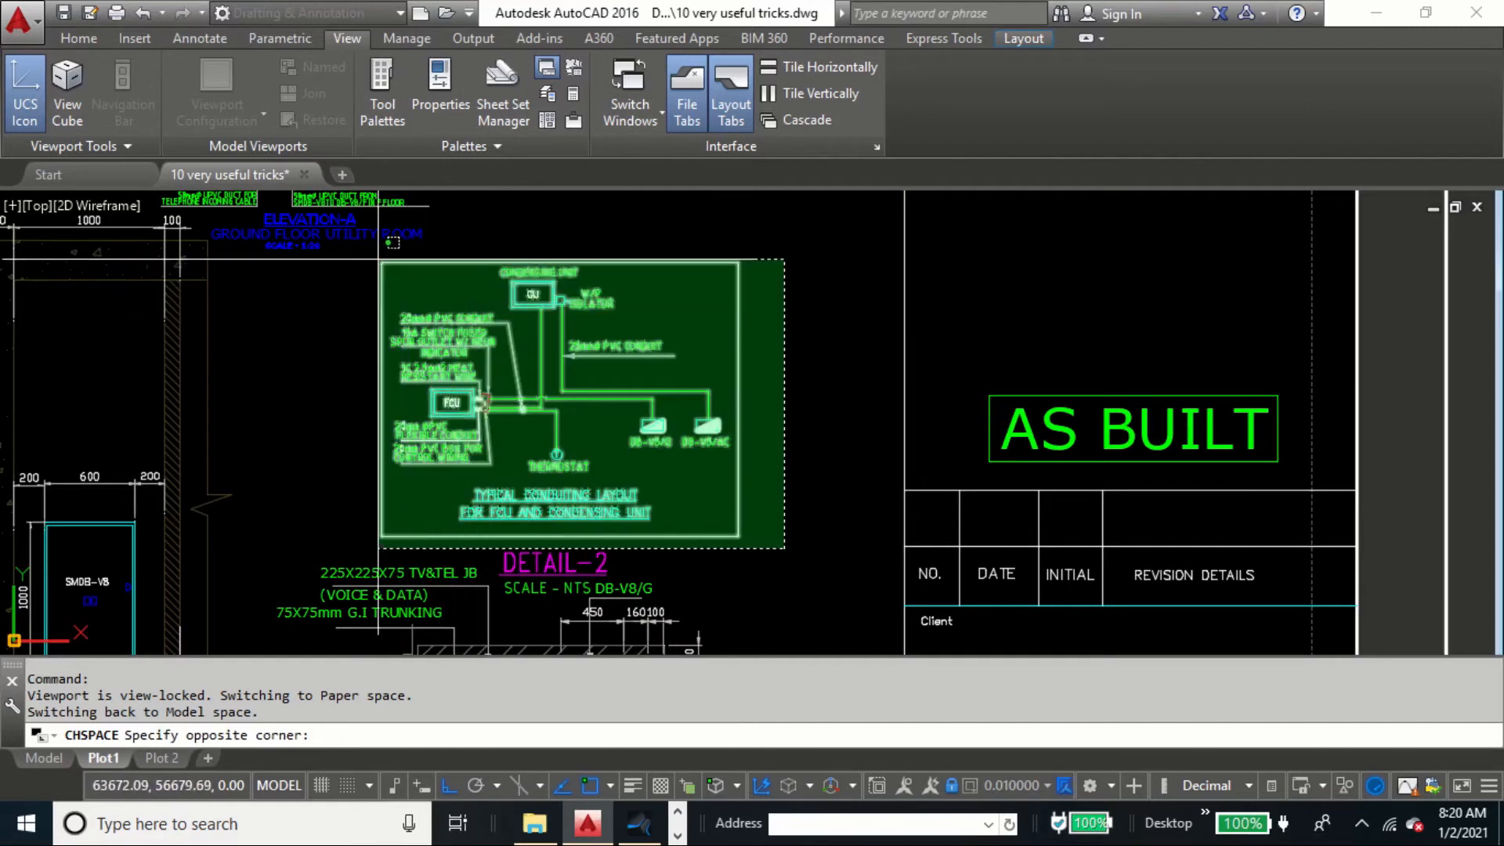
{"action": "left_click", "coordinate": [381, 269]}
{"action": "left_click", "coordinate": [548, 562]}
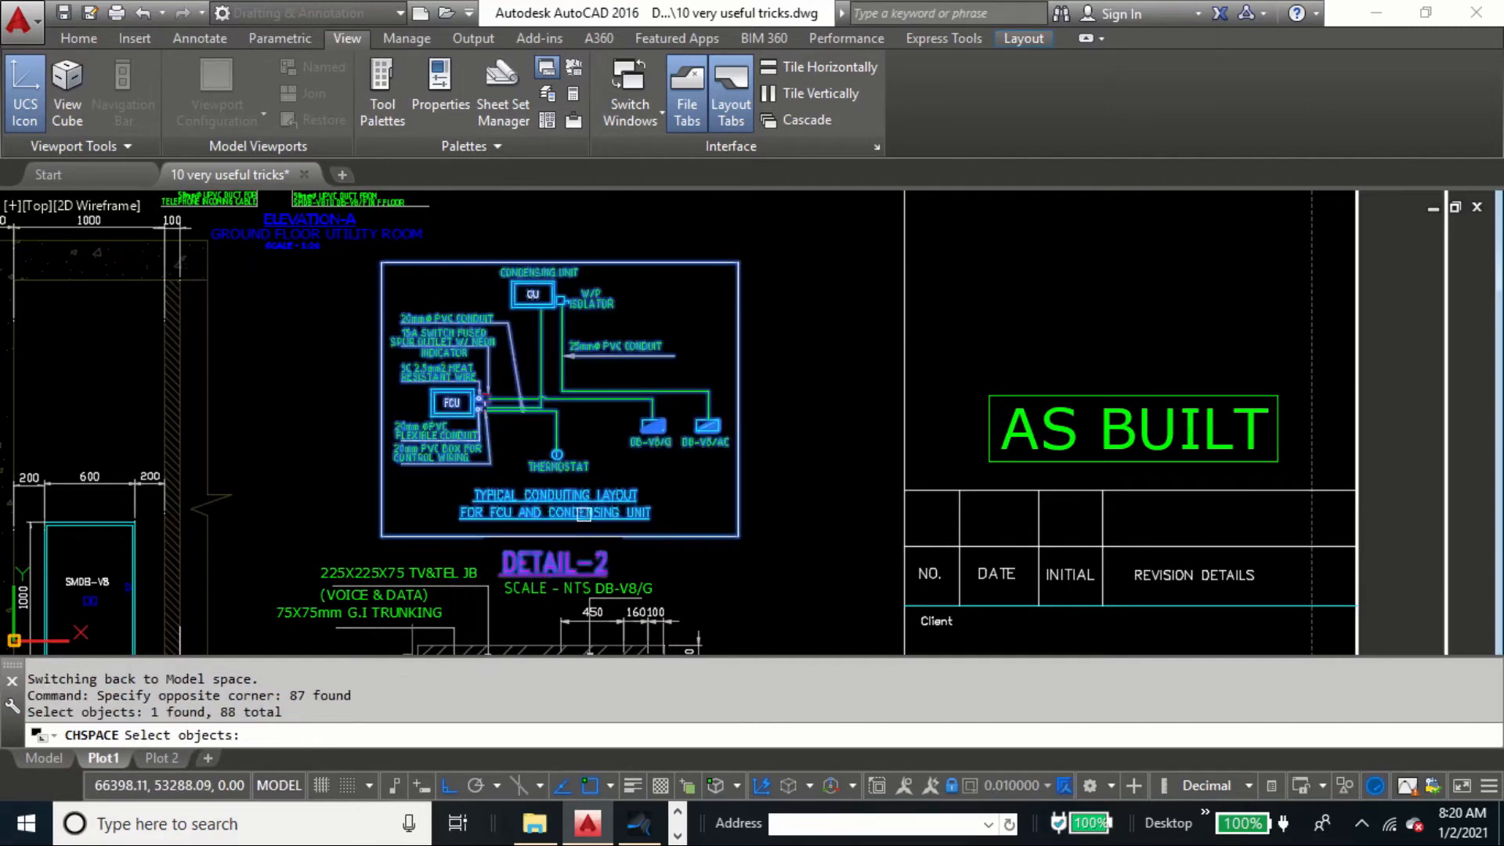
{"action": "key", "text": "Return"}
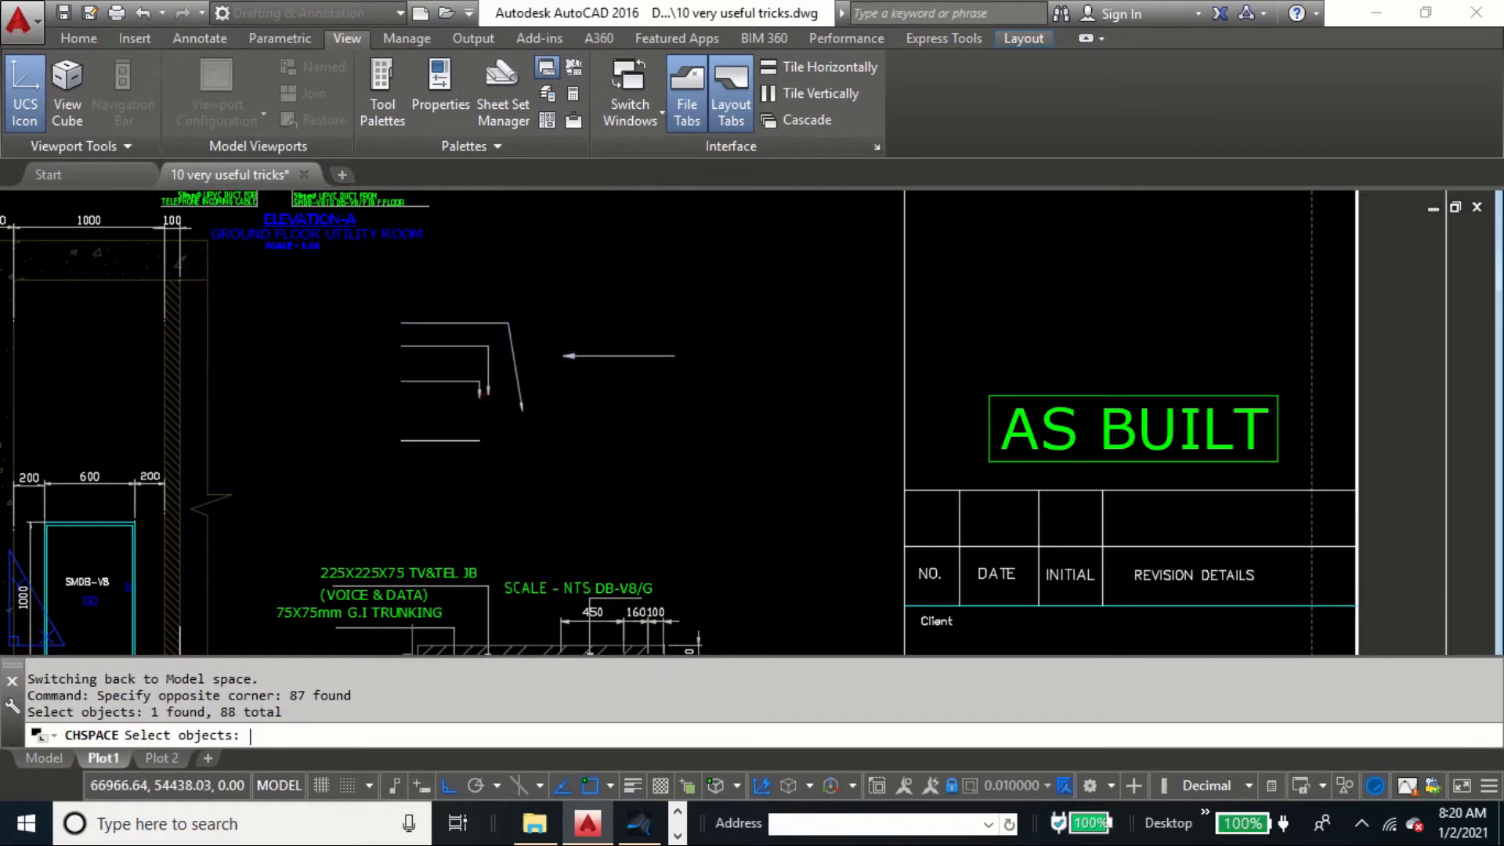
{"action": "key", "text": "Return"}
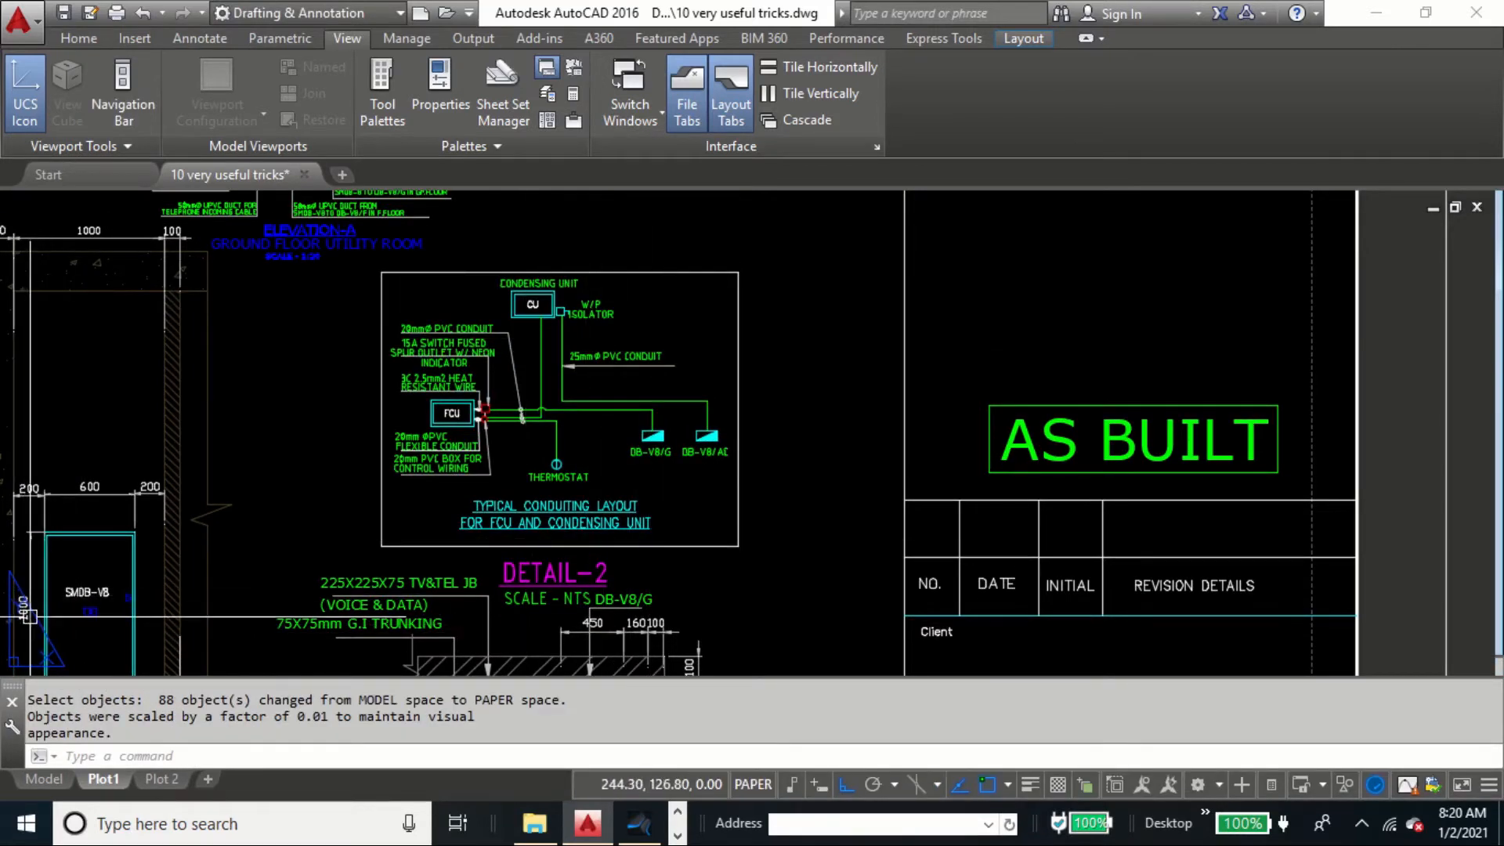
Check by selection that the Detail-2 frame line and inner objects belong to paper space, and clear the selection
{"action": "left_click", "coordinate": [548, 272]}
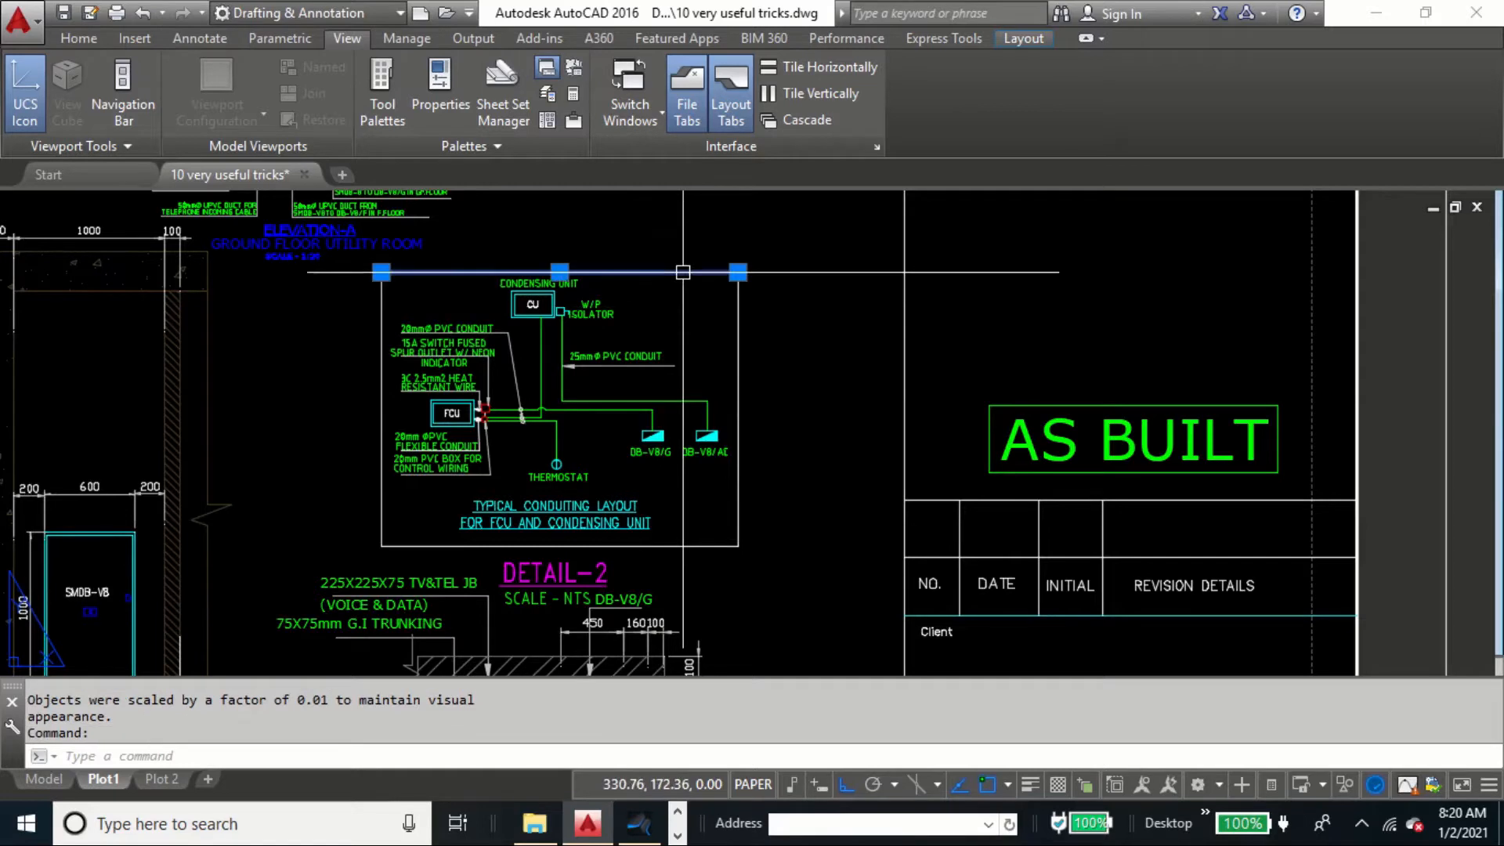
{"action": "left_click", "coordinate": [672, 320]}
{"action": "left_click", "coordinate": [509, 406]}
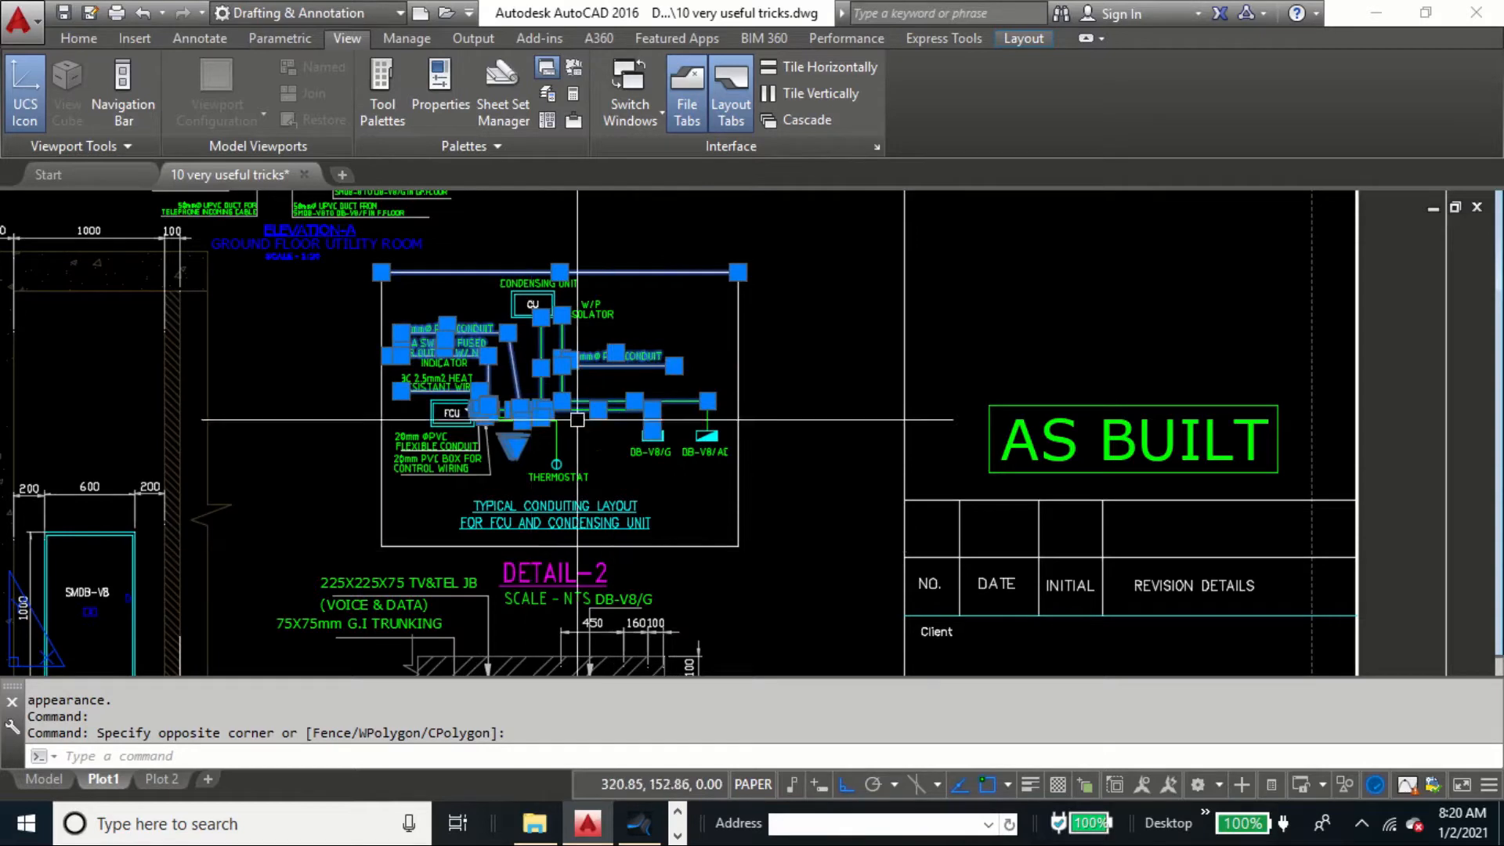
{"action": "scroll", "coordinate": [502, 288], "scroll_direction": "down", "scroll_amount": 5}
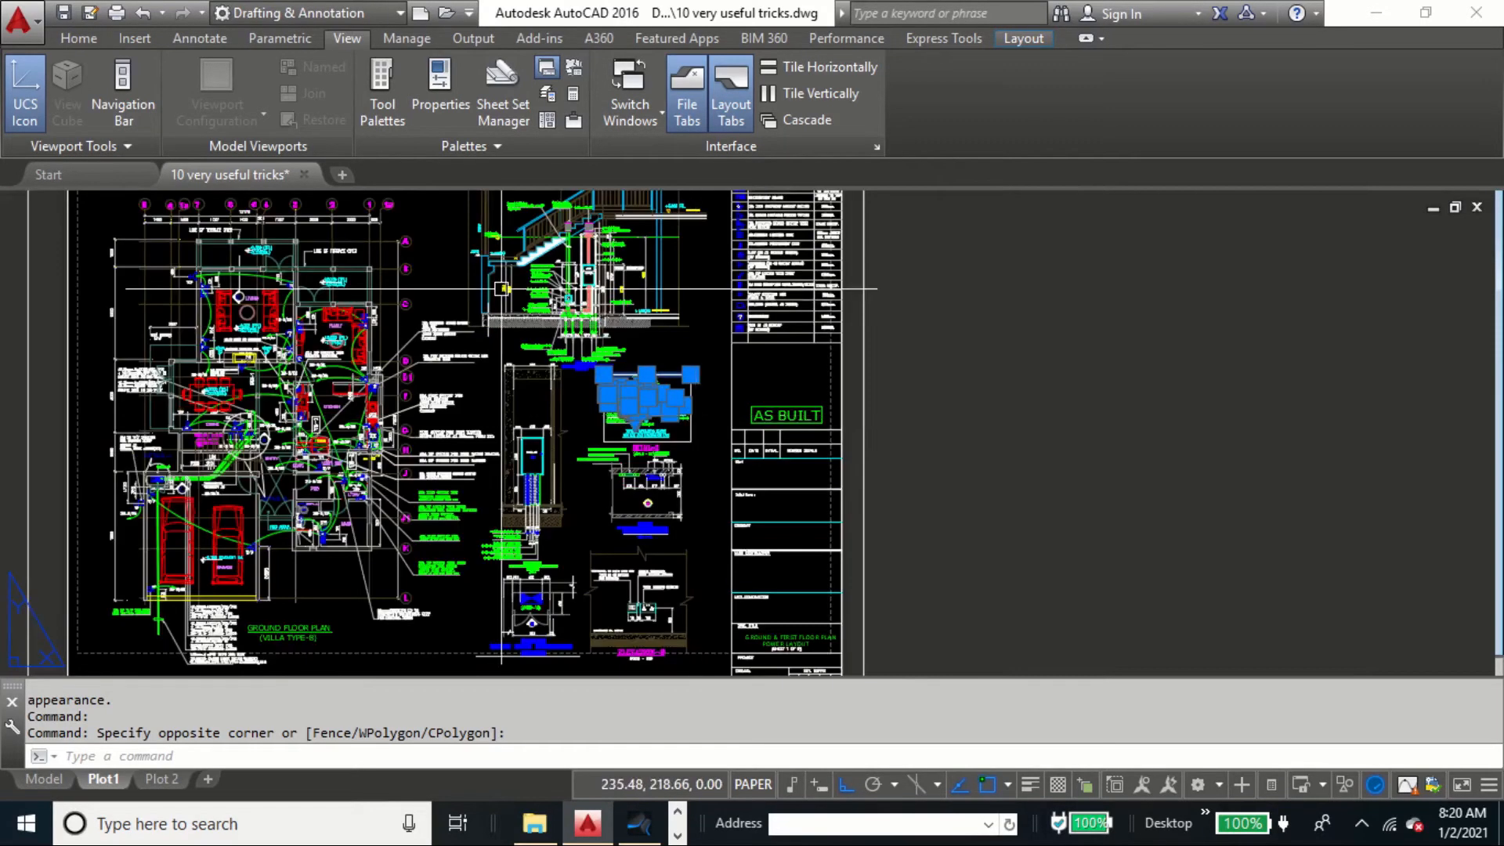
{"action": "scroll", "coordinate": [595, 376], "scroll_direction": "up", "scroll_amount": 3}
{"action": "scroll", "coordinate": [578, 409], "scroll_direction": "up", "scroll_amount": 3}
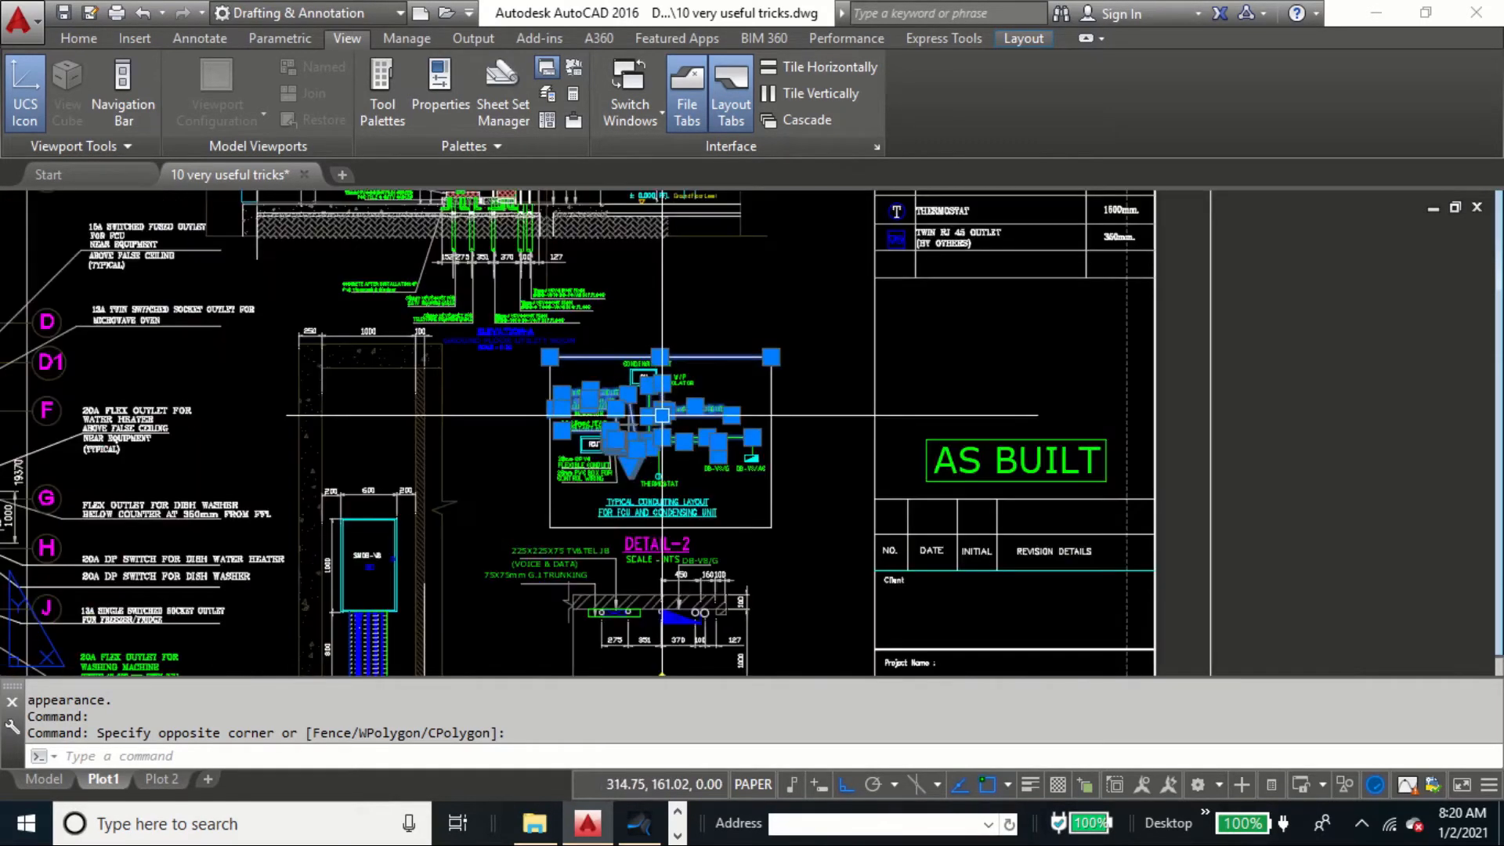
{"action": "key", "text": "Escape"}
{"action": "key", "text": "Escape"}
{"action": "middle_click_drag", "start_coordinate": [576, 405], "coordinate": [675, 426]}
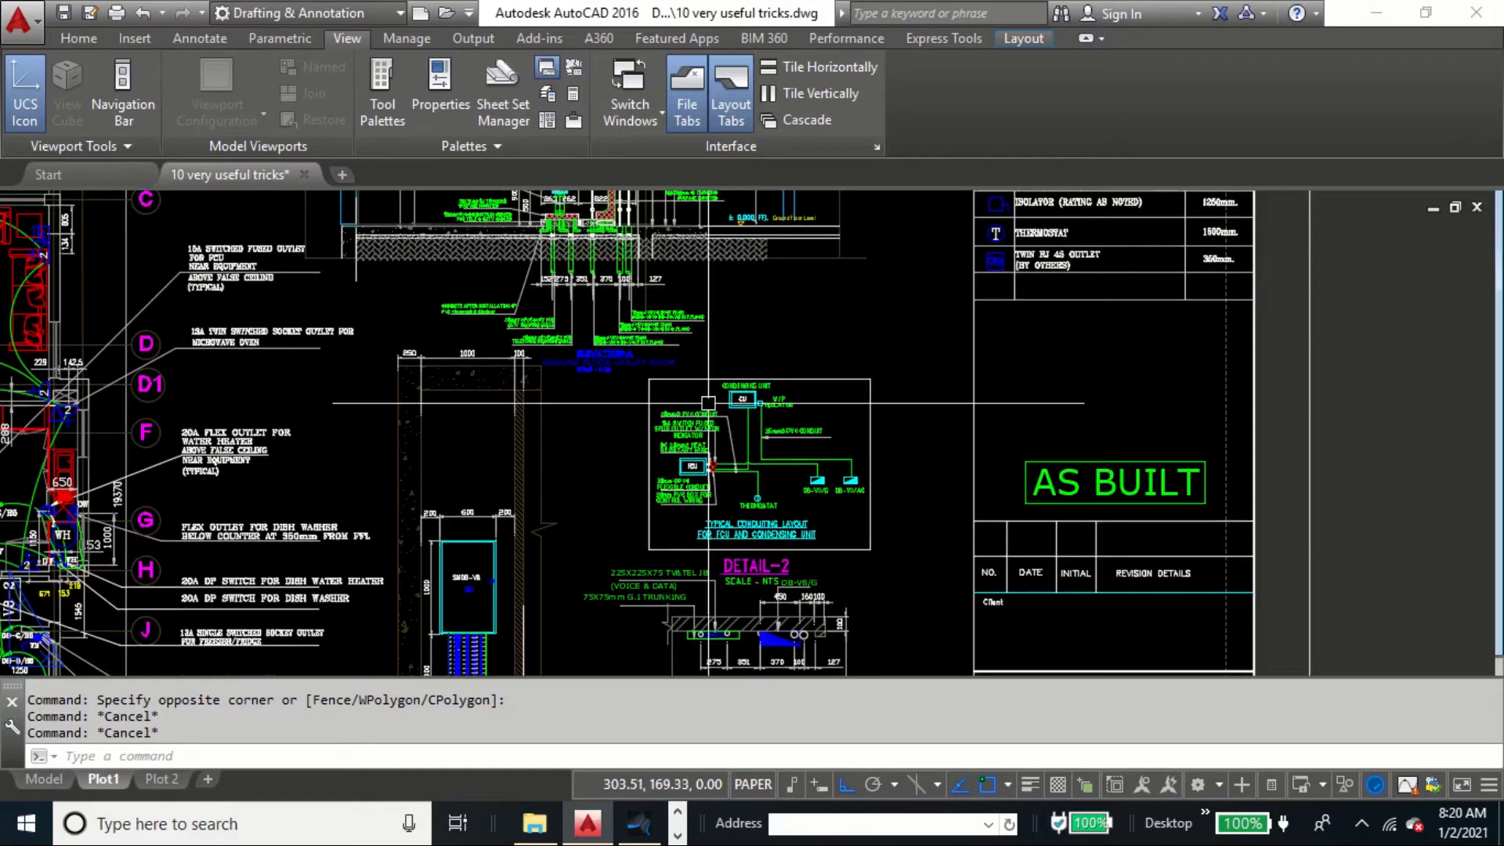
Check by selection that the legend and title block group belongs to paper space on Plot1, and clear the selection
{"action": "scroll", "coordinate": [866, 419], "scroll_direction": "down", "scroll_amount": 6}
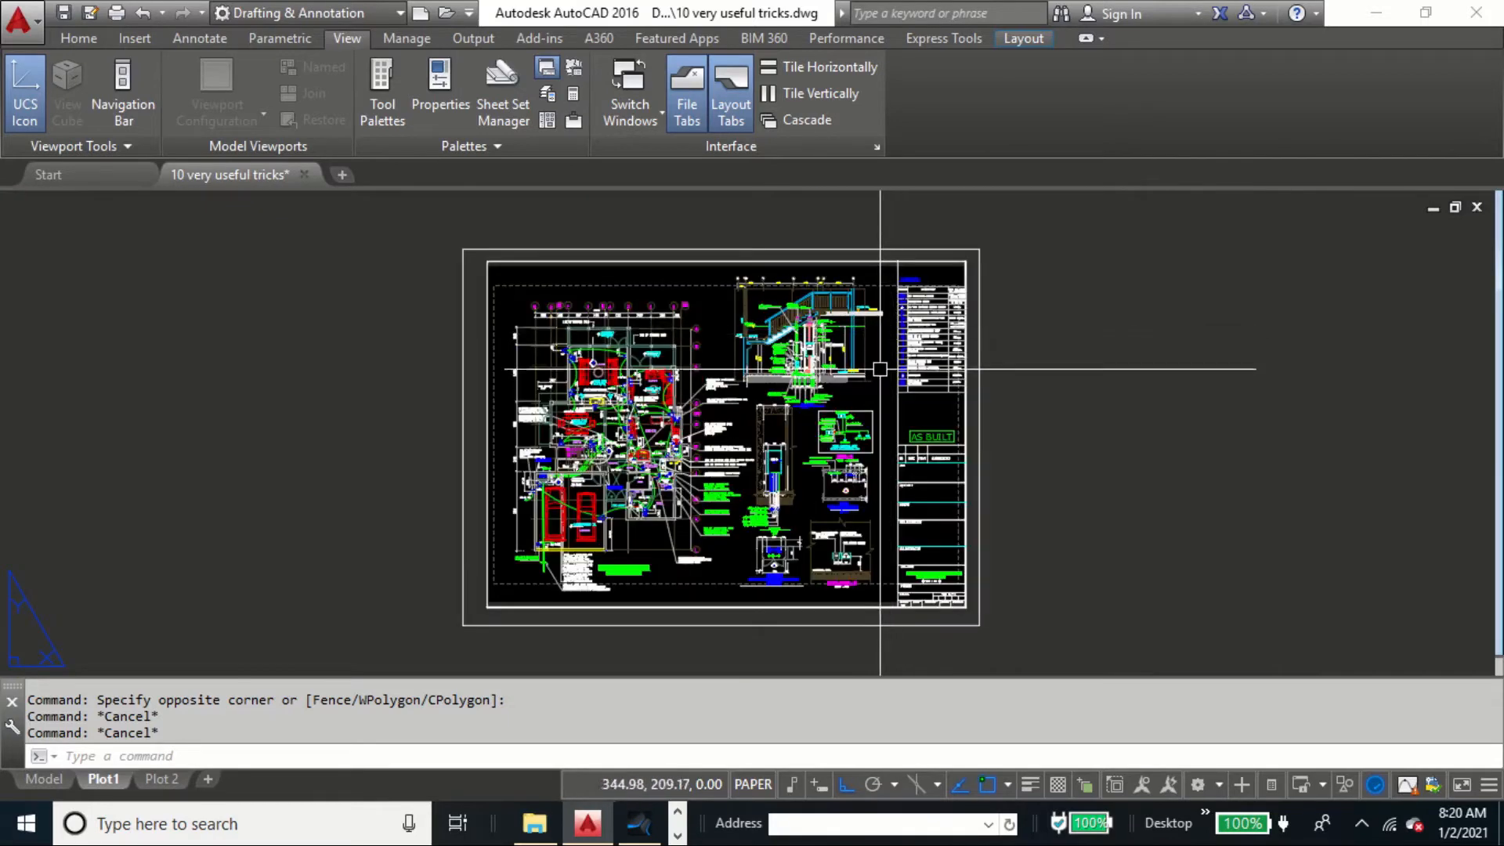
{"action": "left_click", "coordinate": [960, 257]}
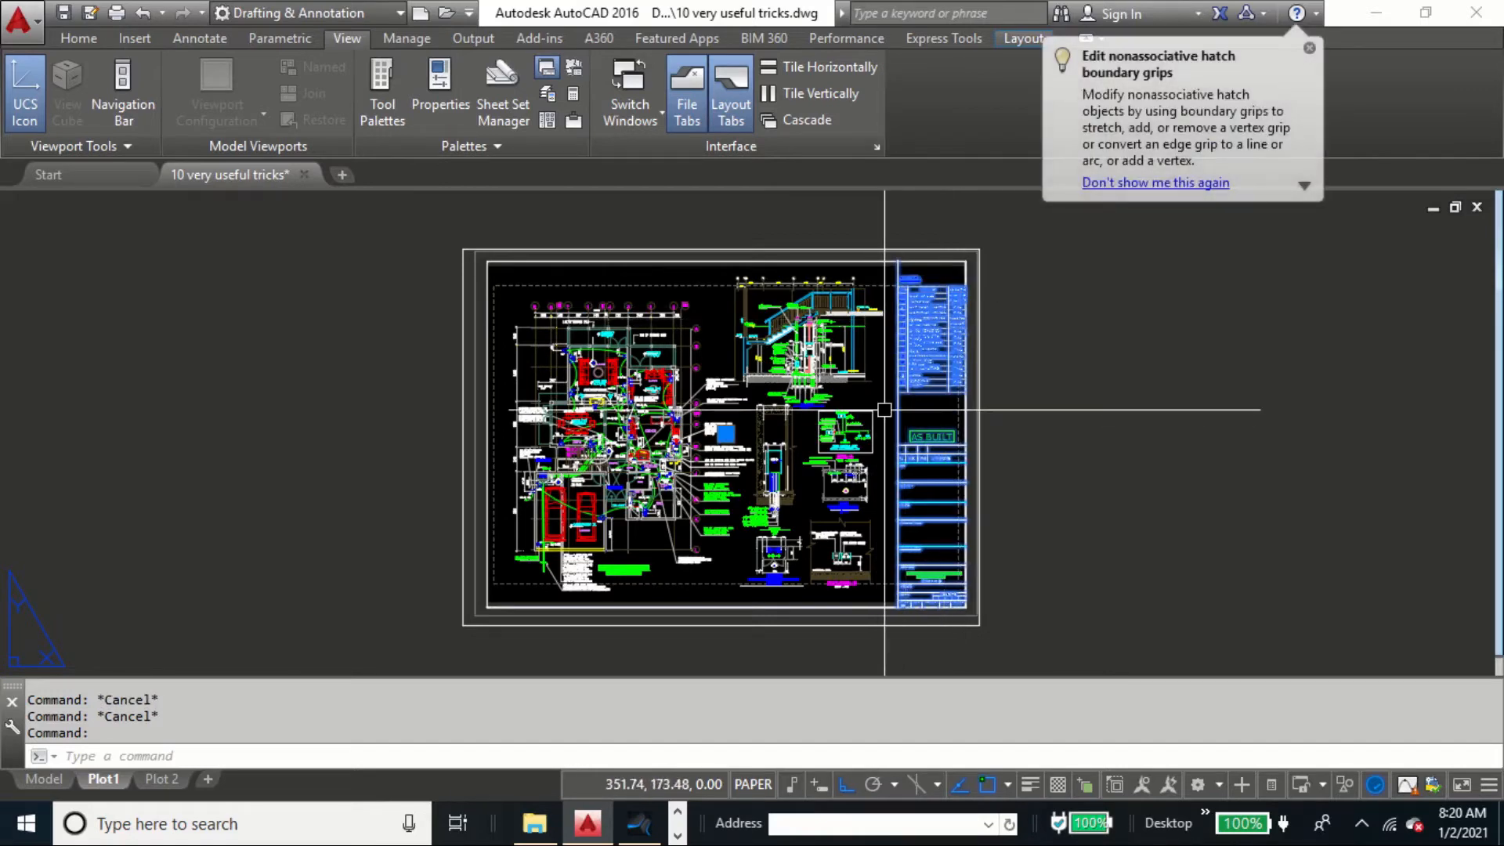
{"action": "scroll", "coordinate": [884, 410], "scroll_direction": "up", "scroll_amount": 6}
{"action": "scroll", "coordinate": [874, 274], "scroll_direction": "down", "scroll_amount": 3}
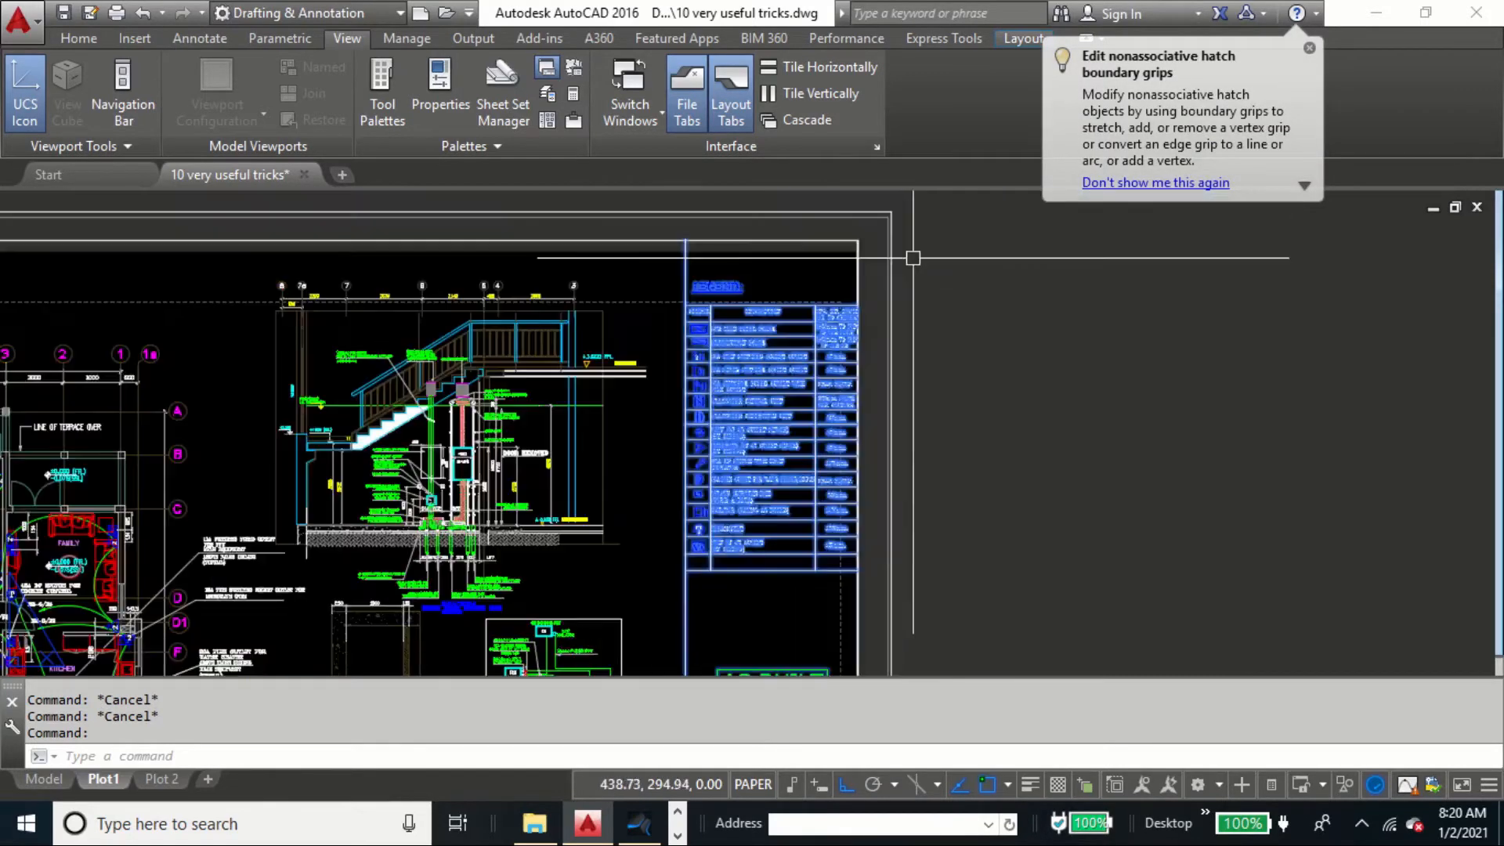
{"action": "key", "text": "Escape"}
{"action": "key", "text": "Escape"}
{"action": "scroll", "coordinate": [861, 352], "scroll_direction": "down", "scroll_amount": 5}
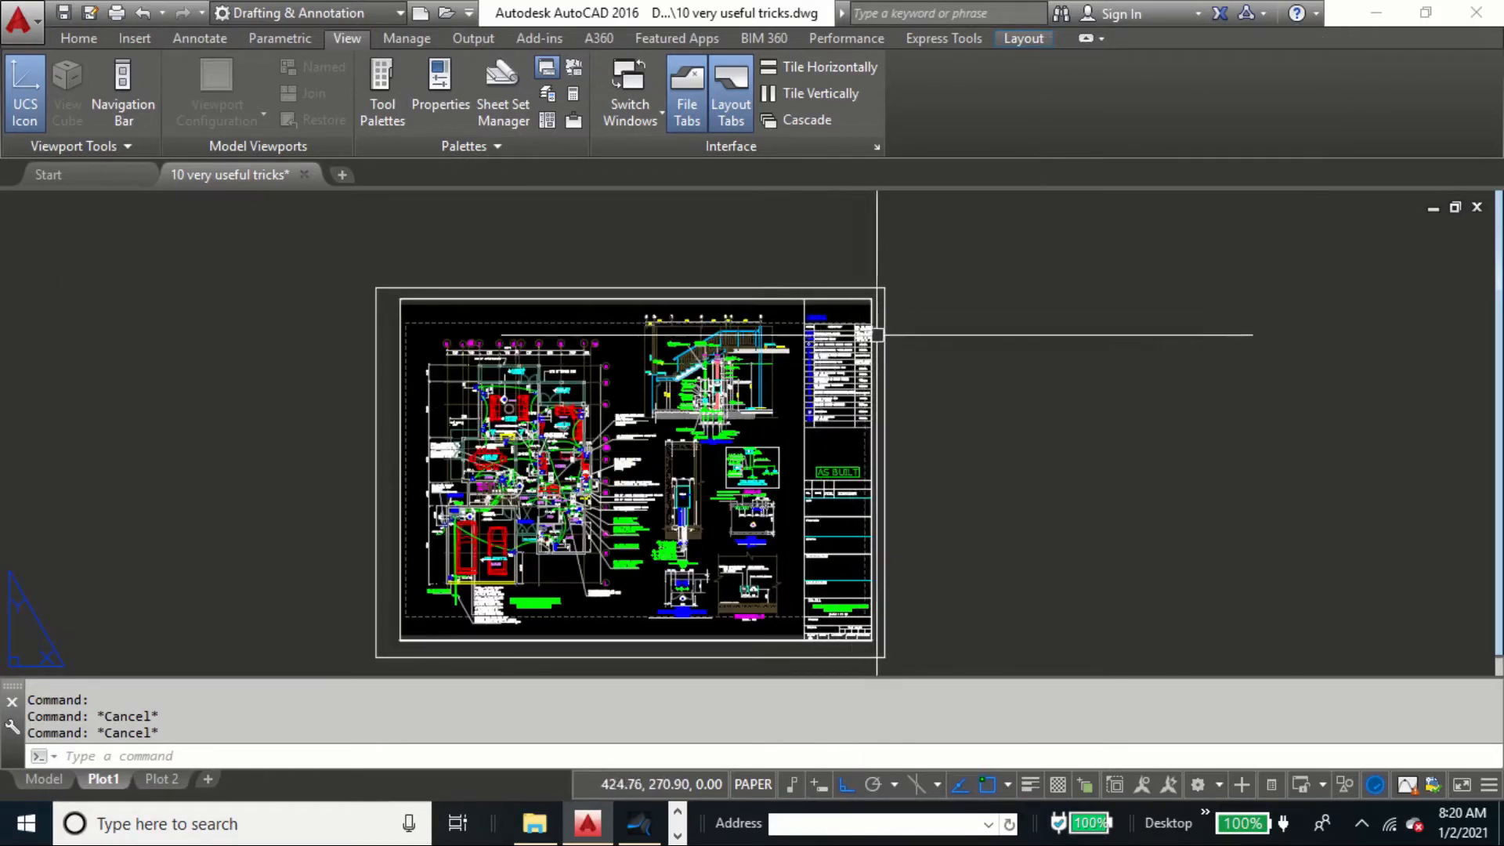
{"action": "scroll", "coordinate": [877, 329], "scroll_direction": "up", "scroll_amount": 4}
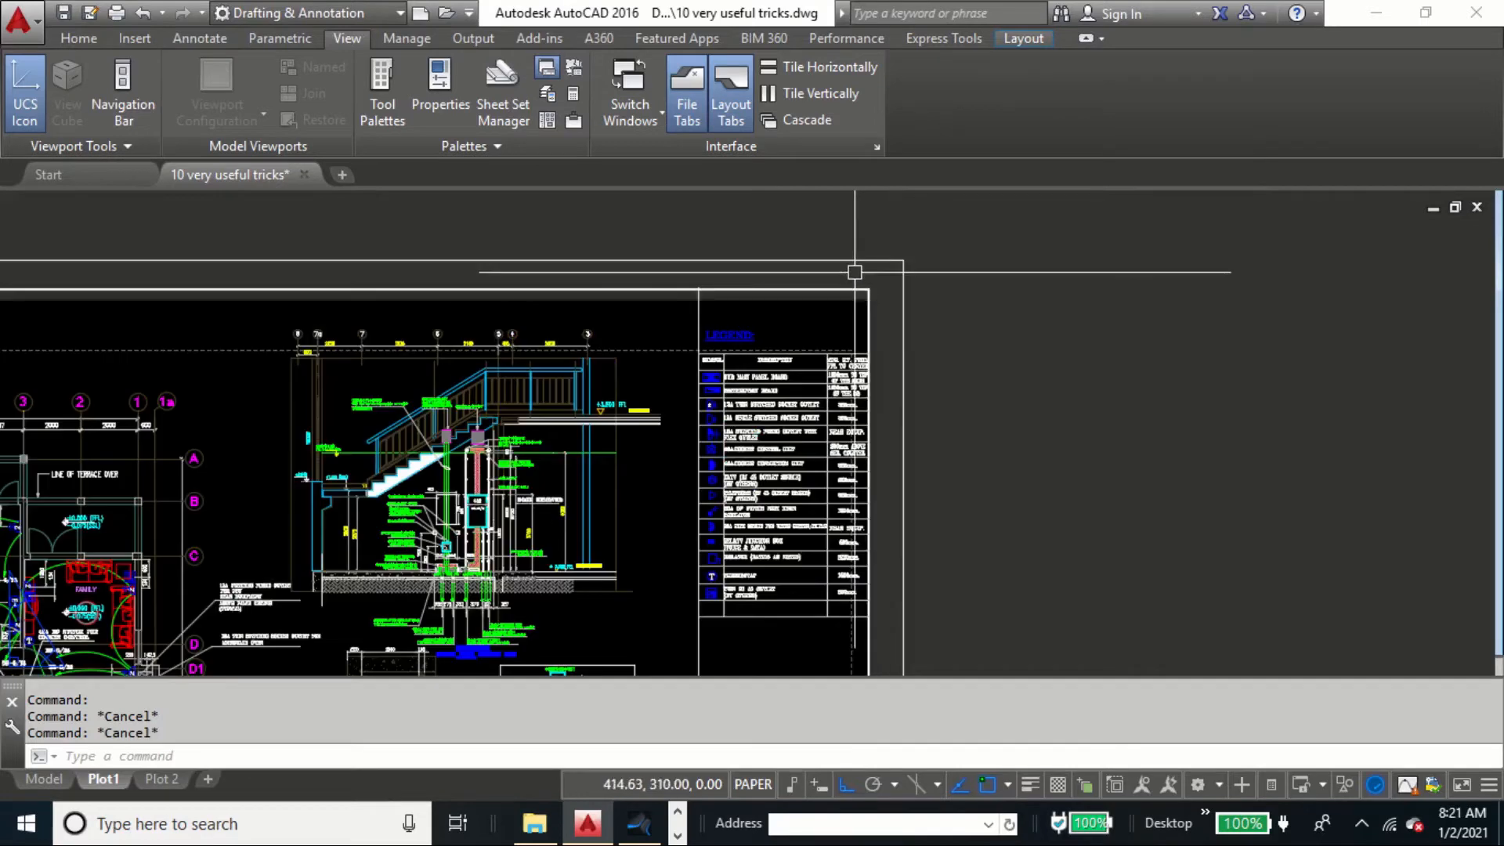
{"action": "scroll", "coordinate": [854, 272], "scroll_direction": "down", "scroll_amount": 2}
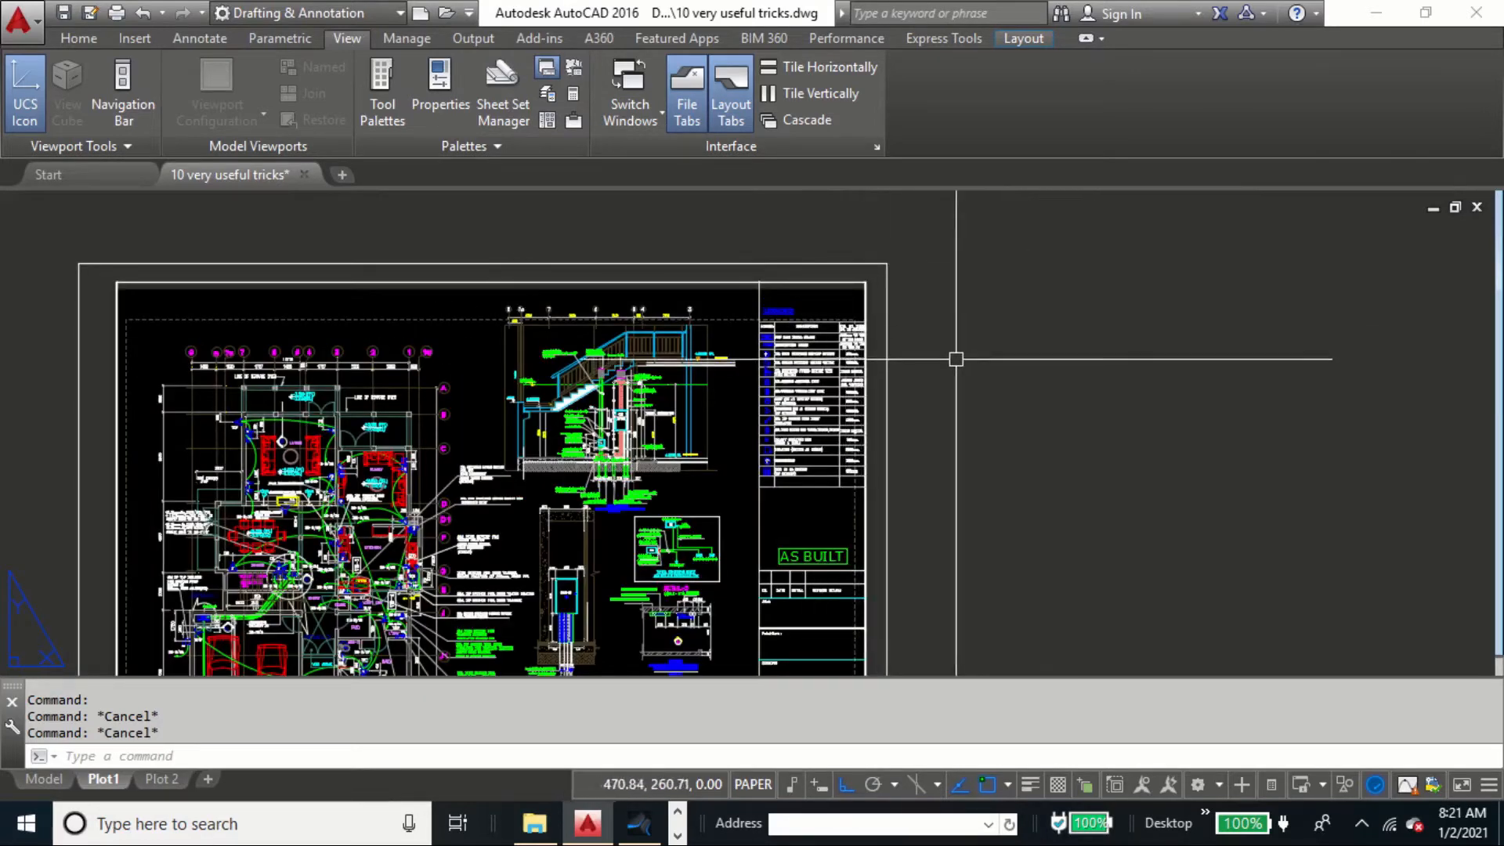
{"action": "left_click", "coordinate": [854, 280]}
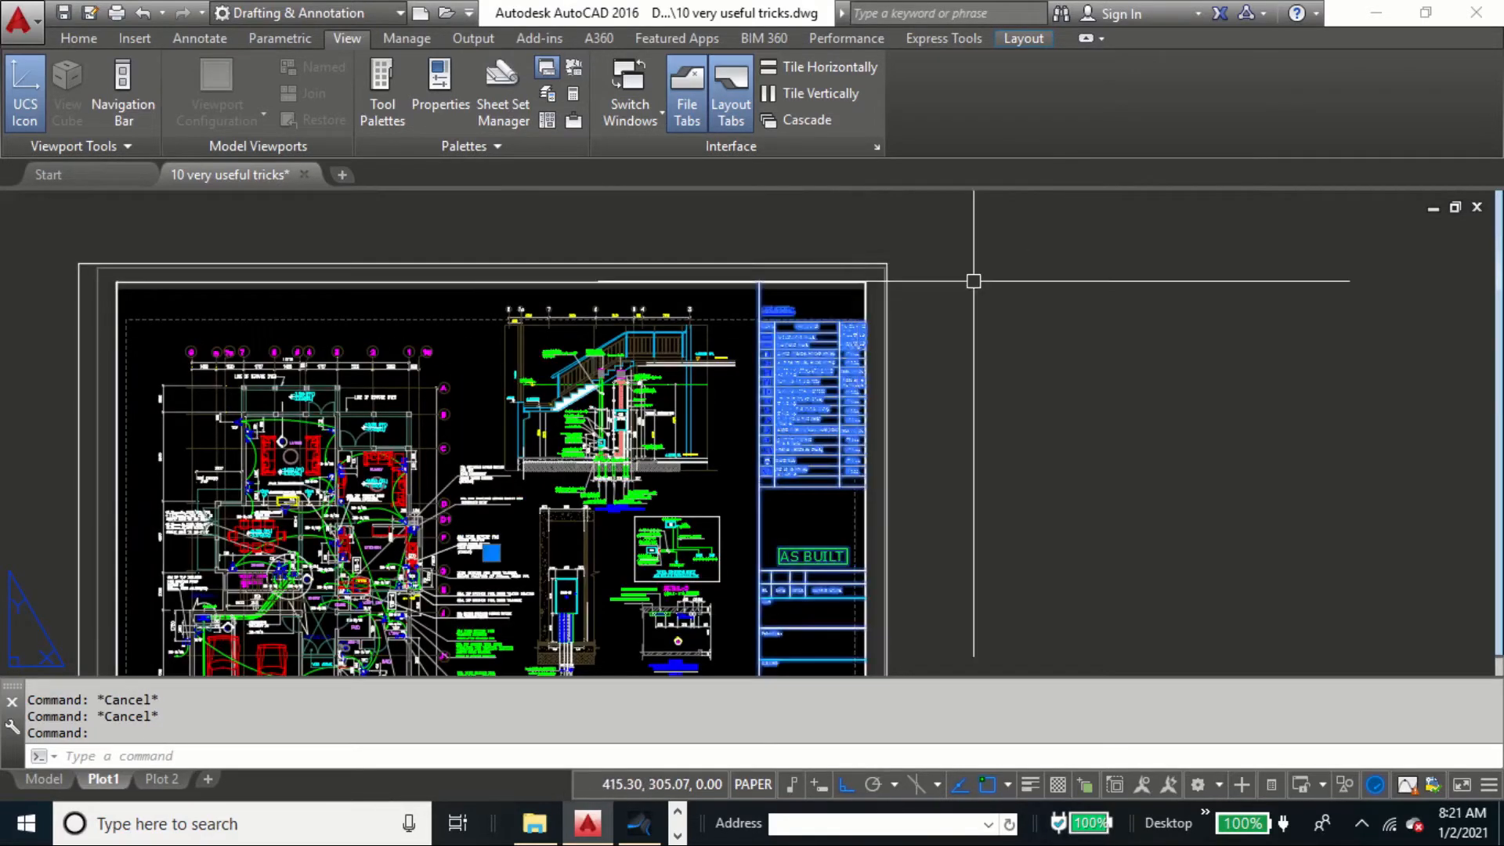
{"action": "key", "text": "Escape"}
{"action": "key", "text": "Escape"}
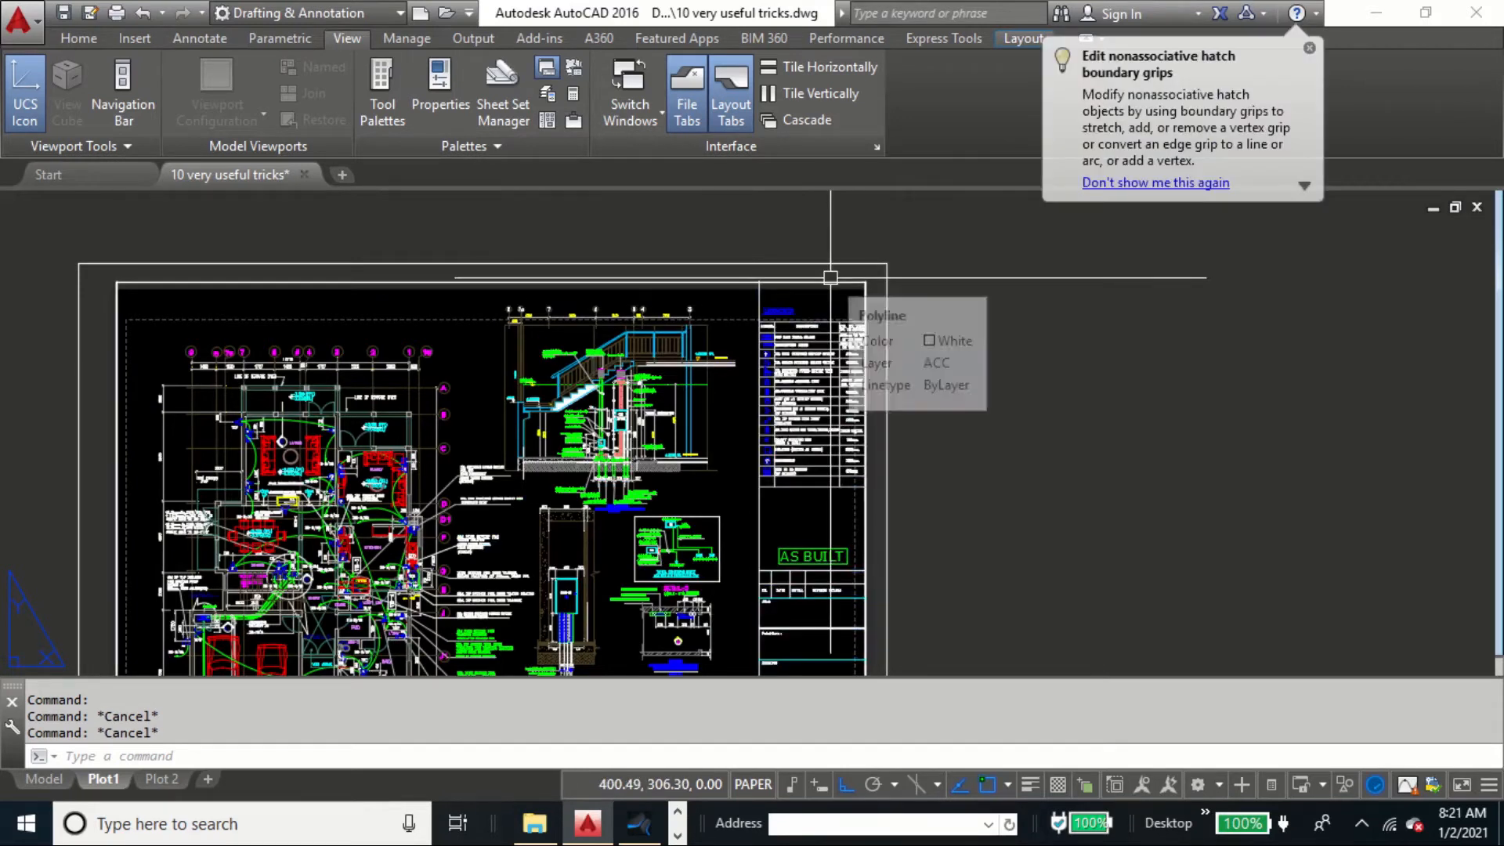
Transfer the legend and title block group from paper space to model space with CHSPACE, and return to paper space
{"action": "type", "text": "chspace"}
{"action": "key", "text": "Return"}
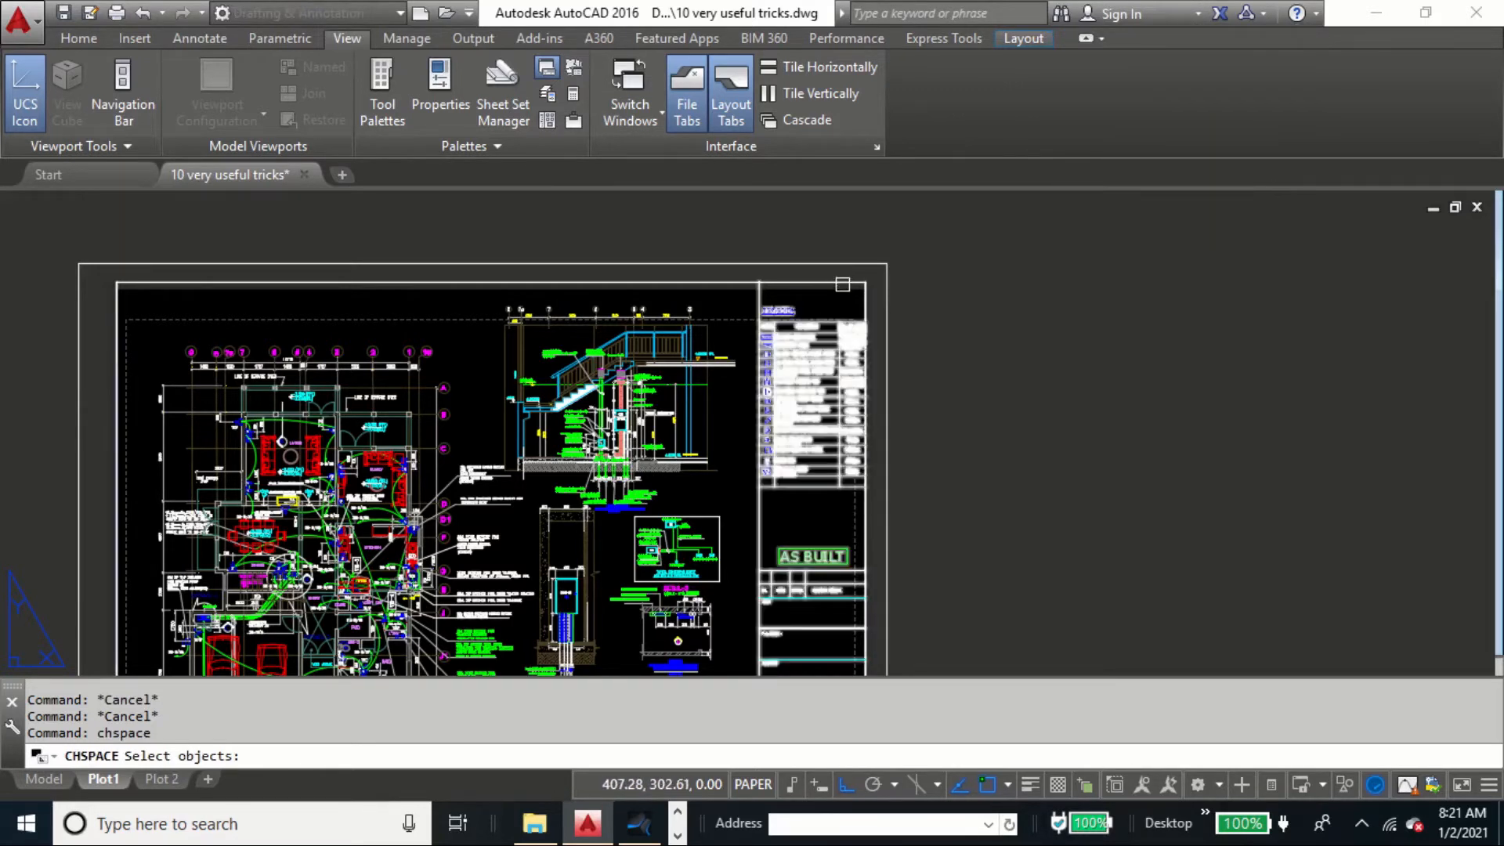
{"action": "left_click", "coordinate": [843, 284]}
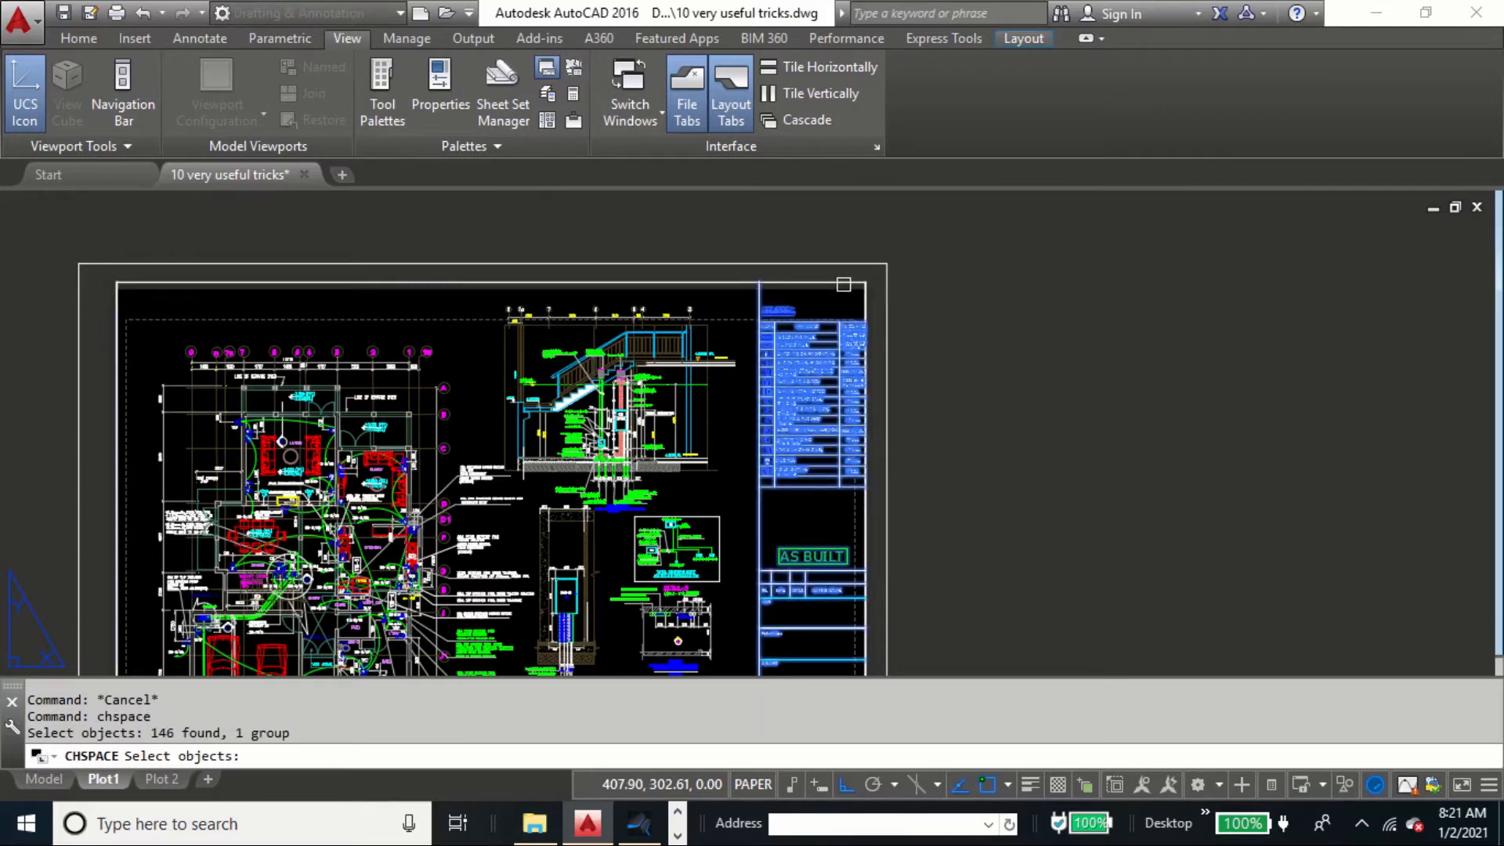
{"action": "key", "text": "Return"}
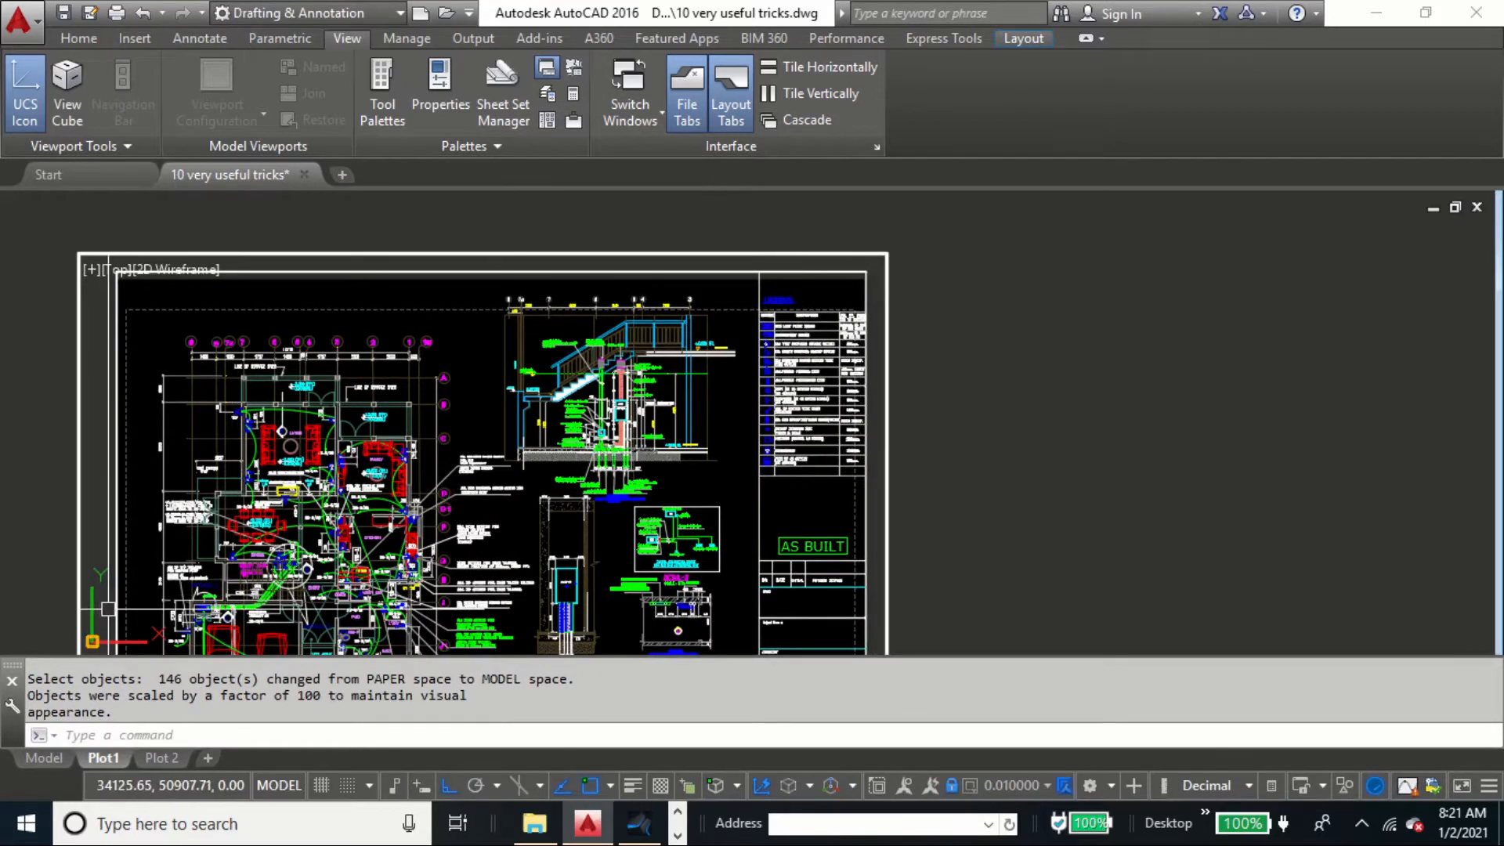
{"action": "double_click", "coordinate": [700, 229]}
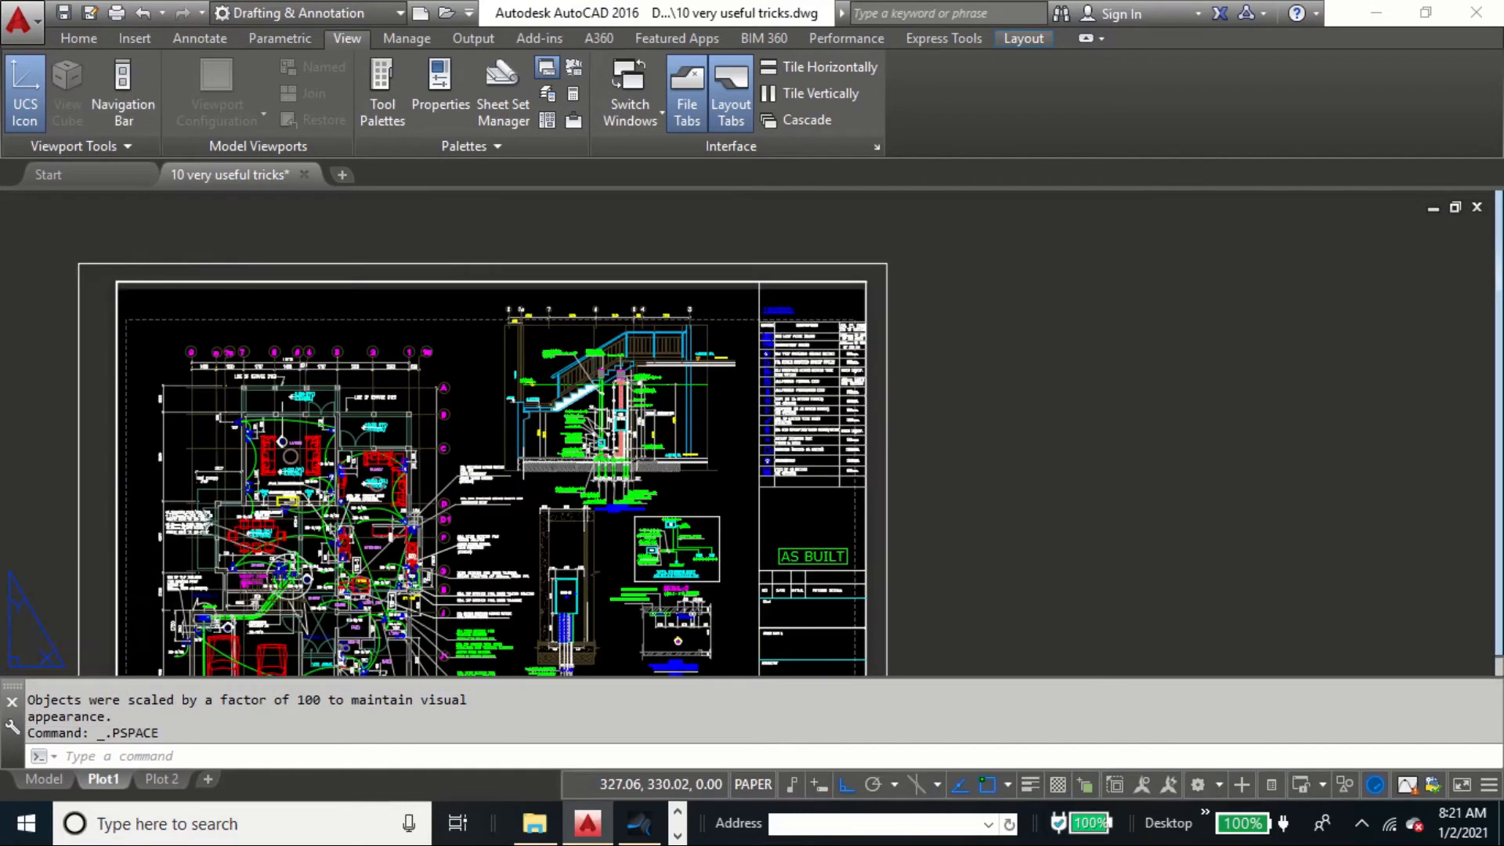
Open model space, activate the right-hand viewport and examine the staircase elevation up close
{"action": "left_click", "coordinate": [44, 784]}
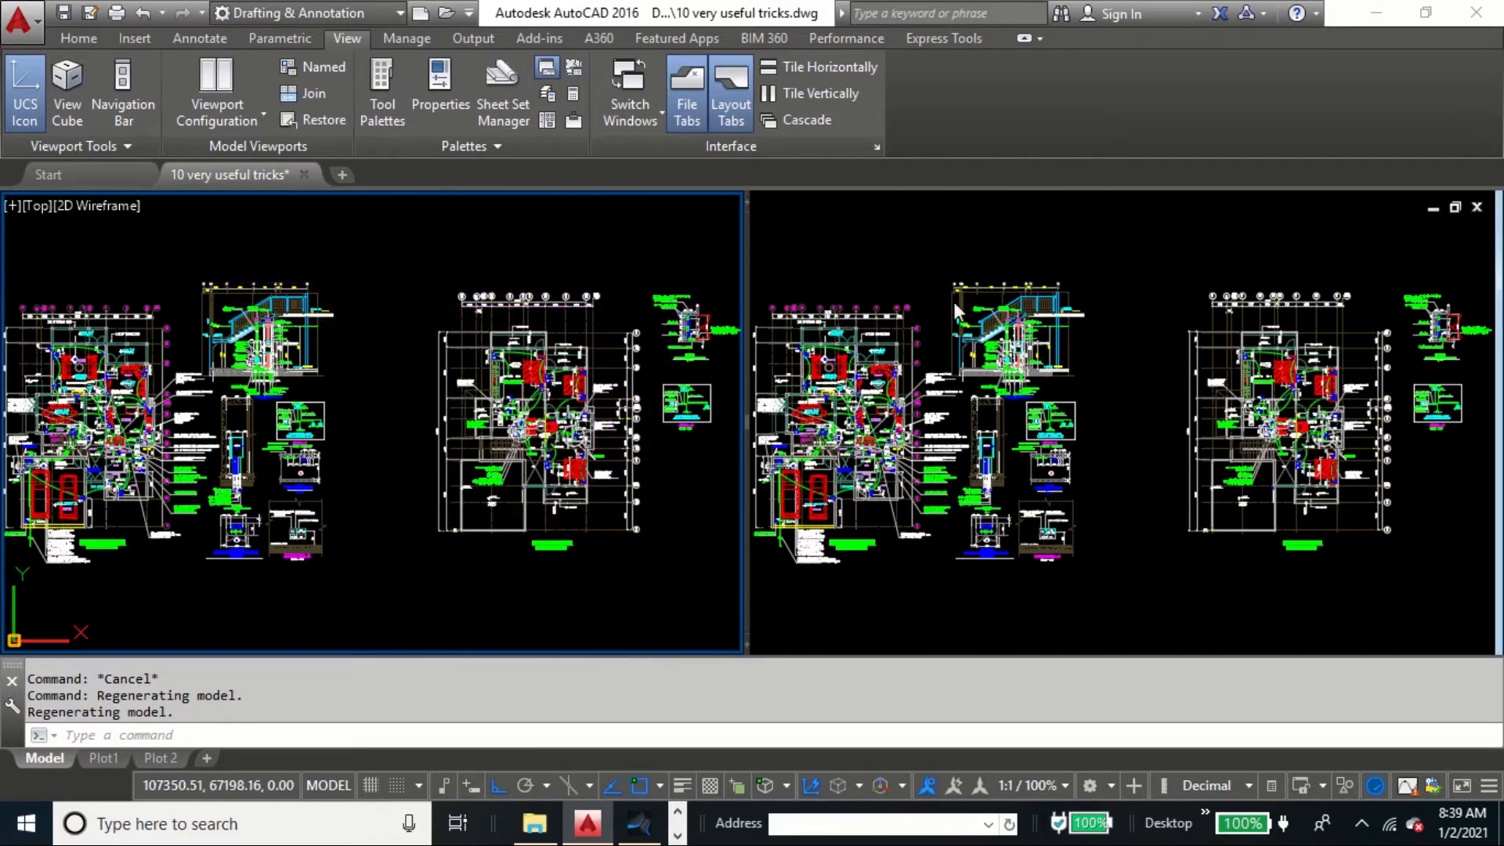
{"action": "left_click", "coordinate": [970, 247]}
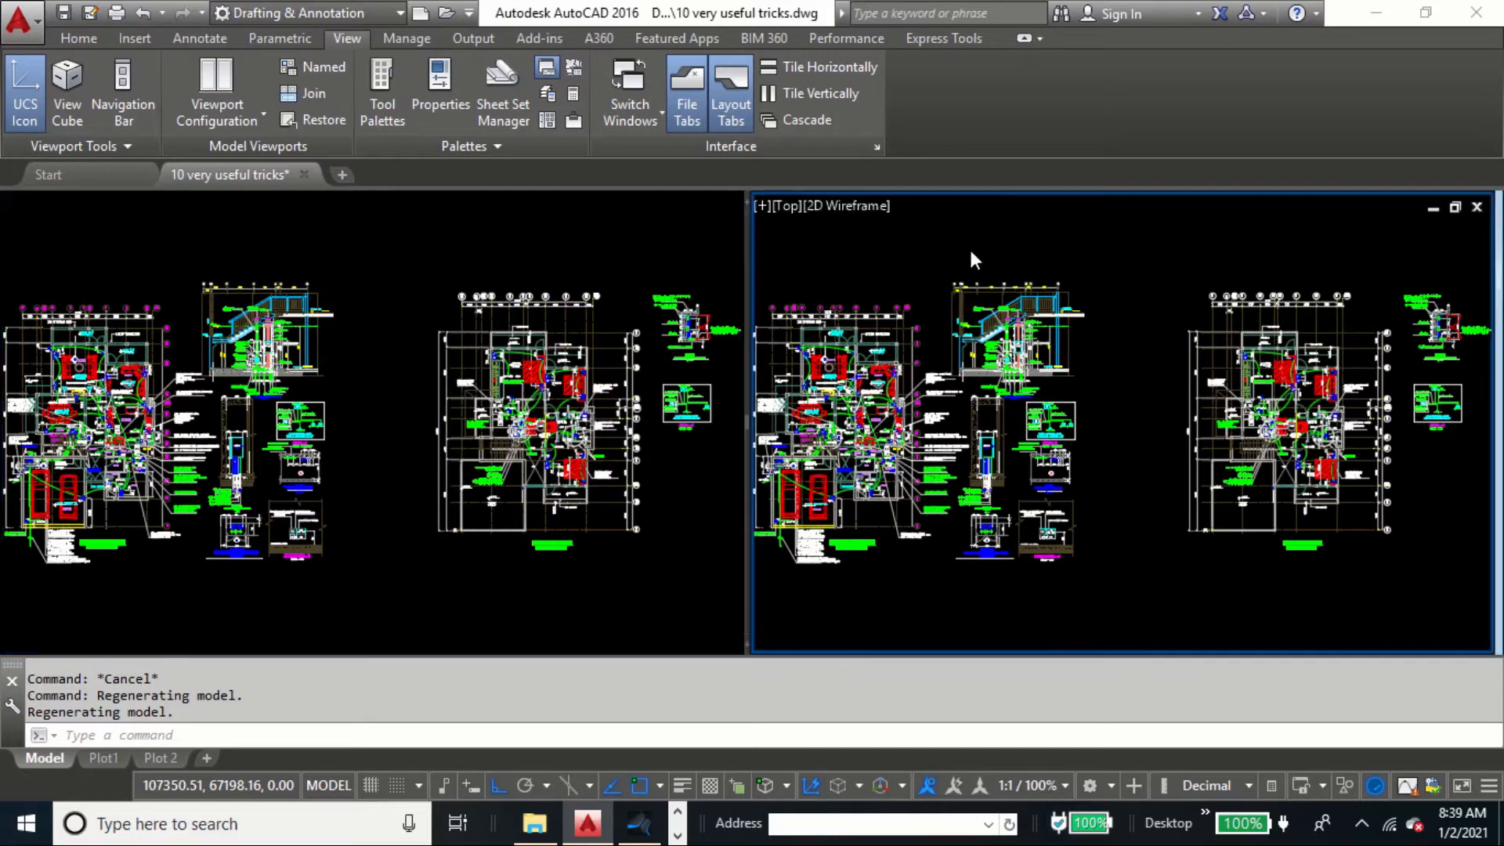
{"action": "scroll", "coordinate": [1026, 300], "scroll_direction": "up", "scroll_amount": 5}
{"action": "scroll", "coordinate": [1026, 300], "scroll_direction": "up", "scroll_amount": 2}
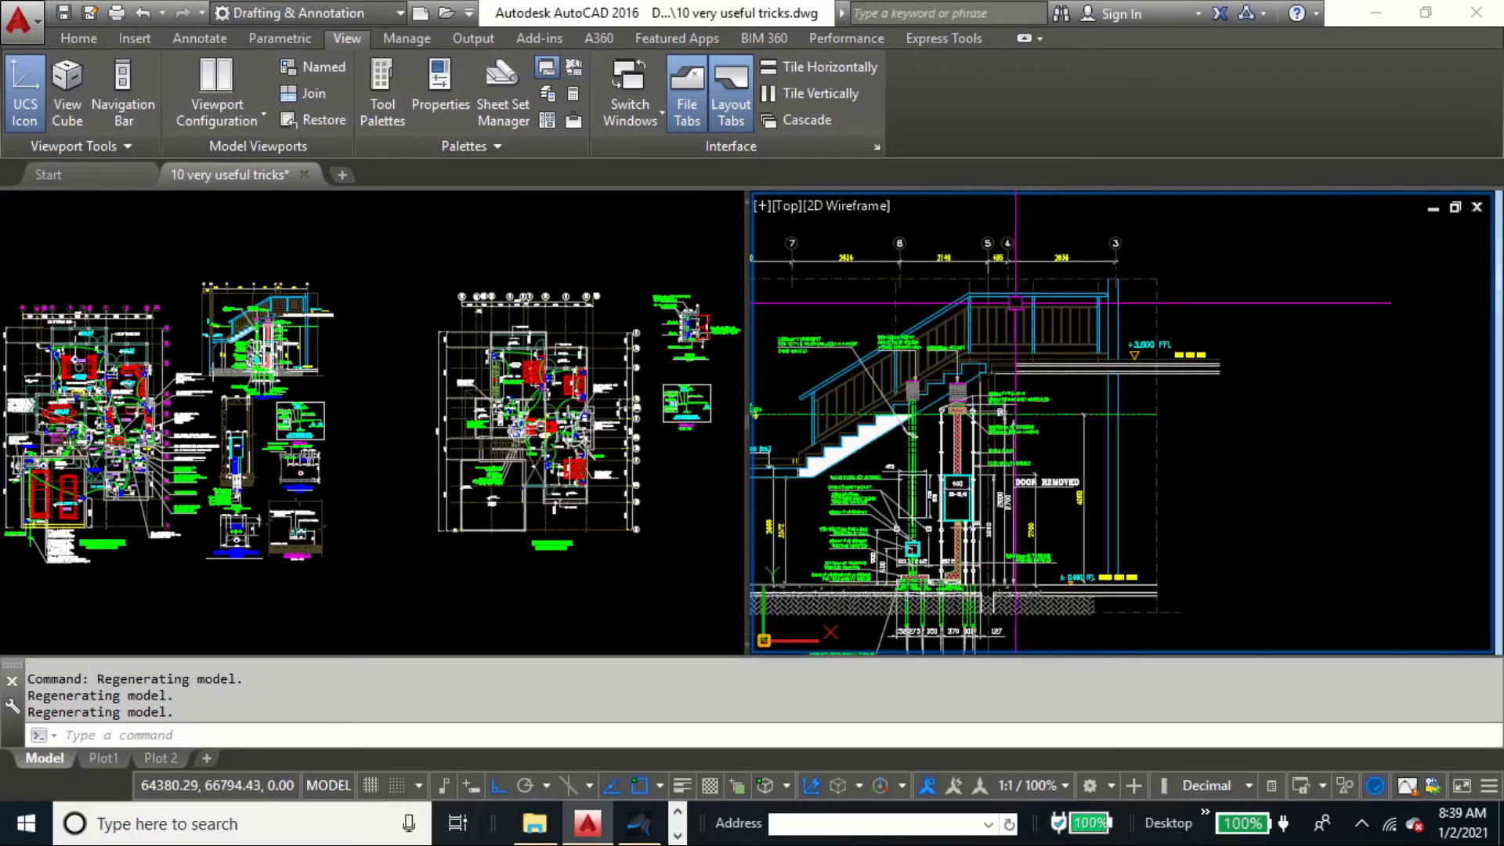
{"action": "scroll", "coordinate": [1026, 300], "scroll_direction": "up", "scroll_amount": 2}
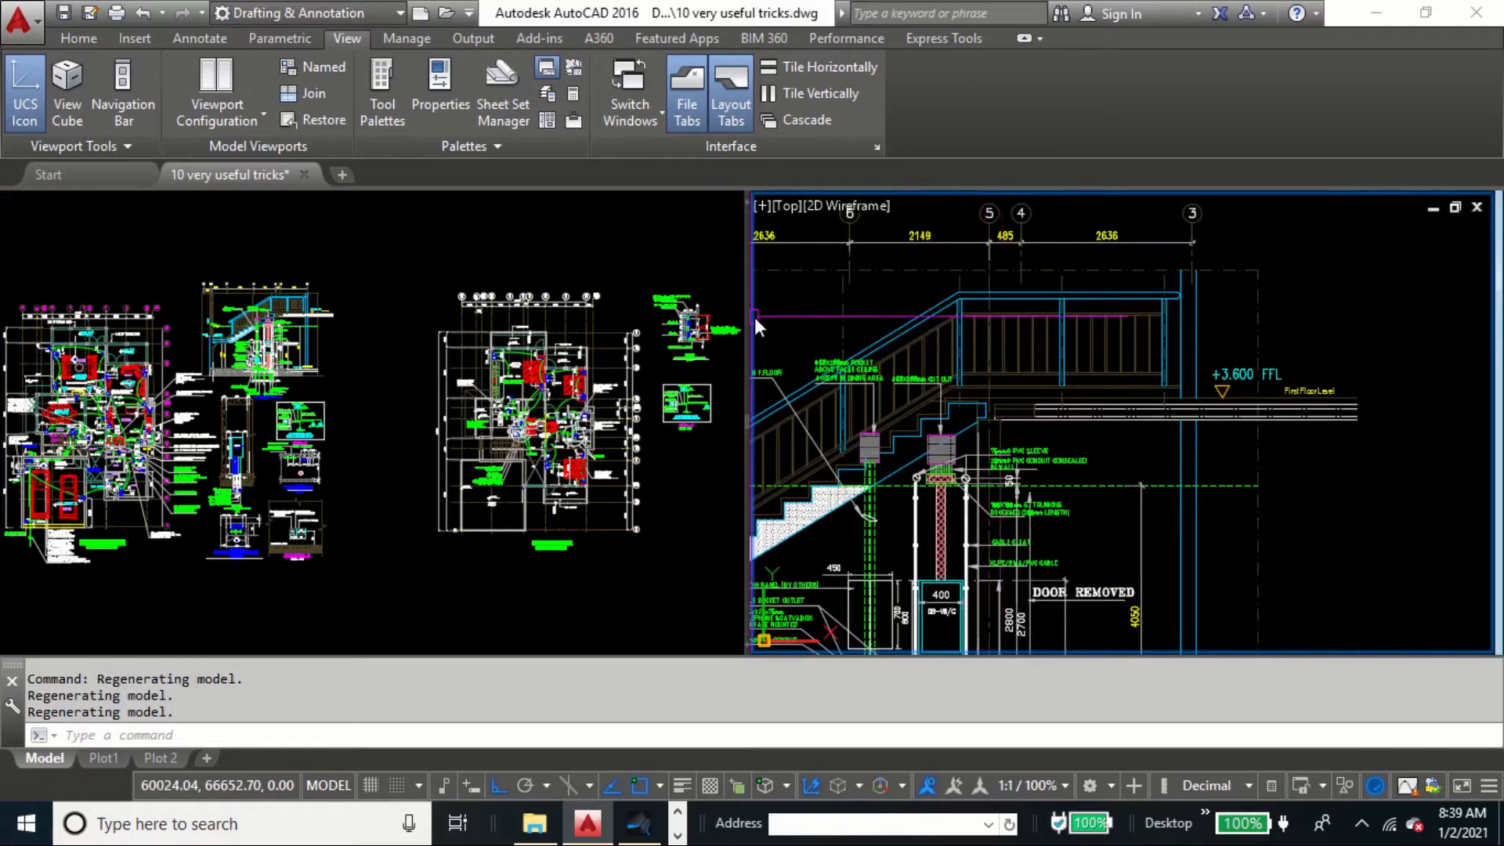
{"action": "scroll", "coordinate": [1052, 335], "scroll_direction": "down", "scroll_amount": 3}
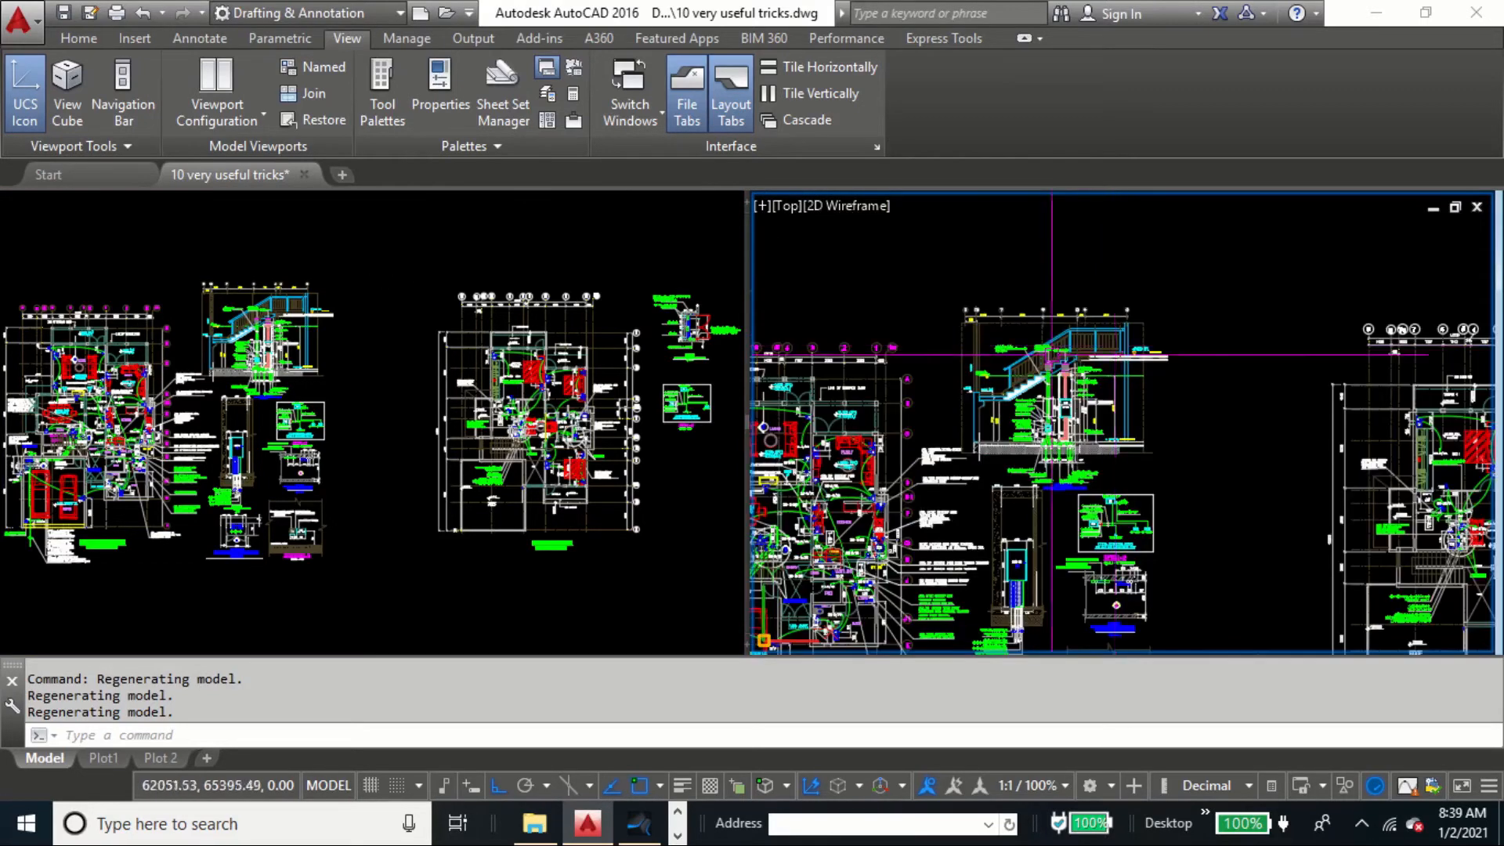
{"action": "scroll", "coordinate": [1091, 369], "scroll_direction": "up", "scroll_amount": 3}
{"action": "scroll", "coordinate": [1090, 371], "scroll_direction": "up", "scroll_amount": 1}
{"action": "scroll", "coordinate": [1100, 368], "scroll_direction": "down", "scroll_amount": 1}
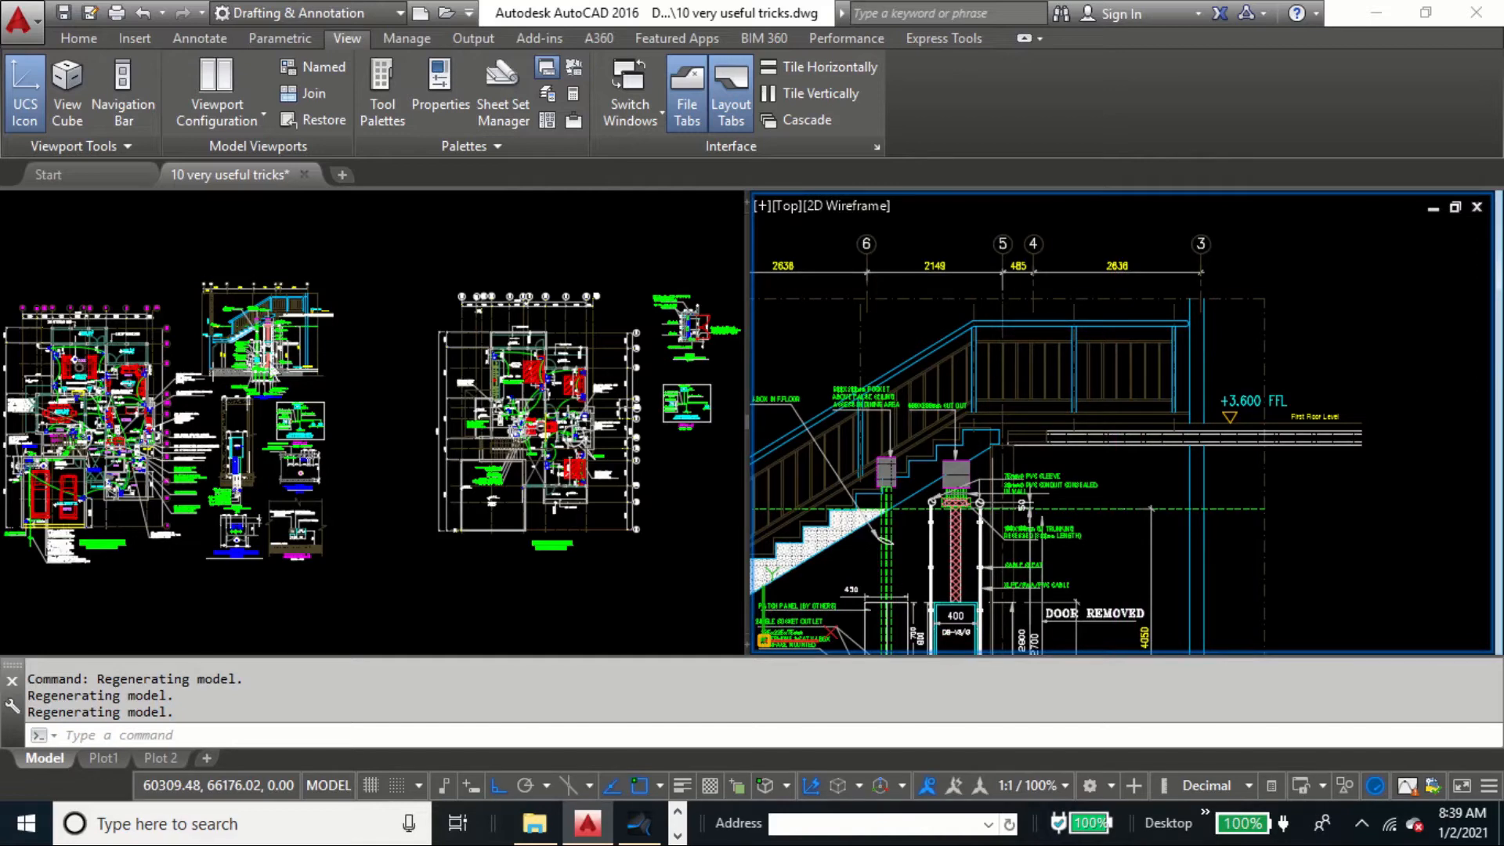
Activate the left-hand viewport, enlarge the floor plan, and switch back to the other viewport to check how the views behave
{"action": "left_click", "coordinate": [119, 349]}
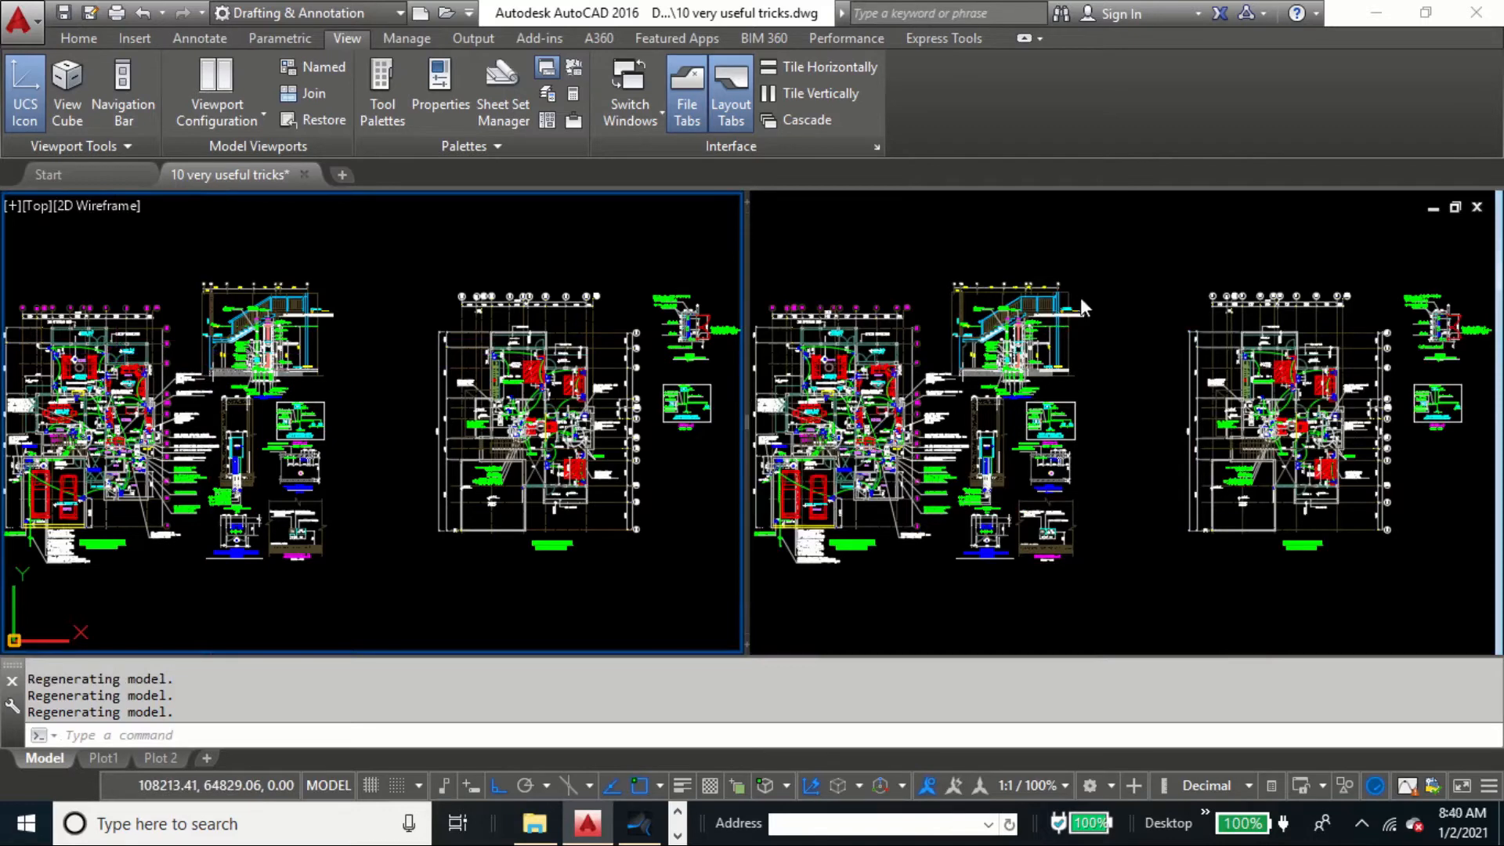
{"action": "scroll", "coordinate": [47, 410], "scroll_direction": "up", "scroll_amount": 3}
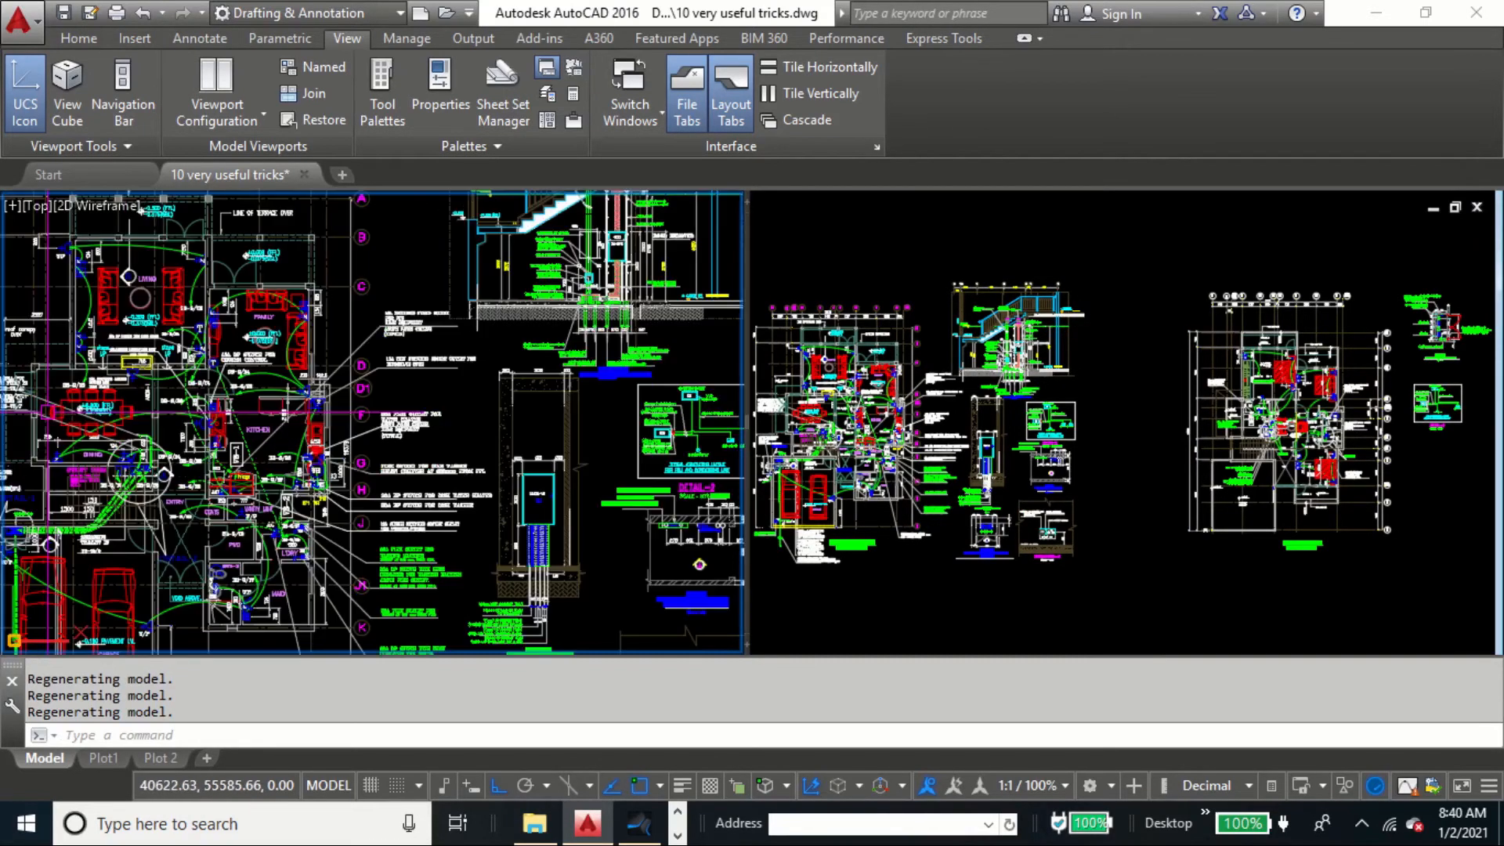
{"action": "scroll", "coordinate": [75, 383], "scroll_direction": "up", "scroll_amount": 2}
{"action": "middle_click_drag", "start_coordinate": [359, 464], "coordinate": [325, 551]}
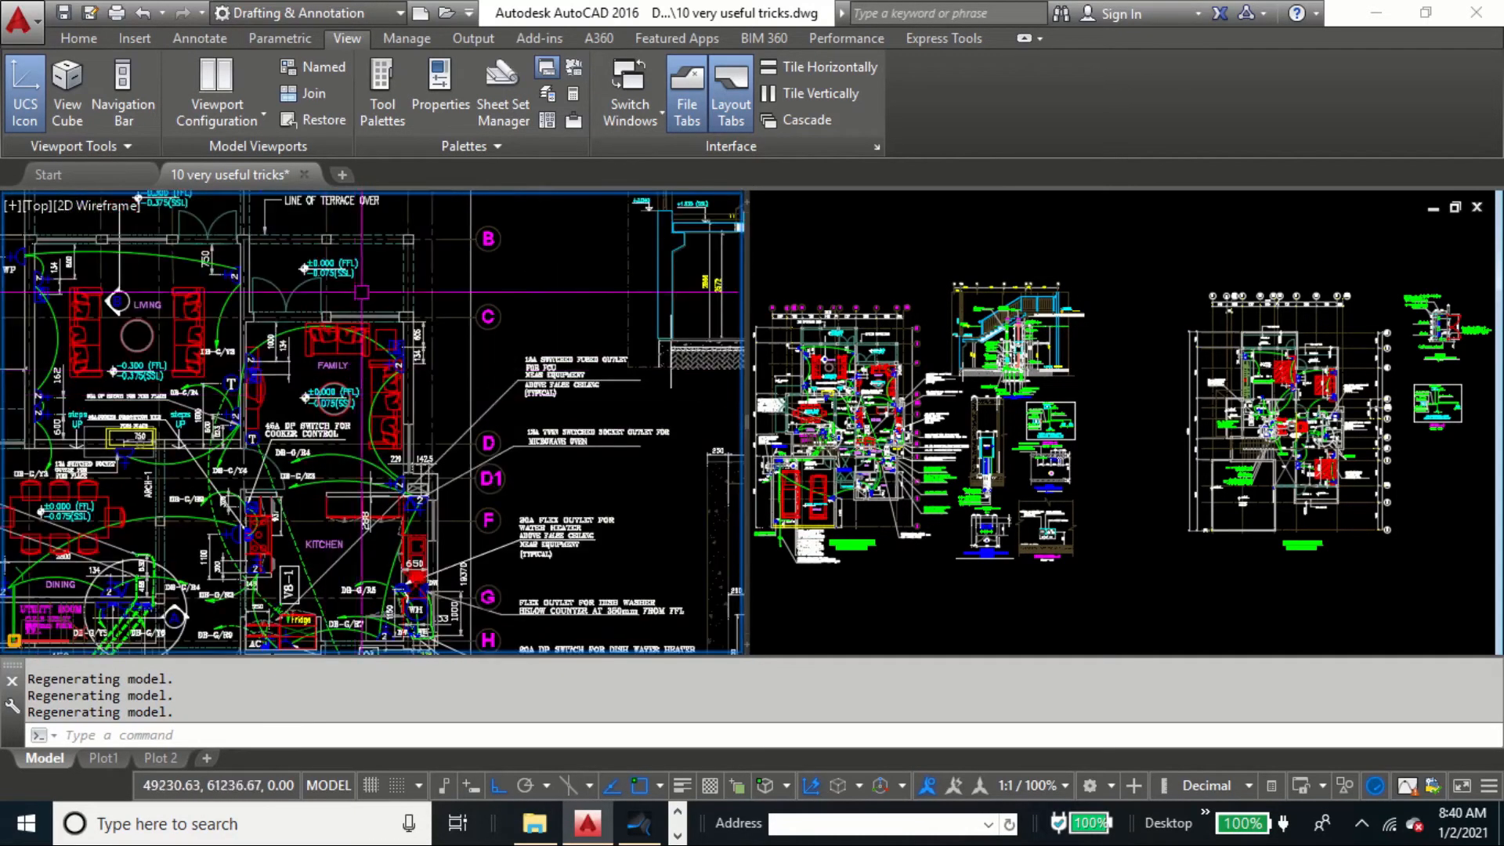
{"action": "left_click", "coordinate": [1050, 270]}
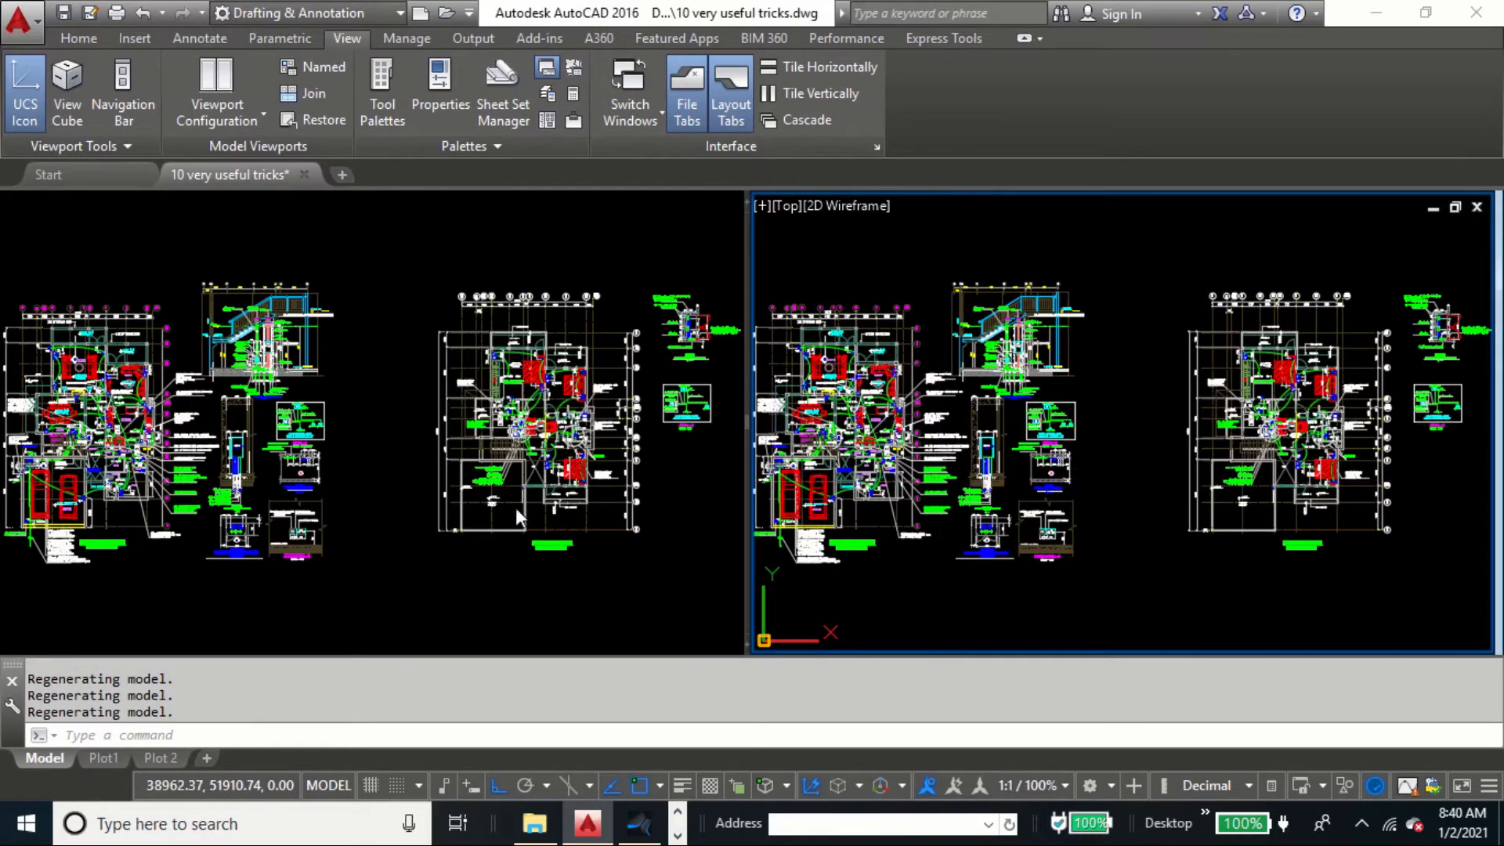
Set the UCSFOLLOW system variable to 0 for the left-hand model viewport
{"action": "left_click", "coordinate": [371, 535]}
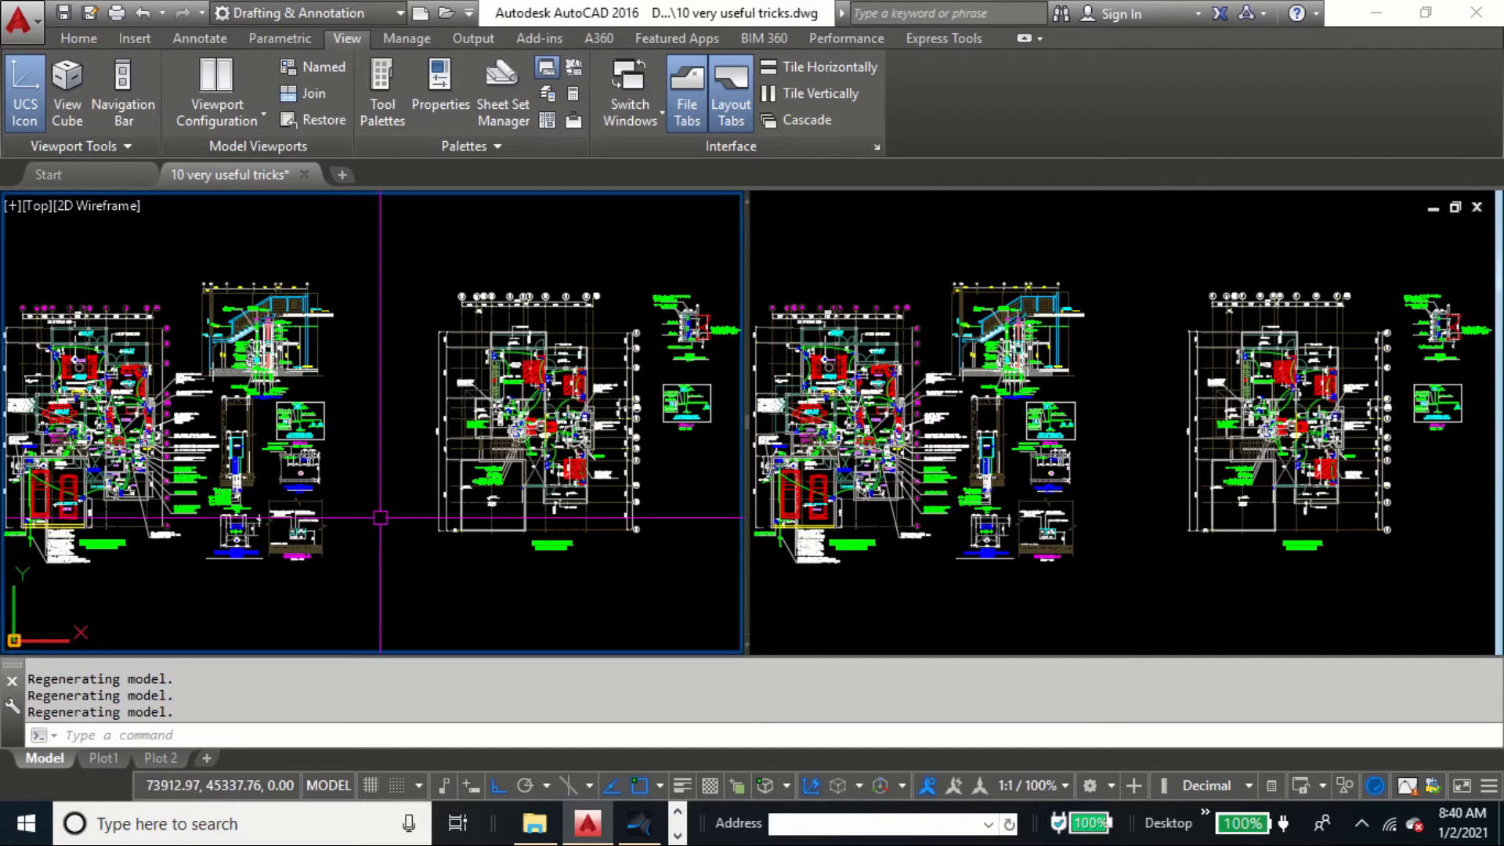
{"action": "type", "text": "ucsfollow"}
{"action": "key", "text": "Return"}
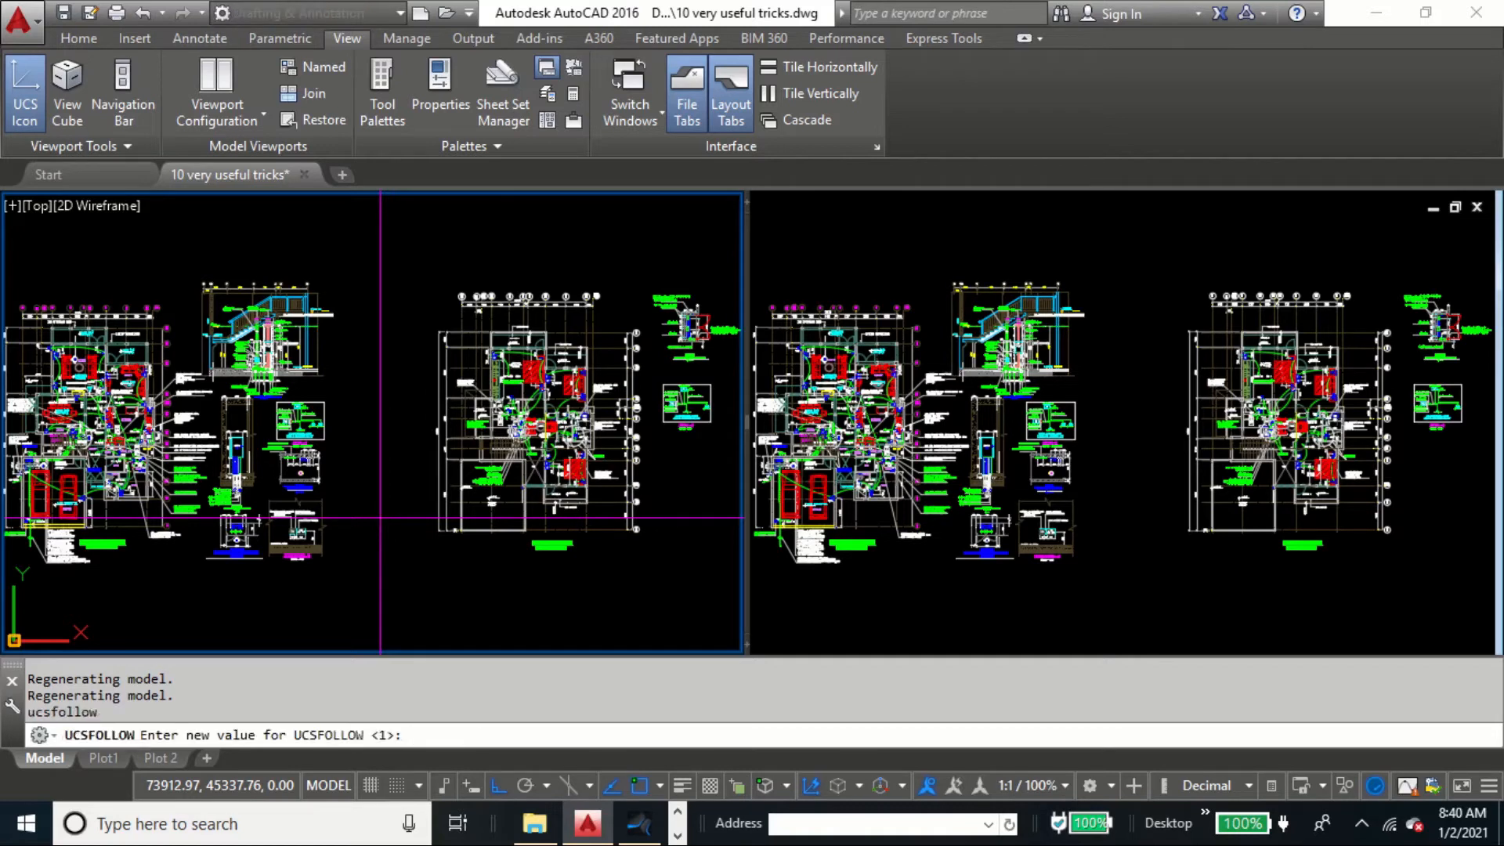
{"action": "type", "text": "0"}
{"action": "key", "text": "Return"}
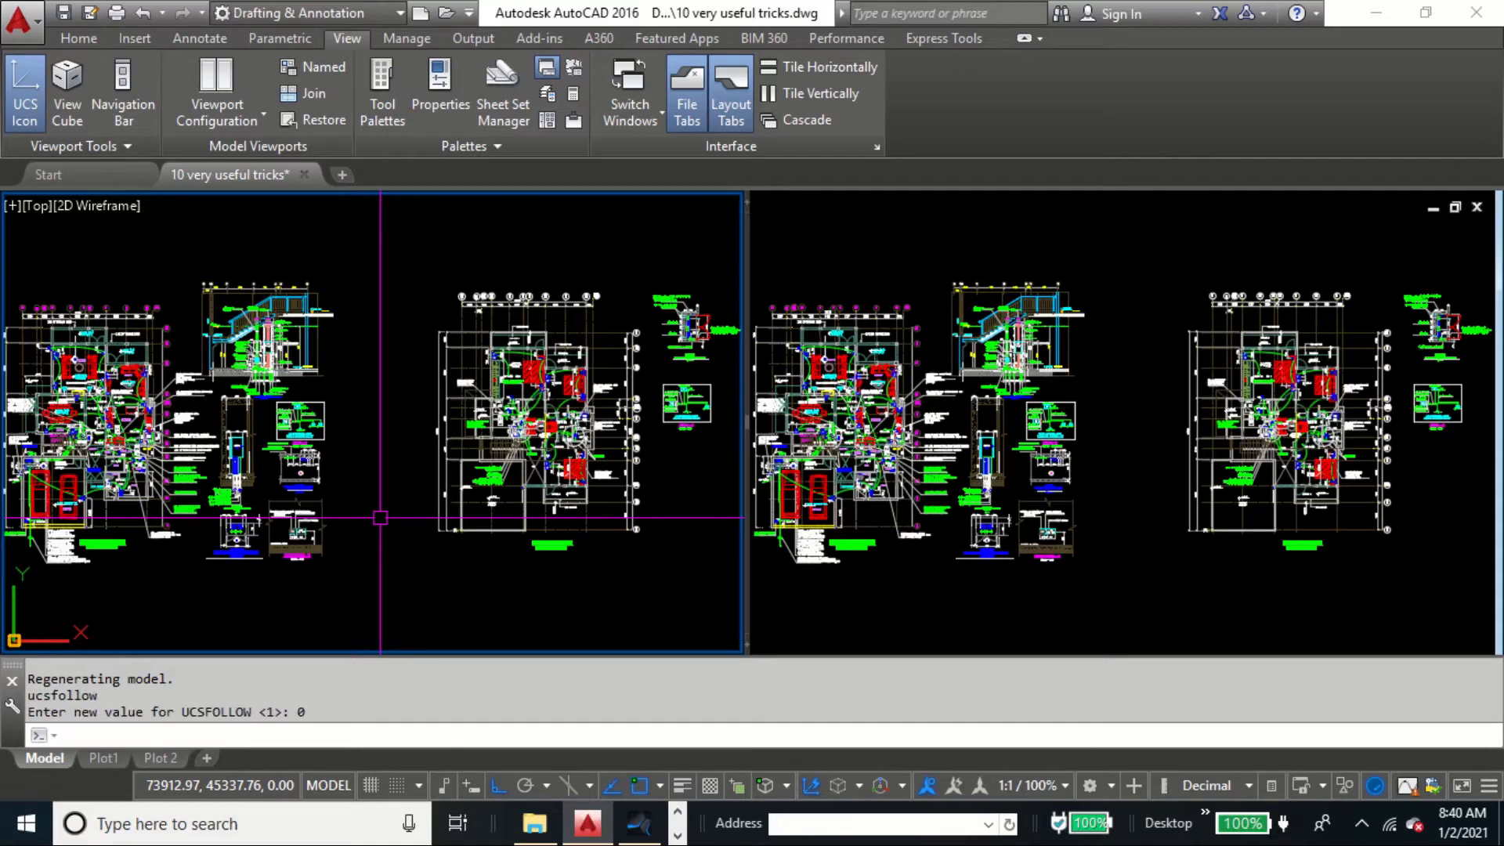
Set UCSFOLLOW to 0 for the right-hand model viewport as well
{"action": "left_click", "coordinate": [1140, 413]}
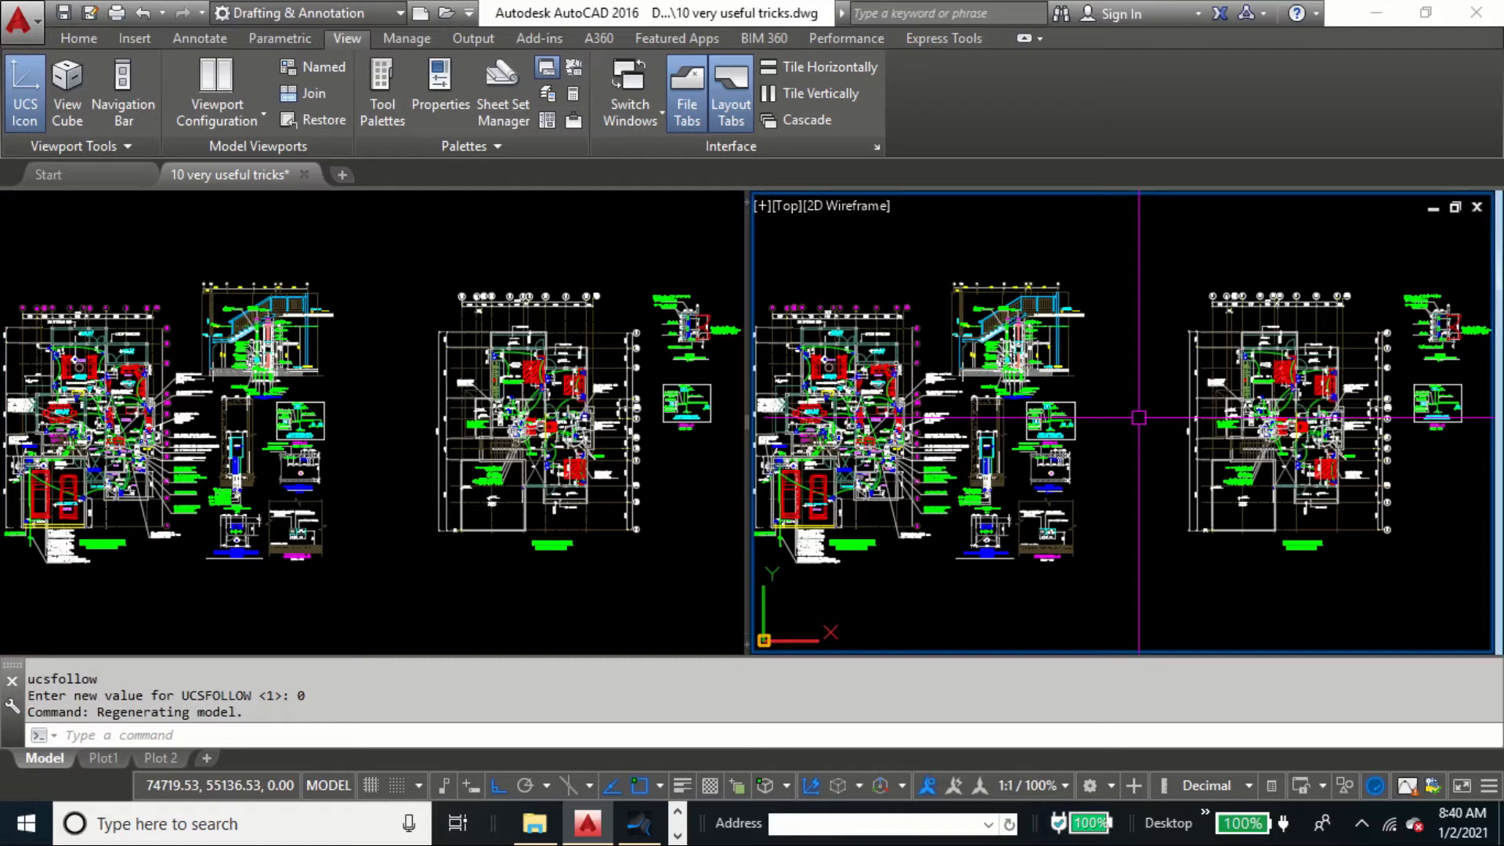
{"action": "type", "text": "ucsfollow"}
{"action": "key", "text": "Return"}
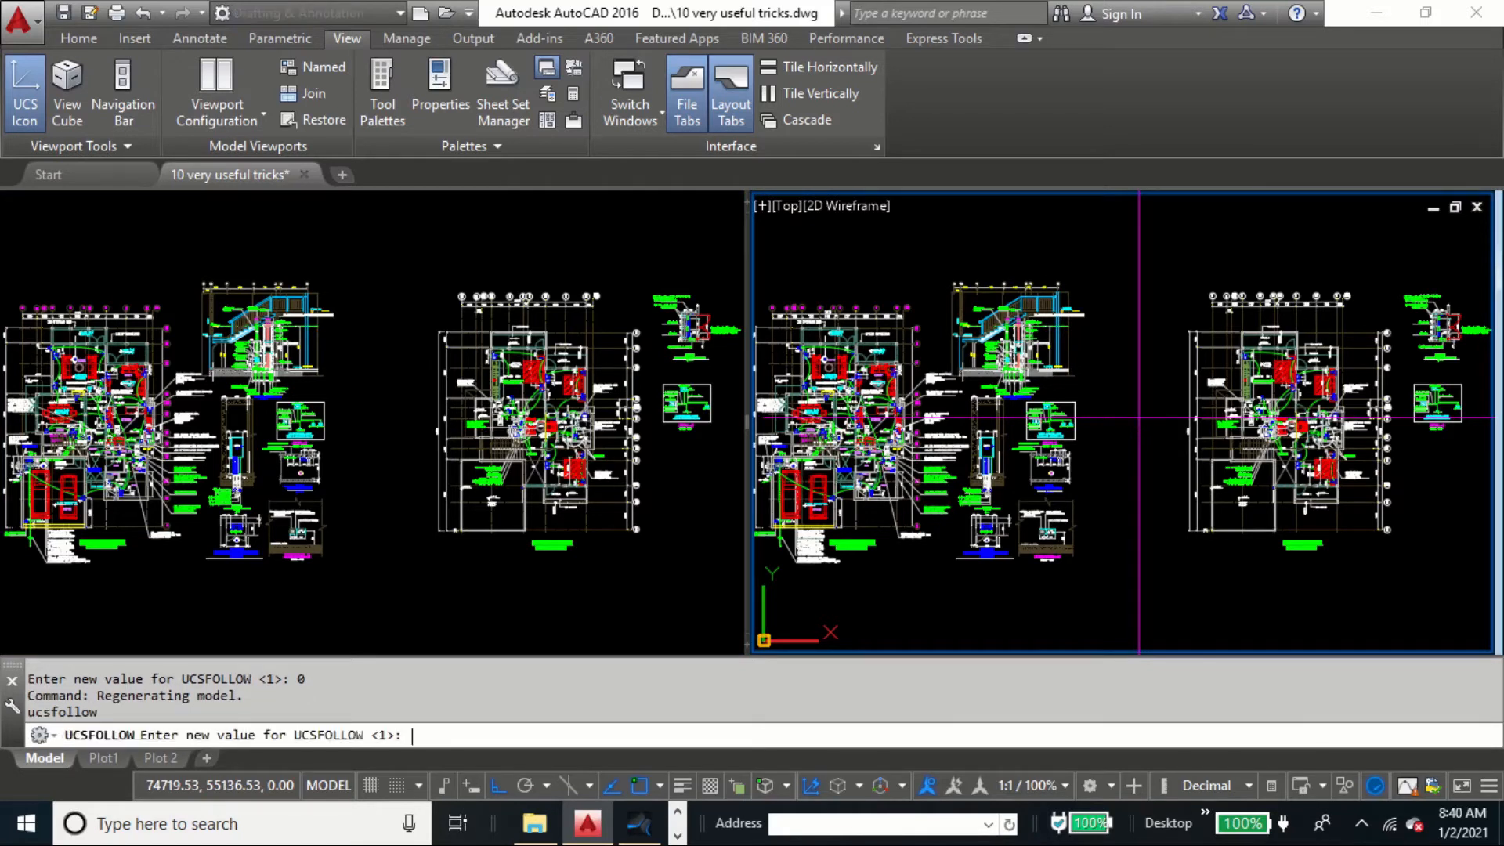
{"action": "key", "text": "Return"}
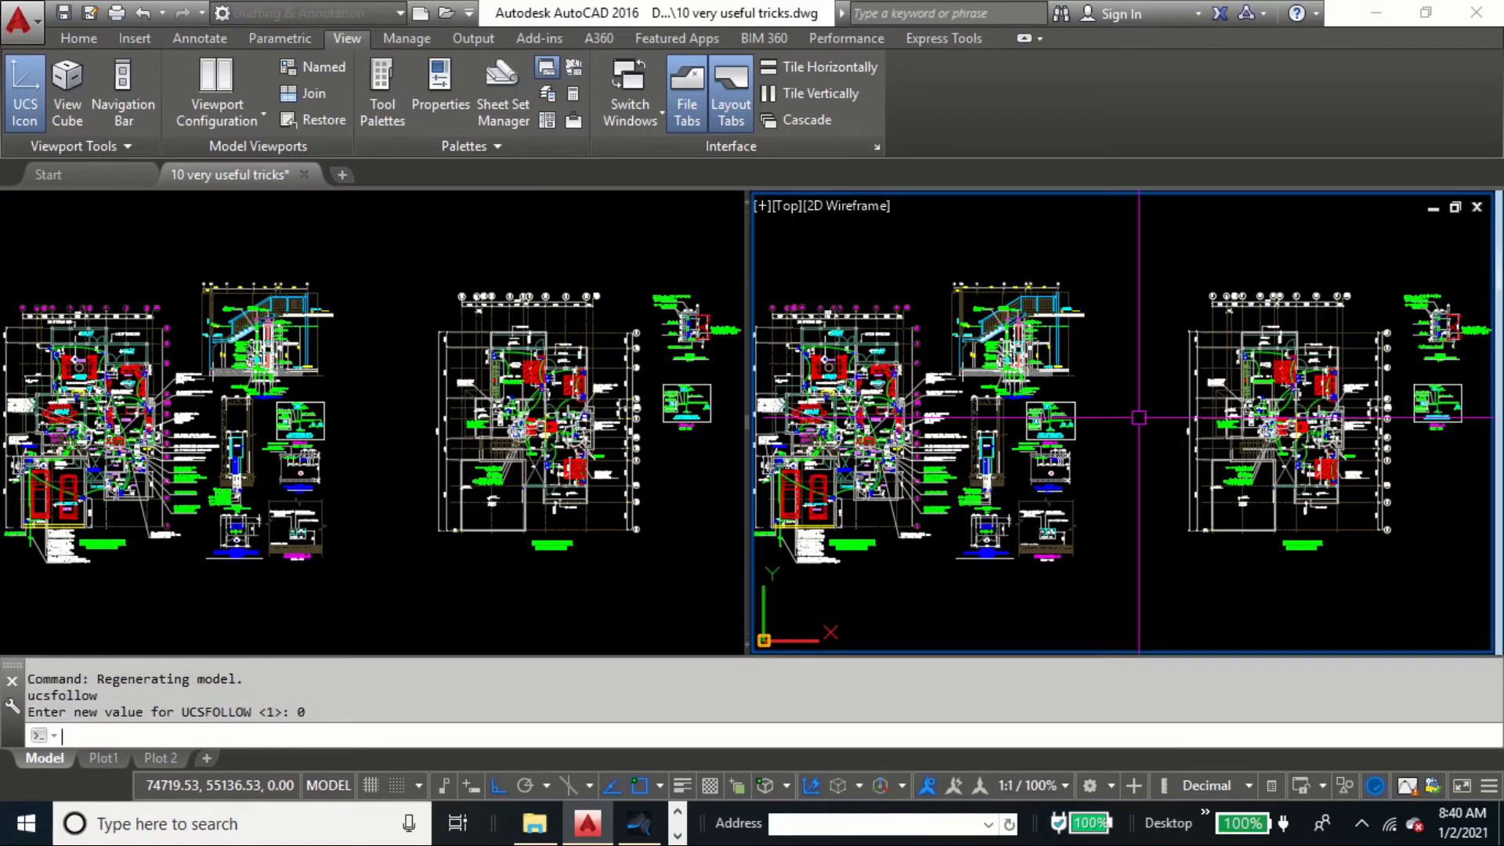
Enlarge the staircase elevation in one viewport and the family and kitchen area in the other, switching between them to check the views
{"action": "scroll", "coordinate": [1035, 308], "scroll_direction": "up", "scroll_amount": 5}
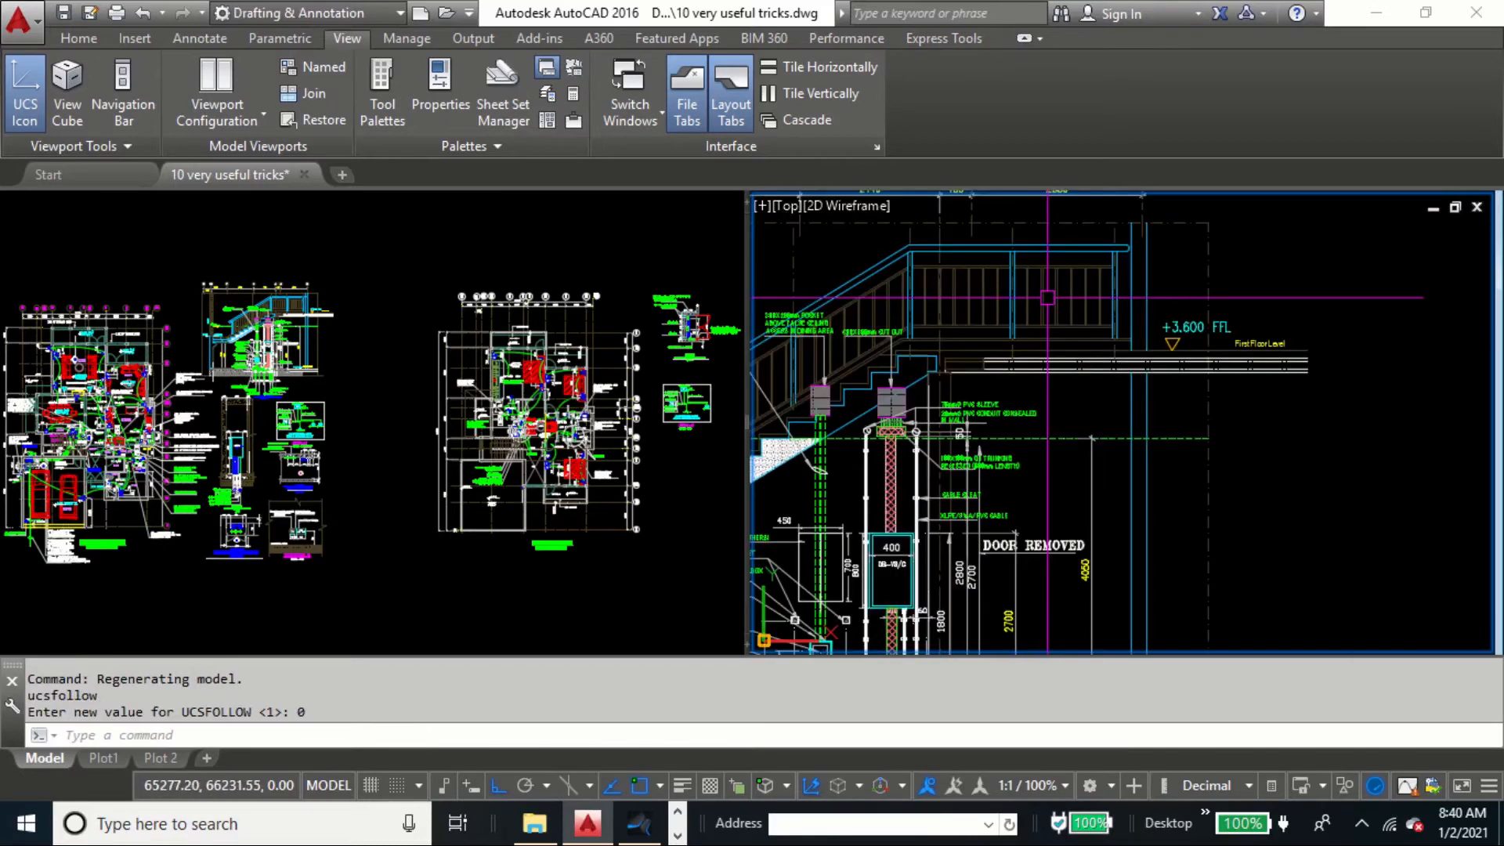
{"action": "left_click", "coordinate": [224, 327]}
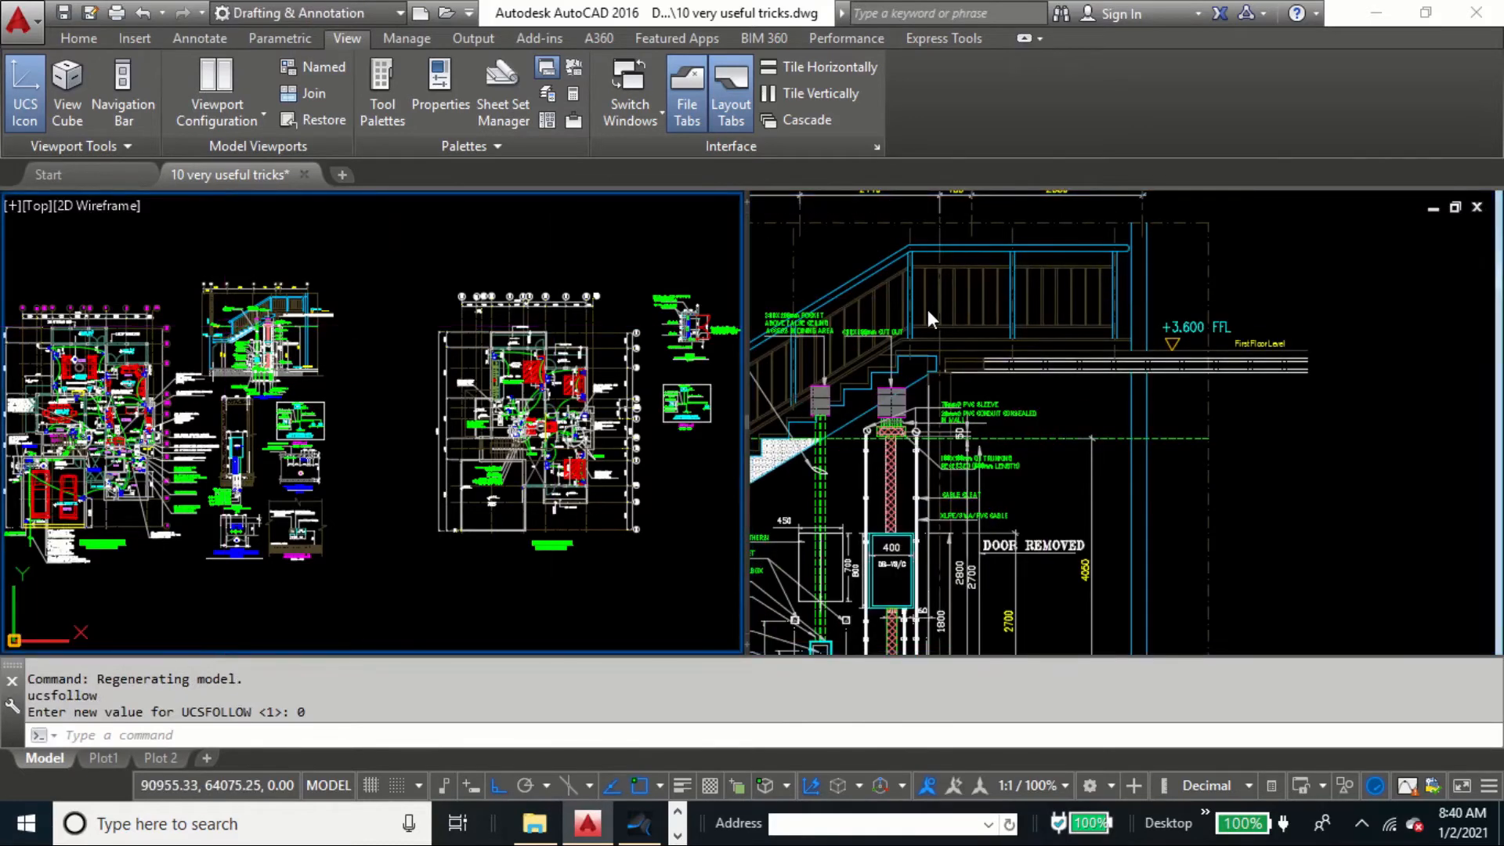
{"action": "left_click", "coordinate": [185, 286]}
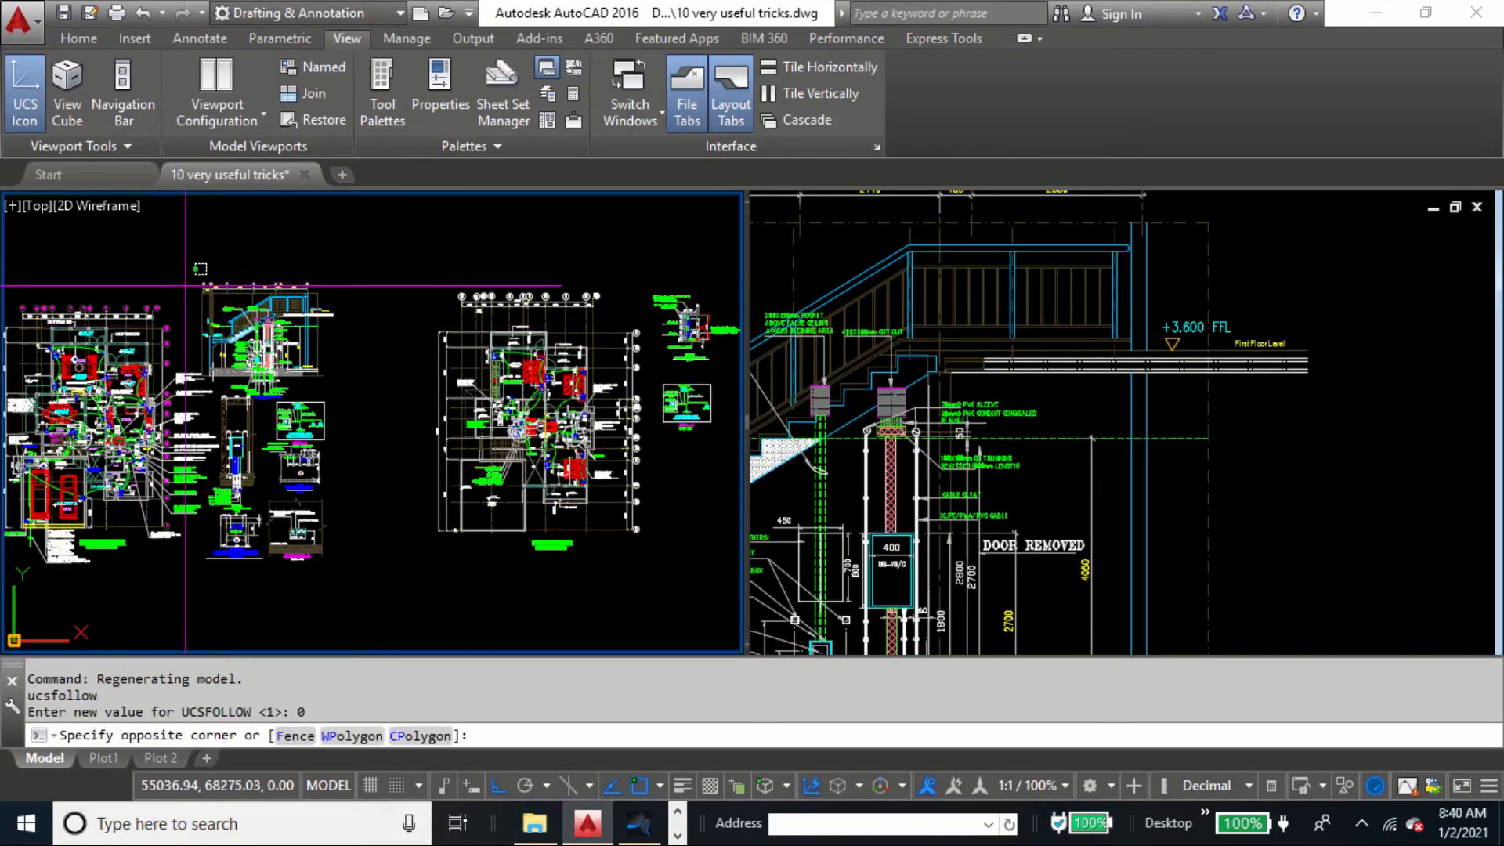
{"action": "key", "text": "Escape"}
{"action": "scroll", "coordinate": [157, 415], "scroll_direction": "up", "scroll_amount": 8}
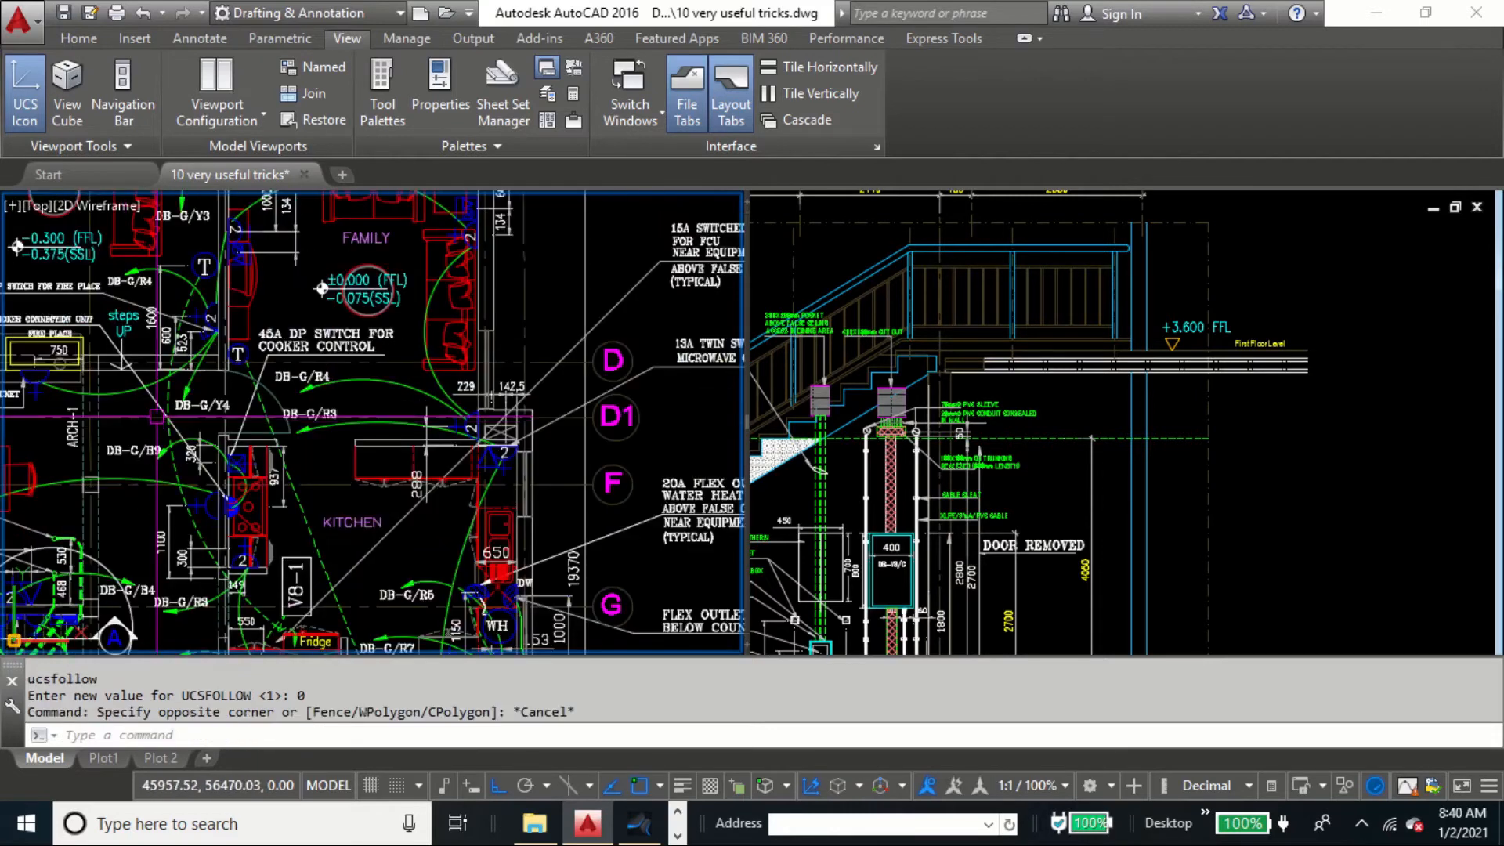
{"action": "middle_click_drag", "start_coordinate": [157, 417], "coordinate": [172, 546]}
{"action": "left_click", "coordinate": [1294, 339]}
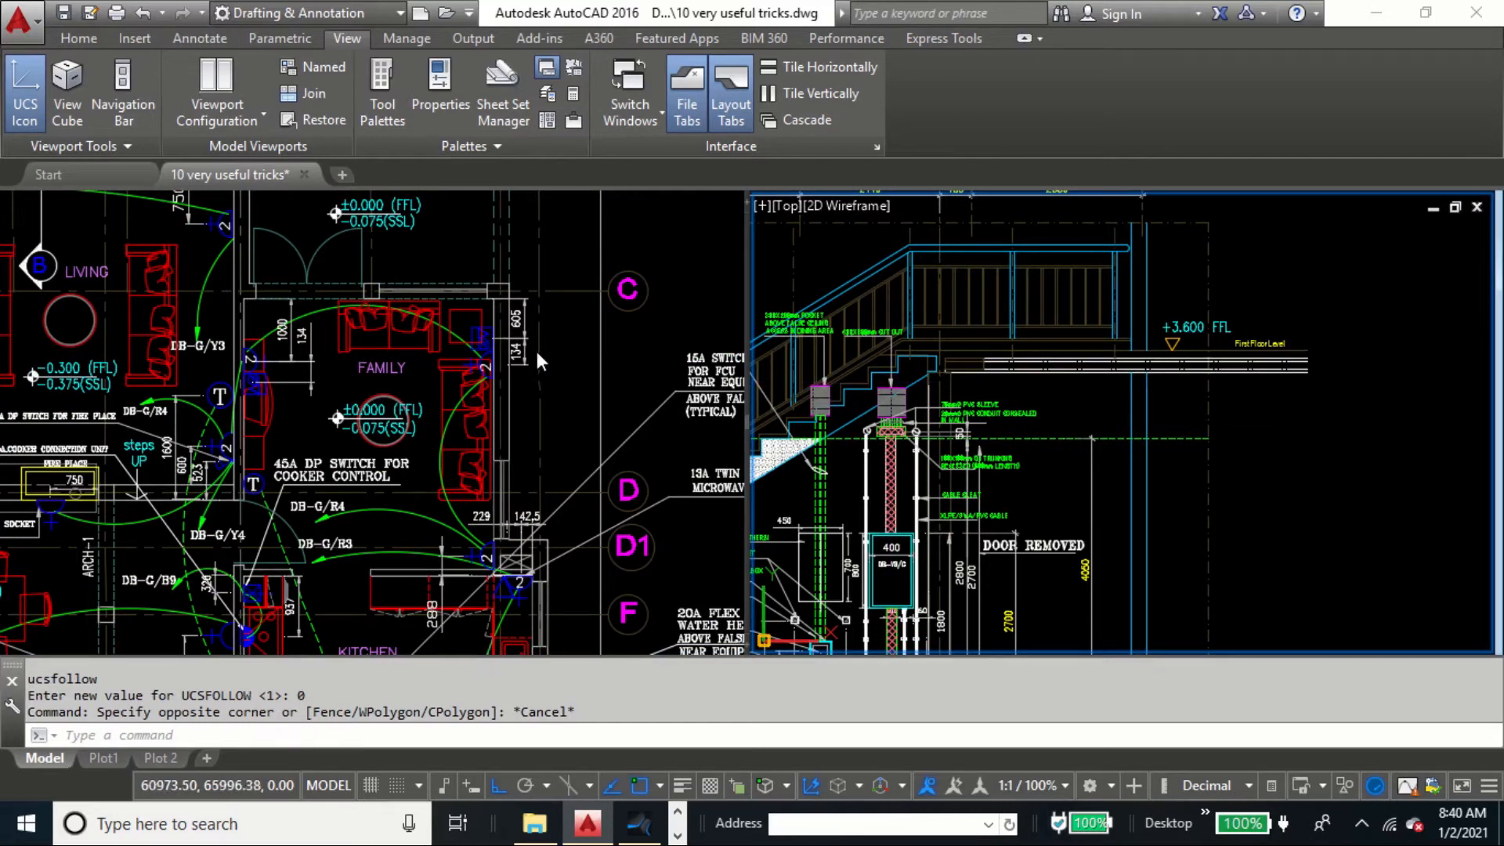
{"action": "left_click", "coordinate": [646, 251]}
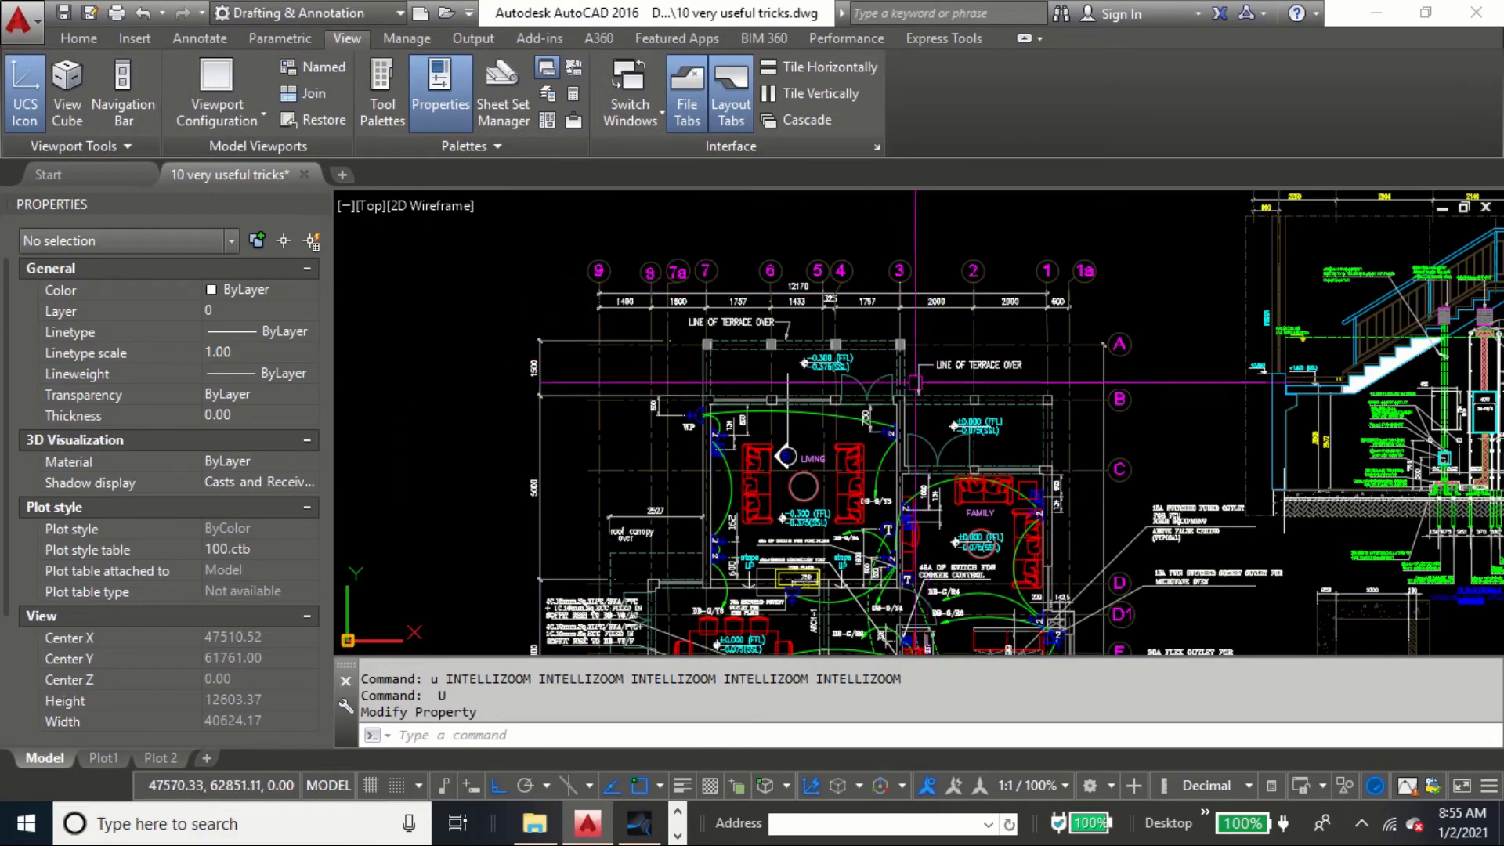
{"action": "scroll", "coordinate": [683, 356], "scroll_direction": "down", "scroll_amount": 4}
{"action": "scroll", "coordinate": [683, 356], "scroll_direction": "up", "scroll_amount": 3}
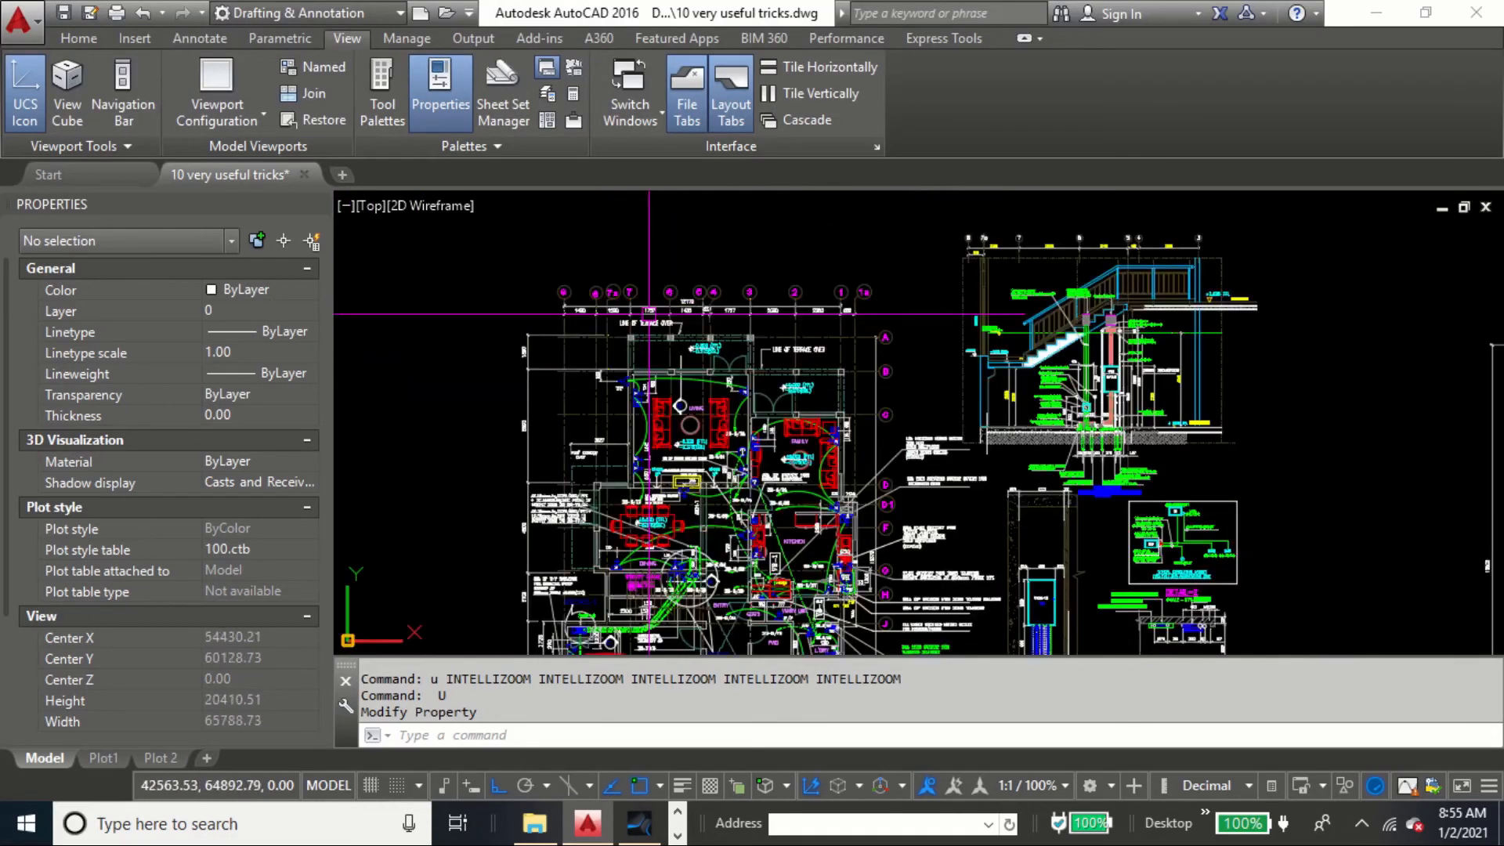
{"action": "left_click", "coordinate": [899, 263]}
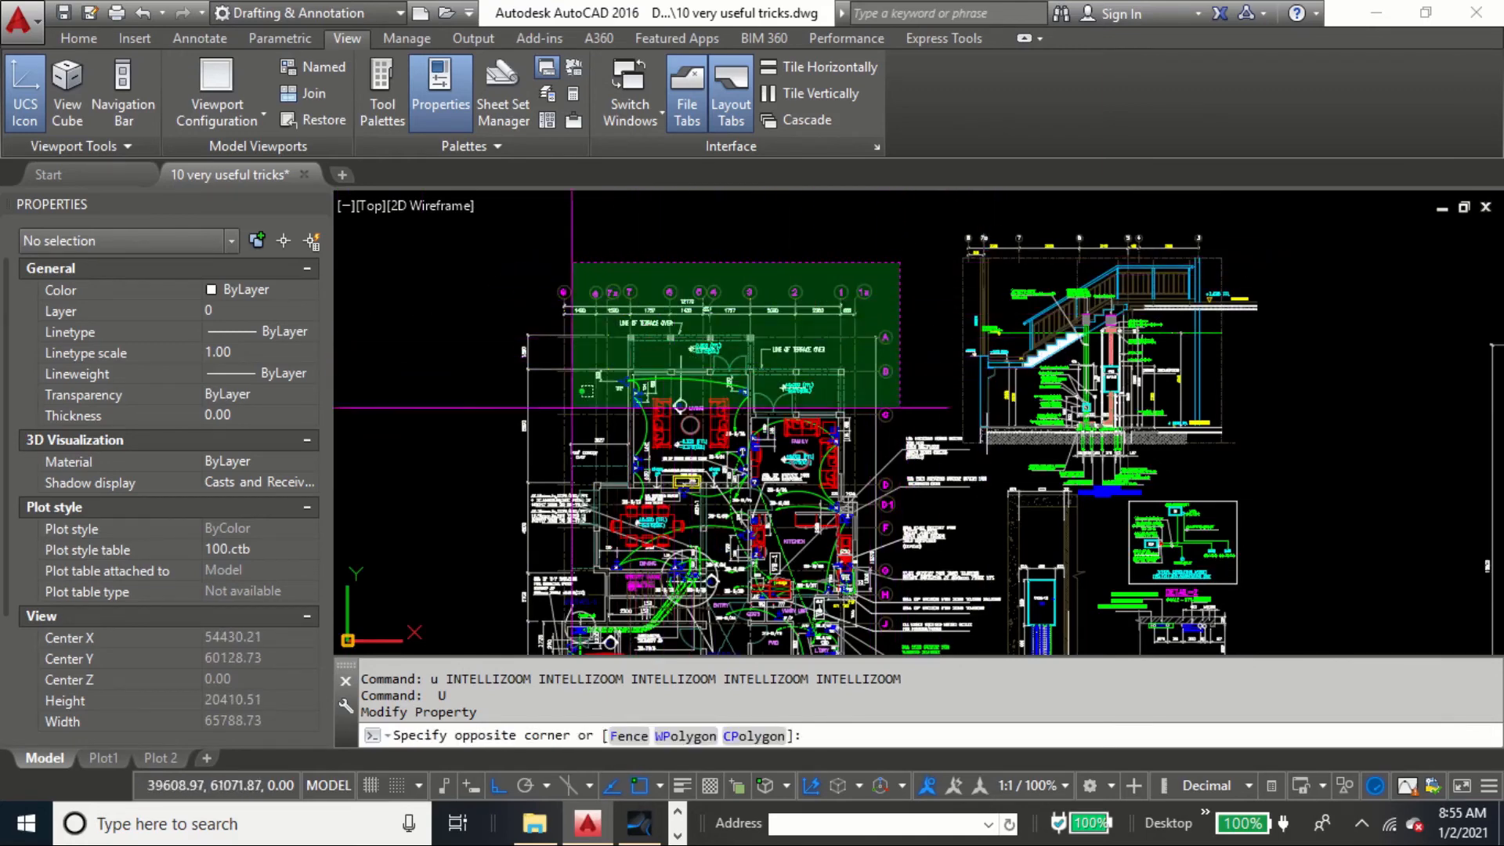
{"action": "left_click", "coordinate": [486, 473]}
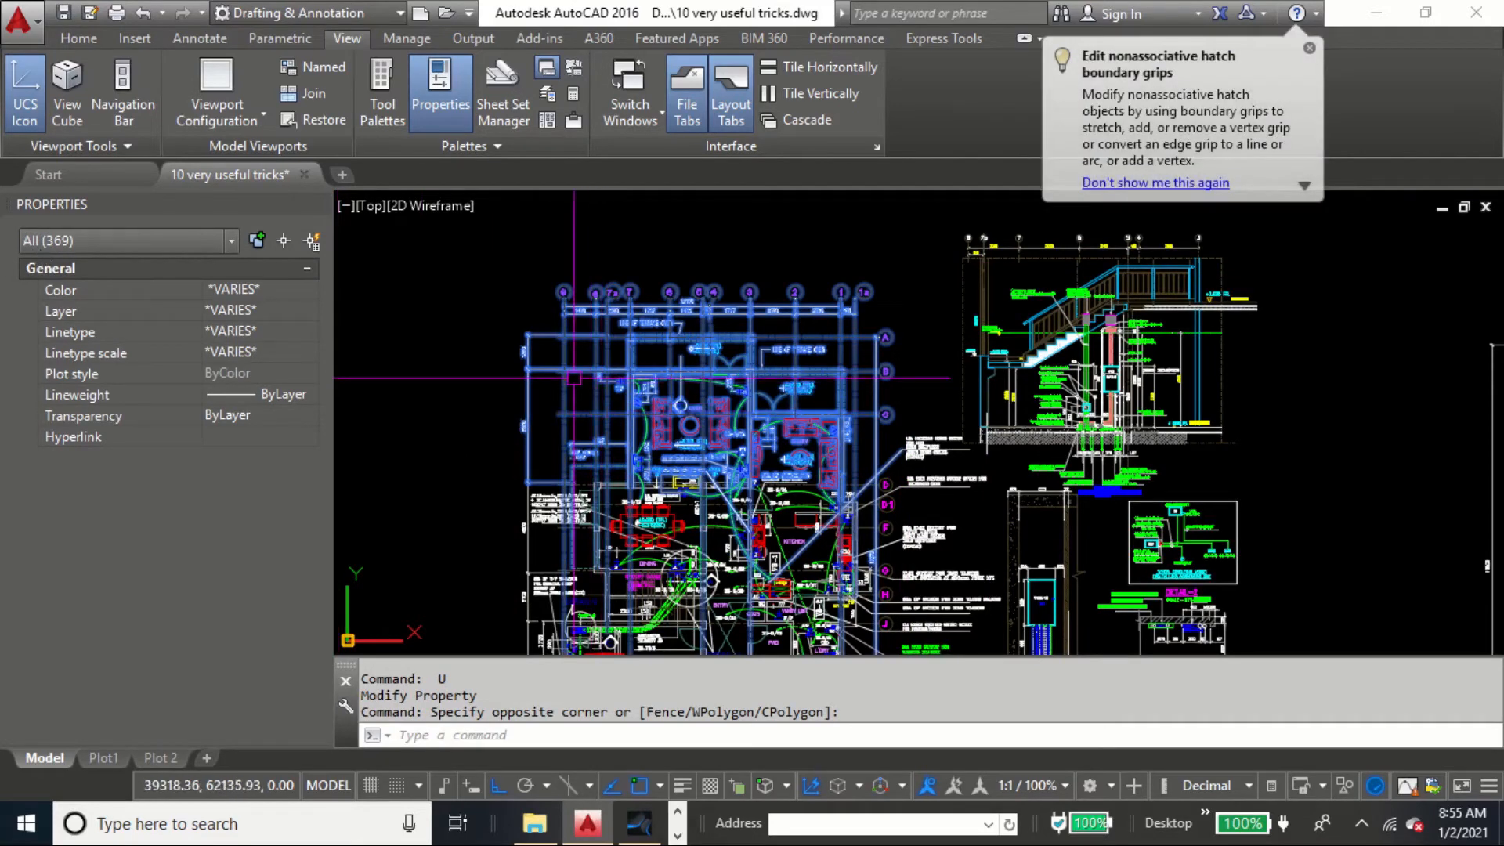
{"action": "key", "text": "Escape"}
{"action": "key", "text": "Escape"}
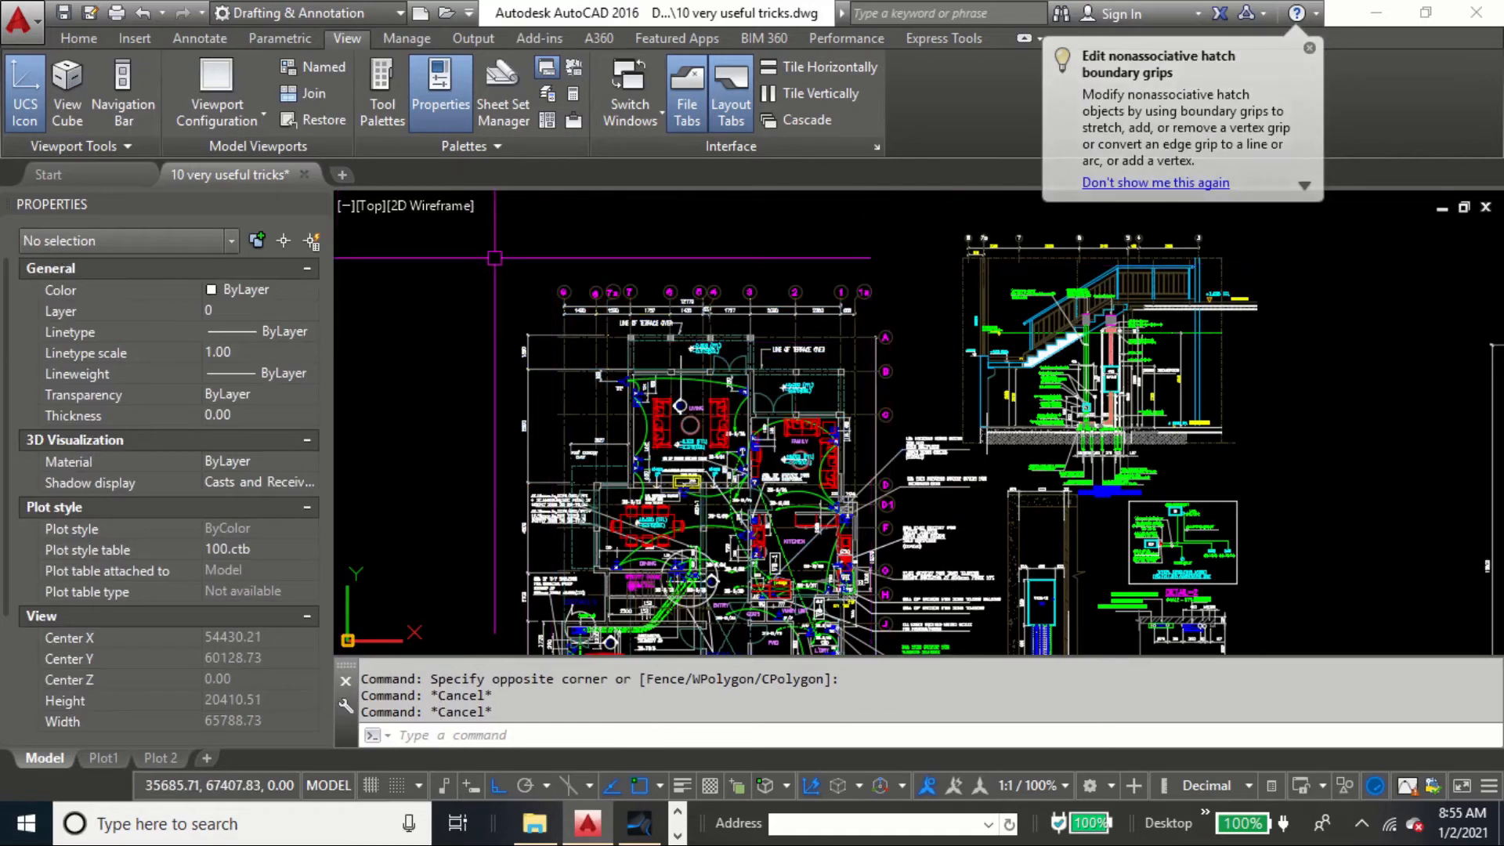
Select the upper part of the floor plan with its grid and dimensions, and review the object types contained in the selection
{"action": "left_click", "coordinate": [913, 268]}
{"action": "left_click", "coordinate": [490, 487]}
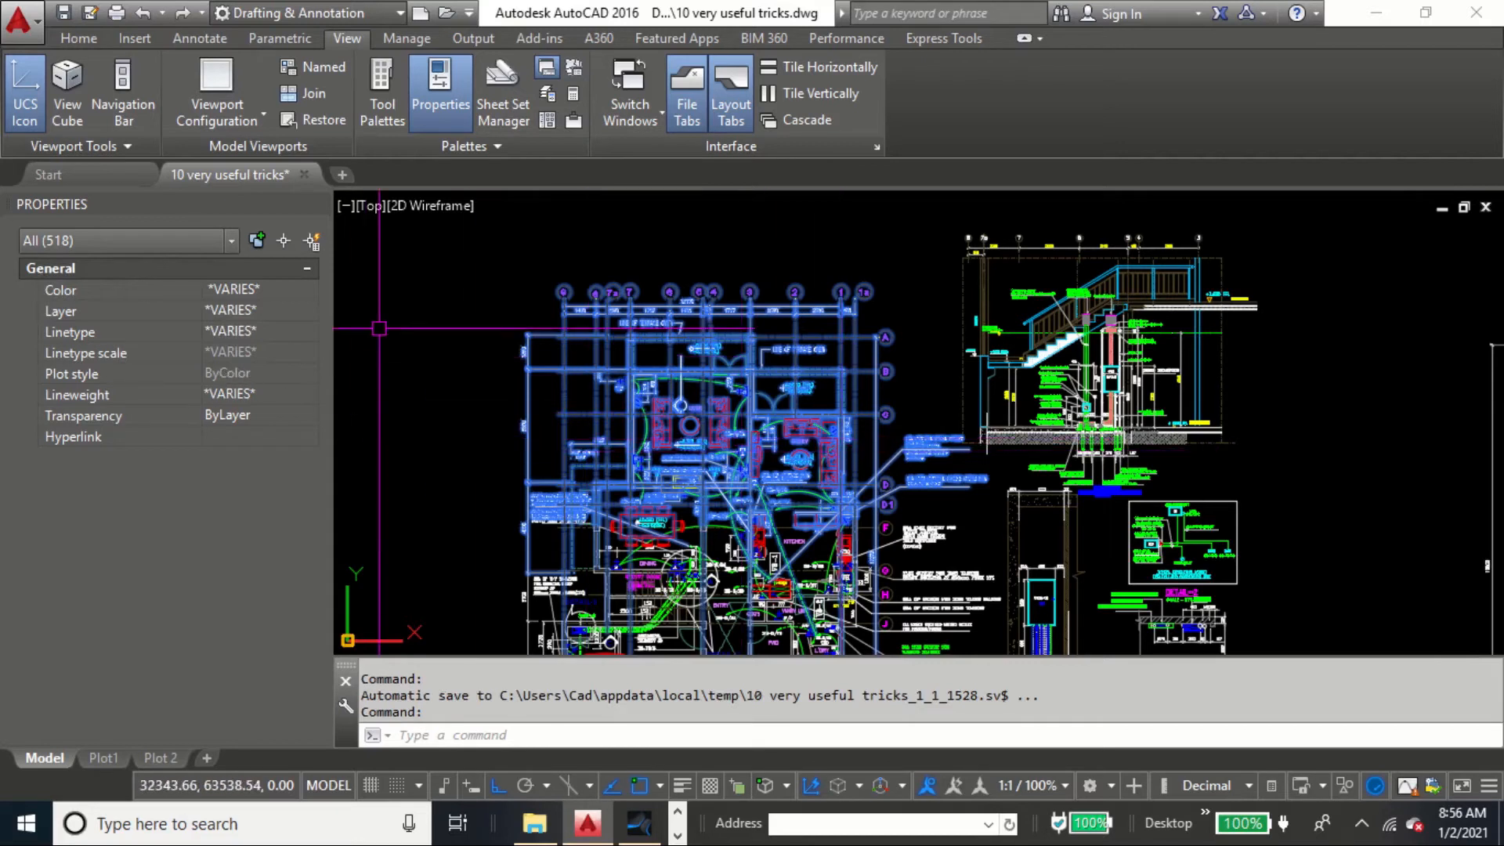
{"action": "left_click", "coordinate": [230, 242]}
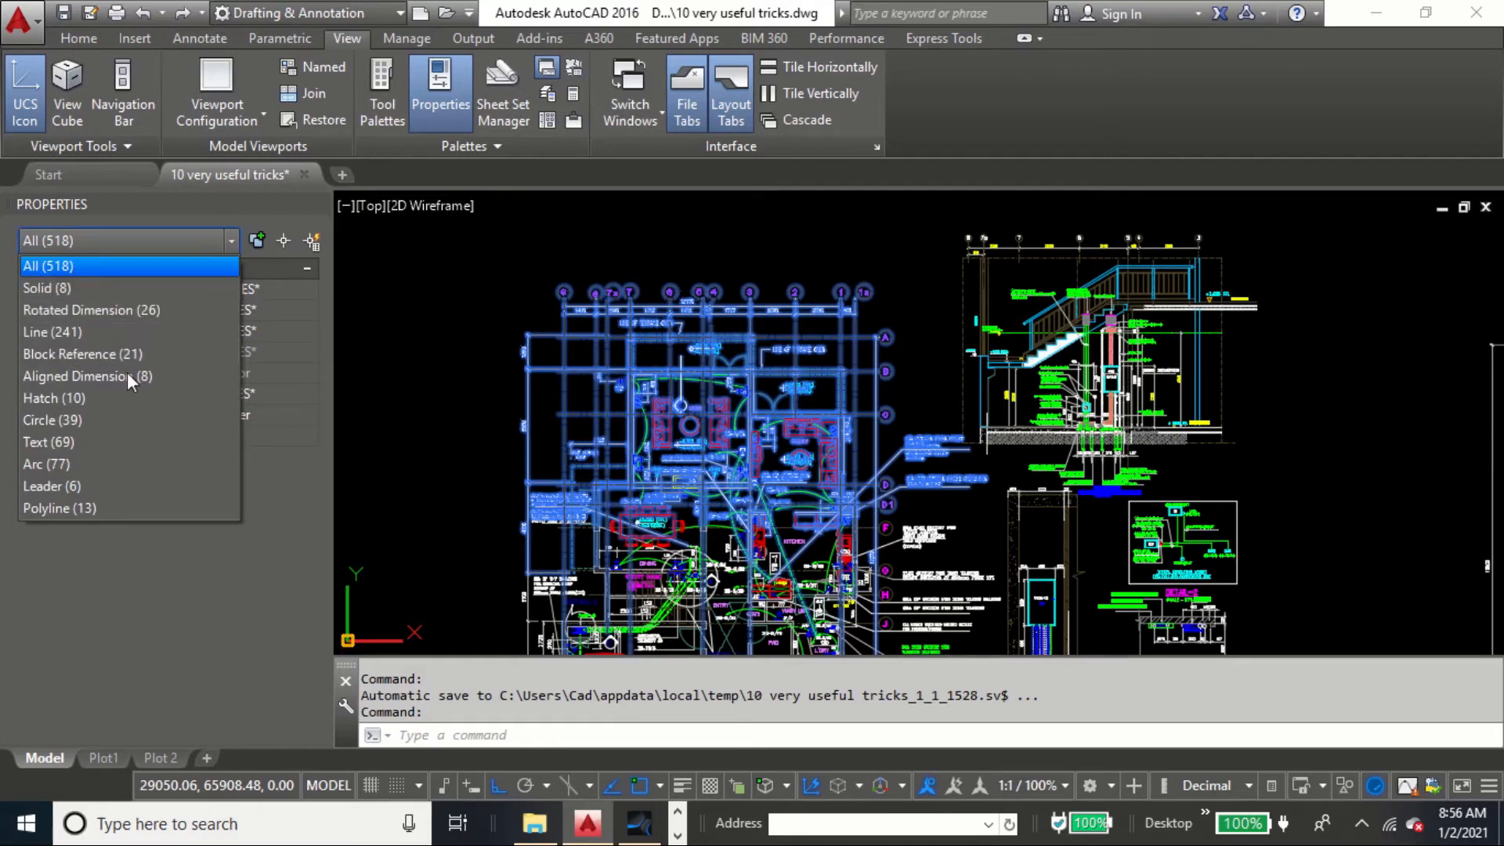
{"action": "left_click", "coordinate": [571, 267]}
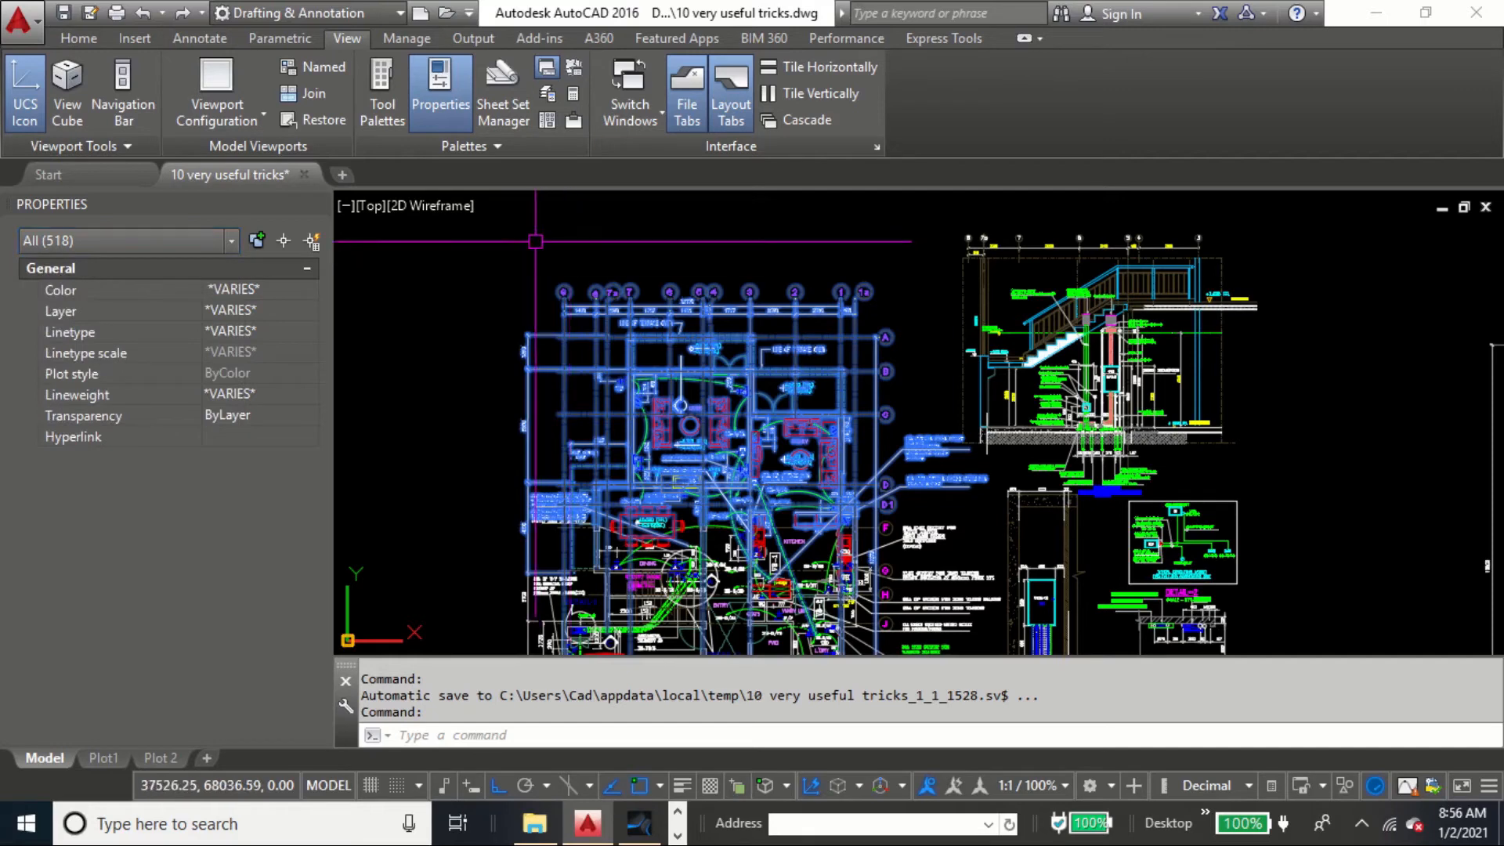
{"action": "scroll", "coordinate": [535, 241], "scroll_direction": "up", "scroll_amount": 5}
{"action": "scroll", "coordinate": [486, 423], "scroll_direction": "down", "scroll_amount": 1}
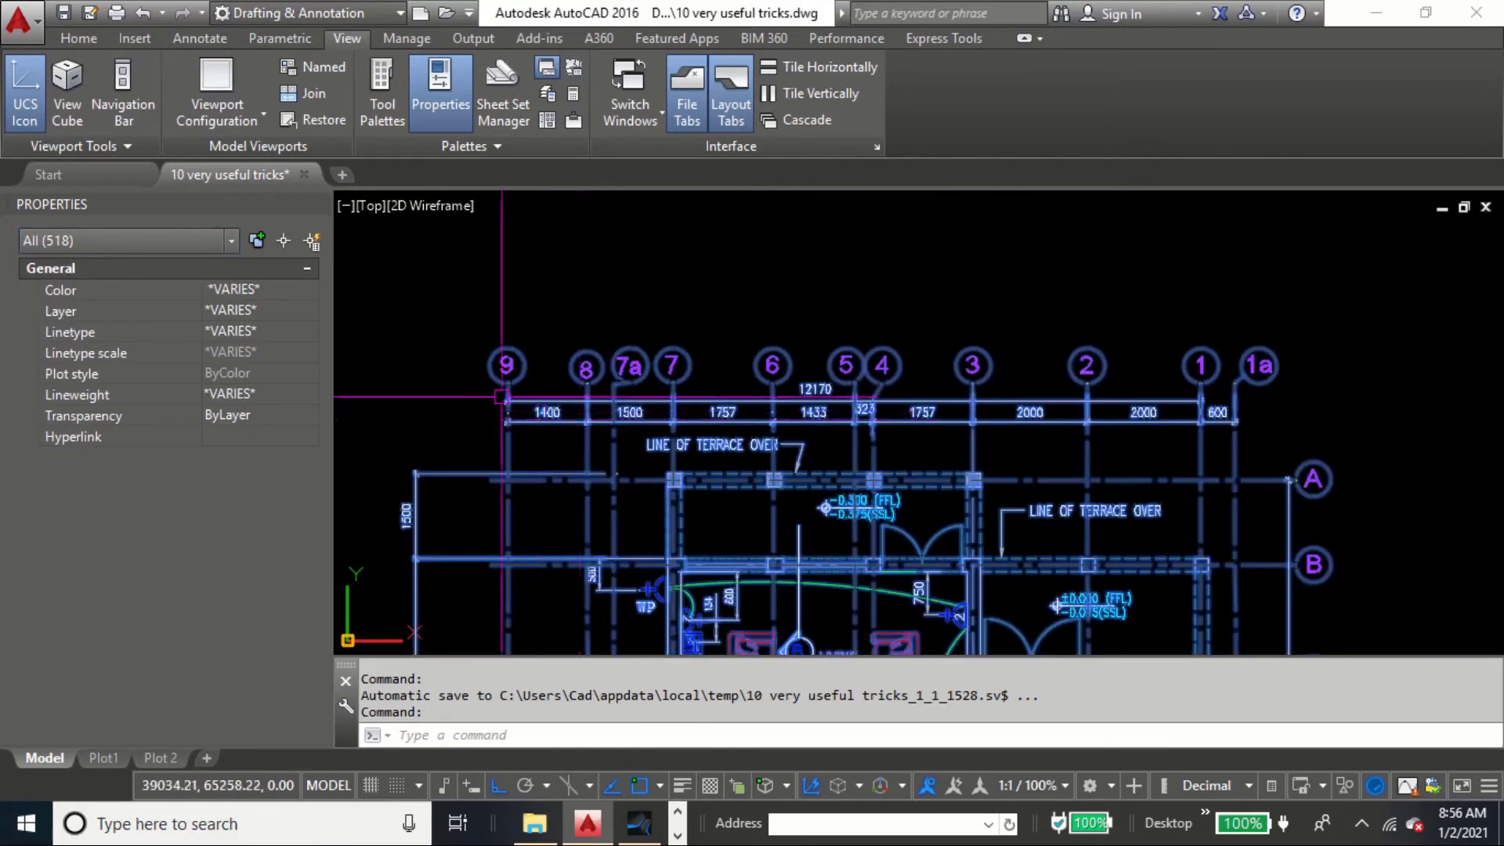
{"action": "scroll", "coordinate": [491, 405], "scroll_direction": "up", "scroll_amount": 1}
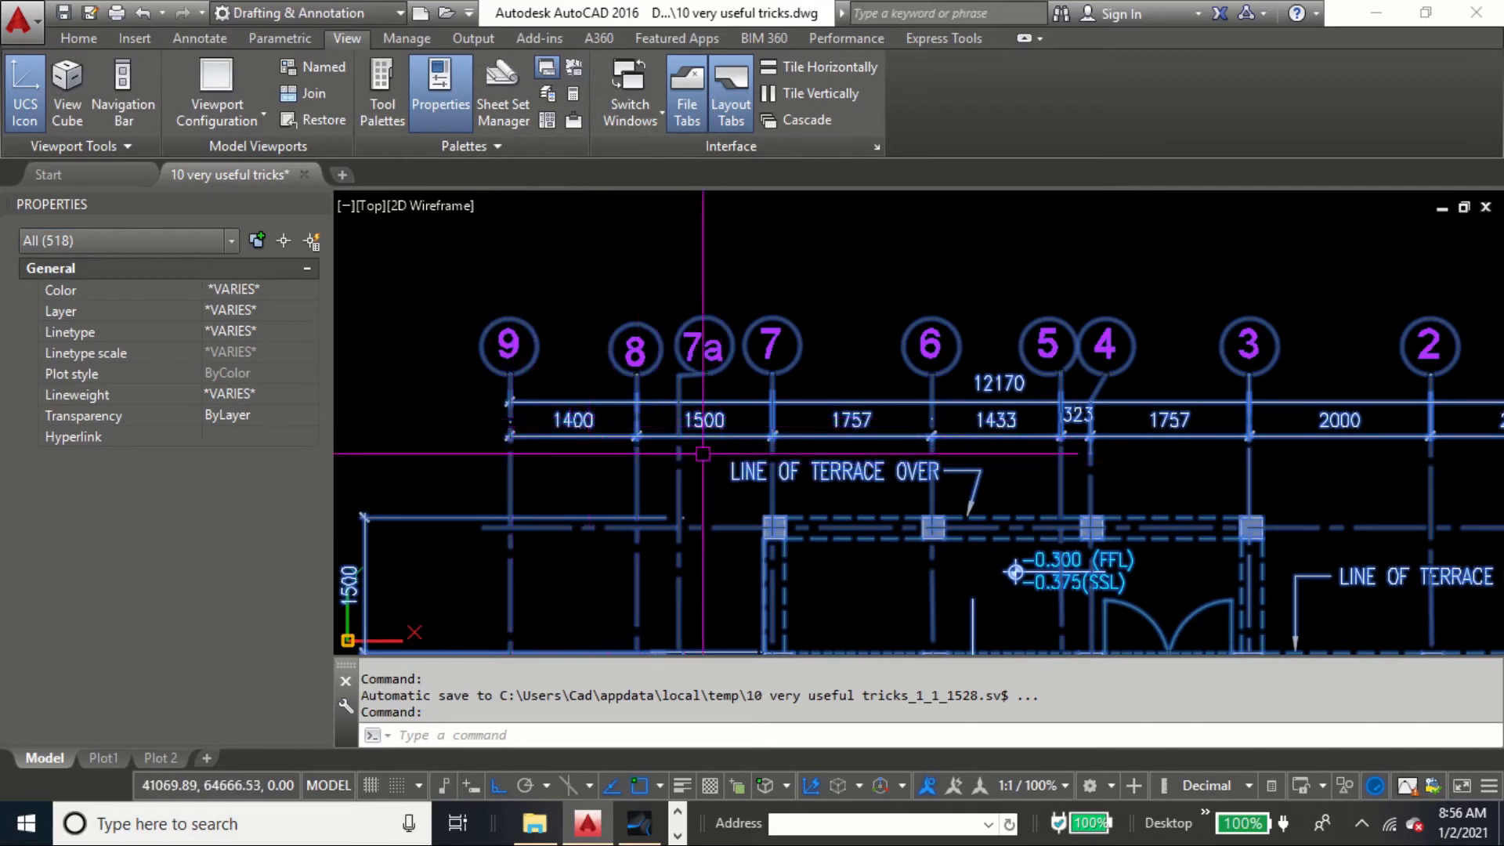
{"action": "scroll", "coordinate": [590, 359], "scroll_direction": "down", "scroll_amount": 2}
{"action": "key", "text": "Escape"}
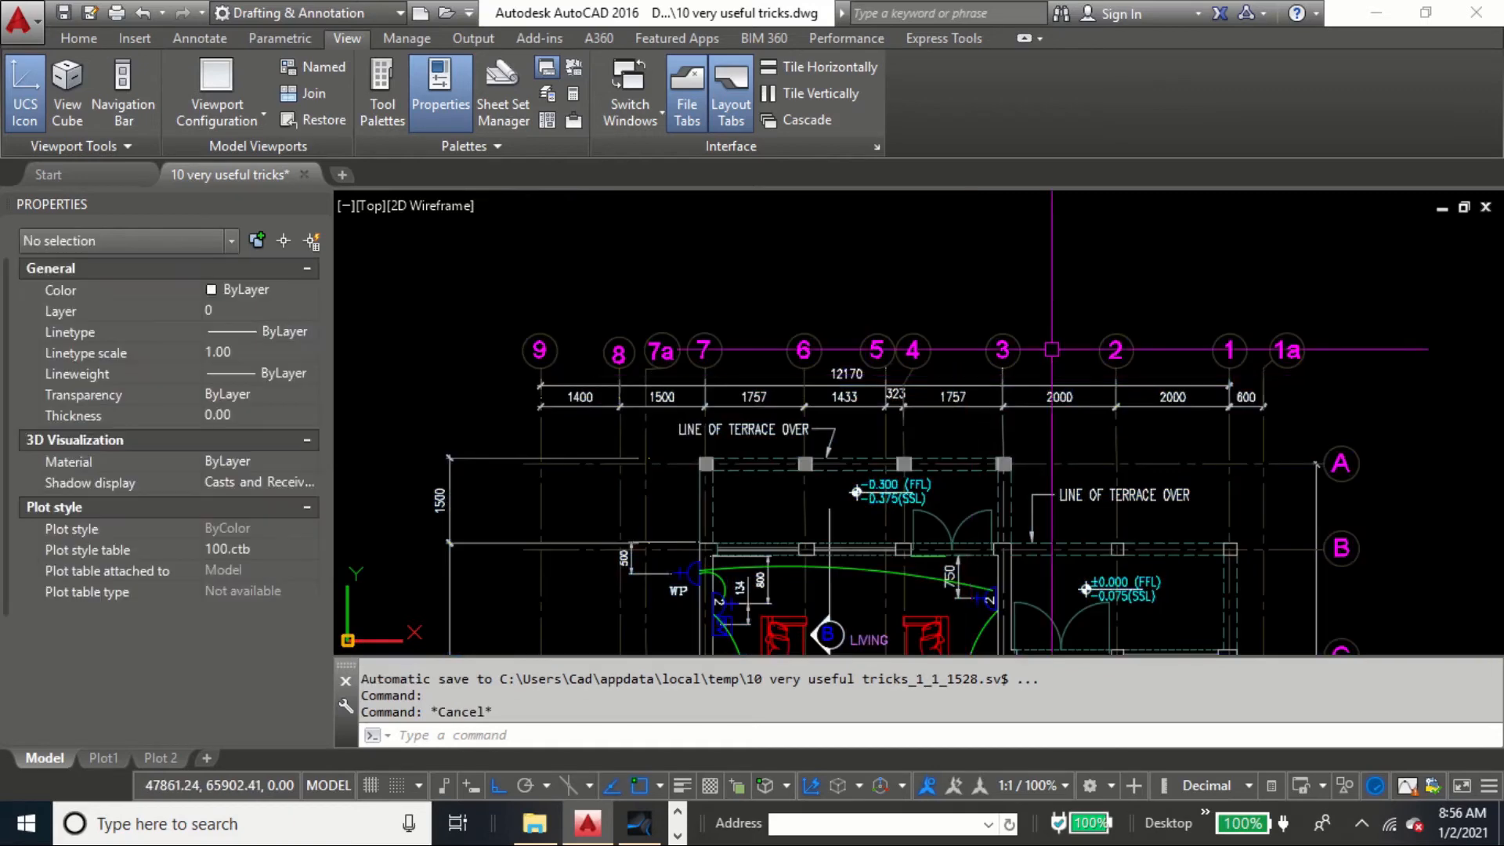
Select the grid bubbles and dimensions above the floor plan, filter the selection's properties to rotated dimensions, and set their text height to 100
{"action": "left_click", "coordinate": [1329, 285]}
{"action": "left_click", "coordinate": [471, 437]}
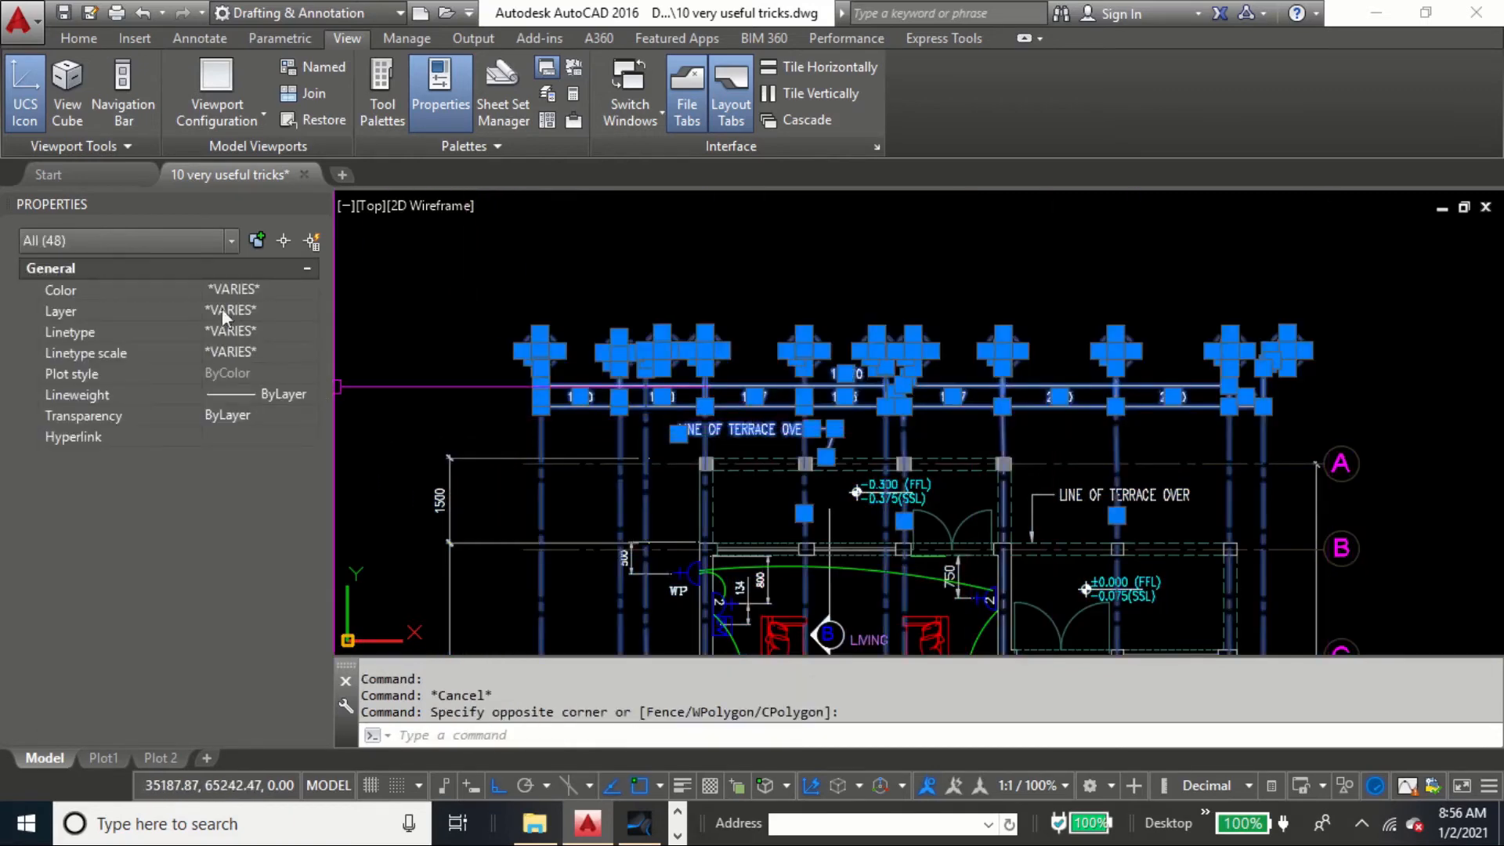
{"action": "left_click", "coordinate": [232, 242]}
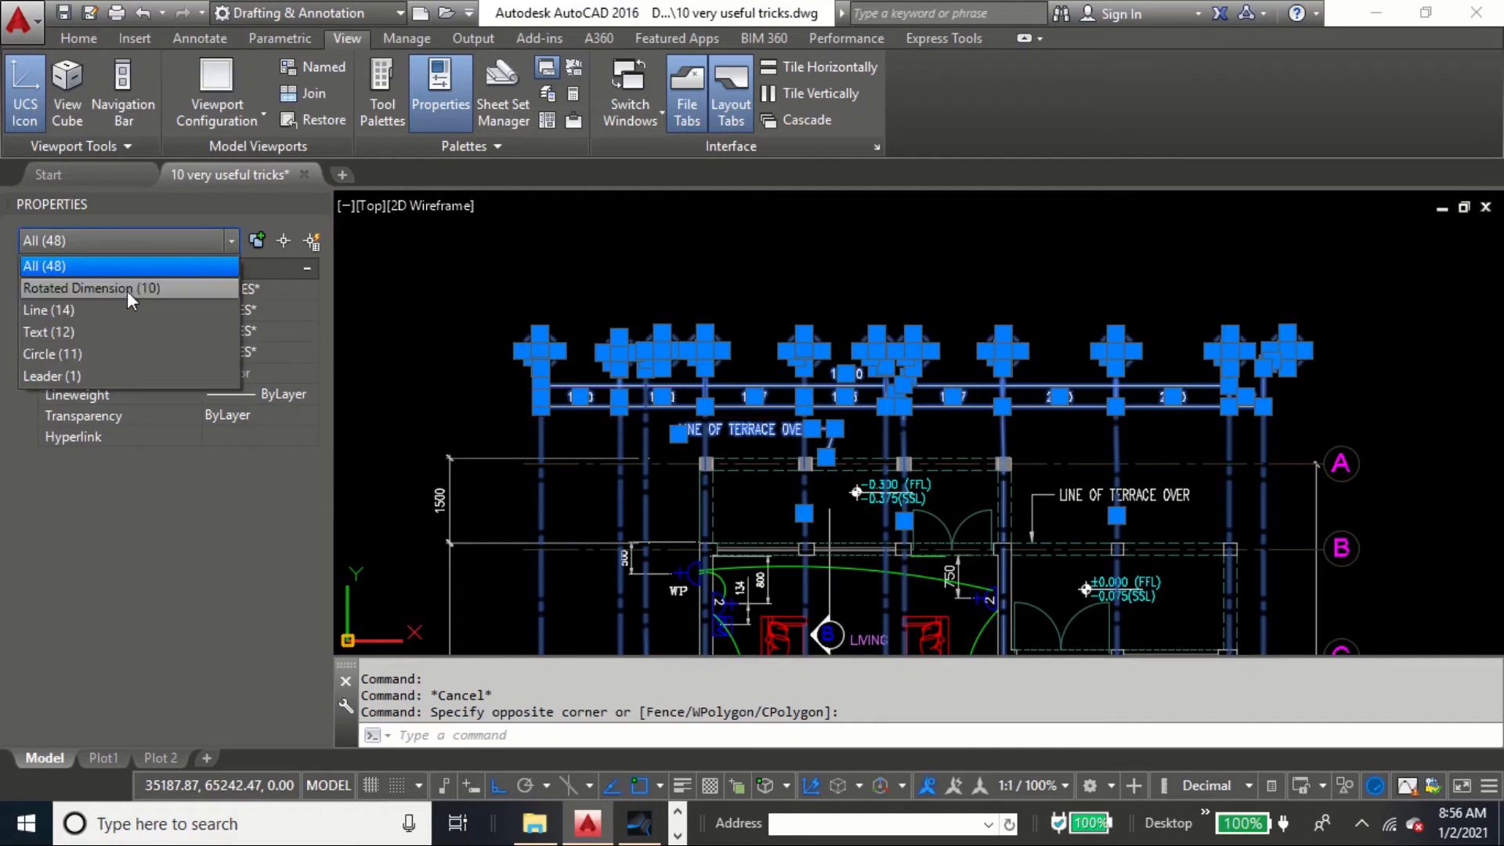
{"action": "left_click", "coordinate": [127, 289]}
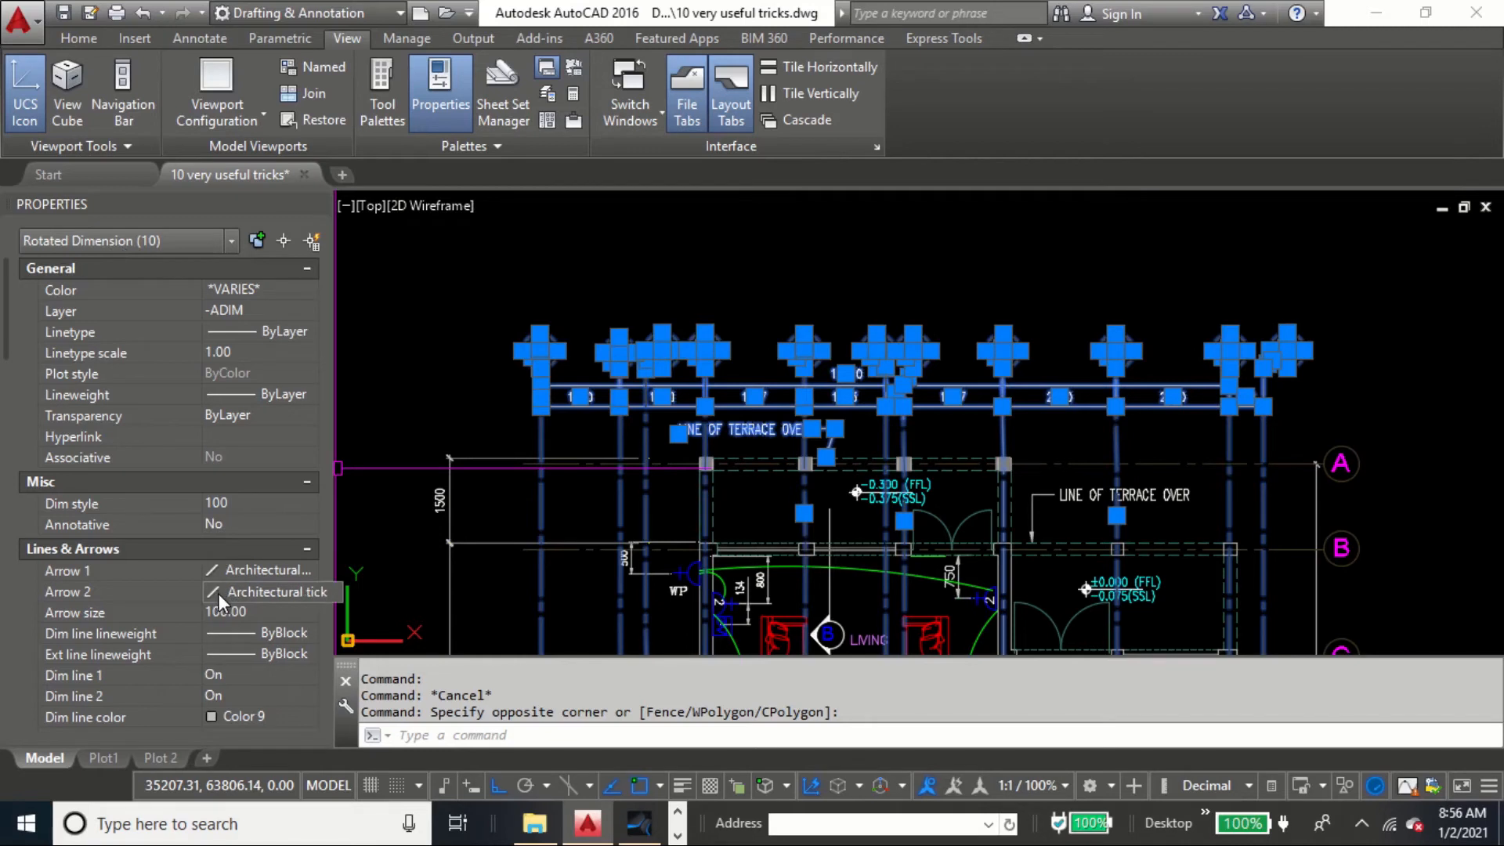
{"action": "left_click", "coordinate": [23, 397]}
{"action": "scroll", "coordinate": [26, 409], "scroll_direction": "down", "scroll_amount": 3}
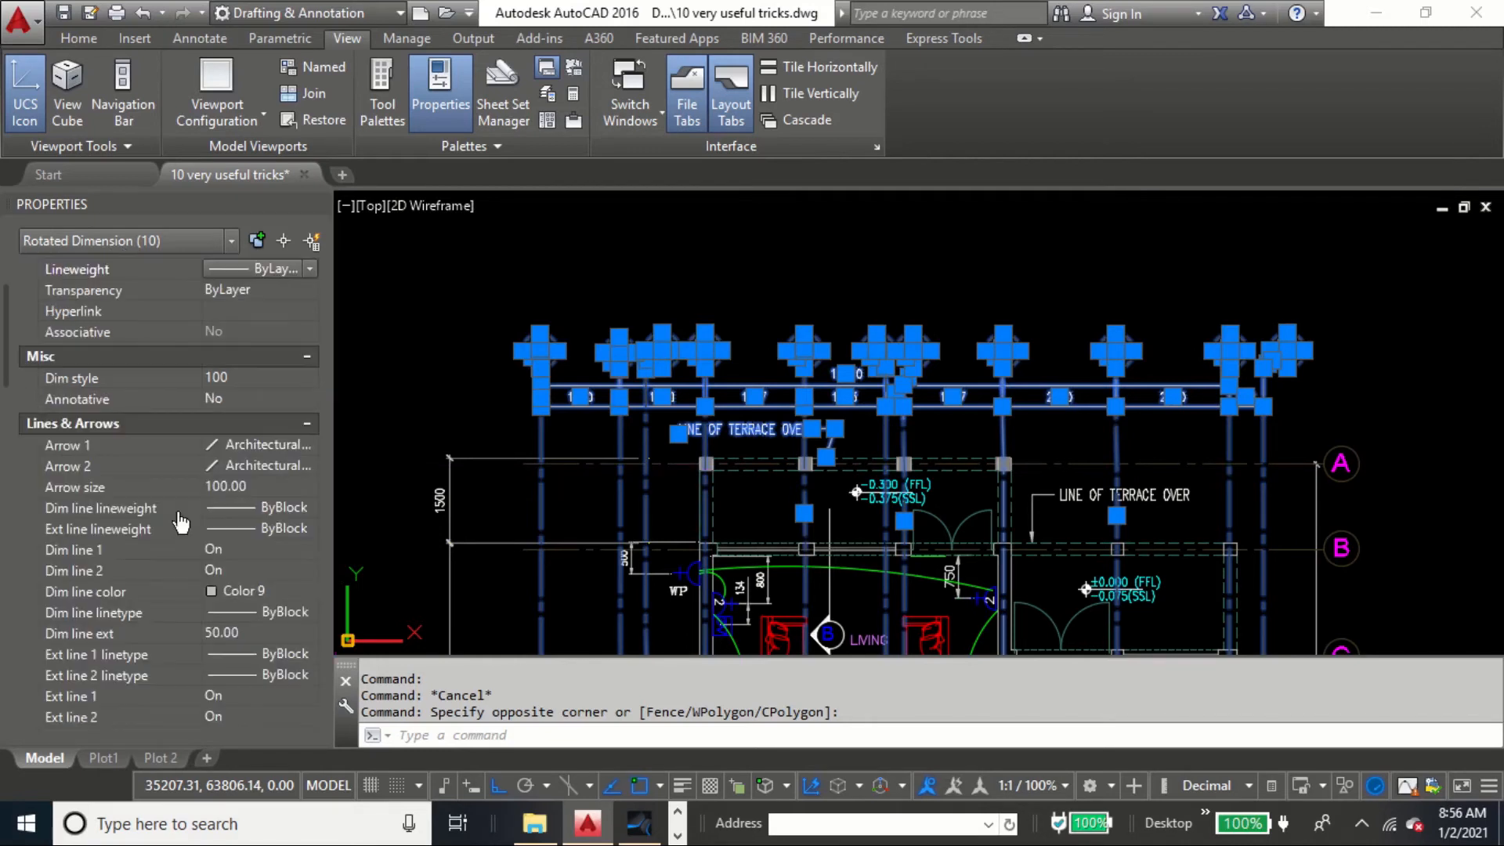
{"action": "scroll", "coordinate": [161, 540], "scroll_direction": "up", "scroll_amount": 3}
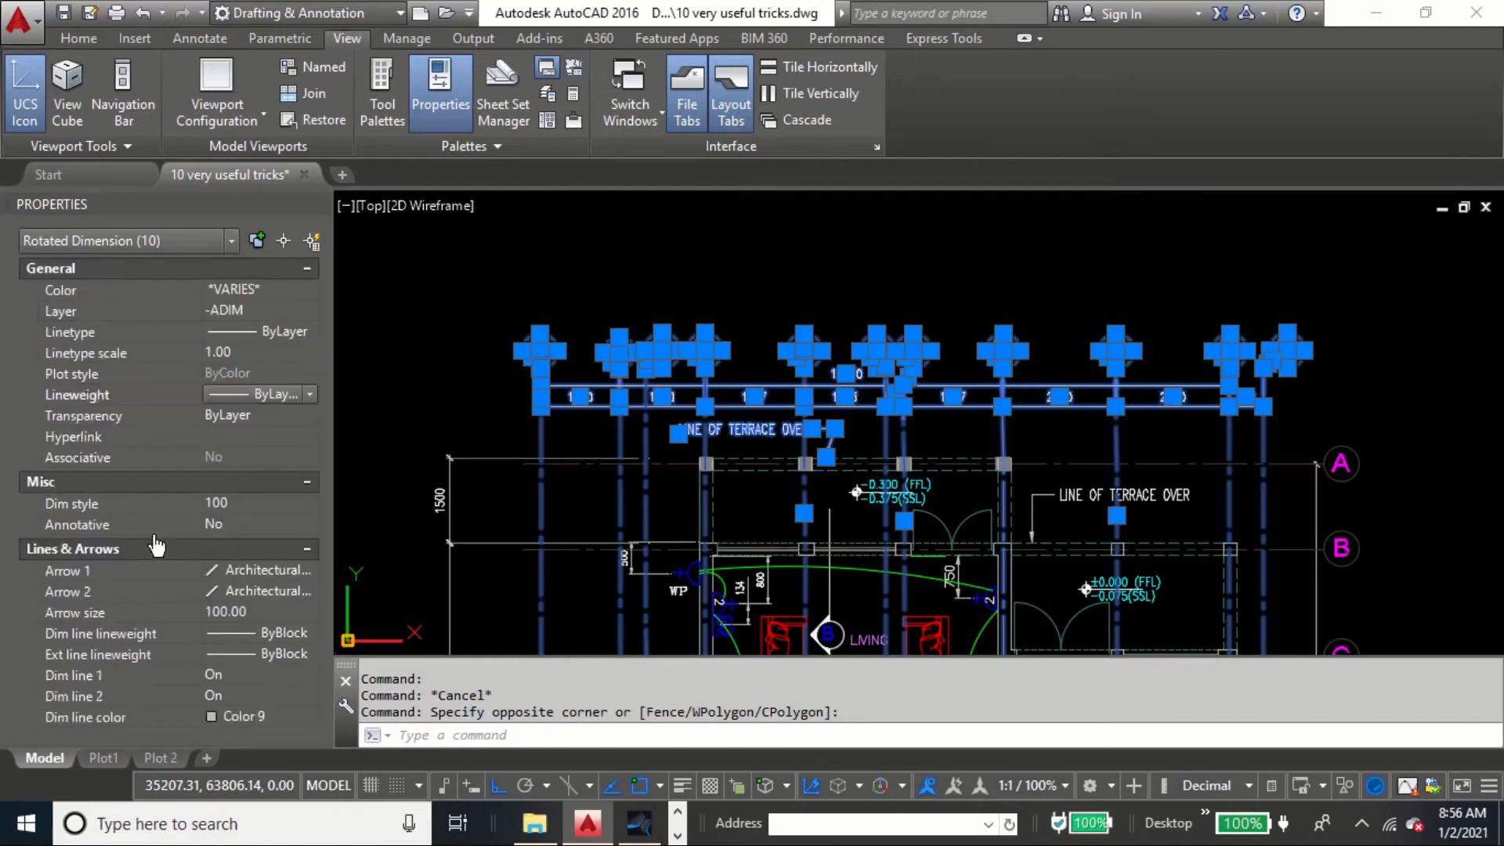
{"action": "scroll", "coordinate": [164, 552], "scroll_direction": "down", "scroll_amount": 9}
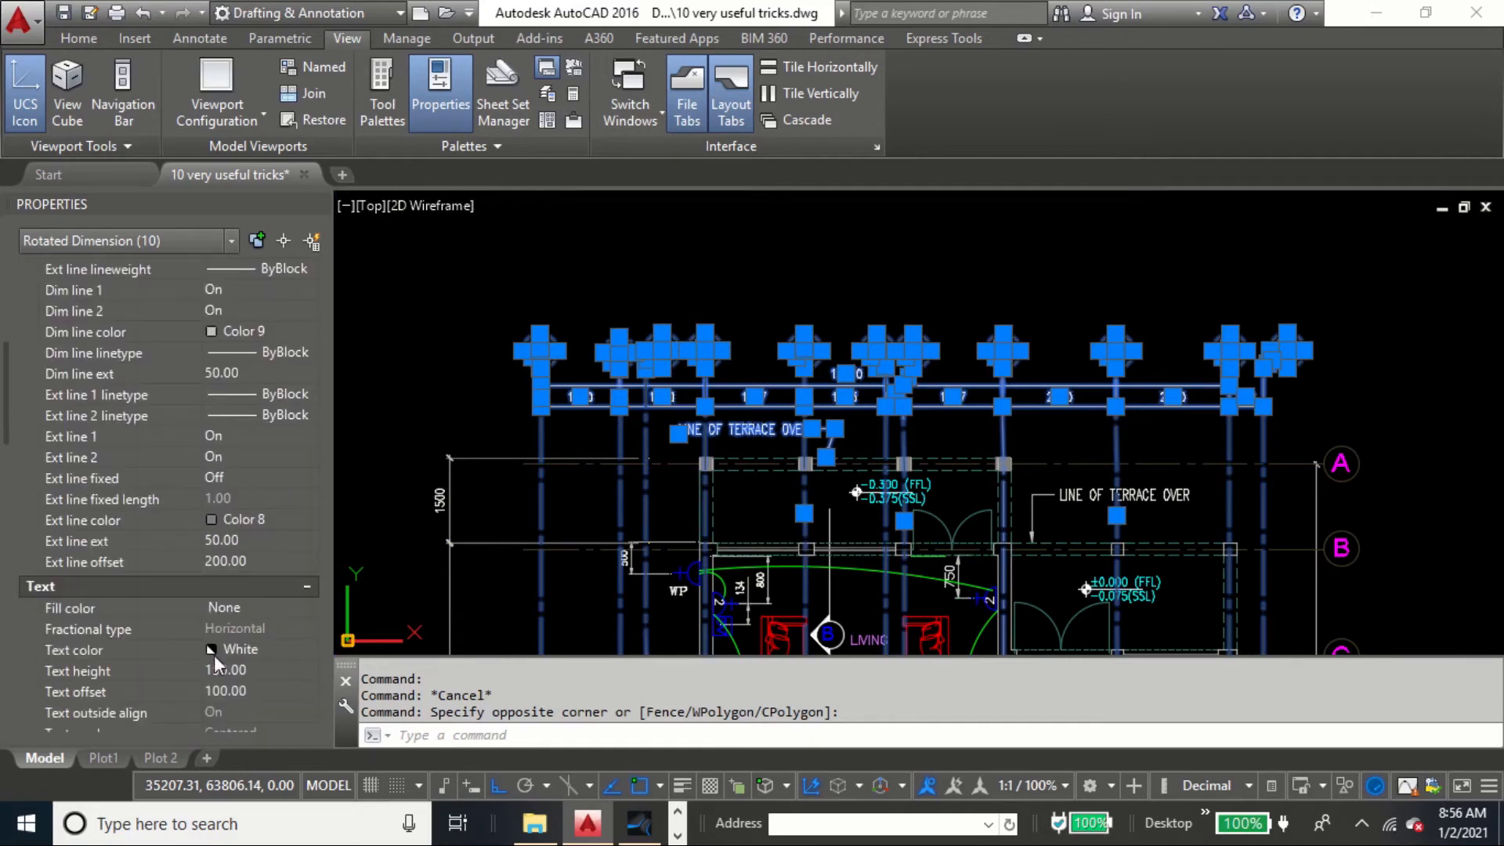
{"action": "left_click", "coordinate": [255, 675]}
{"action": "type", "text": "100.00"}
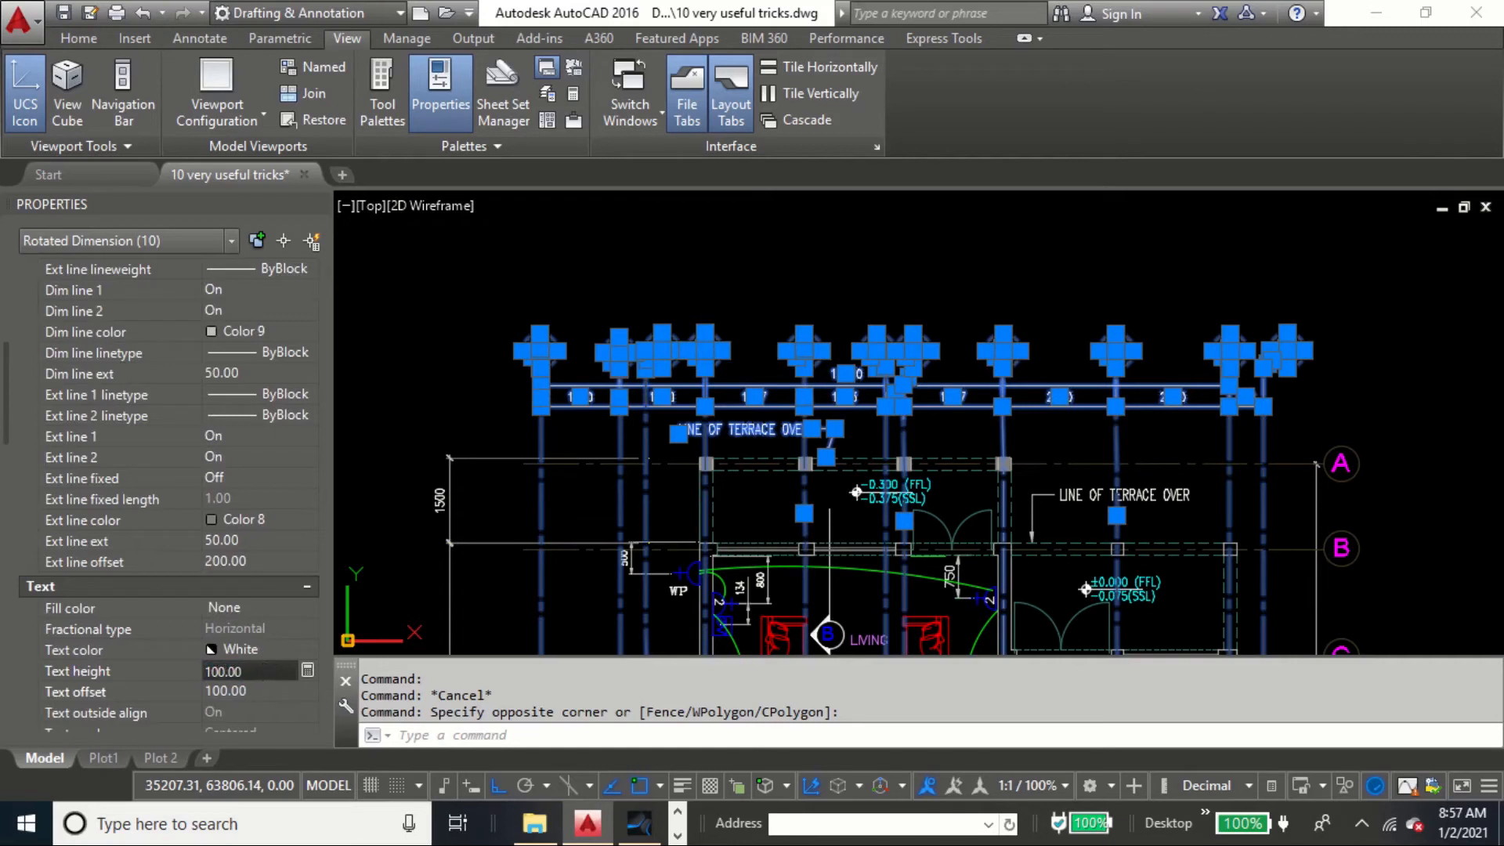
{"action": "key", "text": "Return"}
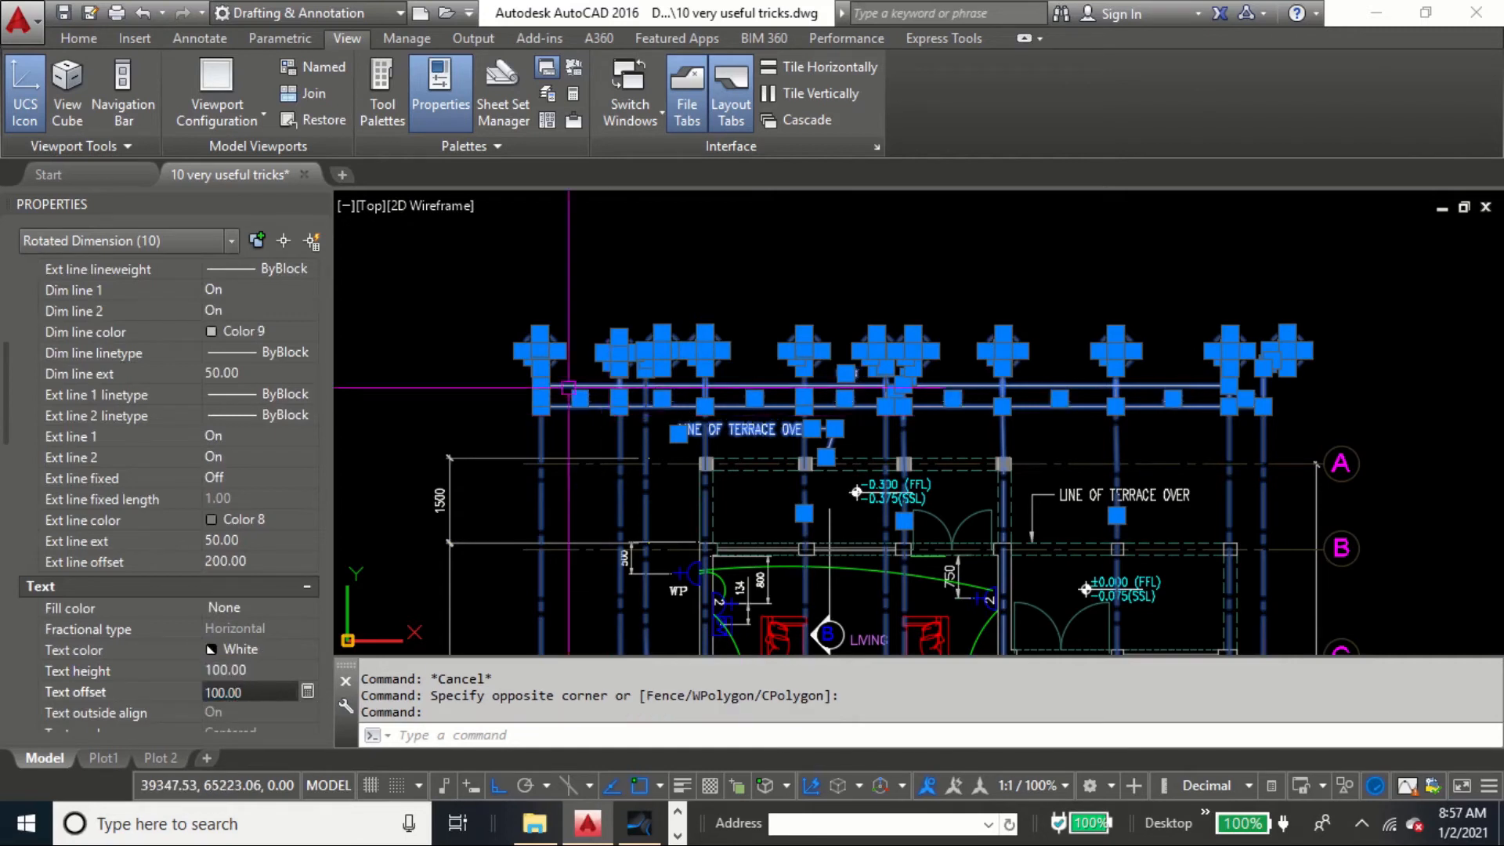
{"action": "key", "text": "Escape"}
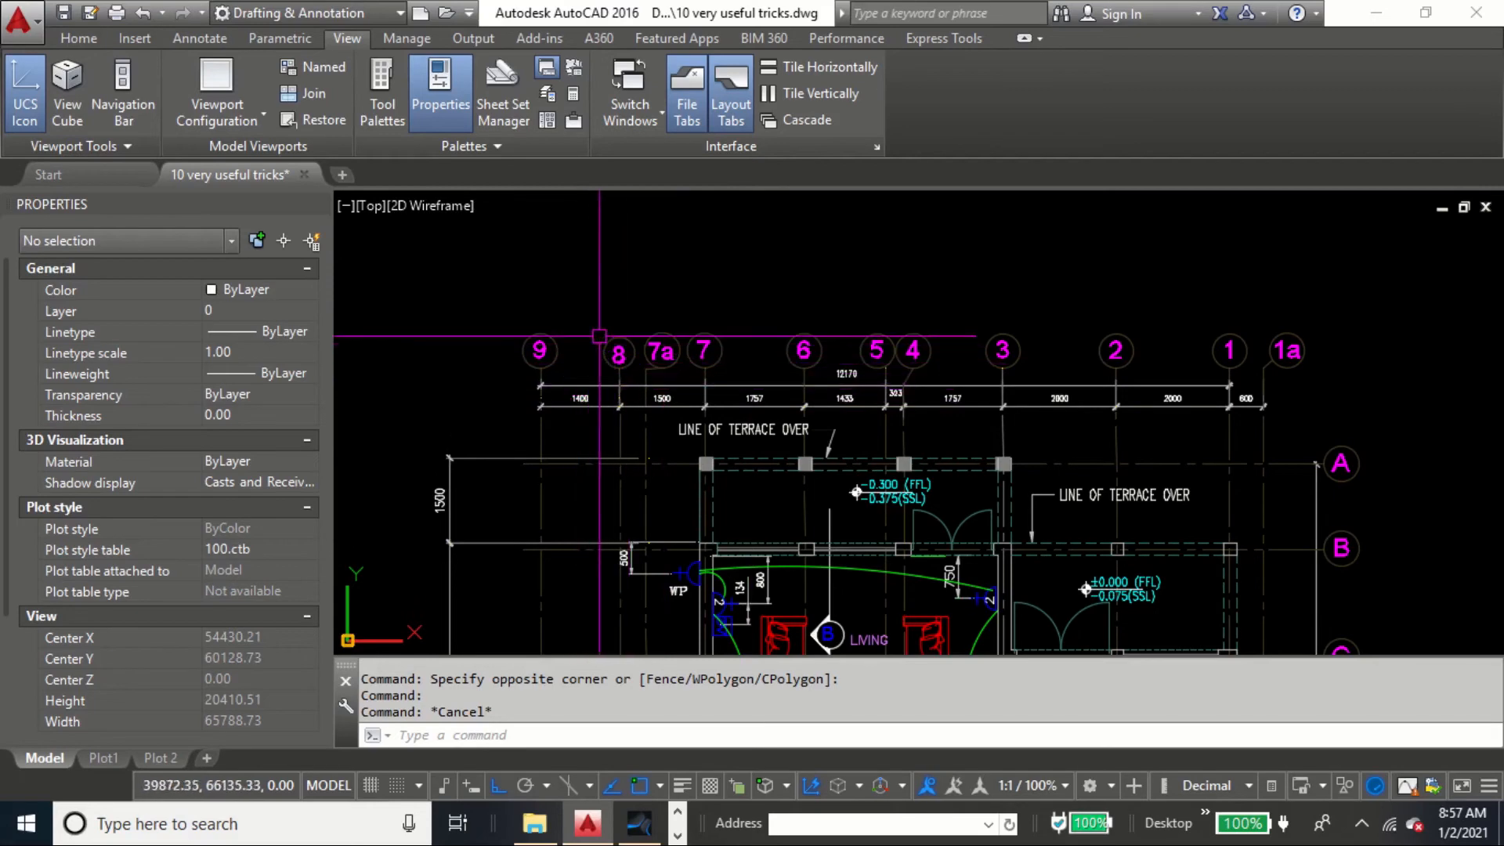
{"action": "scroll", "coordinate": [599, 337], "scroll_direction": "down", "scroll_amount": 2}
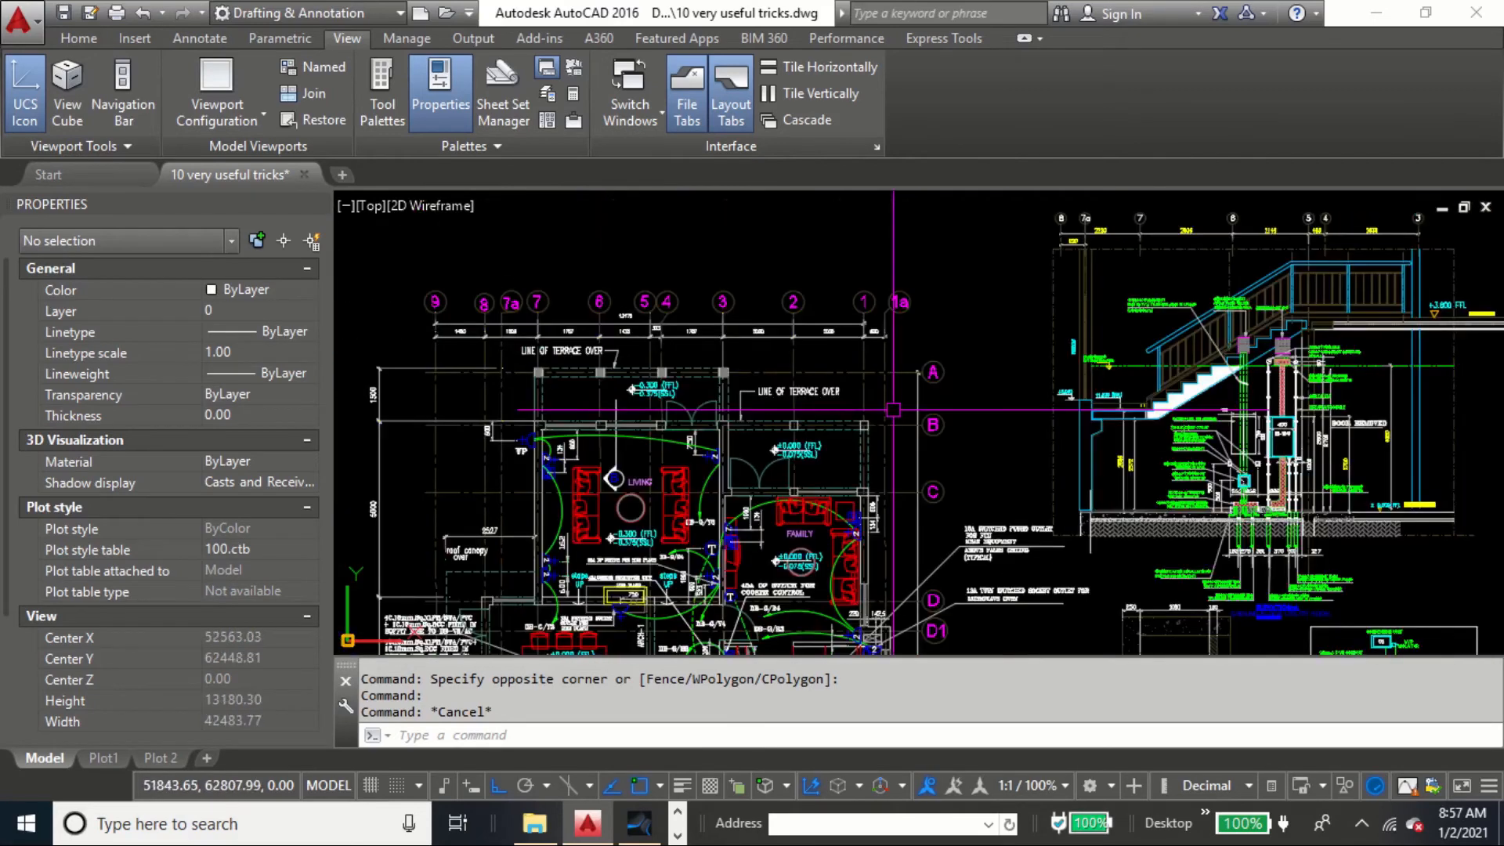
{"action": "scroll", "coordinate": [893, 409], "scroll_direction": "down", "scroll_amount": 4}
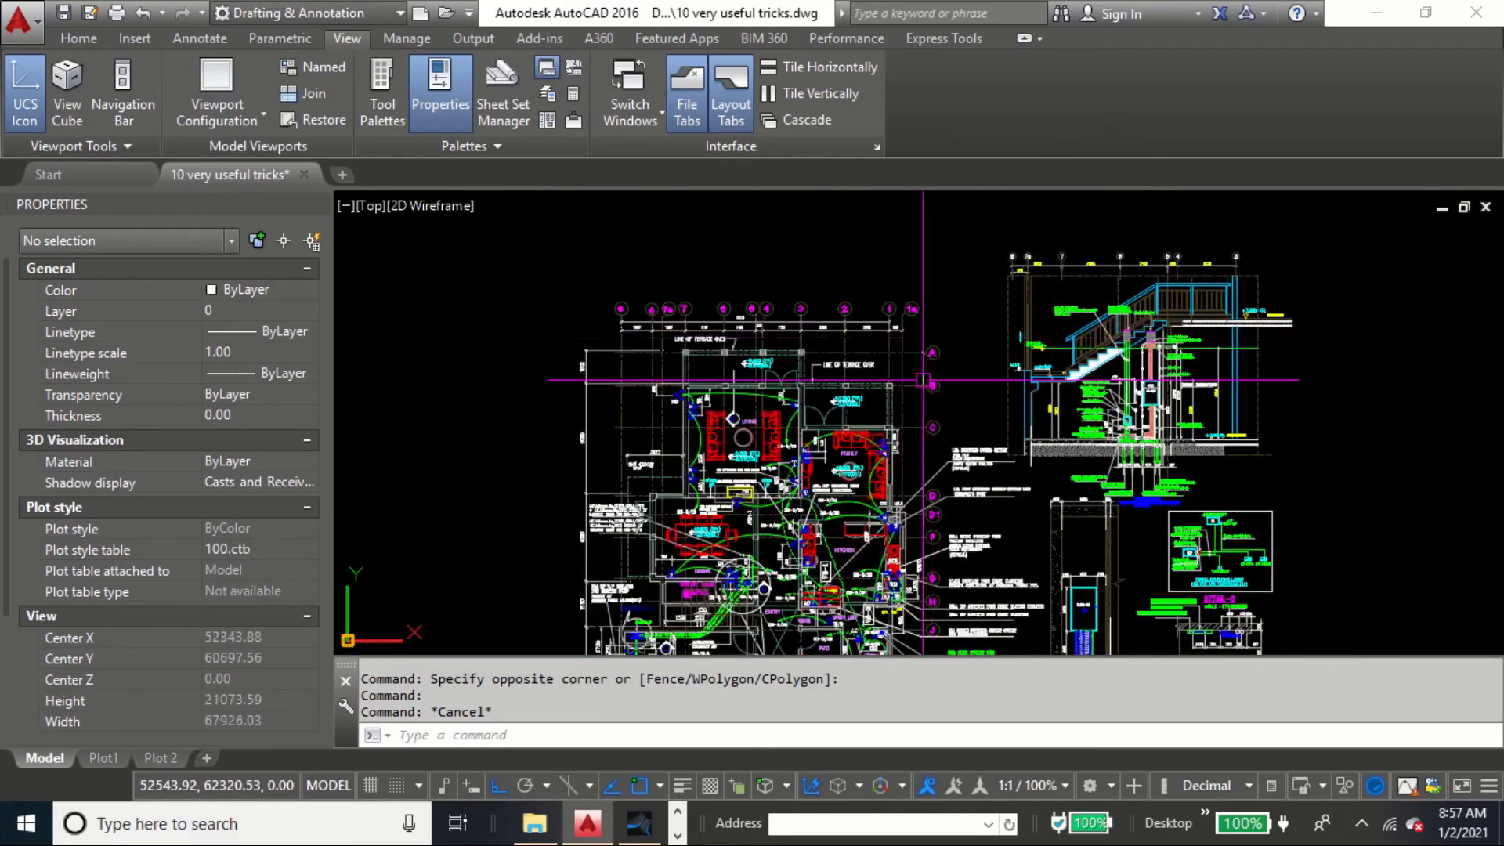
{"action": "scroll", "coordinate": [923, 382], "scroll_direction": "up", "scroll_amount": 6}
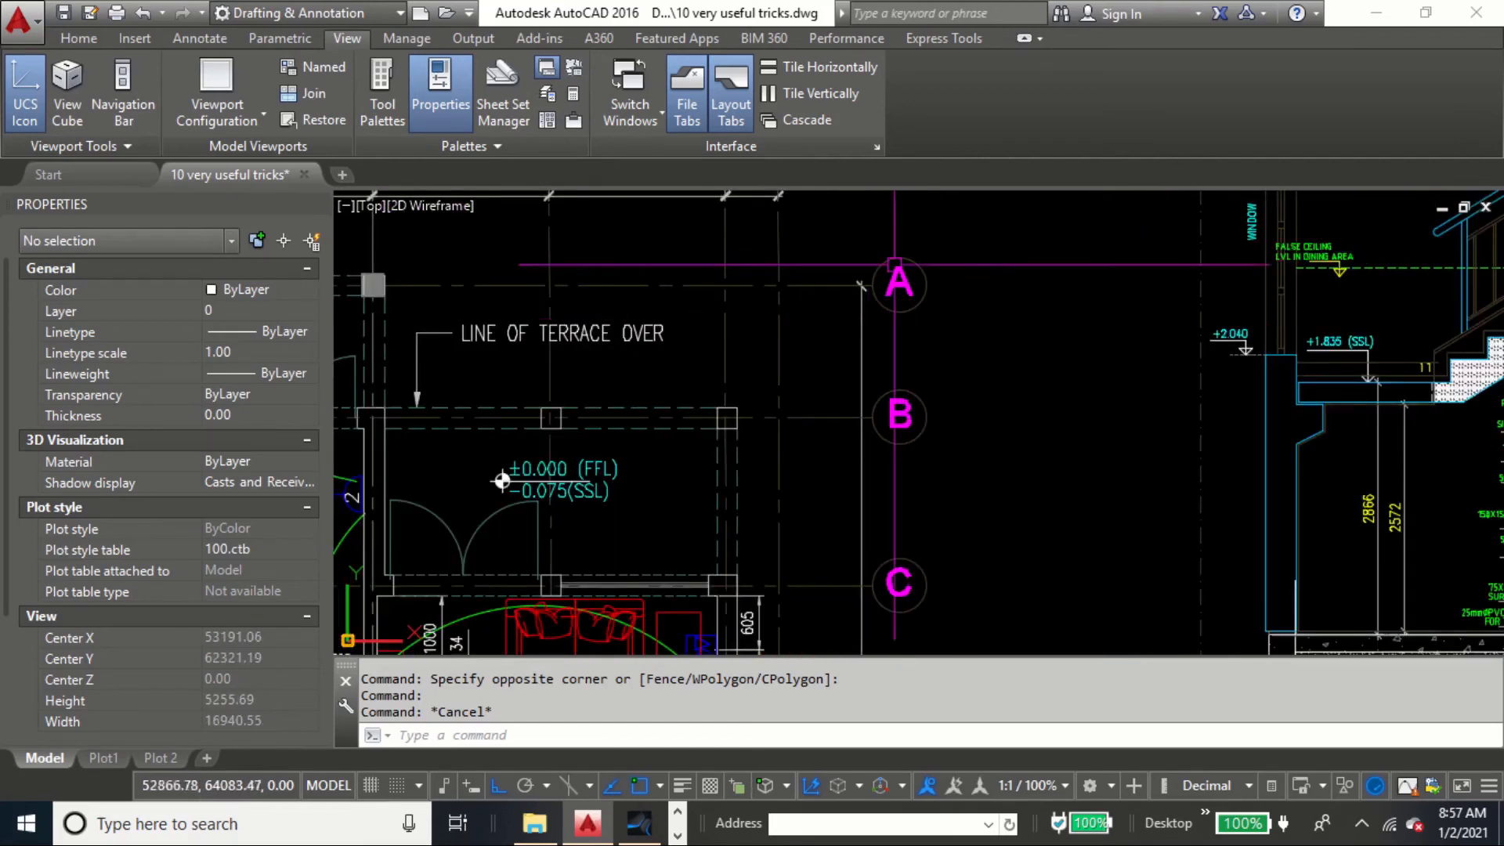
{"action": "scroll", "coordinate": [899, 269], "scroll_direction": "down", "scroll_amount": 2}
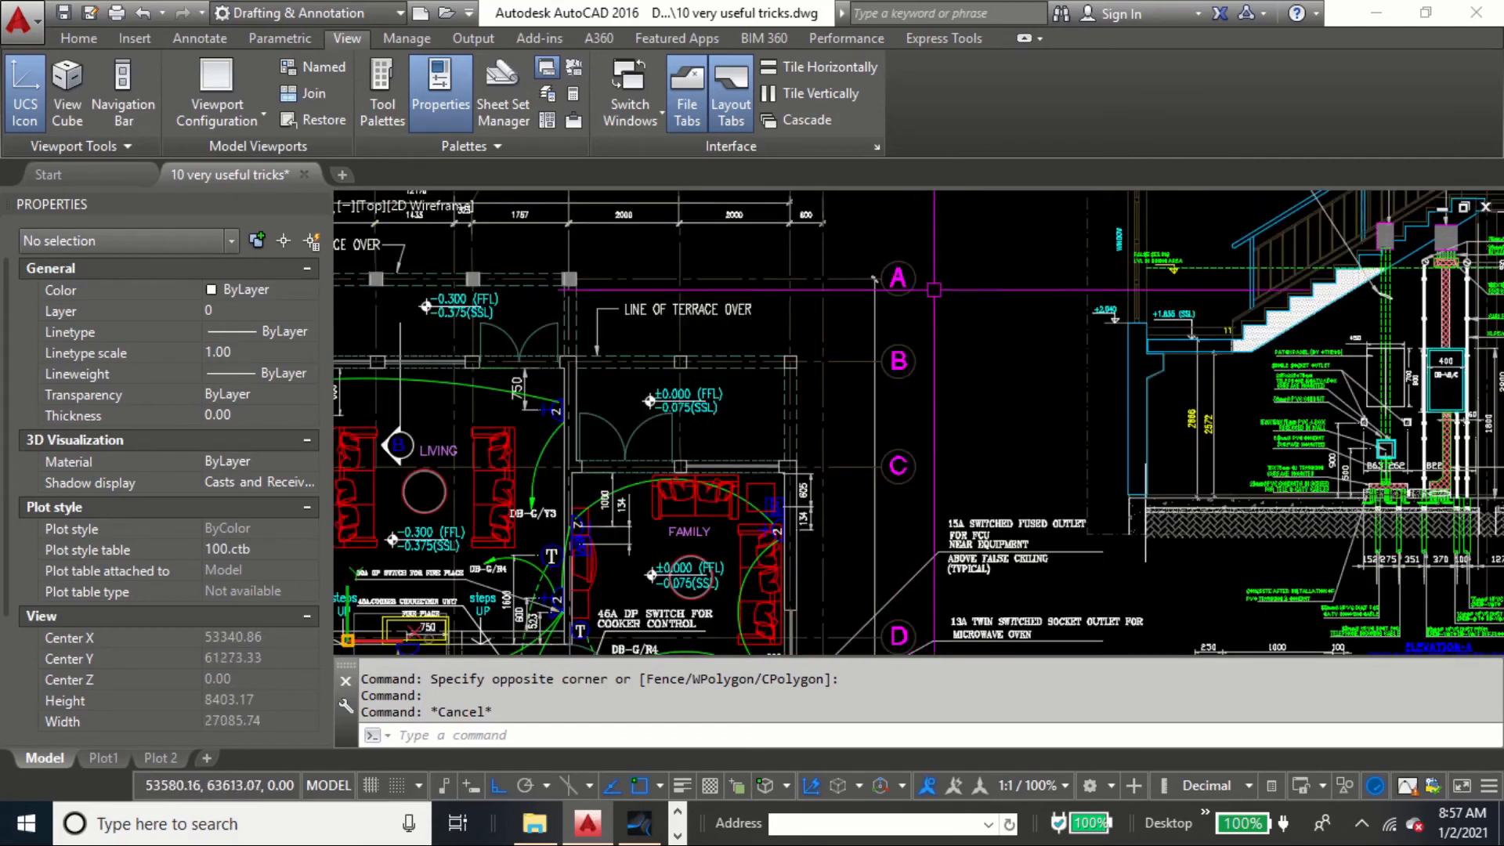
{"action": "left_click", "coordinate": [948, 238]}
{"action": "left_click", "coordinate": [579, 595]}
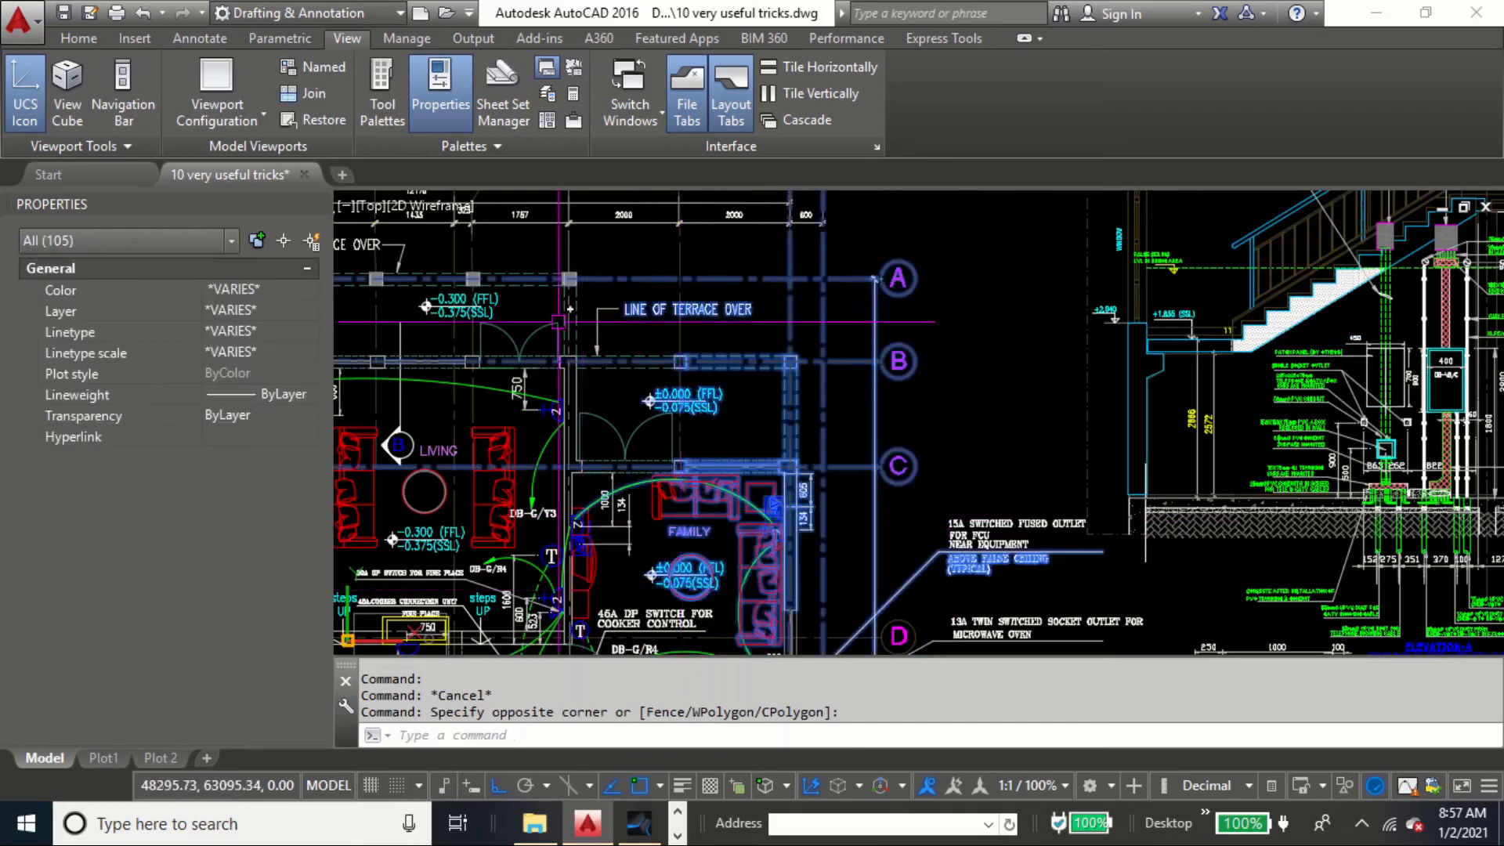
{"action": "left_click", "coordinate": [228, 244]}
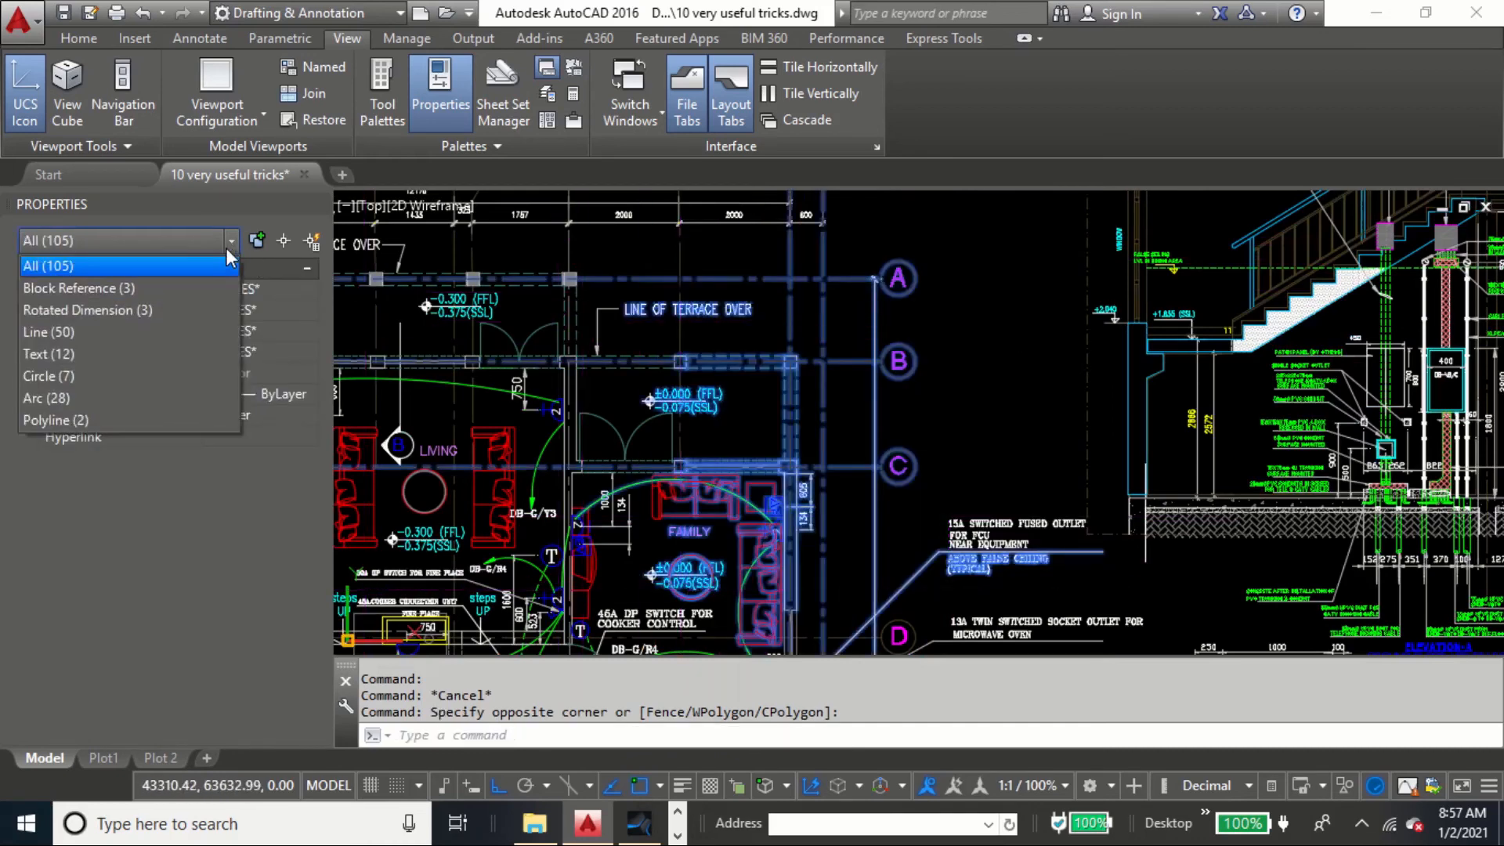
{"action": "left_click", "coordinate": [100, 376]}
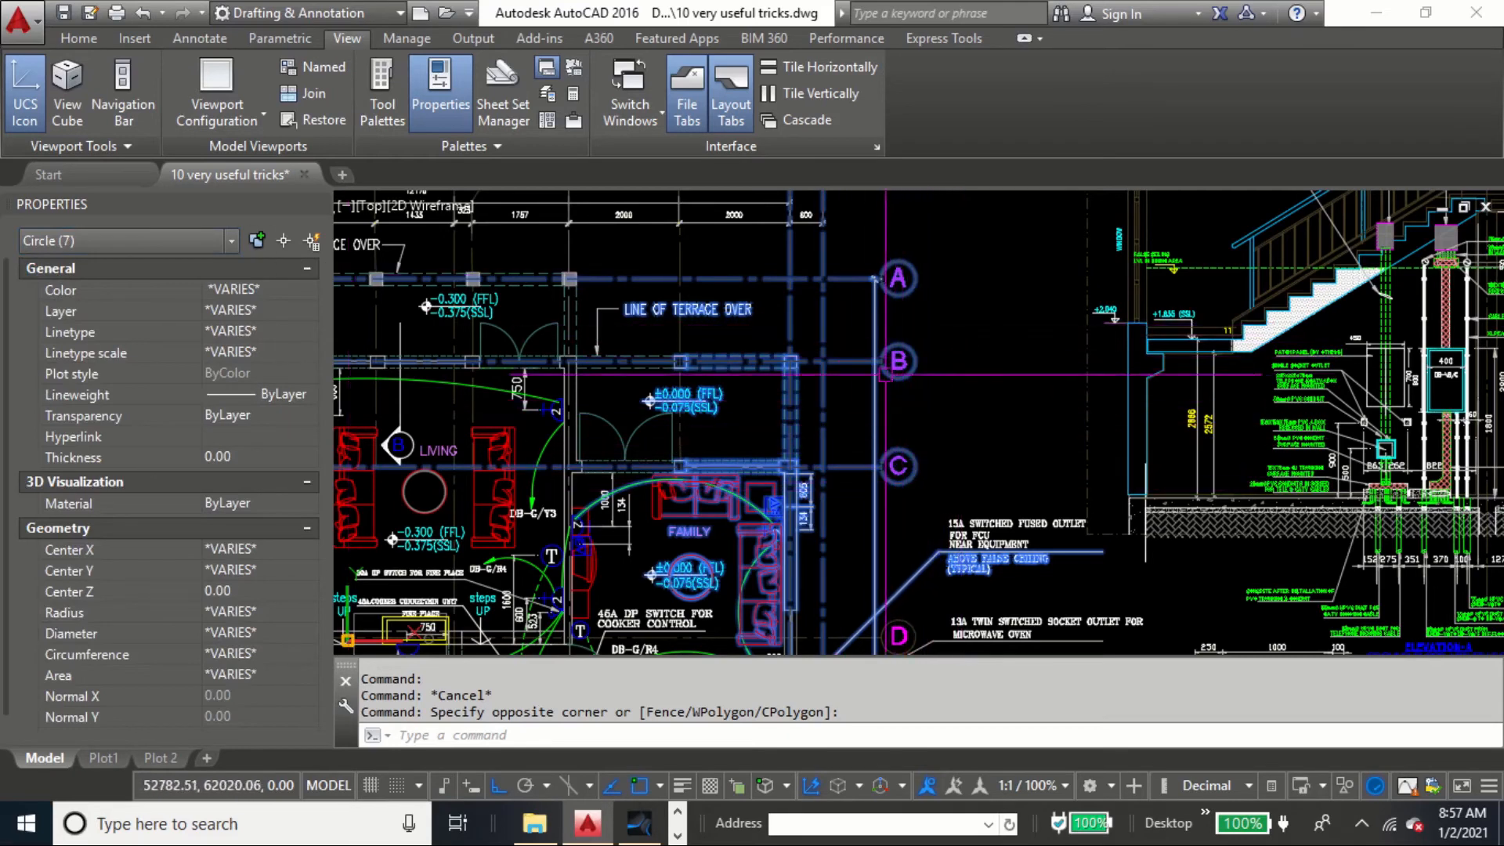
{"action": "scroll", "coordinate": [740, 345], "scroll_direction": "down", "scroll_amount": 2}
{"action": "scroll", "coordinate": [765, 359], "scroll_direction": "down", "scroll_amount": 2}
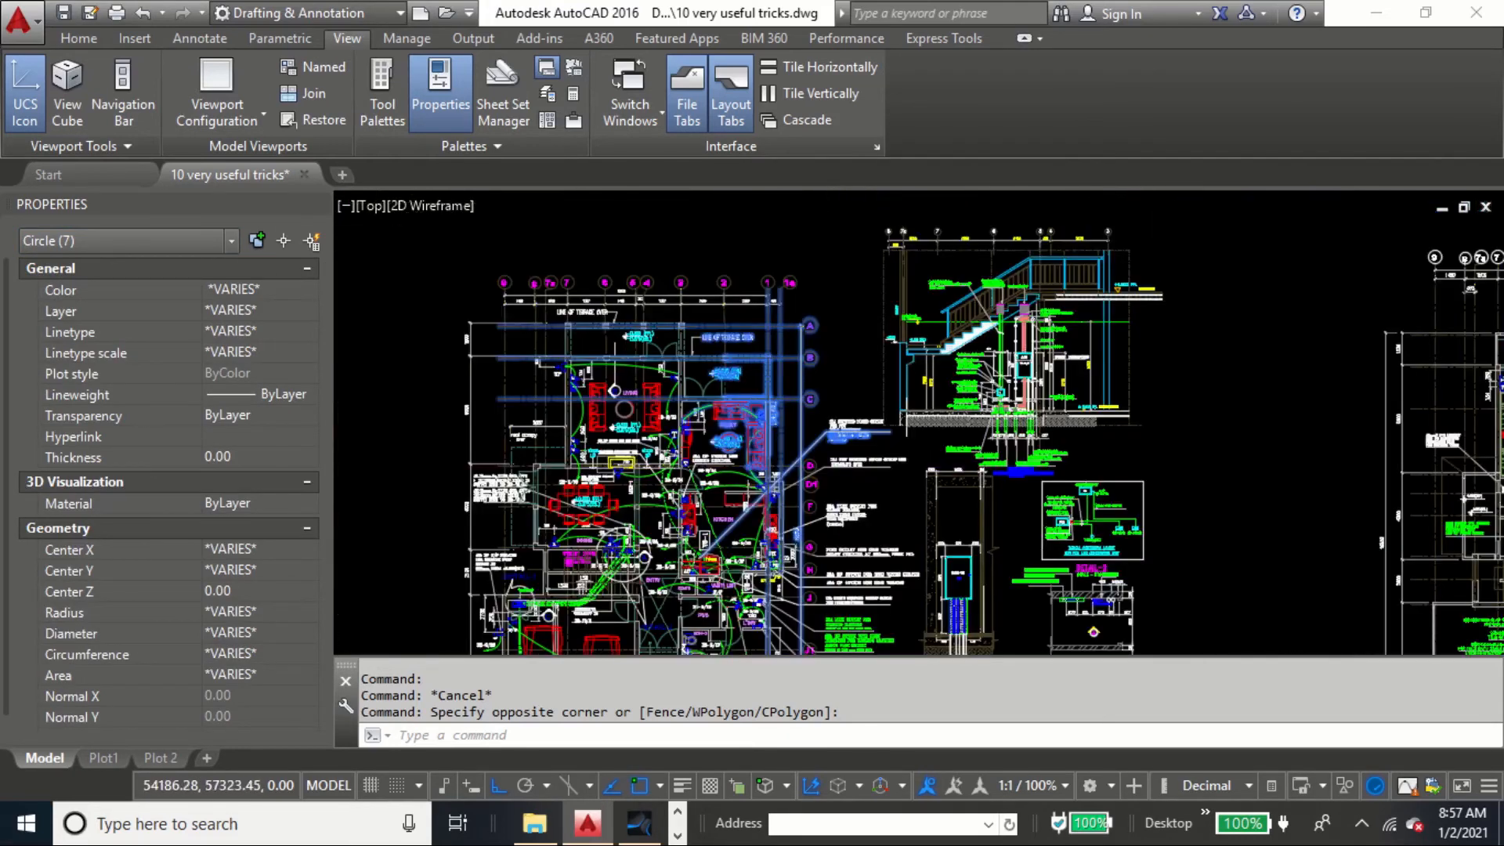
{"action": "scroll", "coordinate": [817, 393], "scroll_direction": "up", "scroll_amount": 4}
{"action": "key", "text": "Escape"}
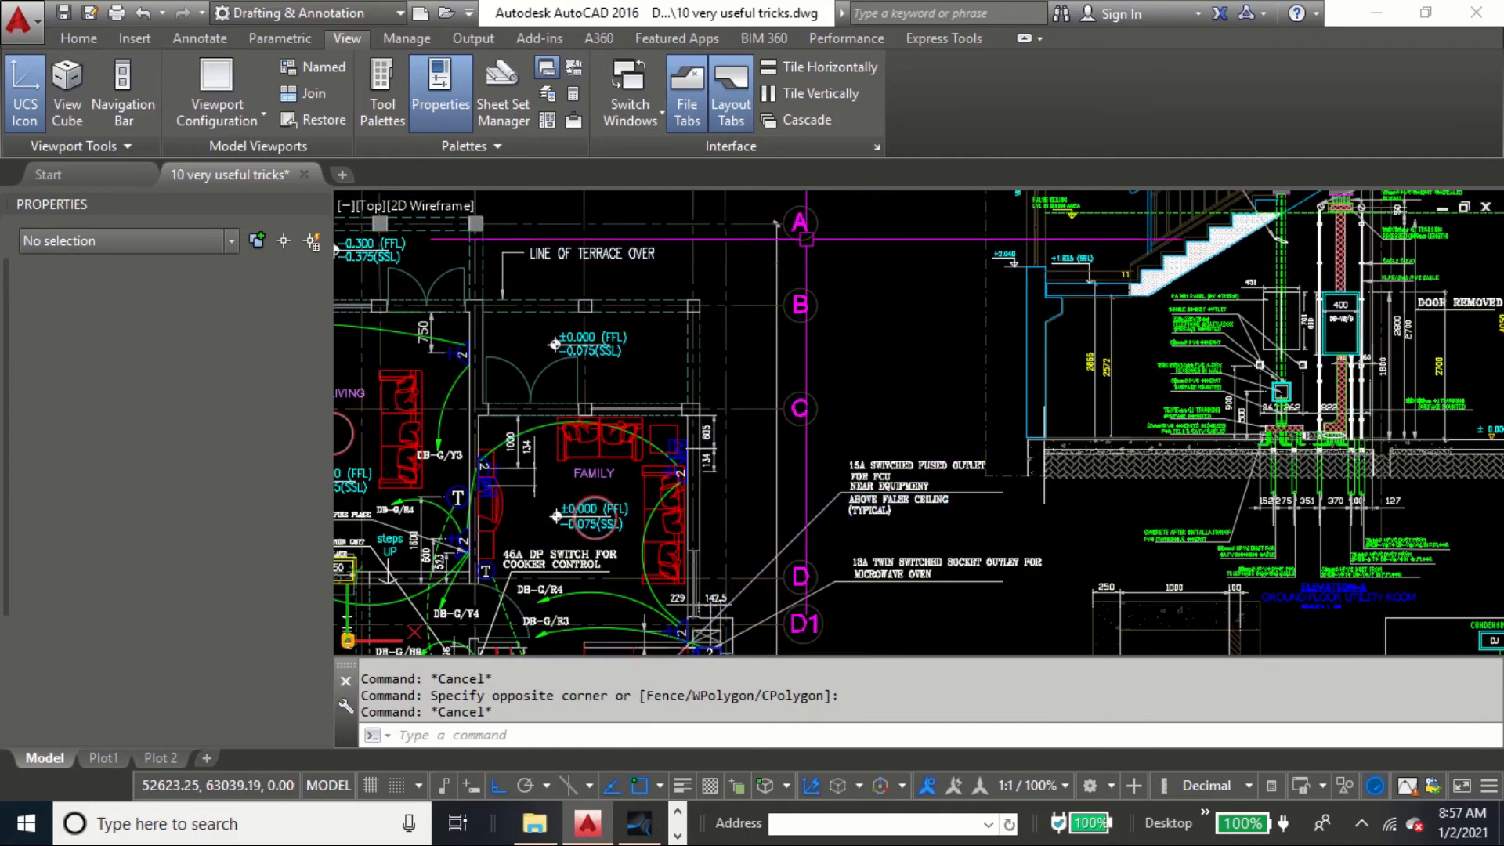
Select the grid heads A, B and C beside the floor plan, filter the selection's properties to circles, and set their diameter to 650
{"action": "scroll", "coordinate": [809, 380], "scroll_direction": "down", "scroll_amount": 2}
{"action": "left_click", "coordinate": [828, 337]}
{"action": "left_click", "coordinate": [775, 407]}
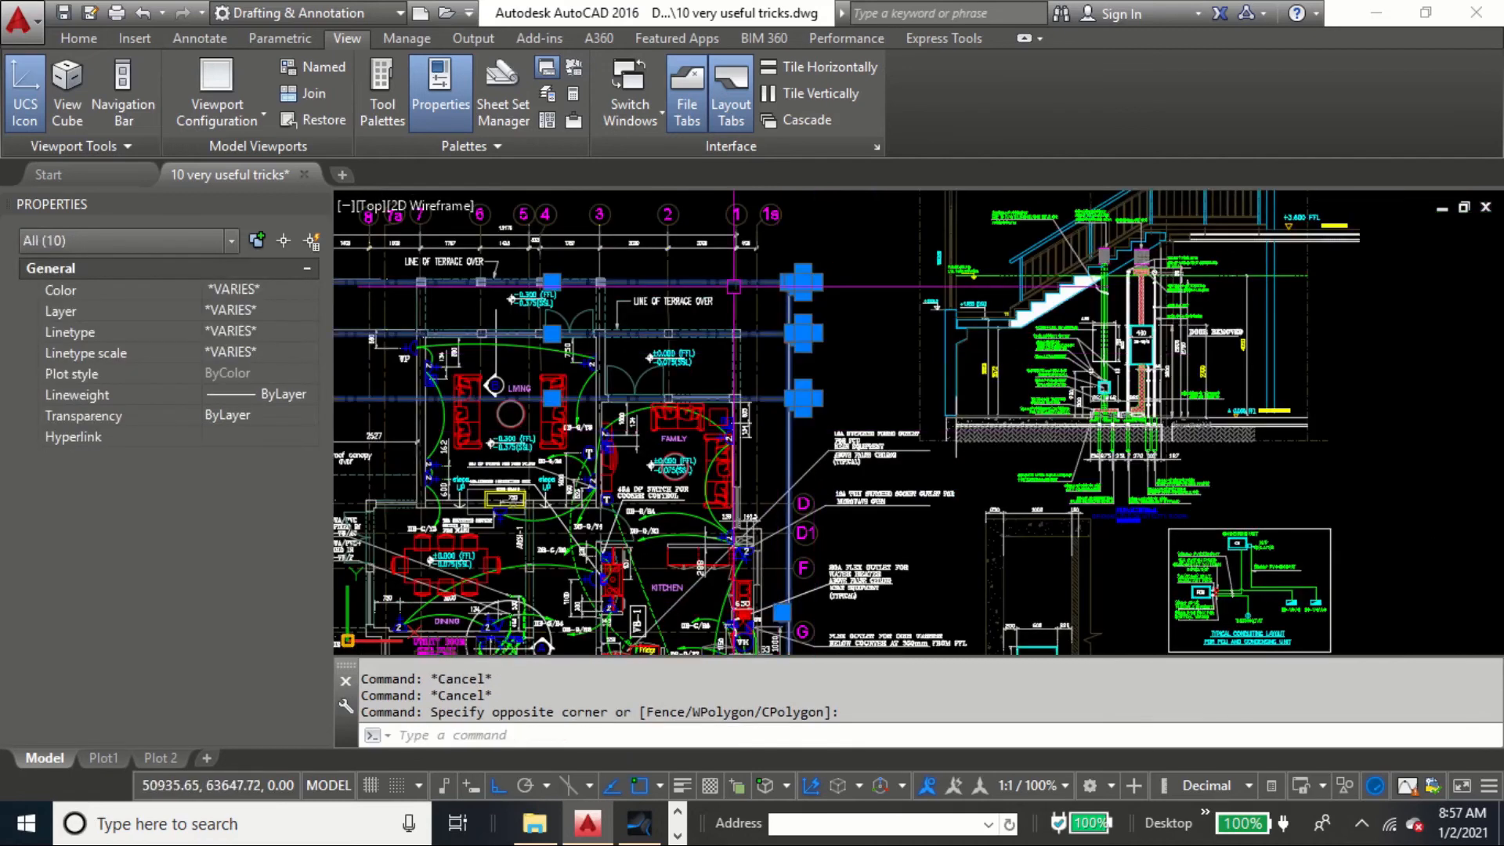
{"action": "scroll", "coordinate": [758, 288], "scroll_direction": "up", "scroll_amount": 2}
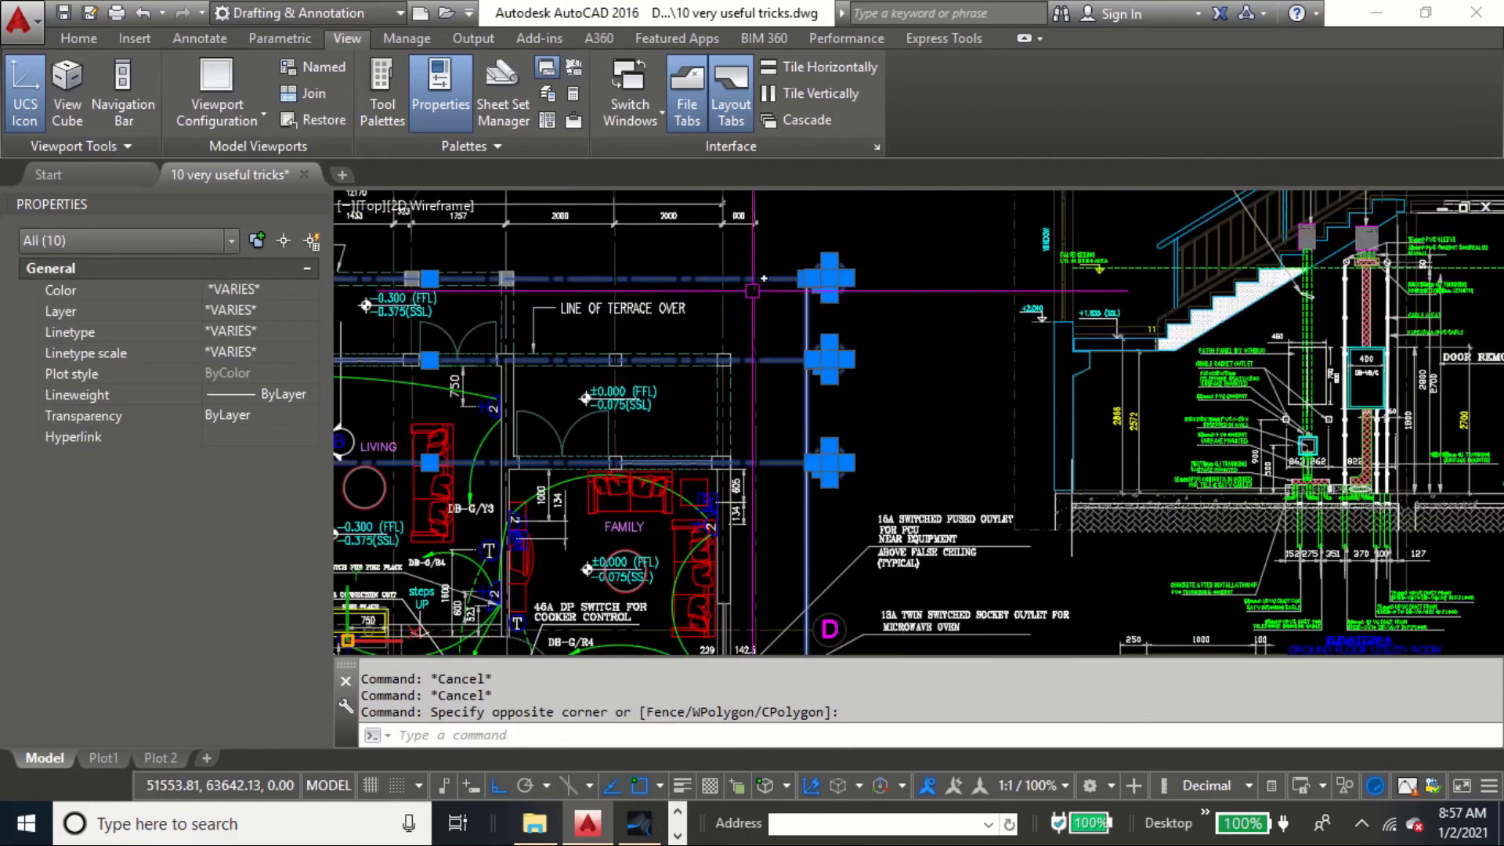
{"action": "left_click", "coordinate": [212, 242]}
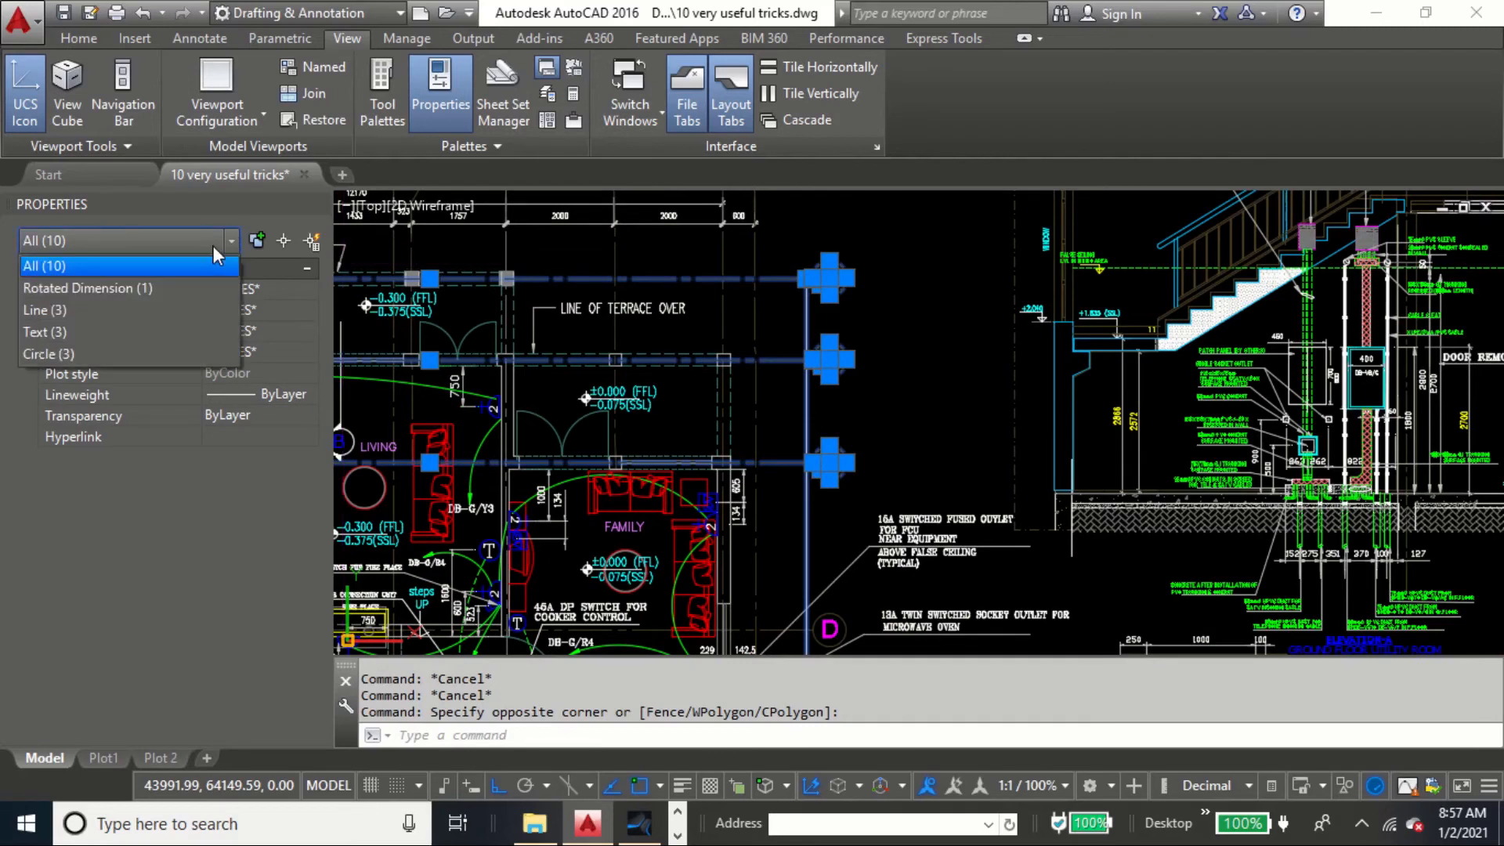
{"action": "left_click", "coordinate": [111, 353]}
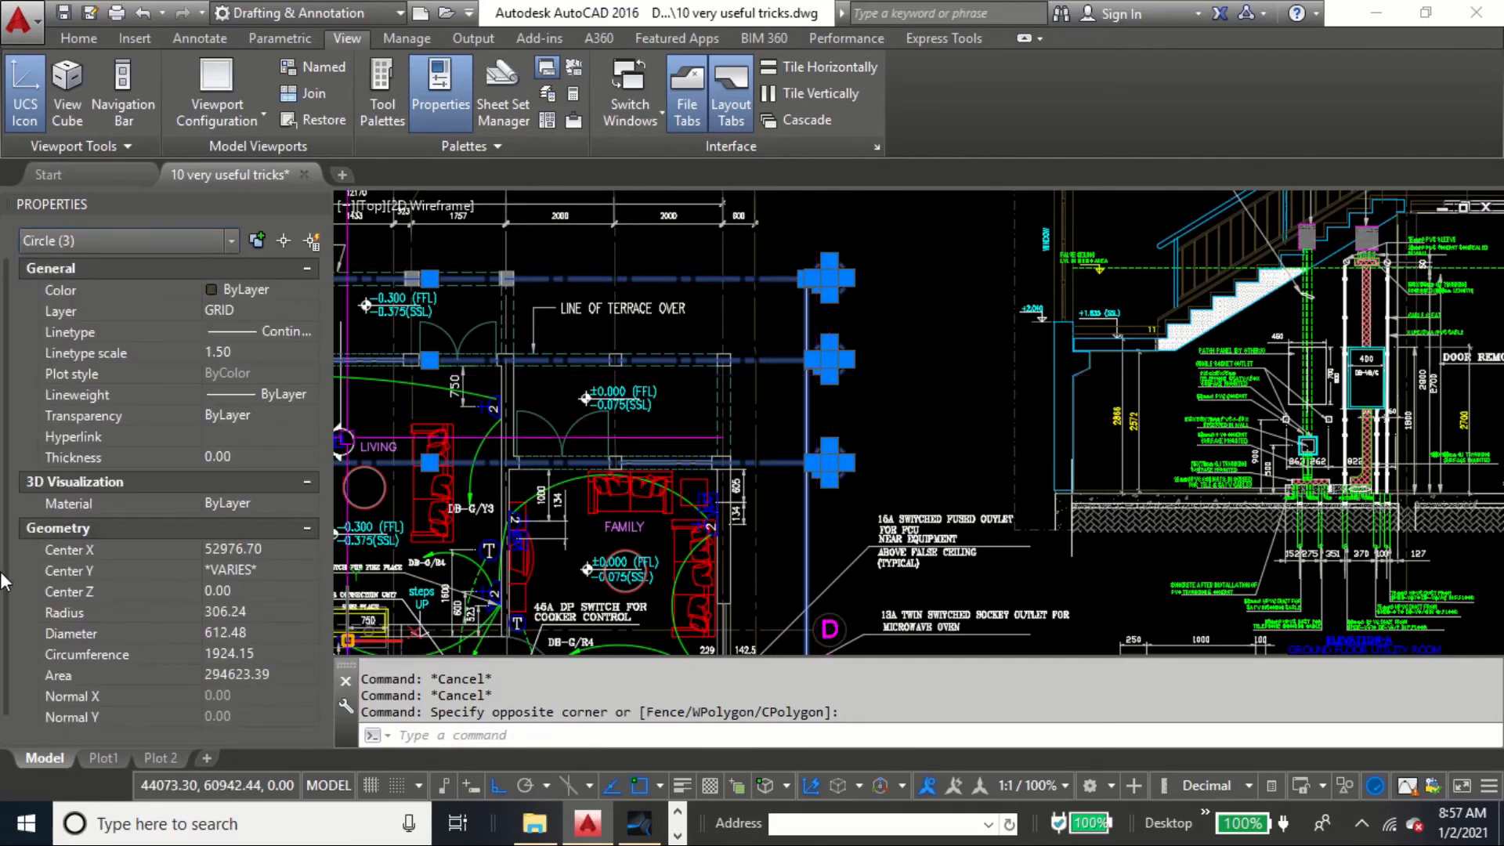
{"action": "left_click", "coordinate": [26, 574]}
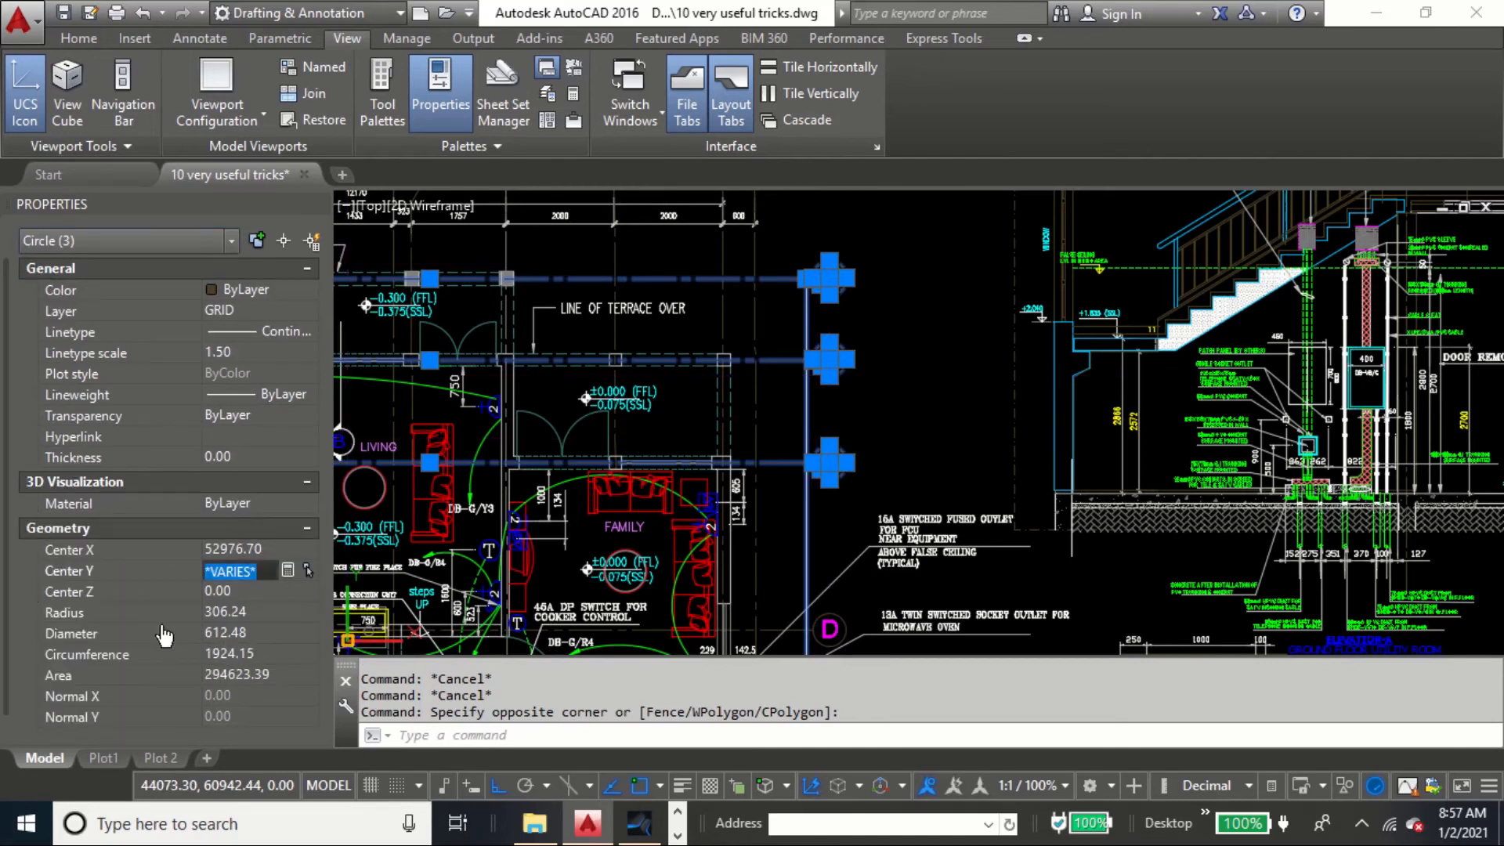
{"action": "left_click", "coordinate": [249, 633]}
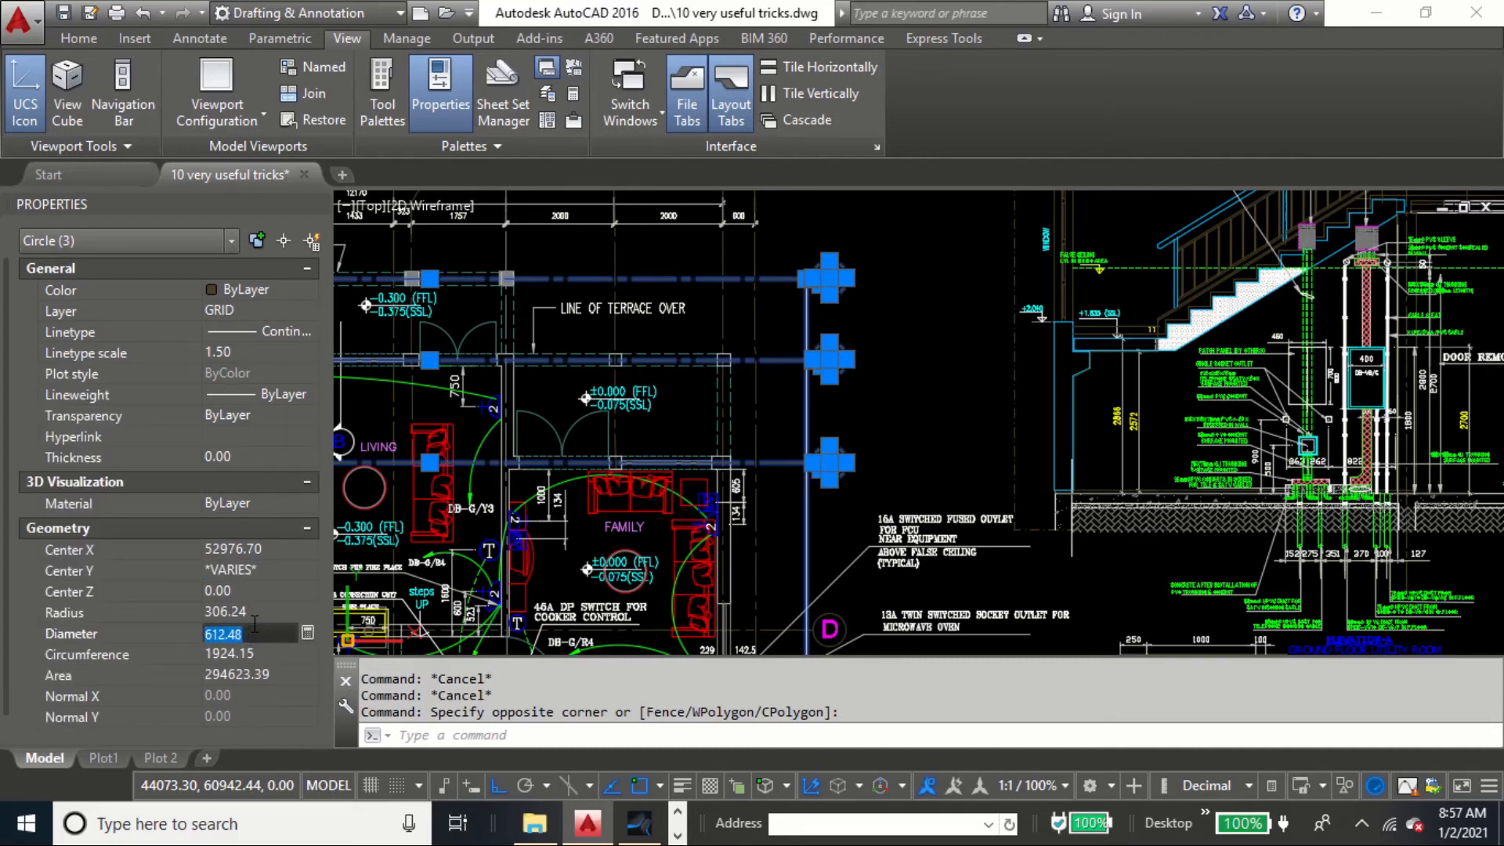
{"action": "type", "text": "650"}
{"action": "key", "text": "Tab"}
{"action": "key", "text": "Escape"}
{"action": "key", "text": "Escape"}
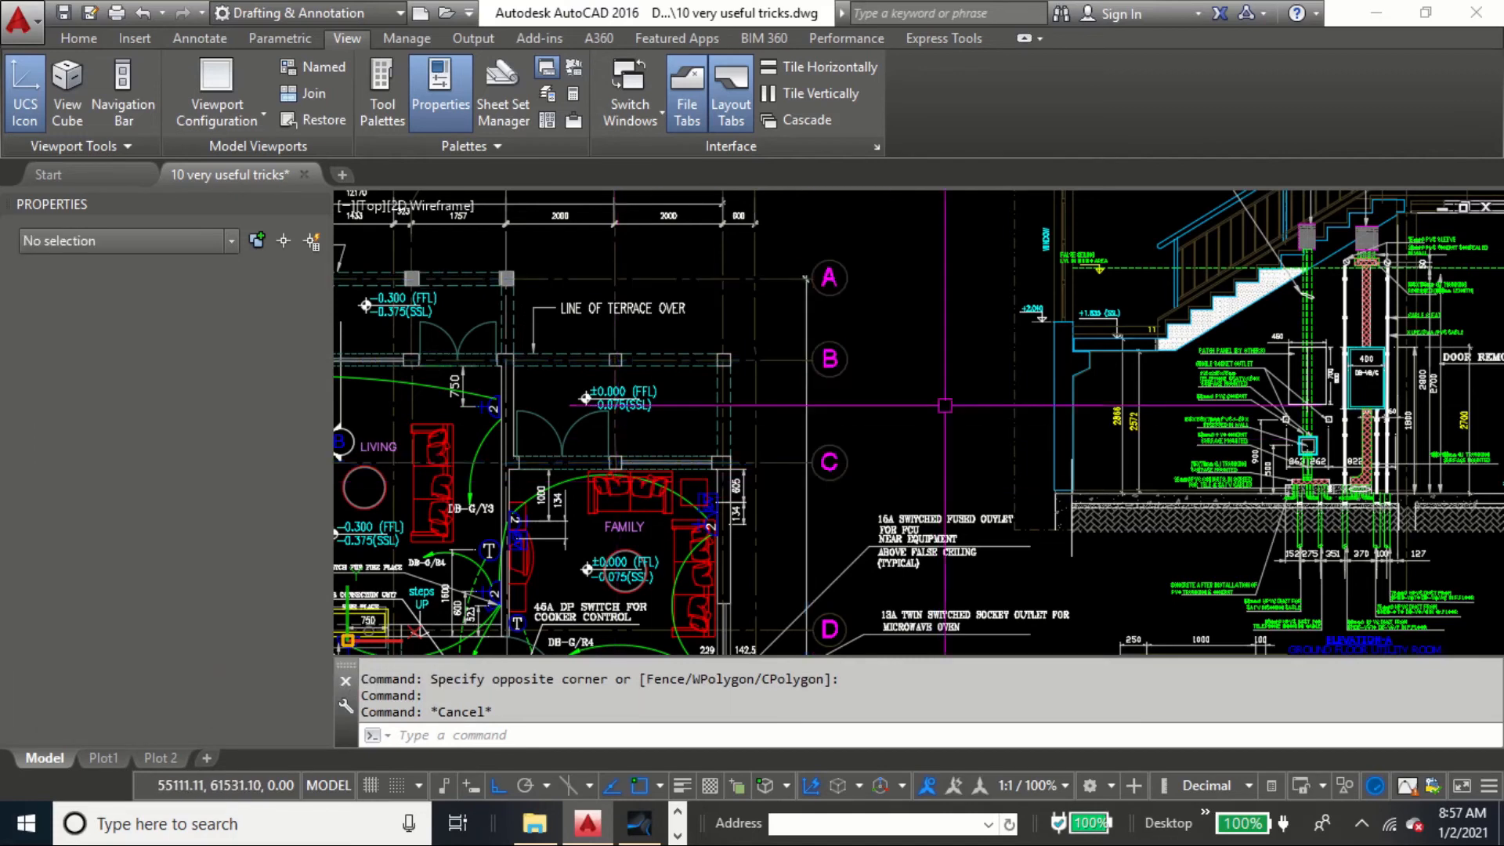
{"action": "scroll", "coordinate": [990, 406], "scroll_direction": "down", "scroll_amount": 2}
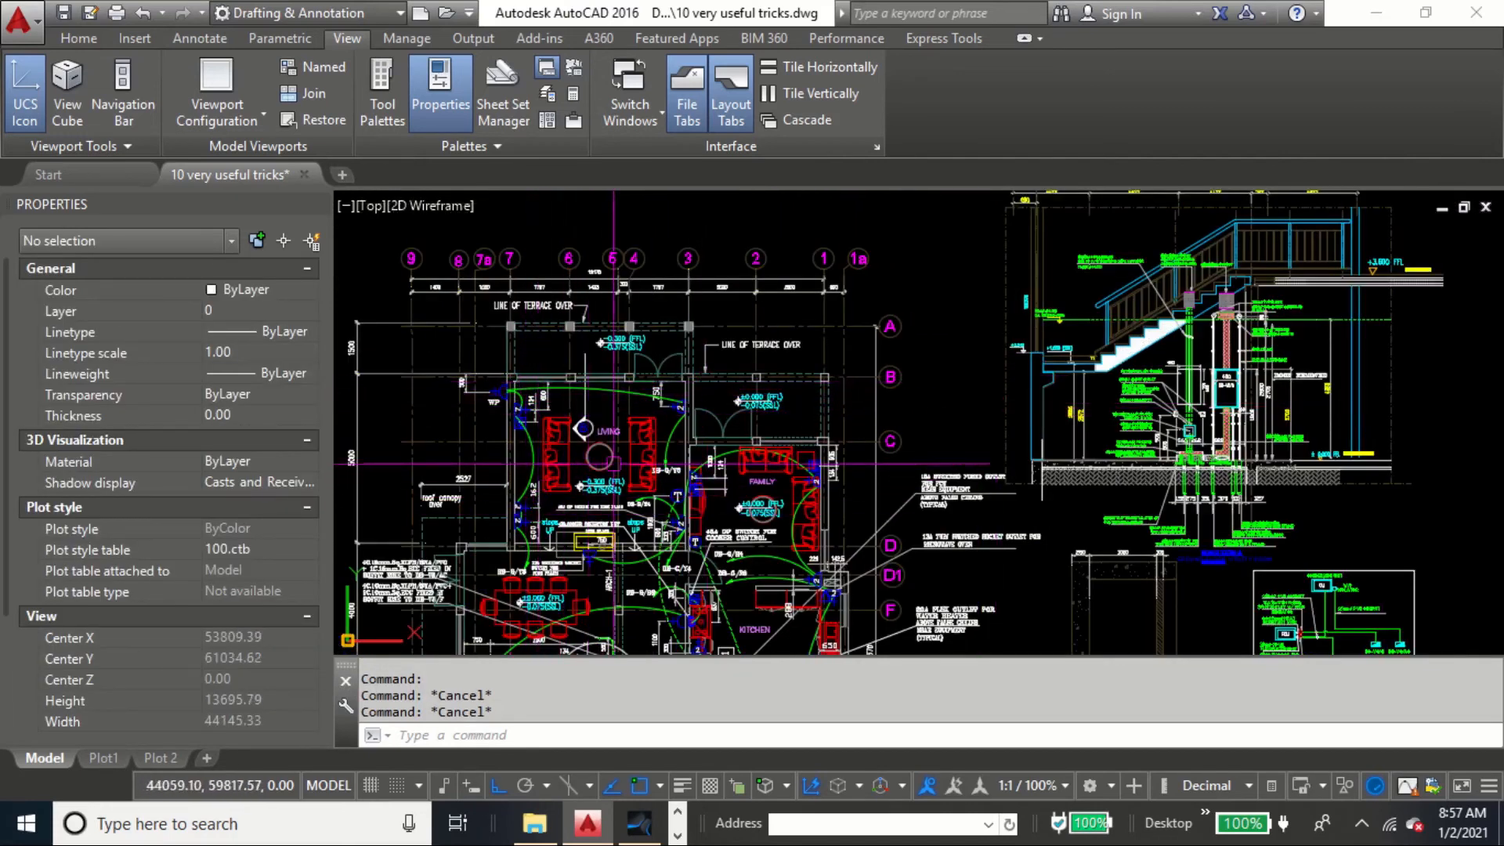
Try setting the object color of the 1757 dimension between grids 4 and 3 above the floor plan to Green
{"action": "scroll", "coordinate": [524, 514], "scroll_direction": "down", "scroll_amount": 2}
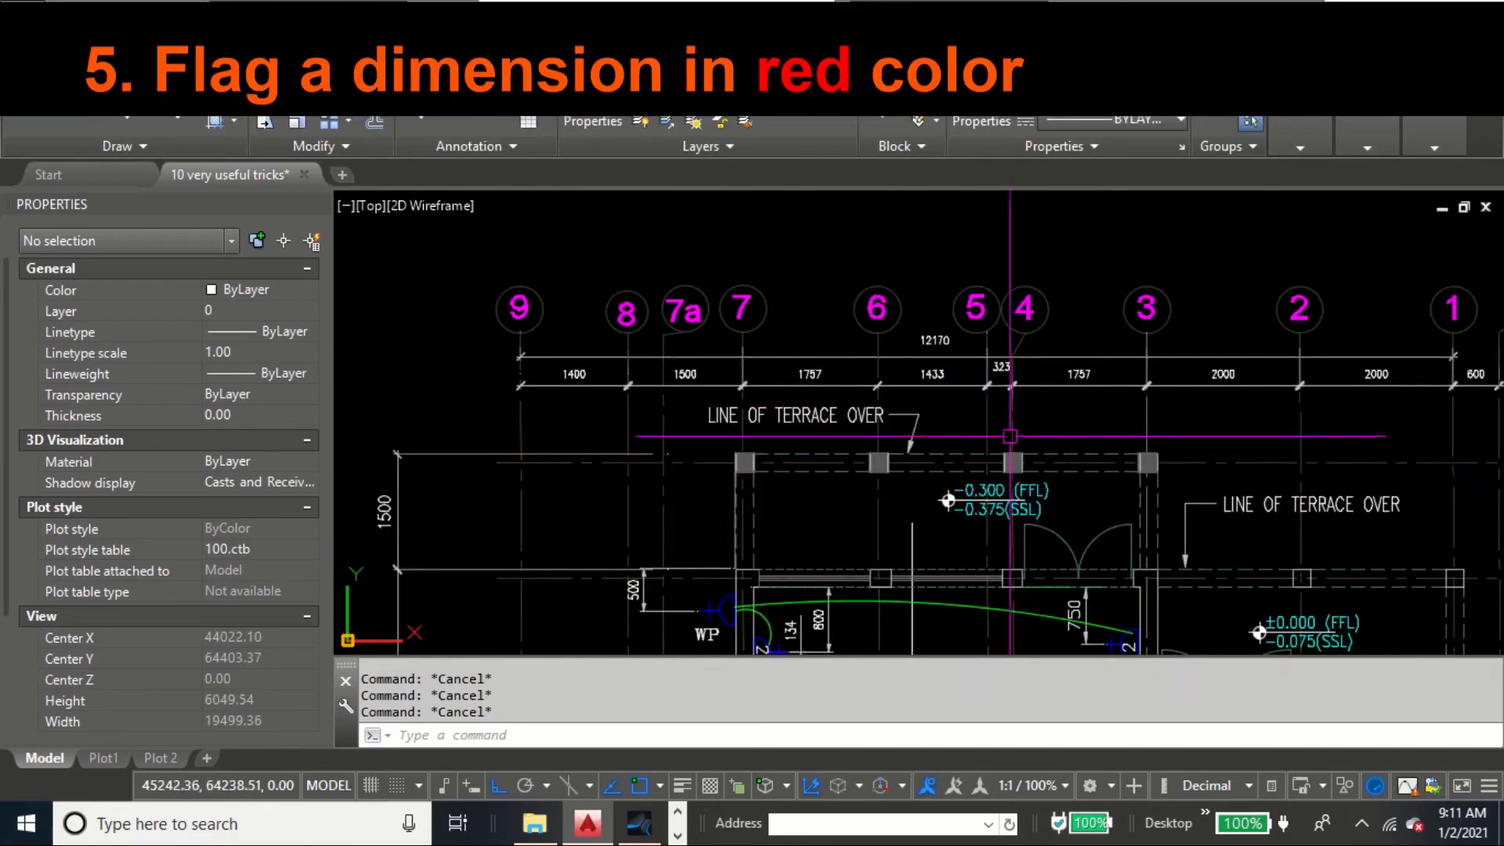
{"action": "scroll", "coordinate": [909, 438], "scroll_direction": "up", "scroll_amount": 3}
{"action": "scroll", "coordinate": [1026, 462], "scroll_direction": "down", "scroll_amount": 3}
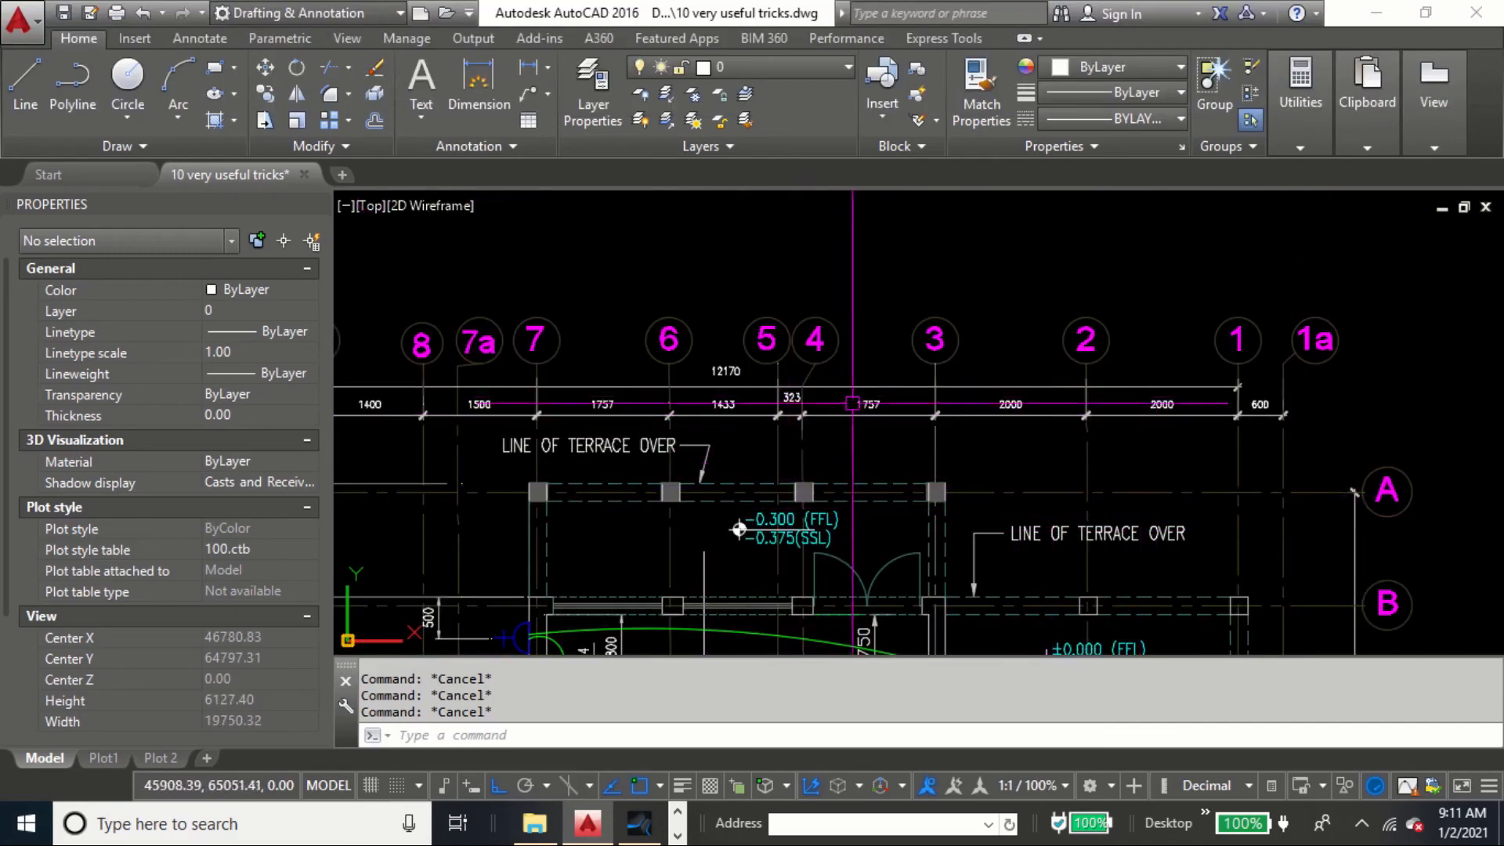
{"action": "scroll", "coordinate": [853, 406], "scroll_direction": "up", "scroll_amount": 2}
{"action": "scroll", "coordinate": [899, 417], "scroll_direction": "up", "scroll_amount": 2}
{"action": "scroll", "coordinate": [945, 445], "scroll_direction": "down", "scroll_amount": 2}
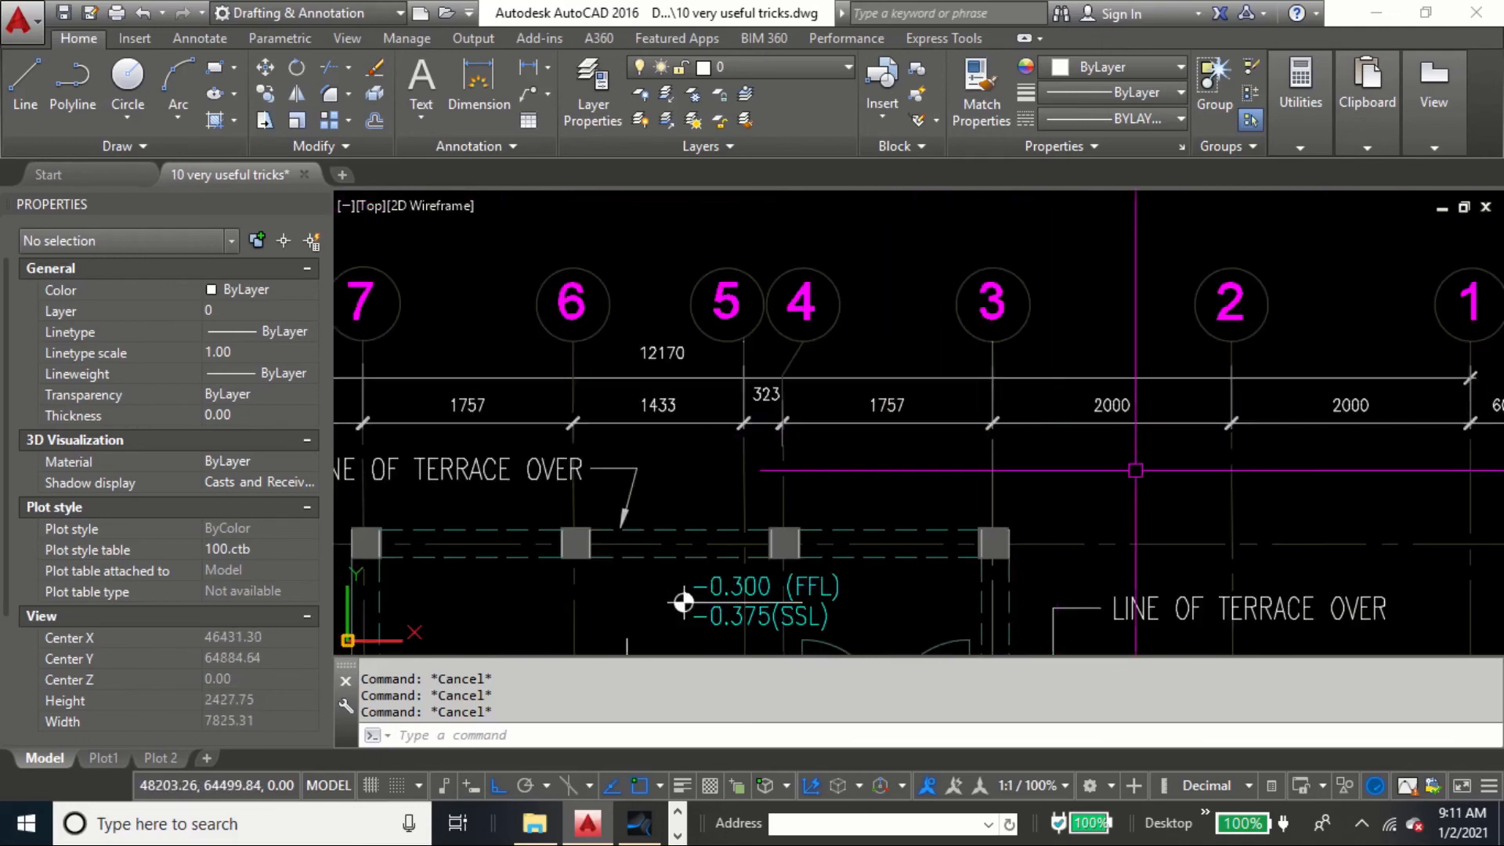
{"action": "mouse_move", "coordinate": [596, 392]}
{"action": "middle_mouse_down"}
{"action": "mouse_move", "coordinate": [1124, 408]}
{"action": "mouse_move", "coordinate": [709, 427]}
{"action": "middle_mouse_up"}
{"action": "scroll", "coordinate": [1410, 444], "scroll_direction": "up", "scroll_amount": 2}
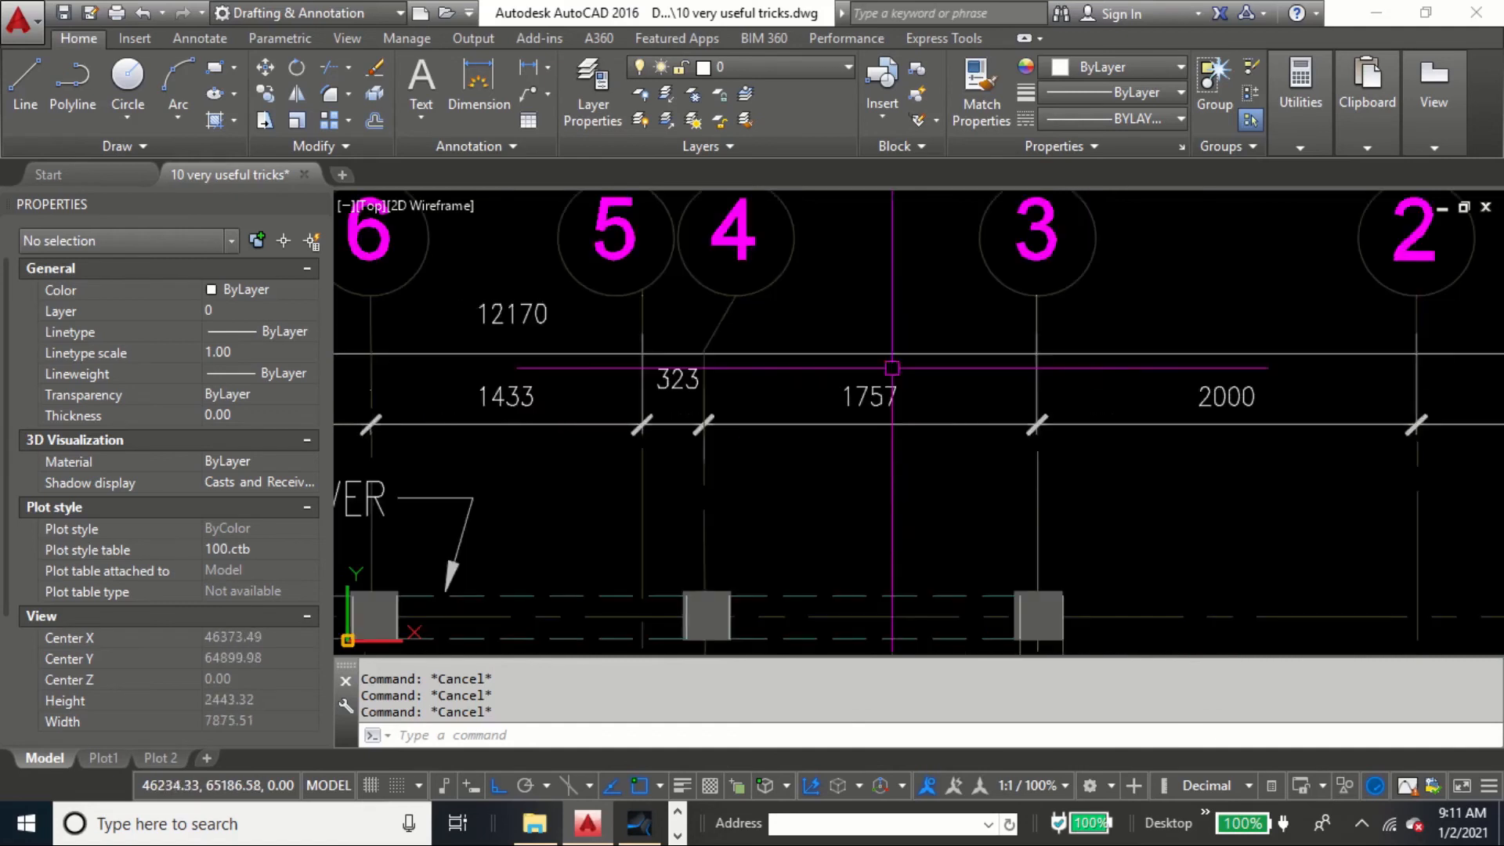
{"action": "middle_click_drag", "start_coordinate": [937, 392], "coordinate": [784, 407]}
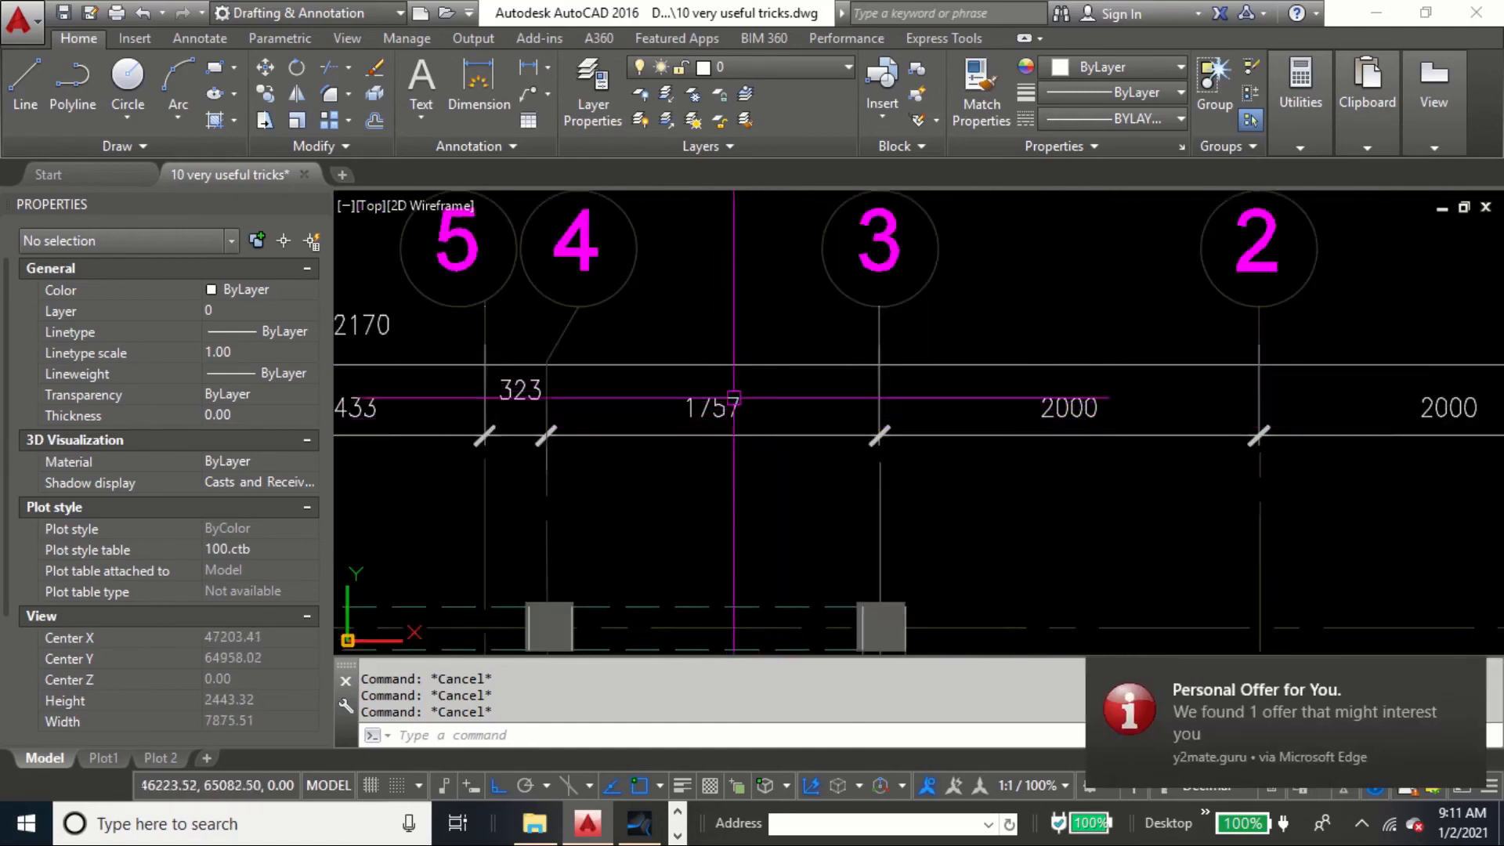
{"action": "left_click", "coordinate": [734, 393]}
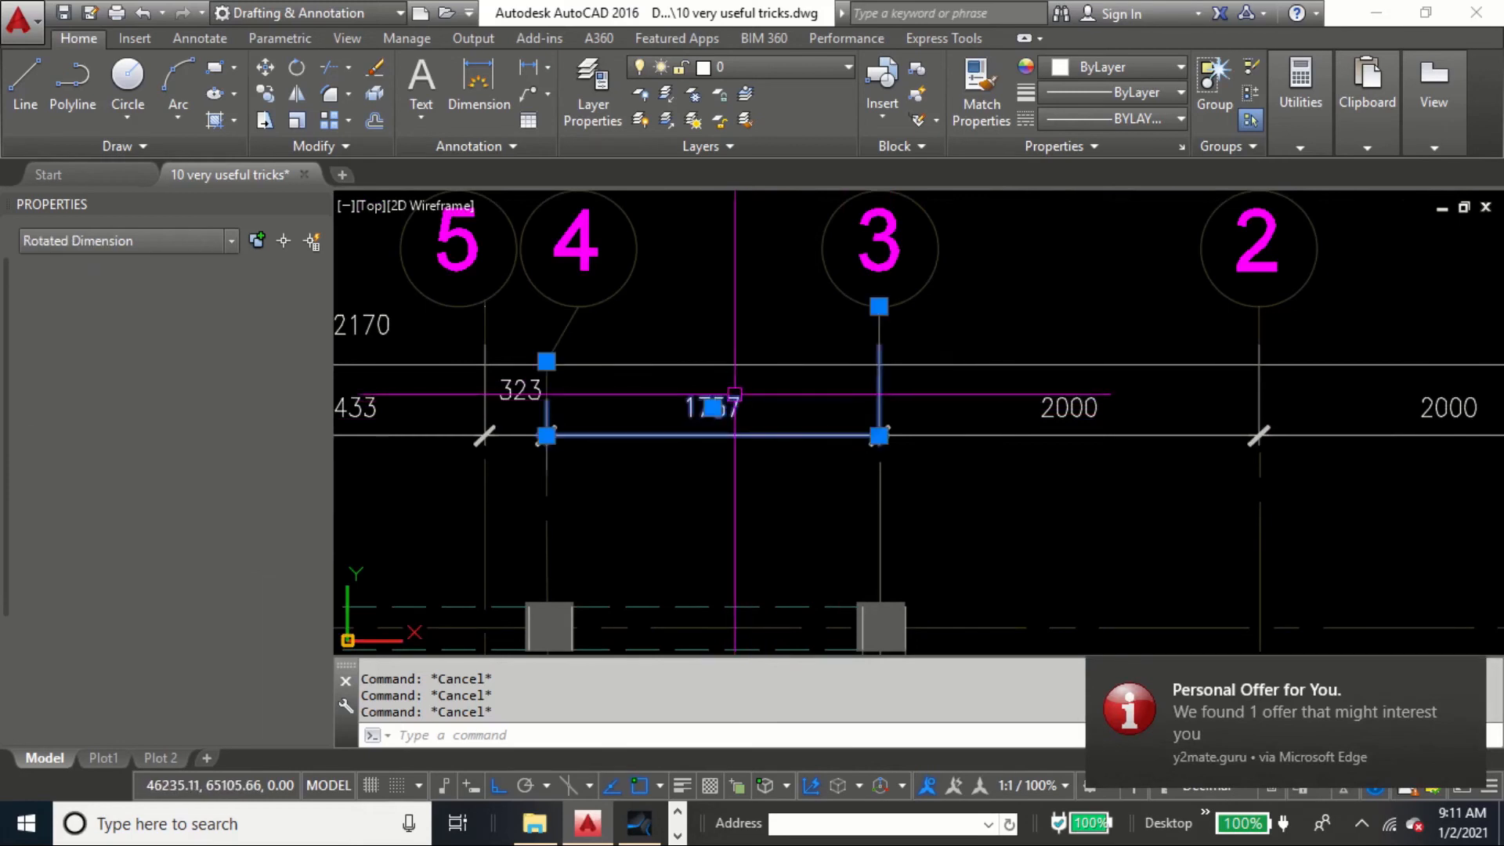
{"action": "left_click", "coordinate": [1115, 66]}
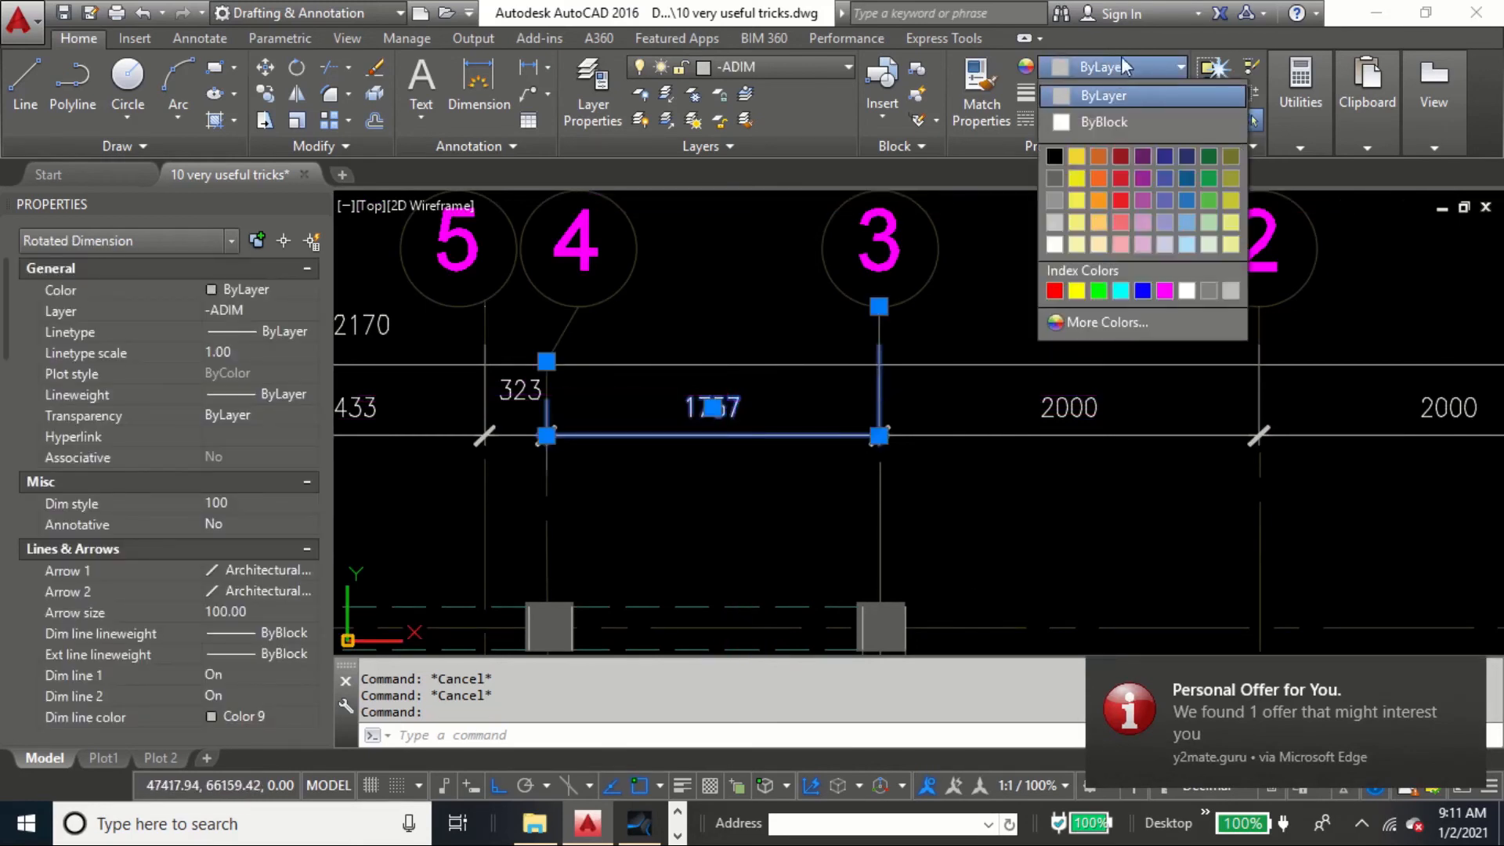
{"action": "left_click", "coordinate": [1098, 291]}
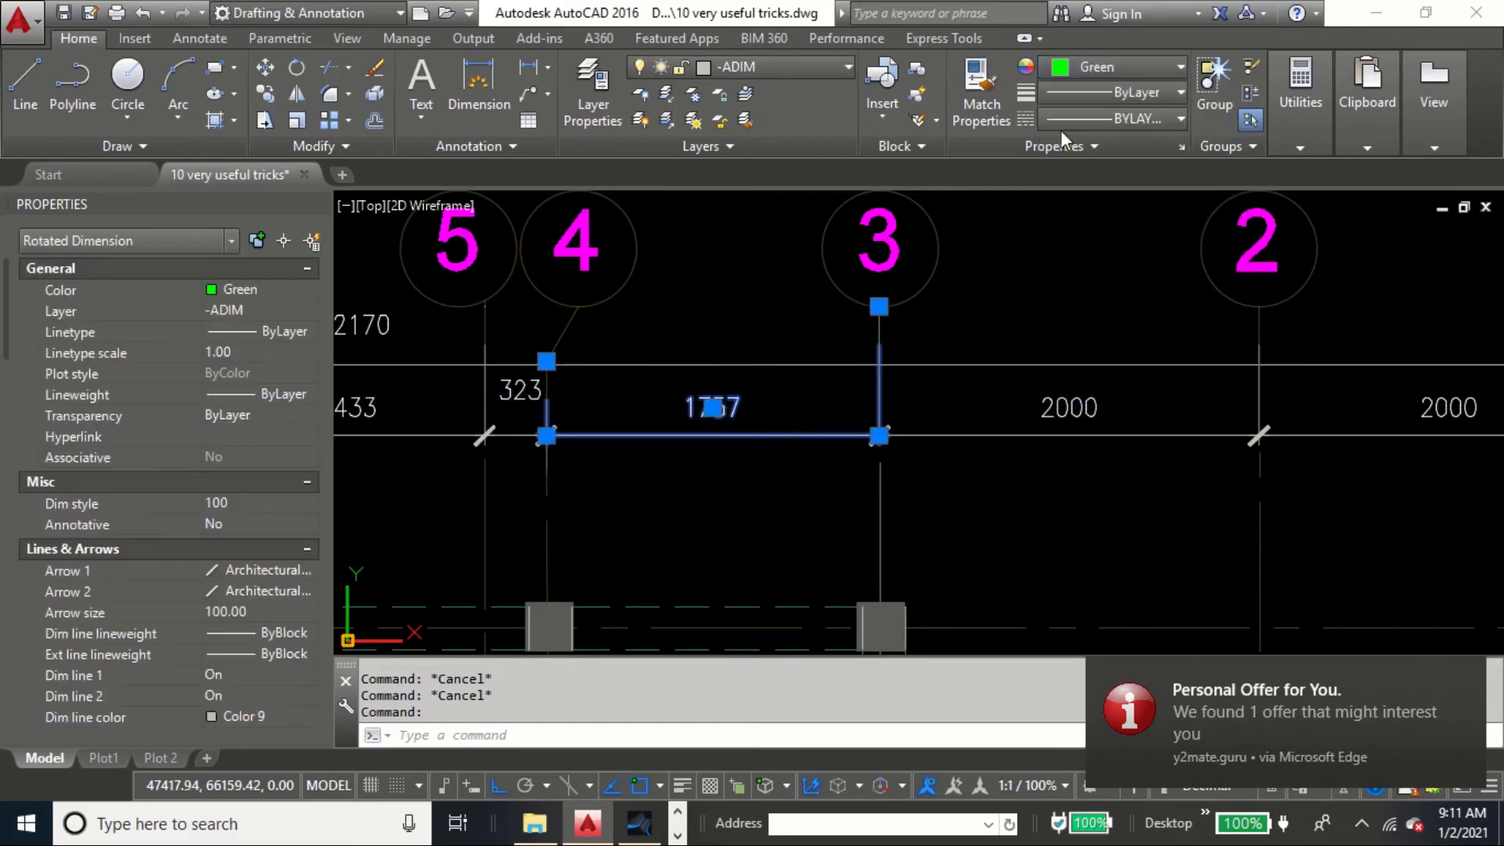
{"action": "key", "text": "Escape"}
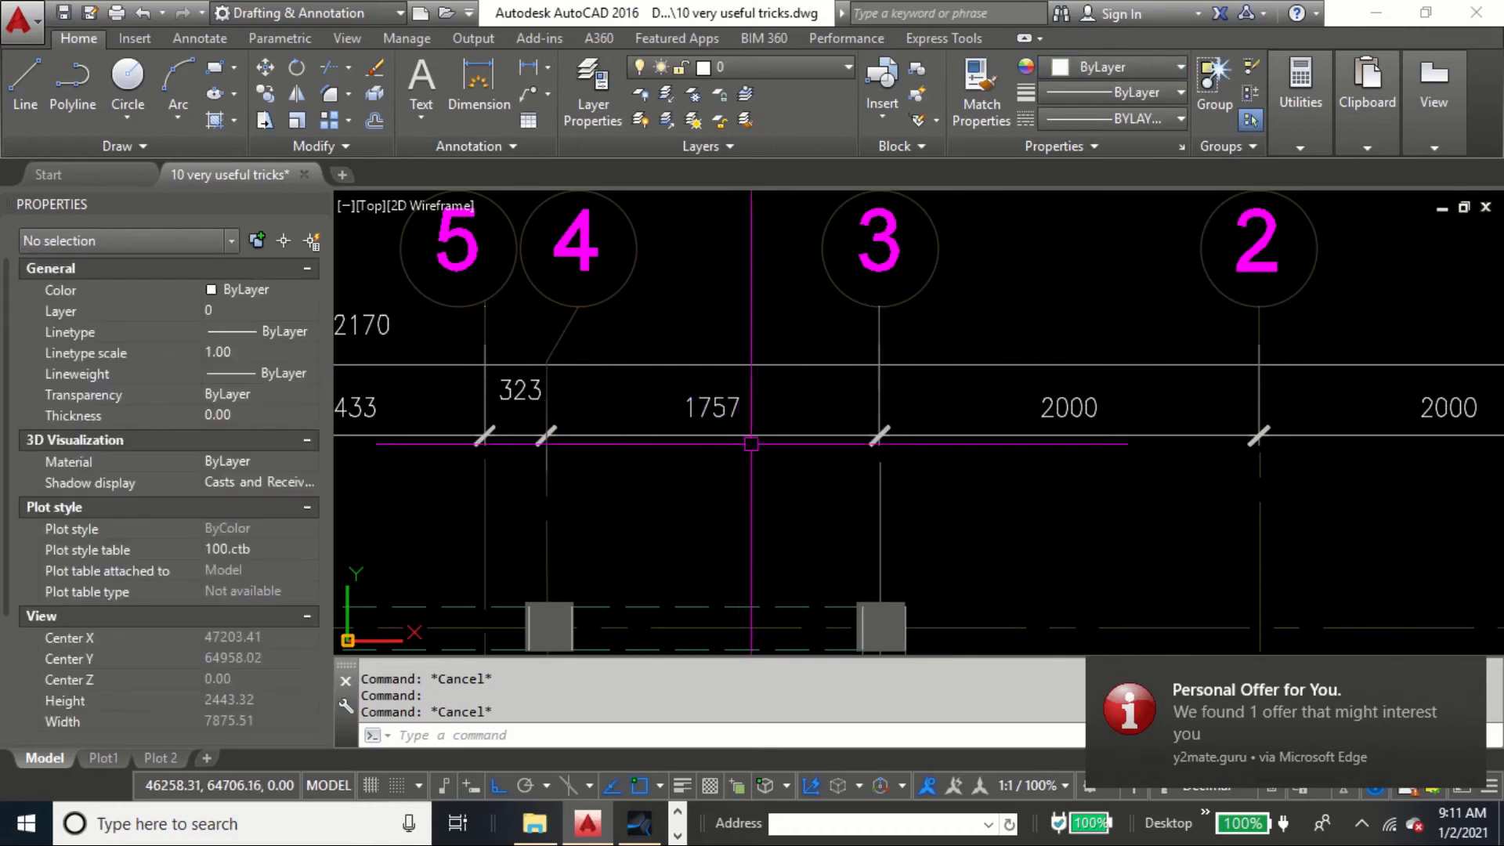
Set the object color of the 1757 dimension between grids 4 and 3 back to ByLayer
{"action": "scroll", "coordinate": [722, 410], "scroll_direction": "up", "scroll_amount": 2}
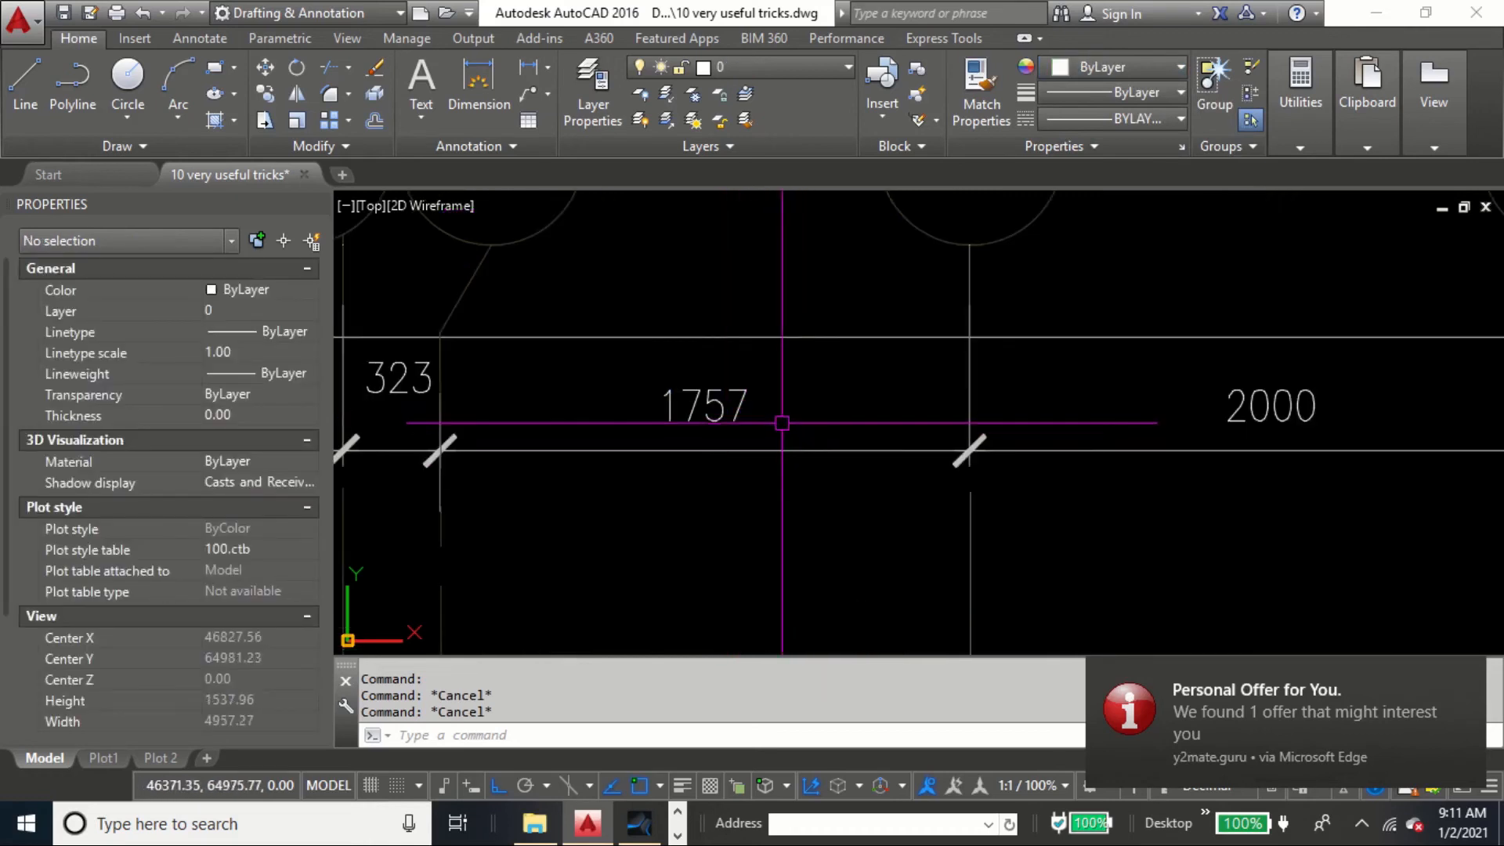
{"action": "scroll", "coordinate": [778, 415], "scroll_direction": "down", "scroll_amount": 2}
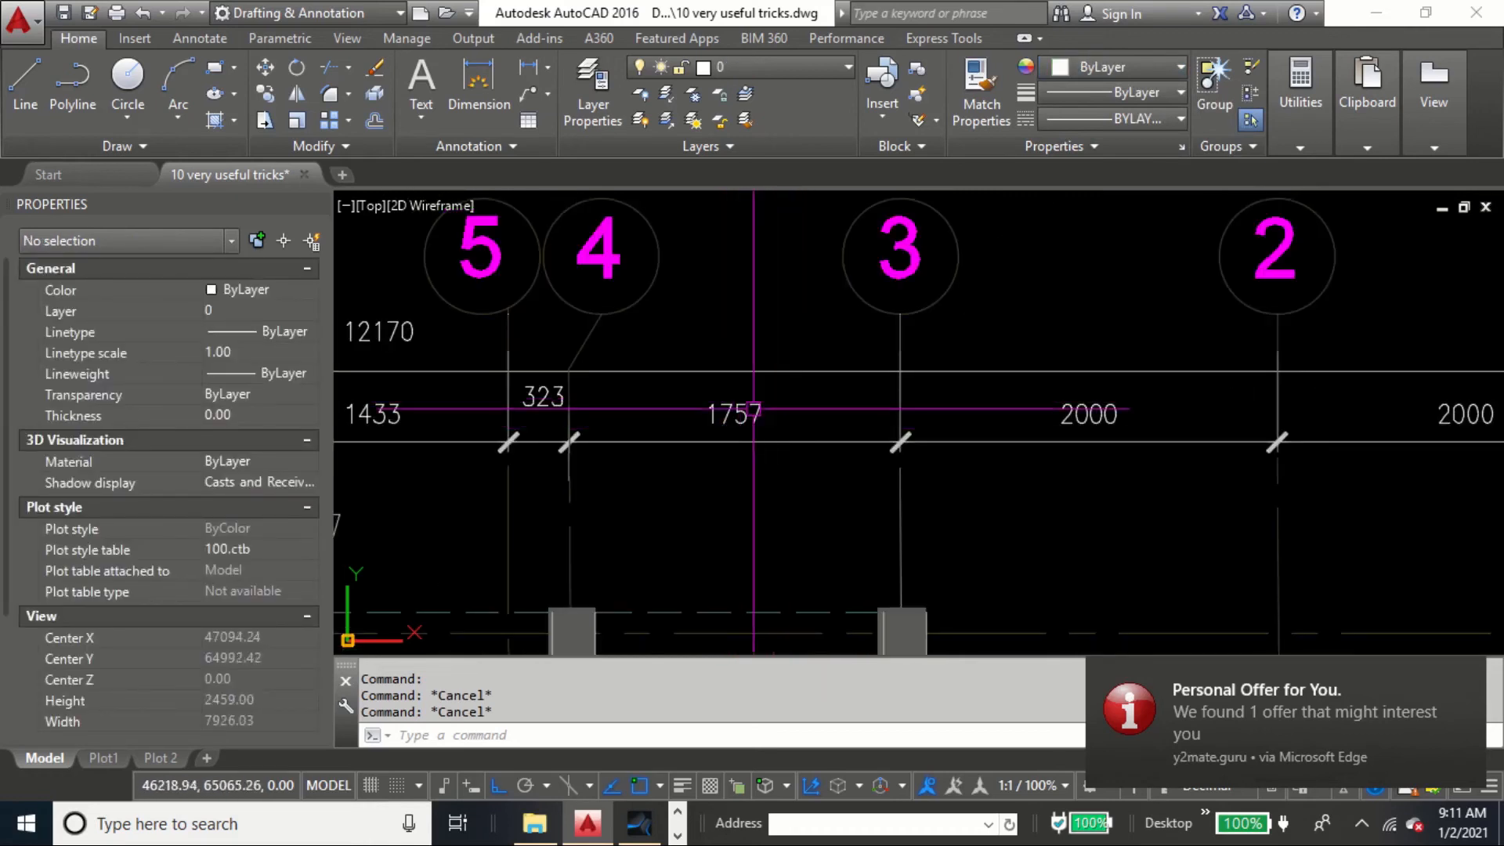
{"action": "left_click", "coordinate": [755, 405]}
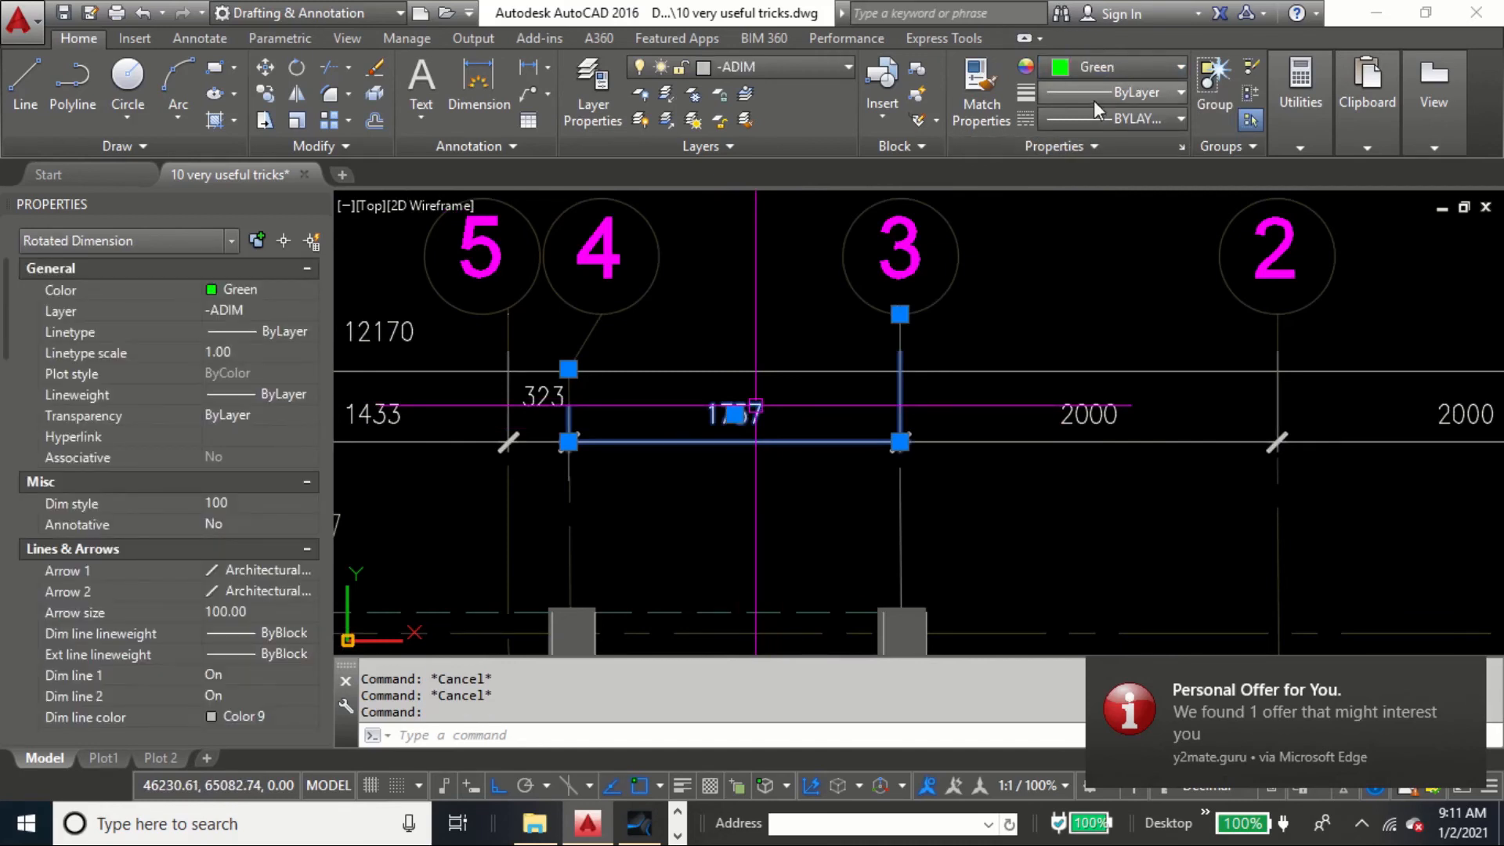
{"action": "left_click", "coordinate": [1110, 83]}
{"action": "left_click", "coordinate": [1114, 75]}
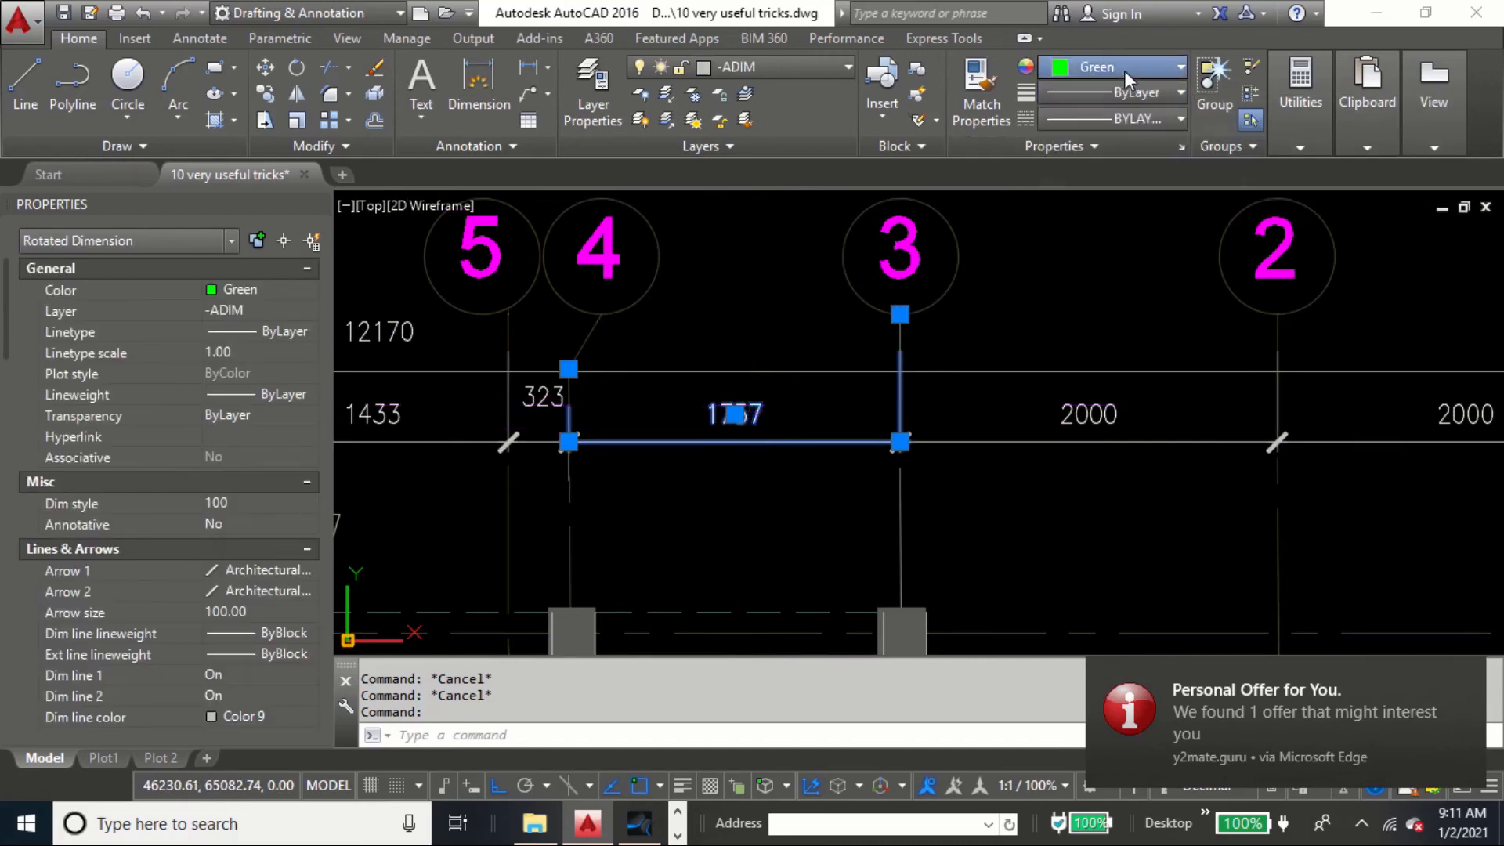
{"action": "left_click", "coordinate": [1125, 71]}
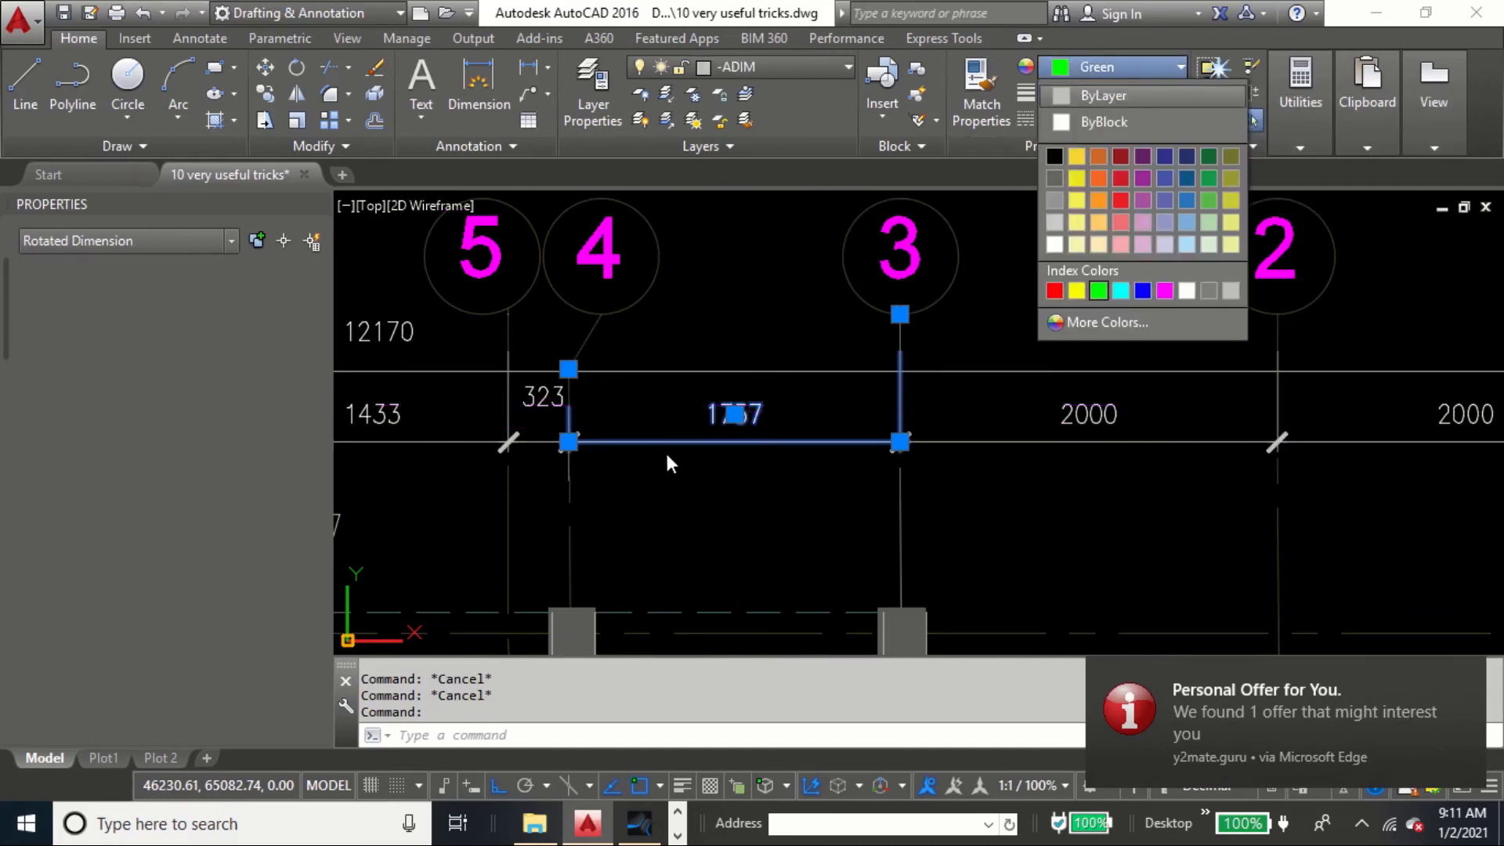
{"action": "key", "text": "Escape"}
{"action": "key", "text": "Escape"}
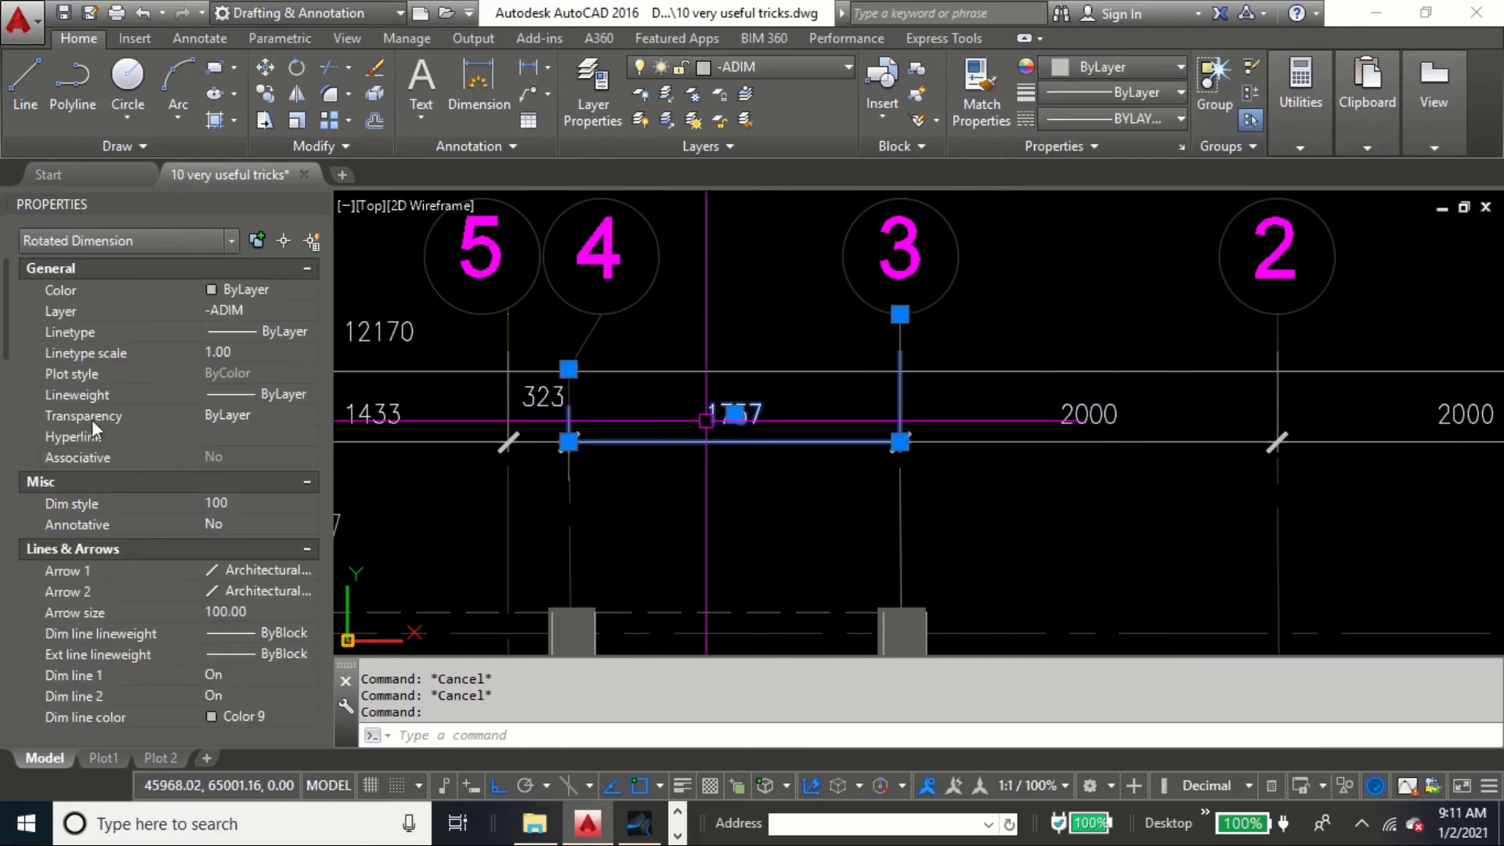
Set the text color of the 1757 dimension between grids 4 and 3 to ByBlock in its properties
{"action": "scroll", "coordinate": [159, 519], "scroll_direction": "down", "scroll_amount": 5}
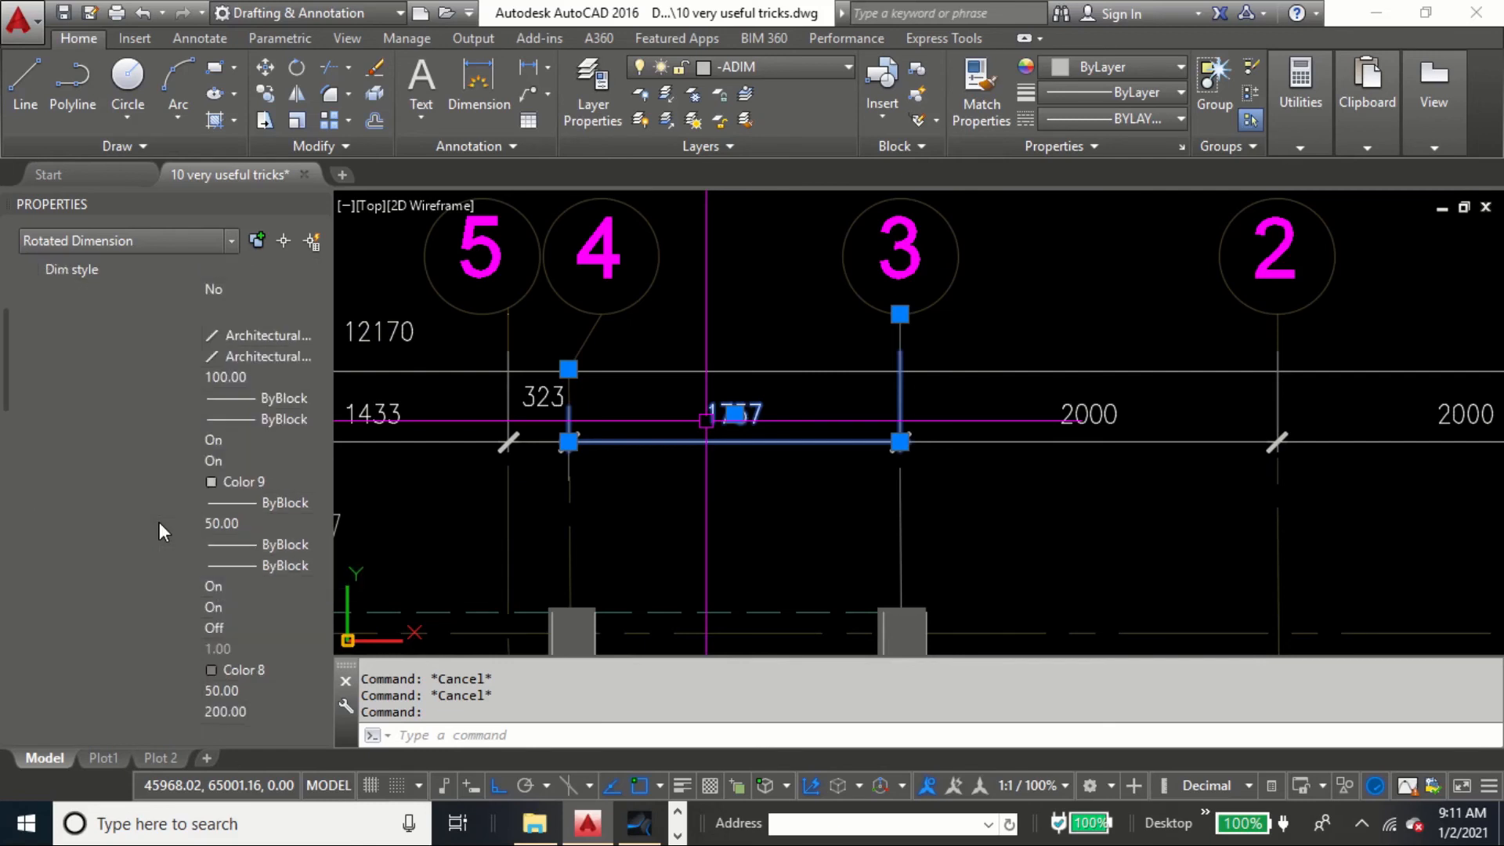
{"action": "scroll", "coordinate": [158, 523], "scroll_direction": "down", "scroll_amount": 6}
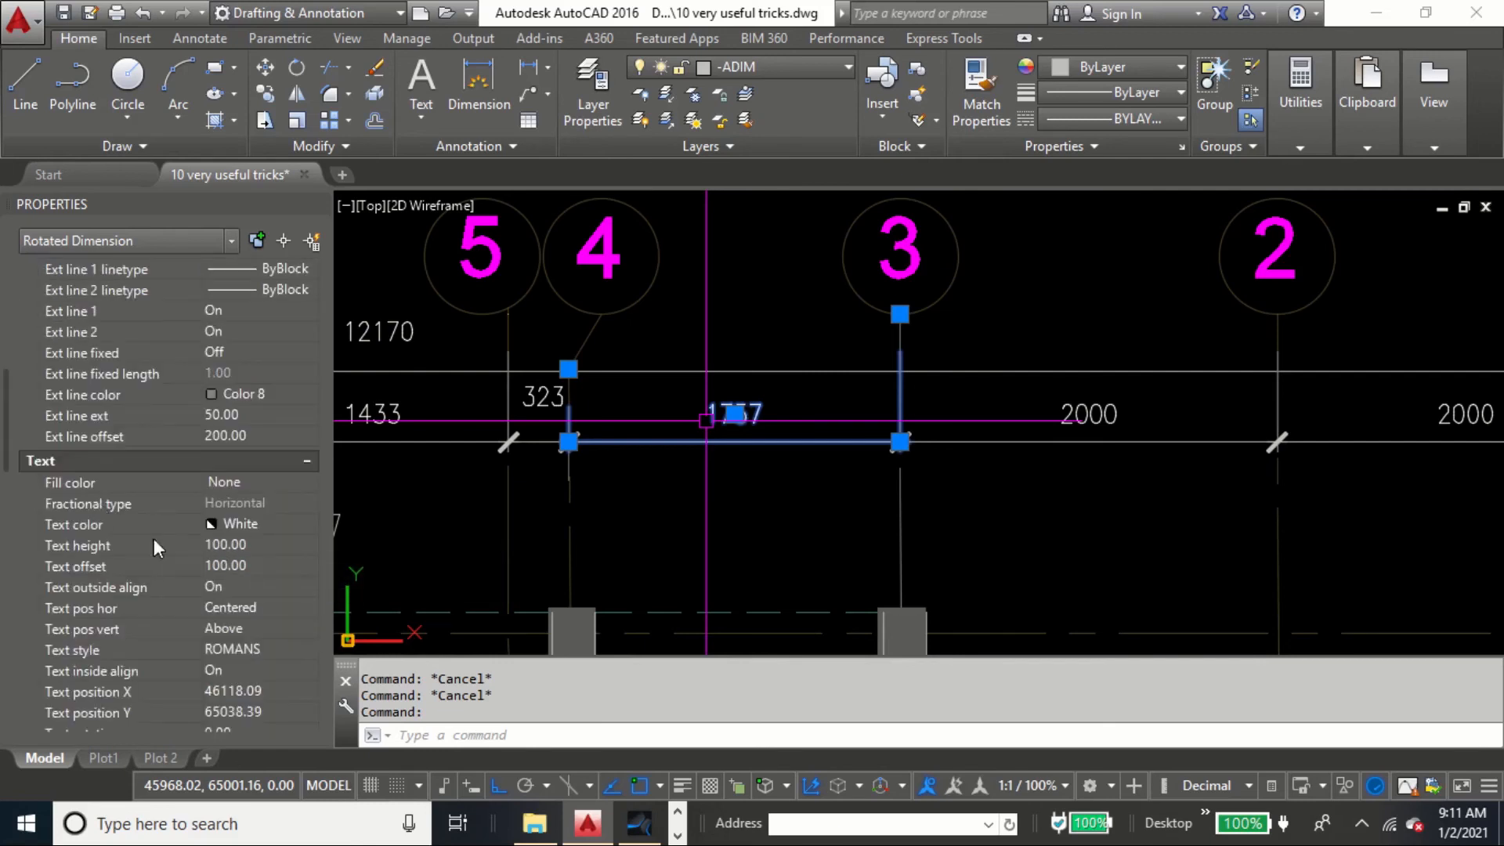
{"action": "left_click", "coordinate": [274, 520]}
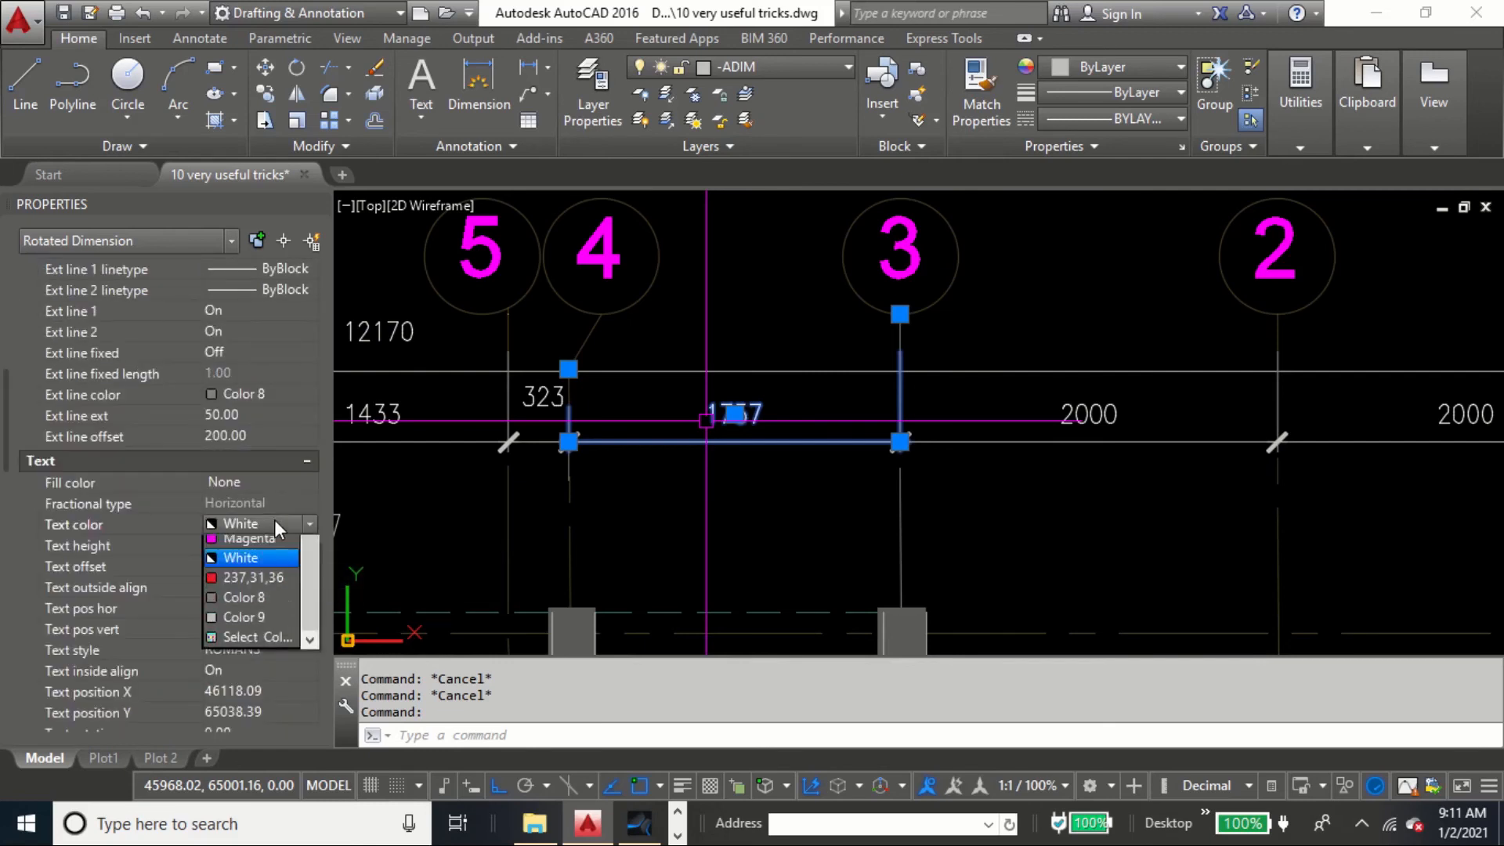
{"action": "left_click", "coordinate": [265, 560]}
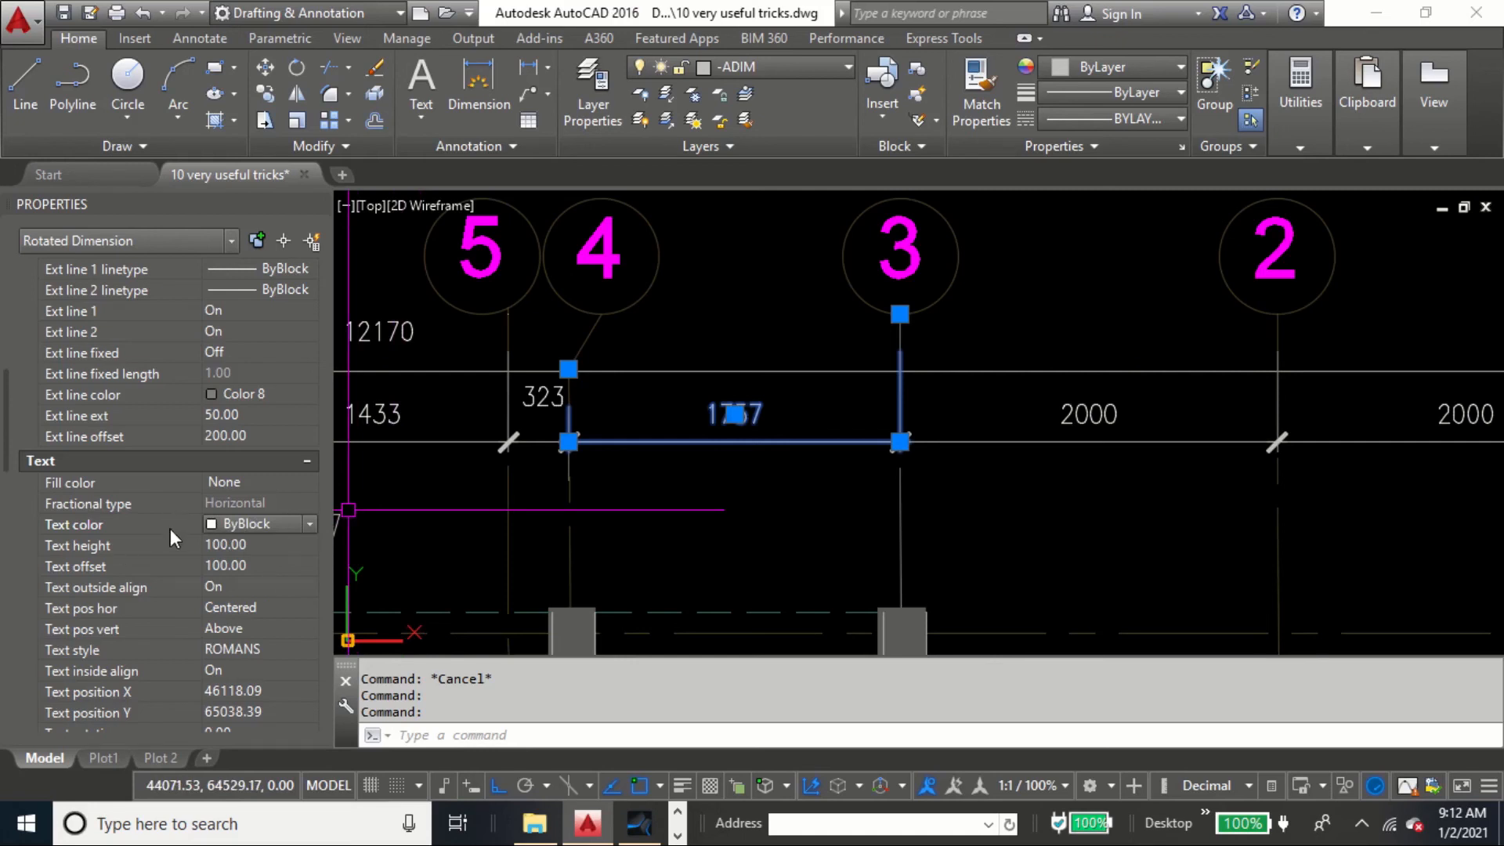
Set the dimension line color of the same 1757 dimension to ByBlock and clear the selection
{"action": "scroll", "coordinate": [170, 528], "scroll_direction": "down", "scroll_amount": 6}
{"action": "scroll", "coordinate": [173, 546], "scroll_direction": "up", "scroll_amount": 6}
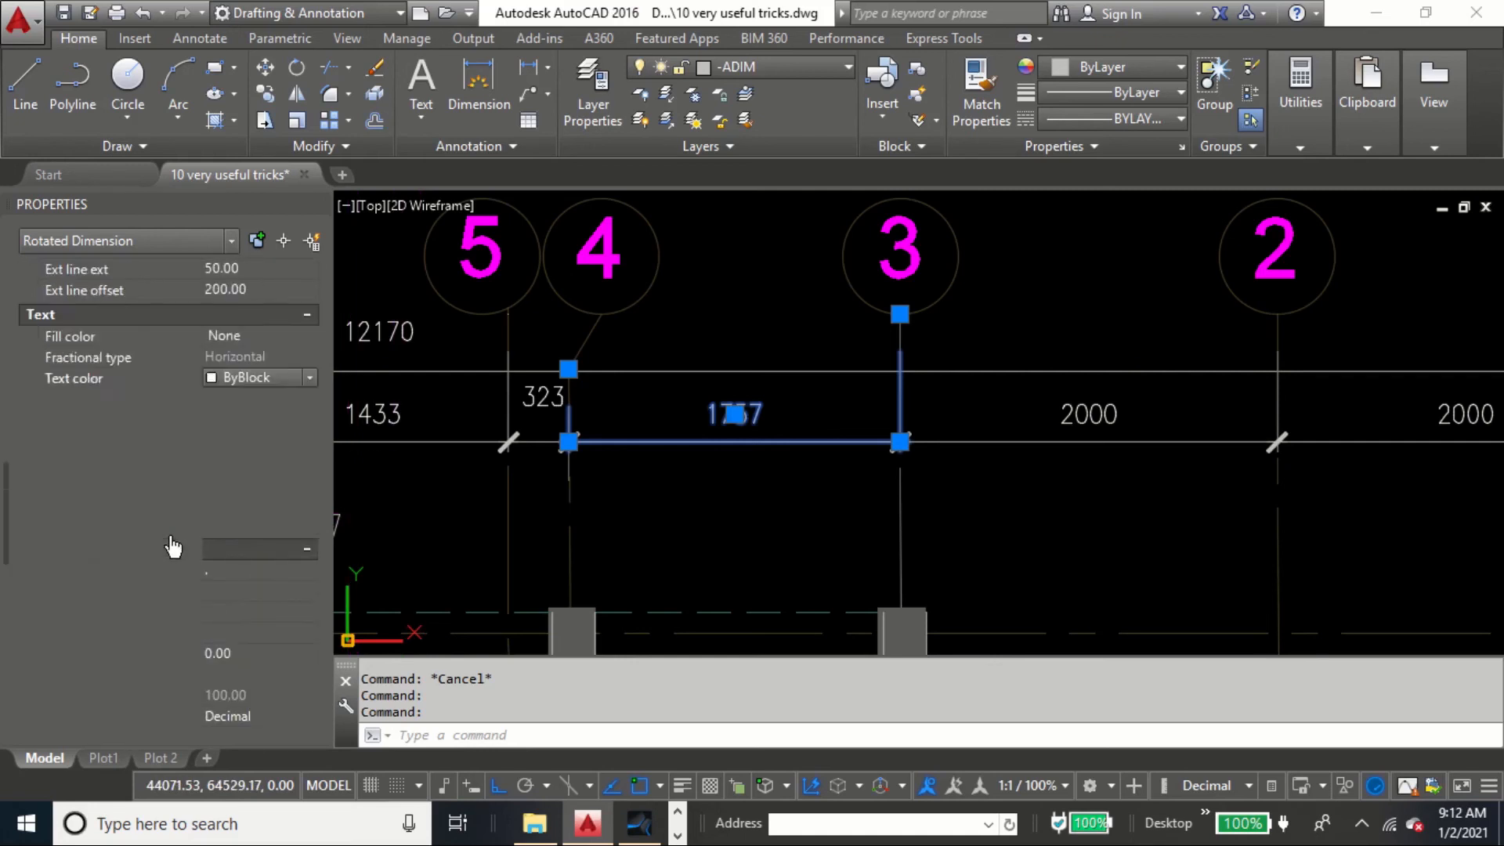
{"action": "scroll", "coordinate": [173, 546], "scroll_direction": "up", "scroll_amount": 3}
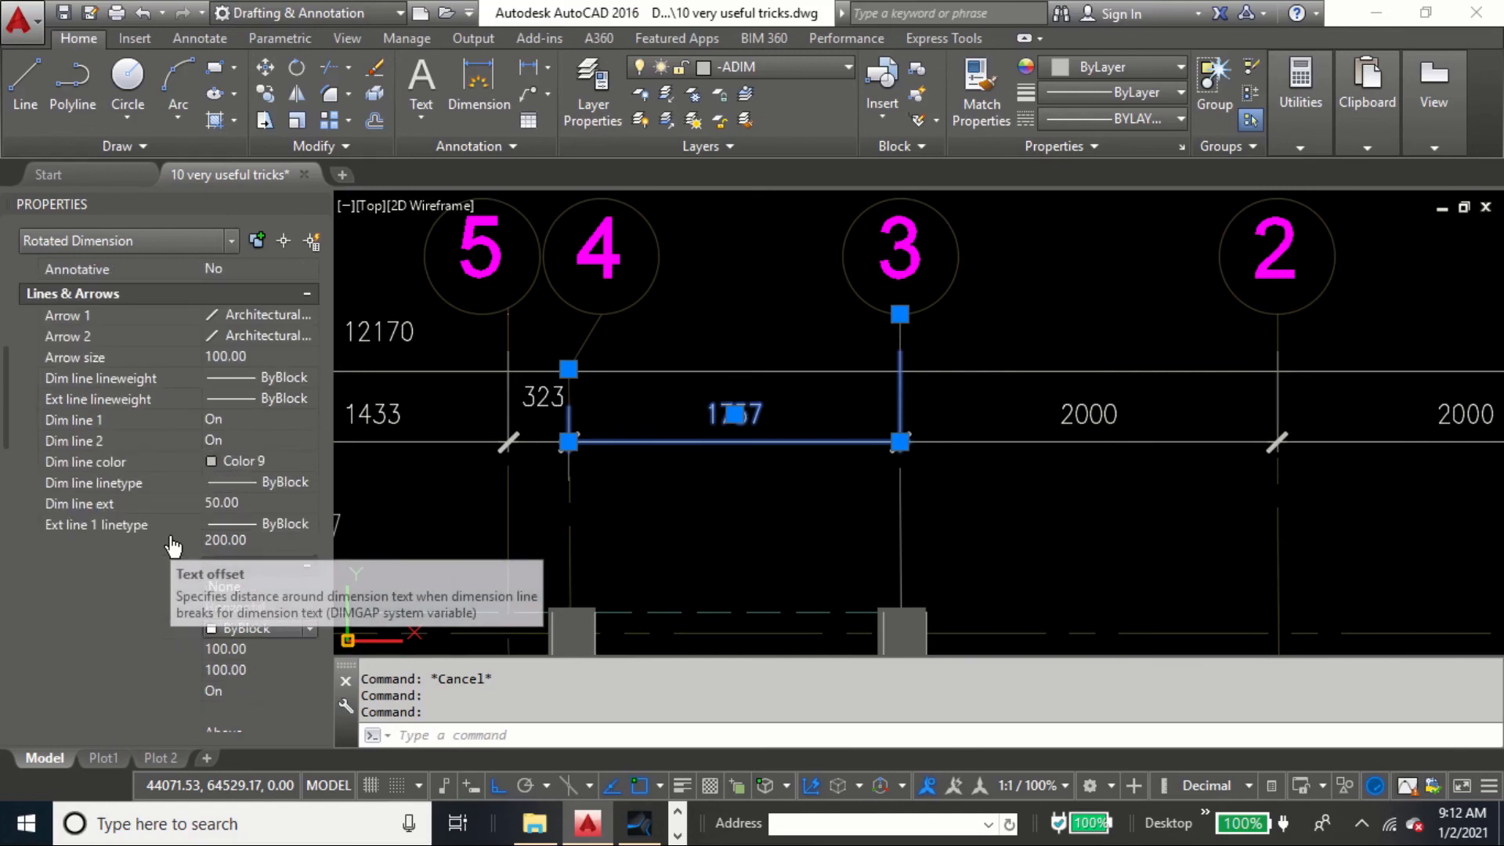
{"action": "left_click", "coordinate": [283, 455]}
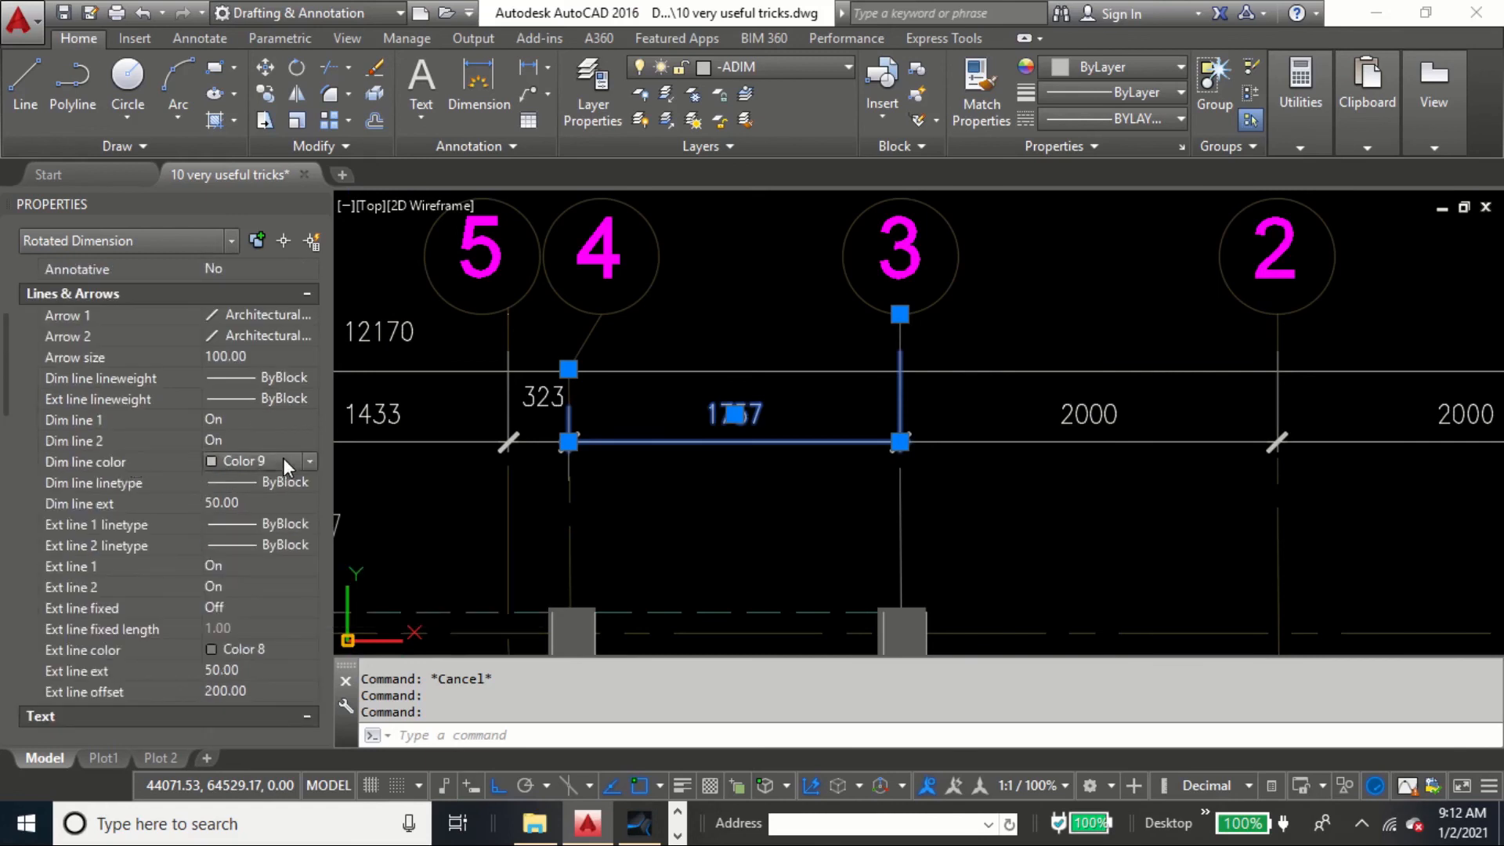
{"action": "left_click", "coordinate": [284, 458]}
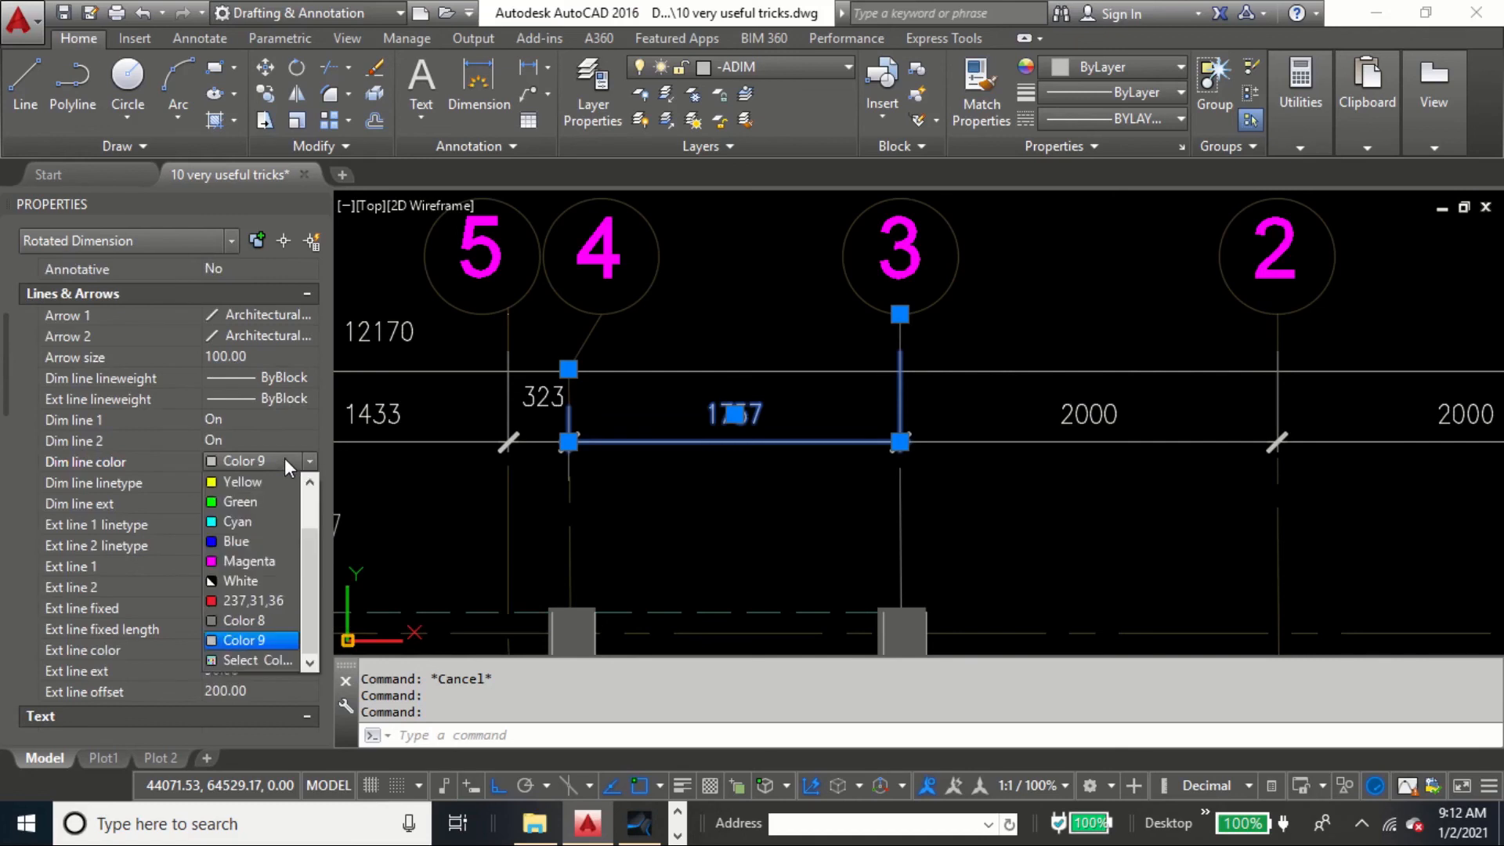
{"action": "scroll", "coordinate": [247, 483], "scroll_direction": "up", "scroll_amount": 2}
{"action": "left_click", "coordinate": [266, 501]}
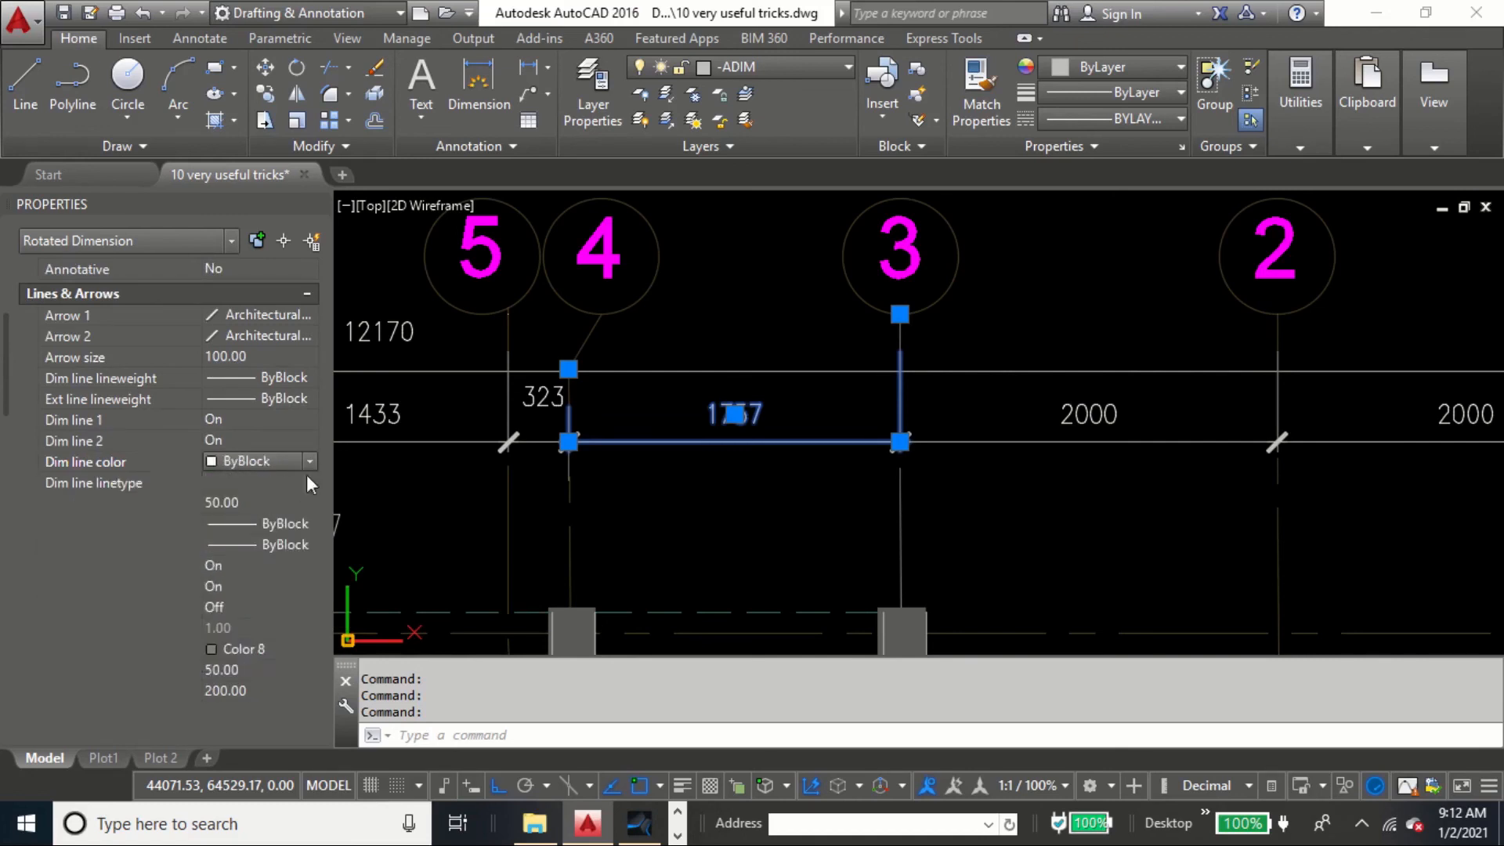
{"action": "key", "text": "Escape"}
{"action": "key", "text": "Escape"}
Set the object color of the 1757 dimension between grids 4 and 3 to Green and deselect it
{"action": "left_click", "coordinate": [734, 414]}
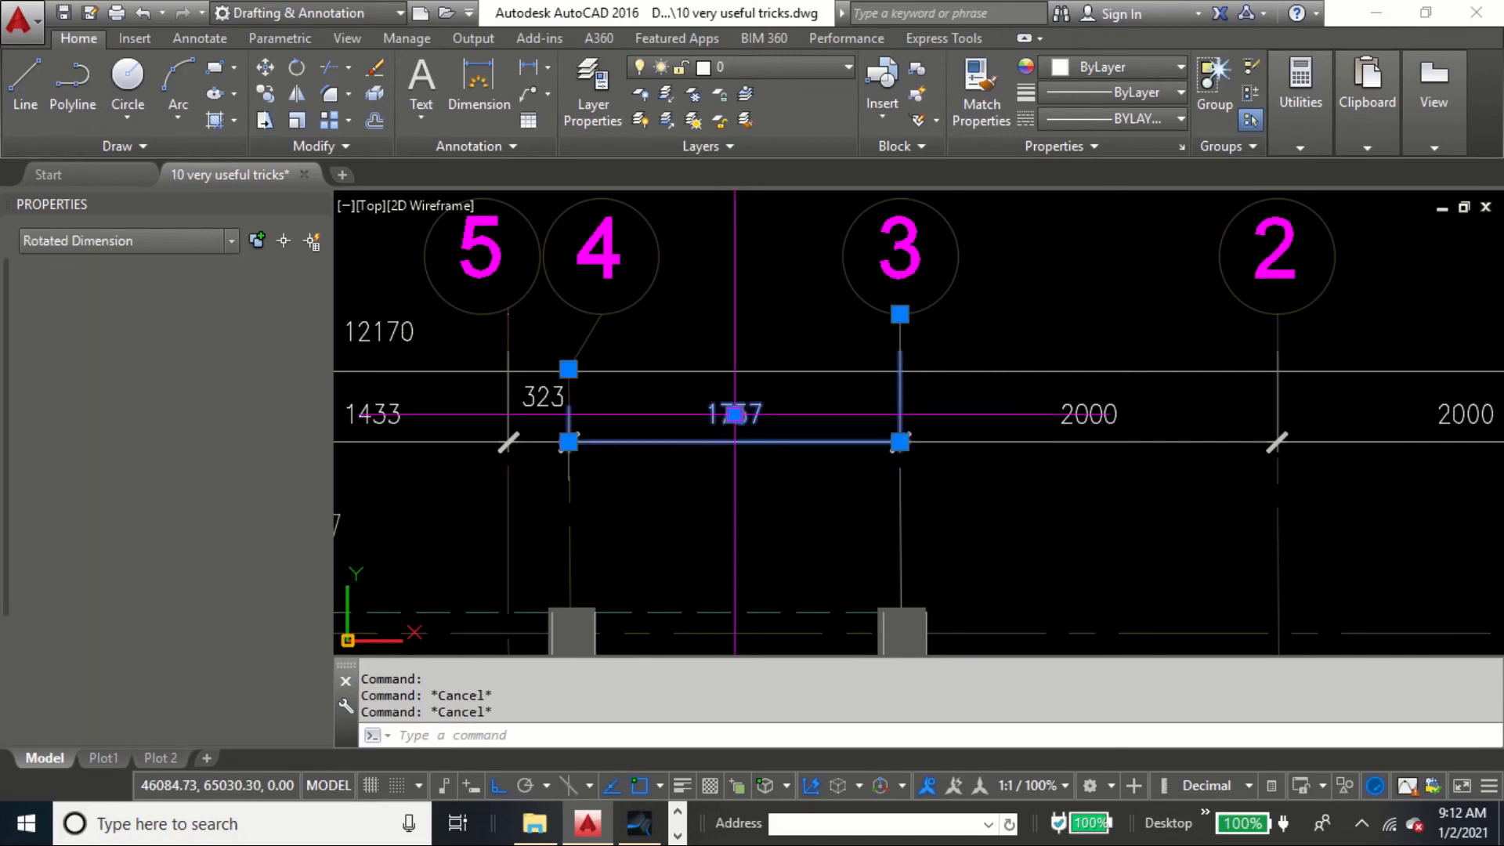
{"action": "left_click", "coordinate": [1119, 68]}
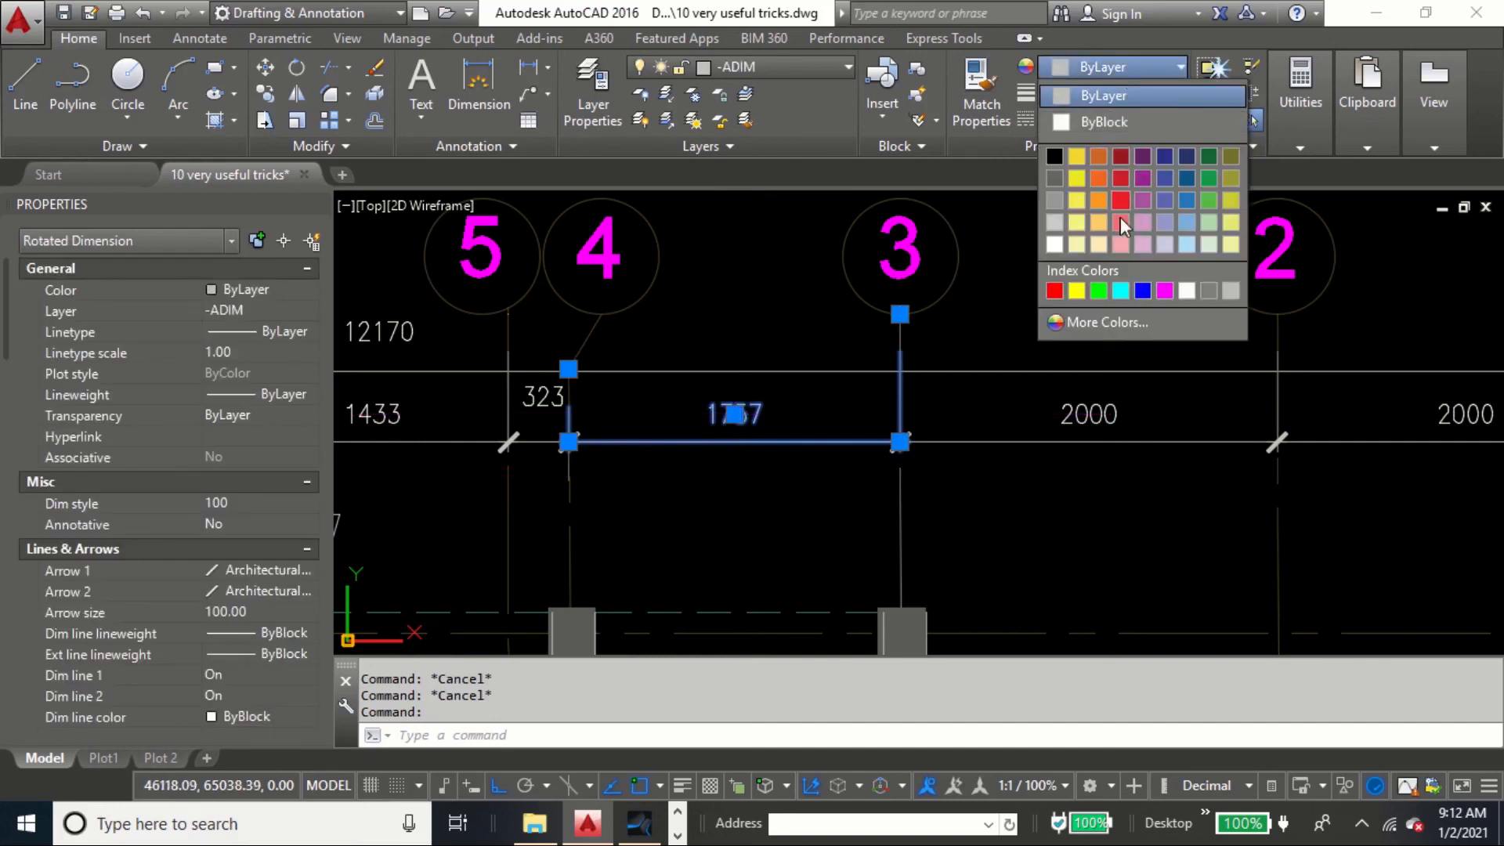
{"action": "left_click", "coordinate": [1098, 290]}
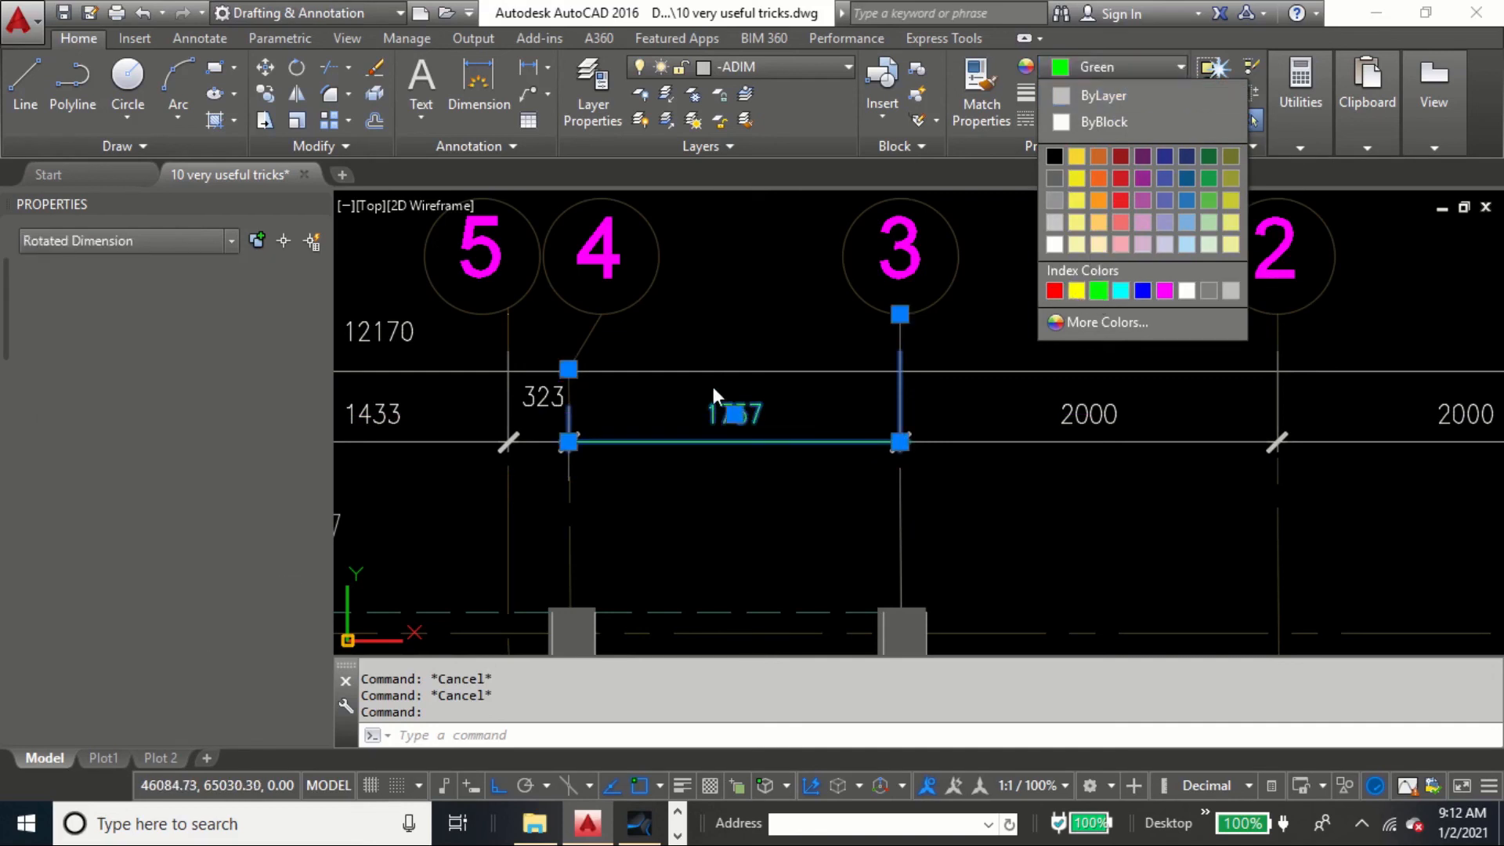
{"action": "key", "text": "Escape"}
{"action": "left_click", "coordinate": [1091, 413]}
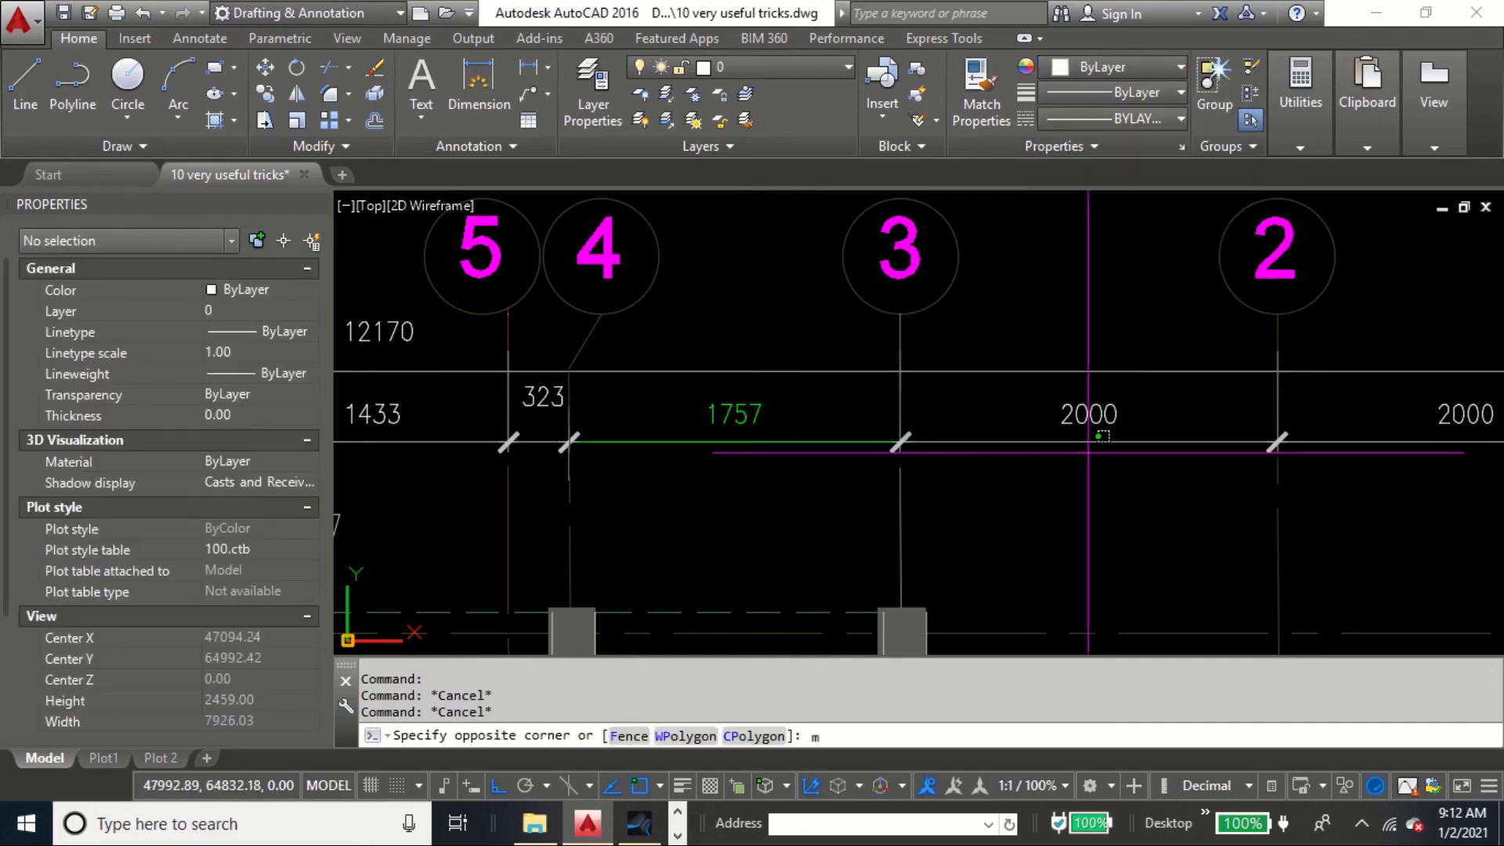
{"action": "type", "text": "ma"}
{"action": "key", "text": "Return"}
{"action": "key", "text": "Escape"}
{"action": "key", "text": "Escape"}
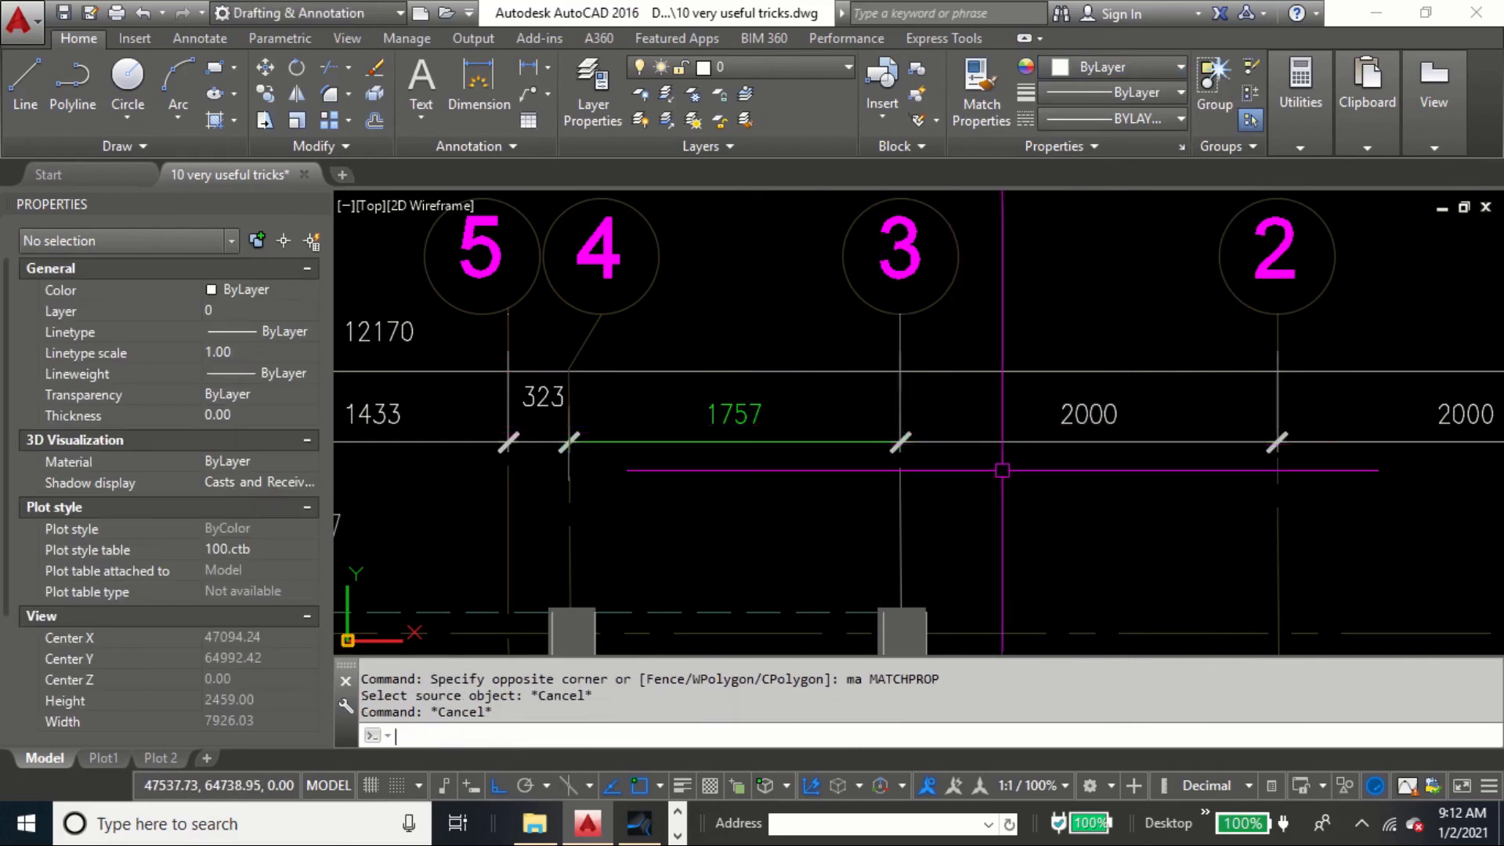
Match the properties of the green 1757 dimension onto the 2000 dimension between grids 3 and 2
{"action": "type", "text": "ma"}
{"action": "key", "text": "Return"}
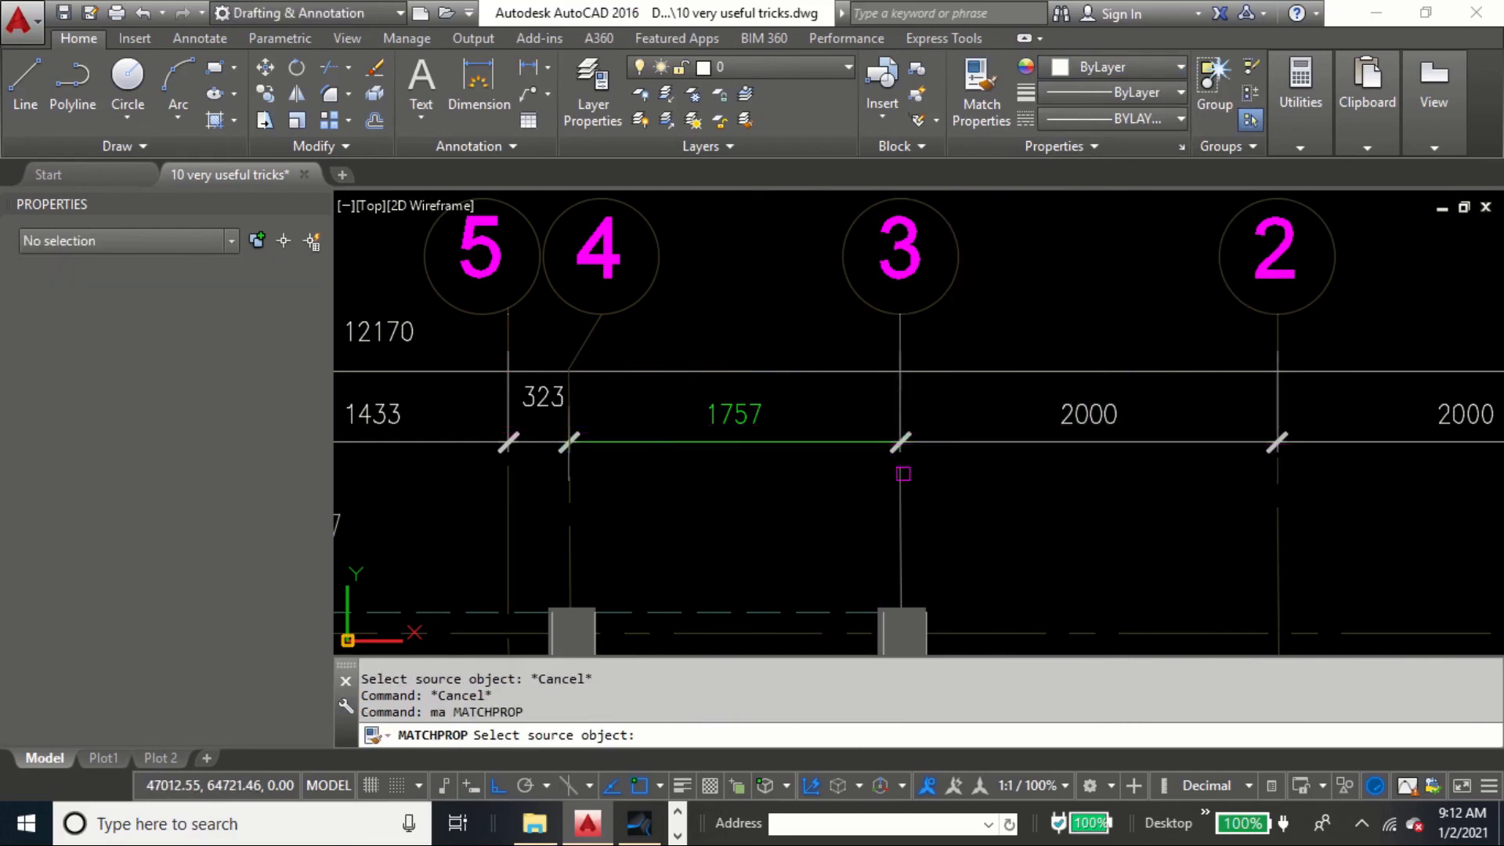
{"action": "left_click", "coordinate": [747, 402]}
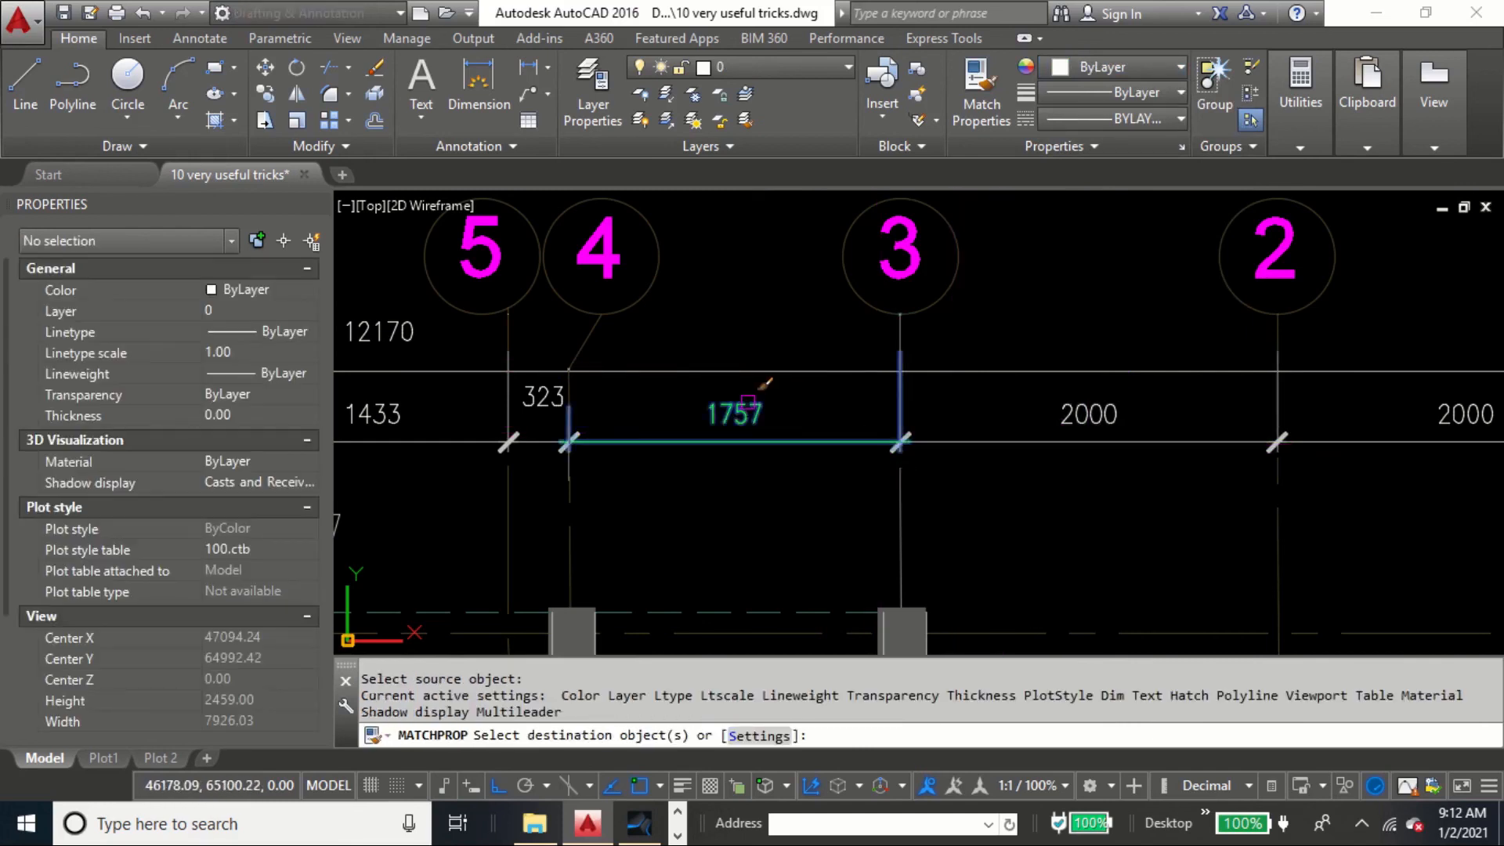
{"action": "left_click", "coordinate": [1088, 415]}
{"action": "key", "text": "Escape"}
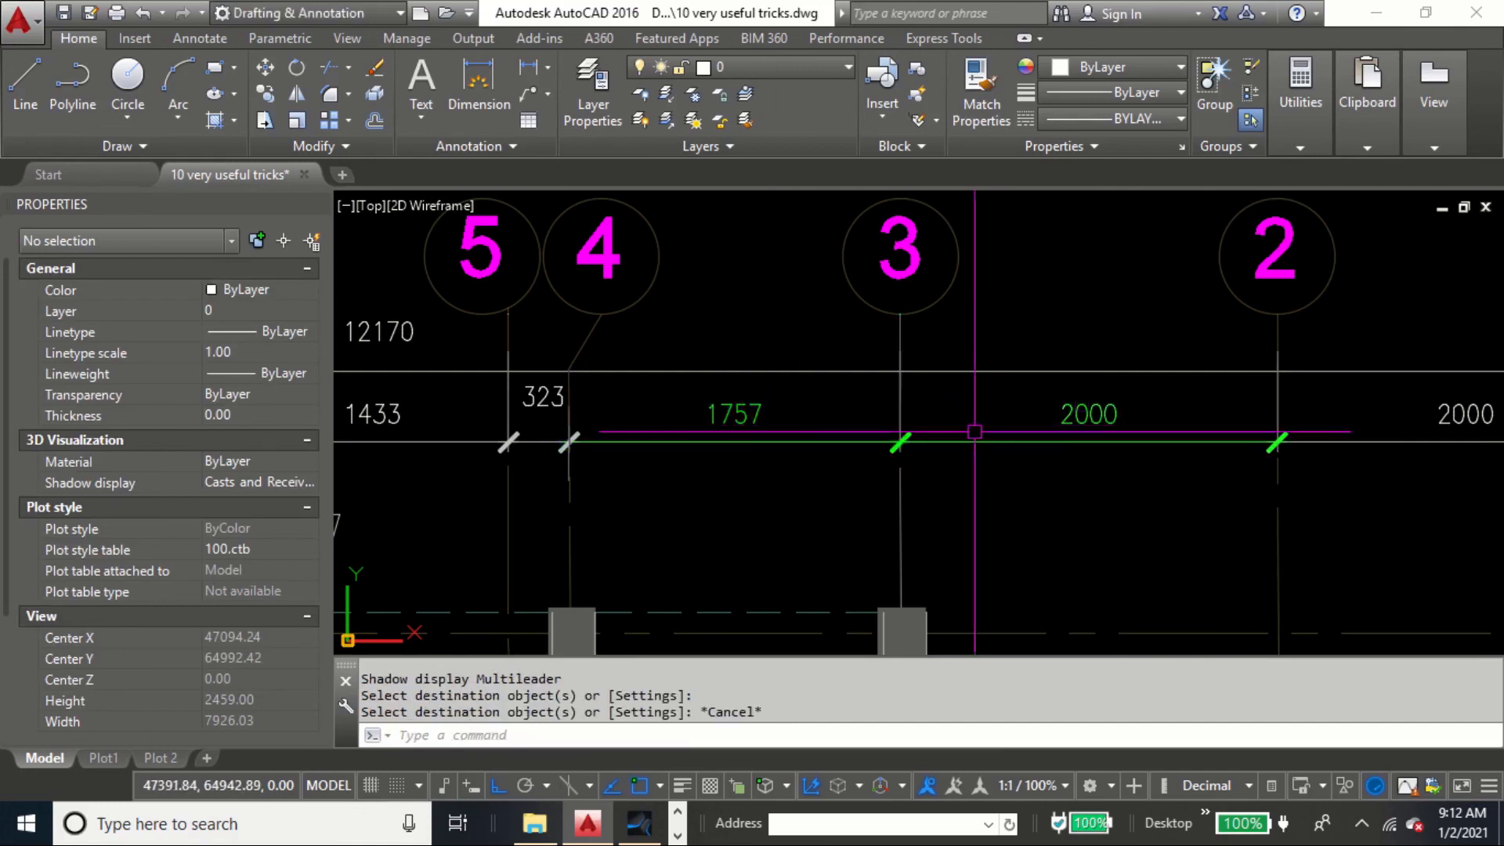